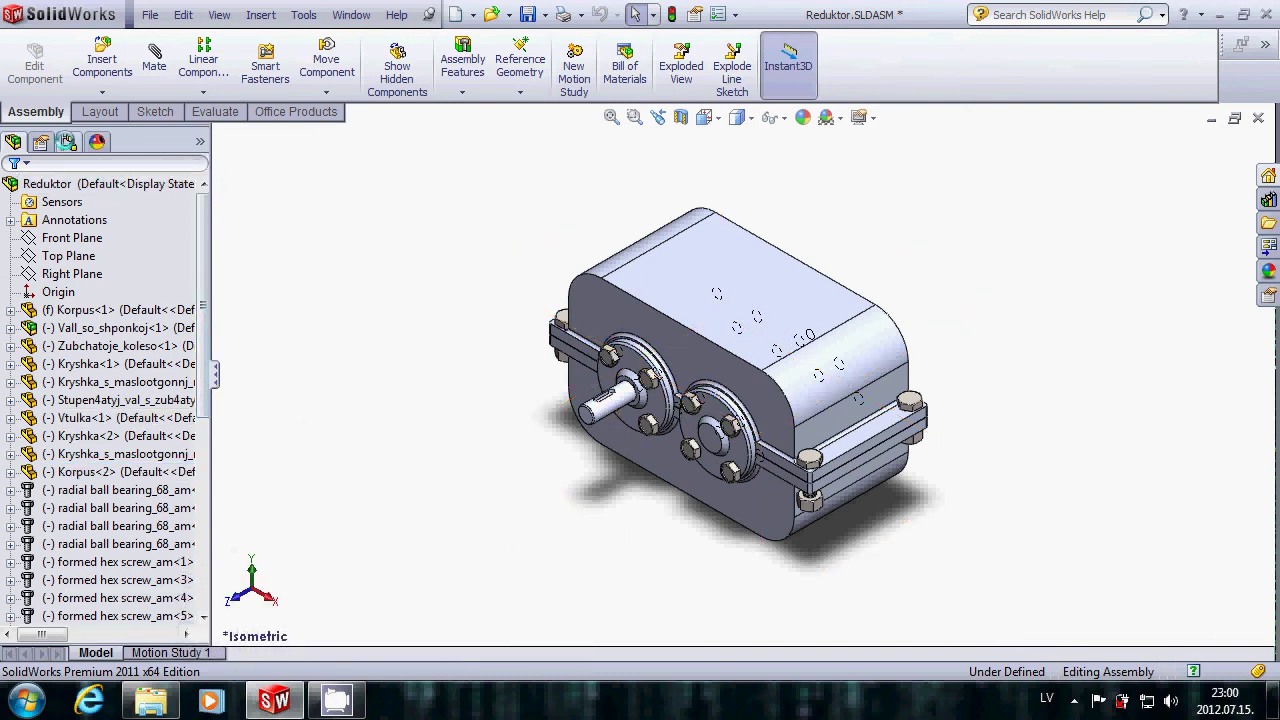
# Step: Show the ConfigurationManager and open the context menu for Reduktor Configuration(s)
pyautogui.click(66, 141)
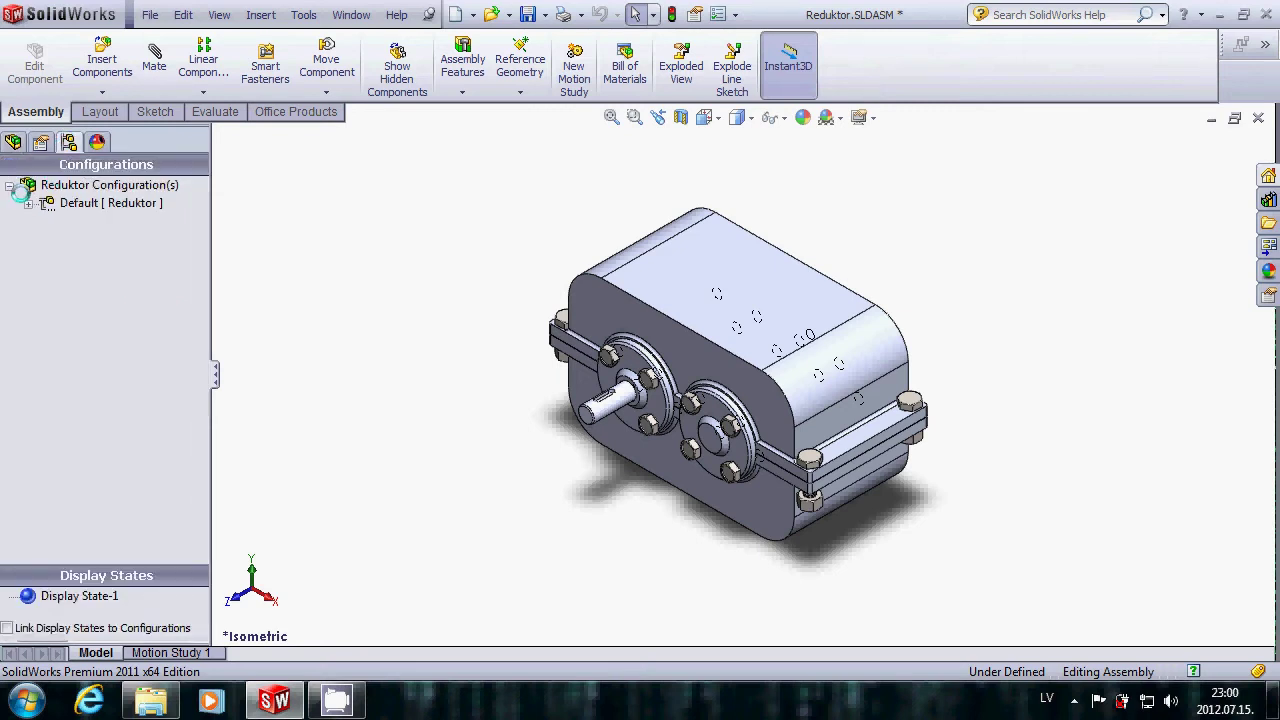
pyautogui.click(27, 184)
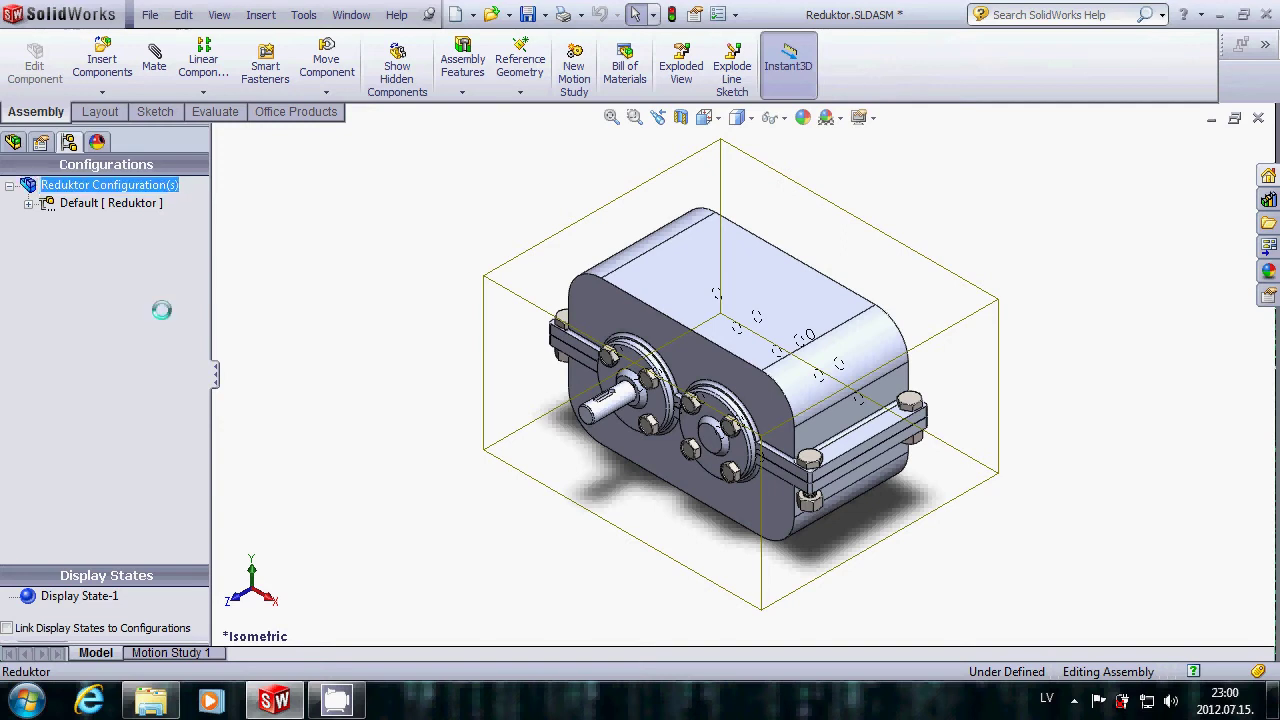
pyautogui.rightClick(37, 185)
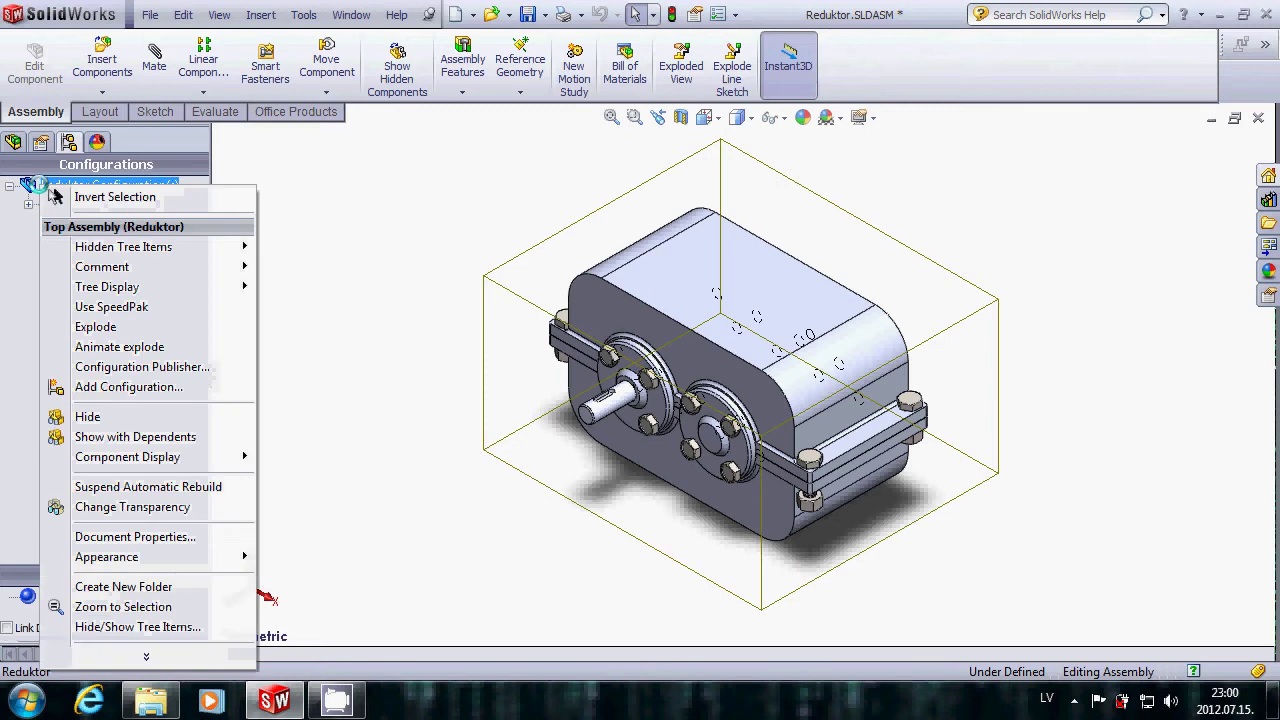
# Step: Add a configuration with the default name Konfiguracija2 and make it active
pyautogui.click(110, 387)
pyautogui.write('Konfiguracija2')
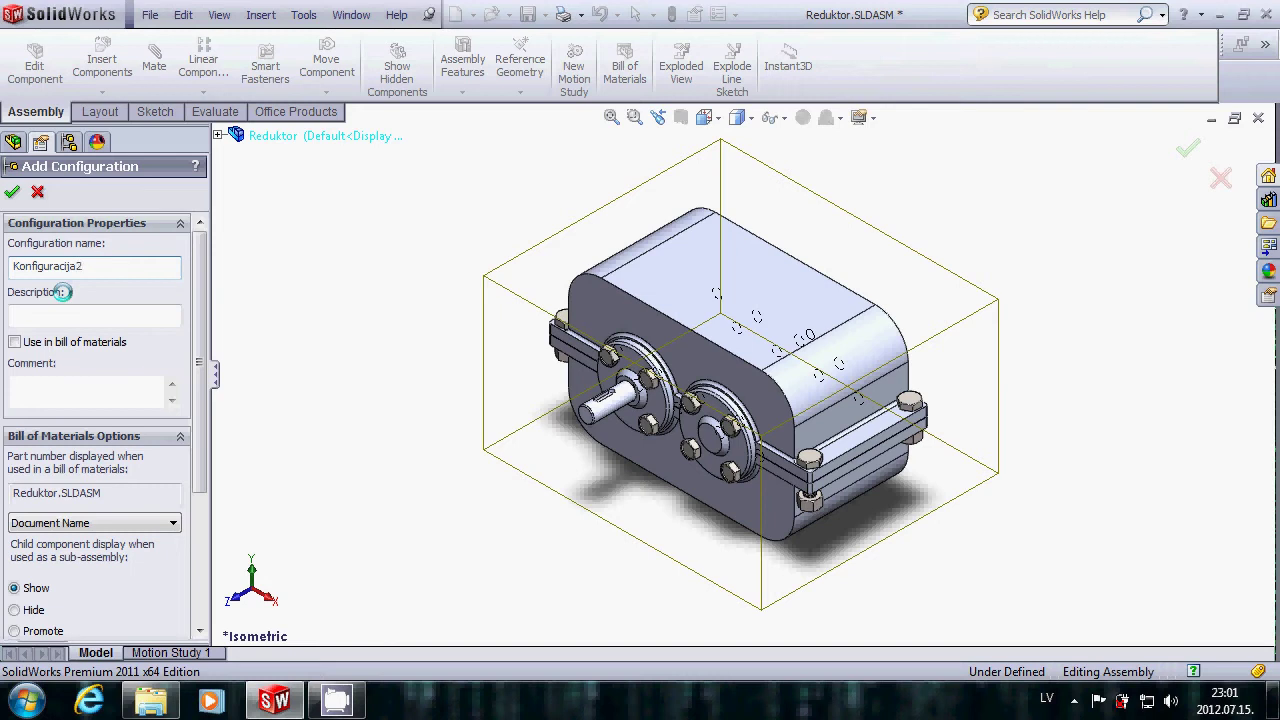
pyautogui.click(10, 193)
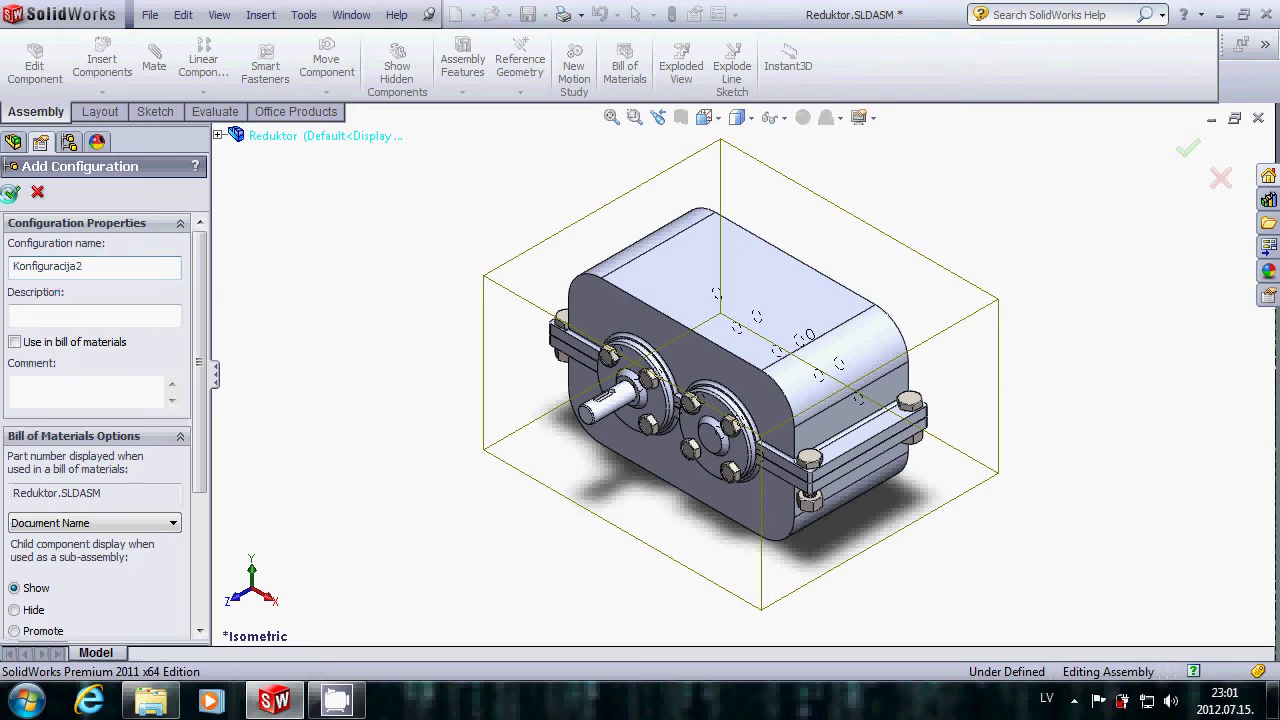
pyautogui.click(115, 221)
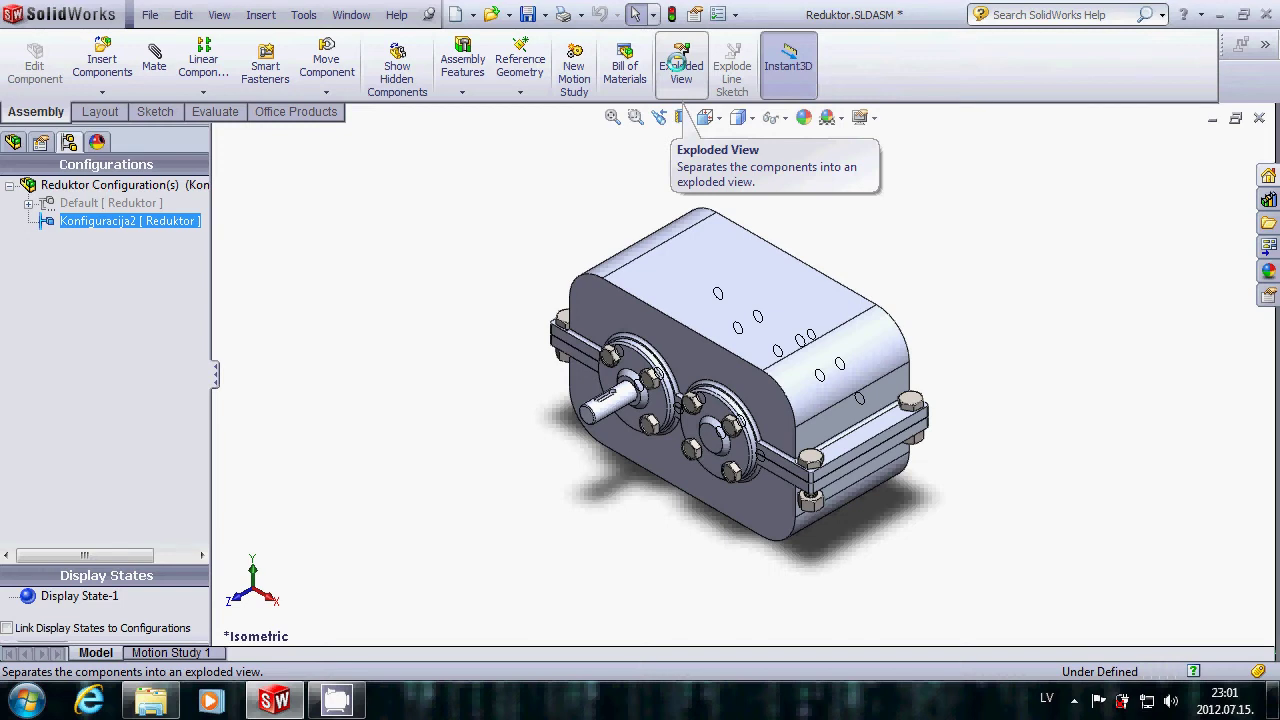
# Step: Start an exploded view and select the four hex nuts at the gearbox corners
pyautogui.click(678, 62)
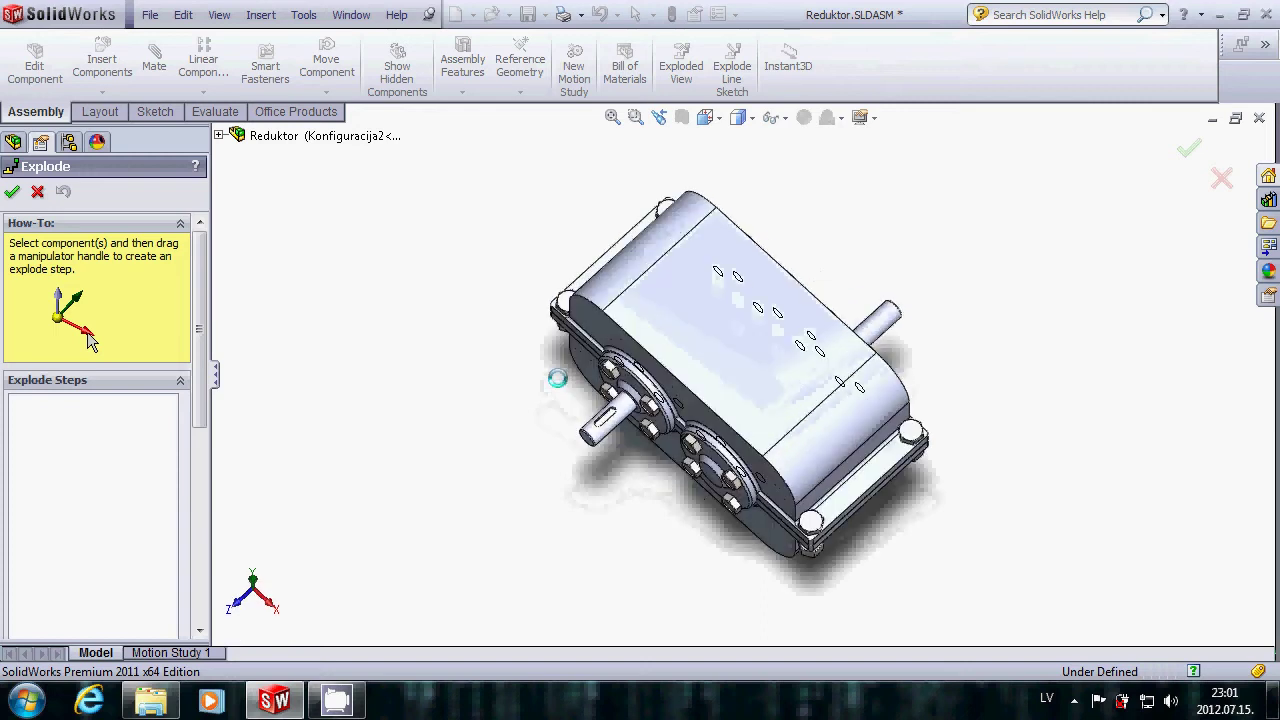
pyautogui.moveTo(557, 377)
pyautogui.mouseDown(button='middle')
pyautogui.moveTo(560, 466)
pyautogui.moveTo(590, 462)
pyautogui.mouseUp(button='middle')
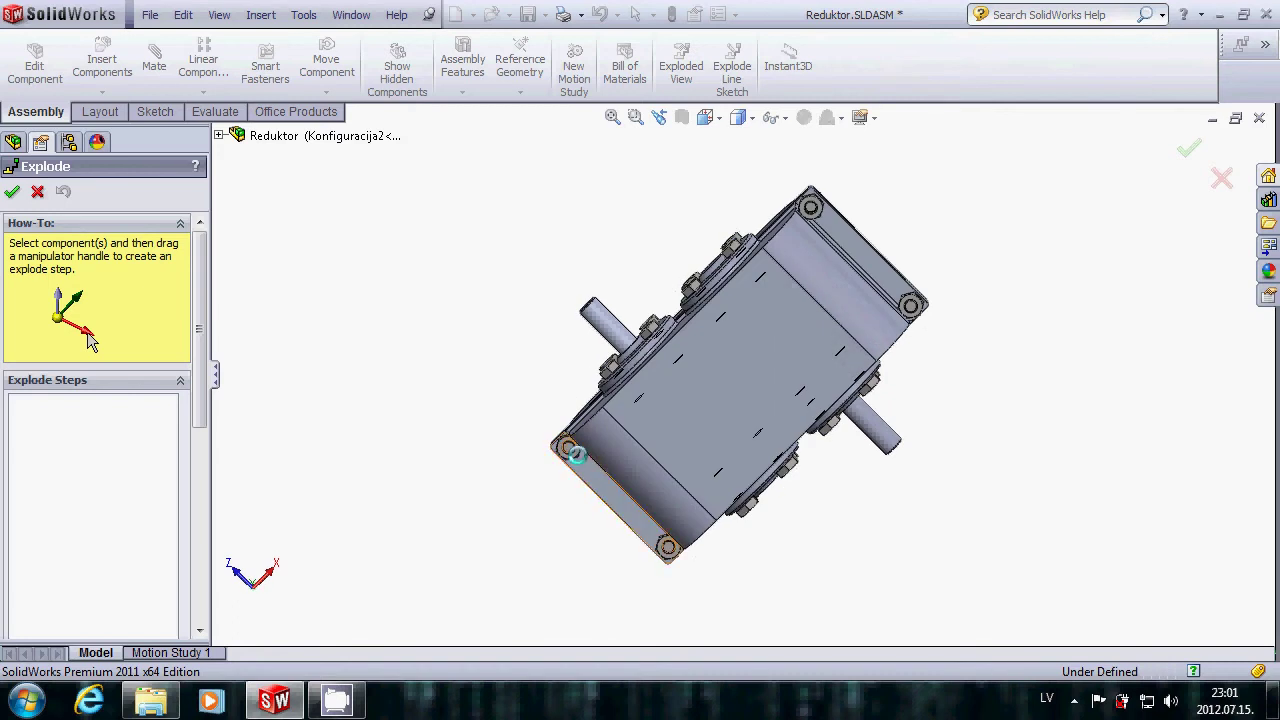
pyautogui.click(575, 452)
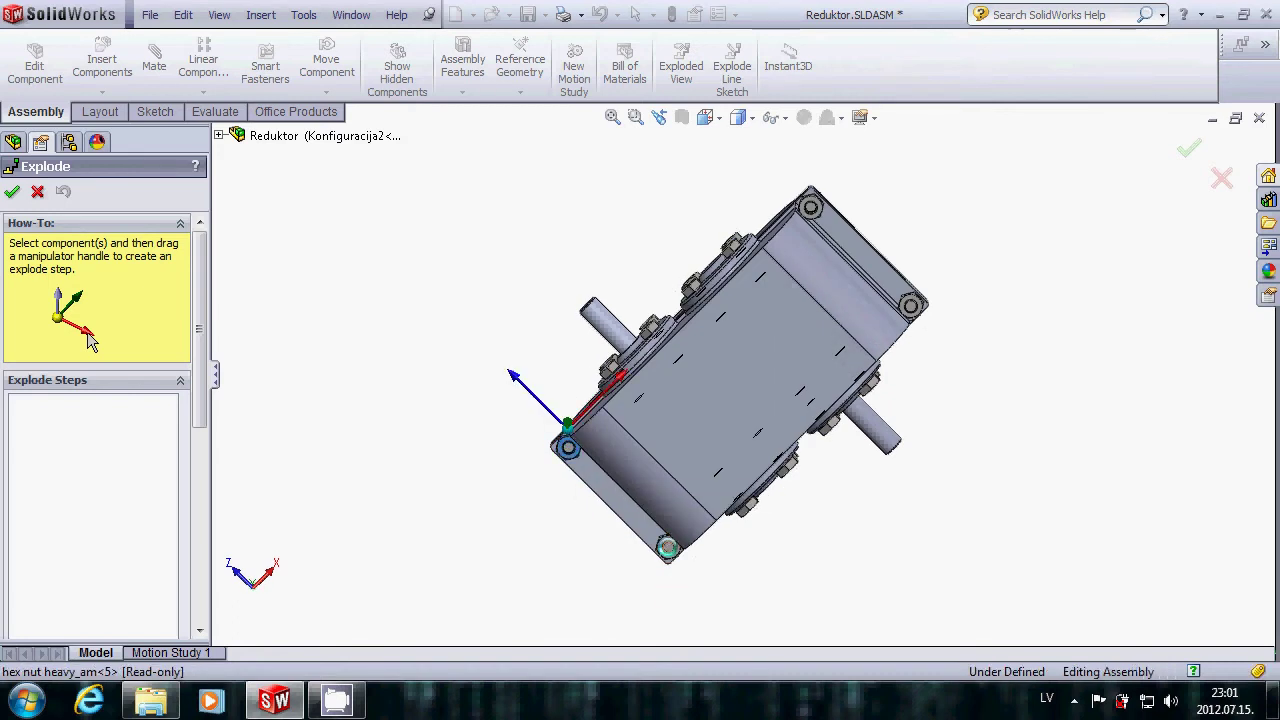
pyautogui.click(670, 550)
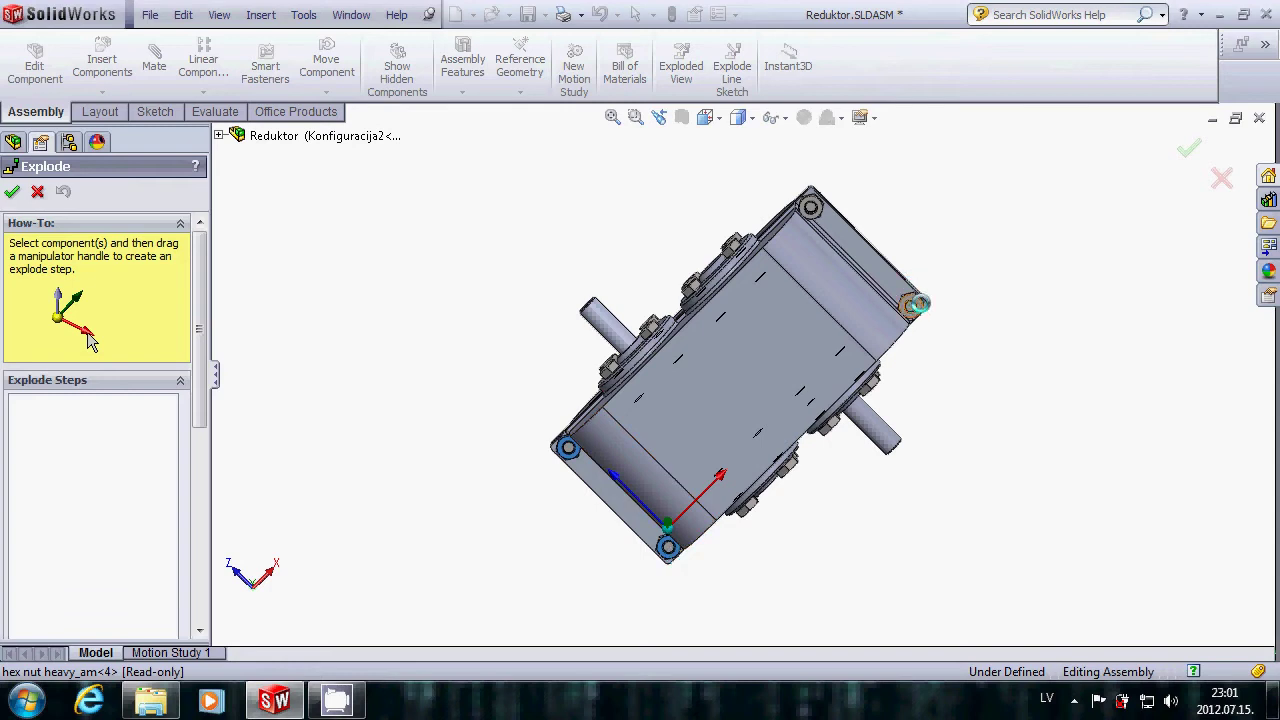
pyautogui.click(917, 303)
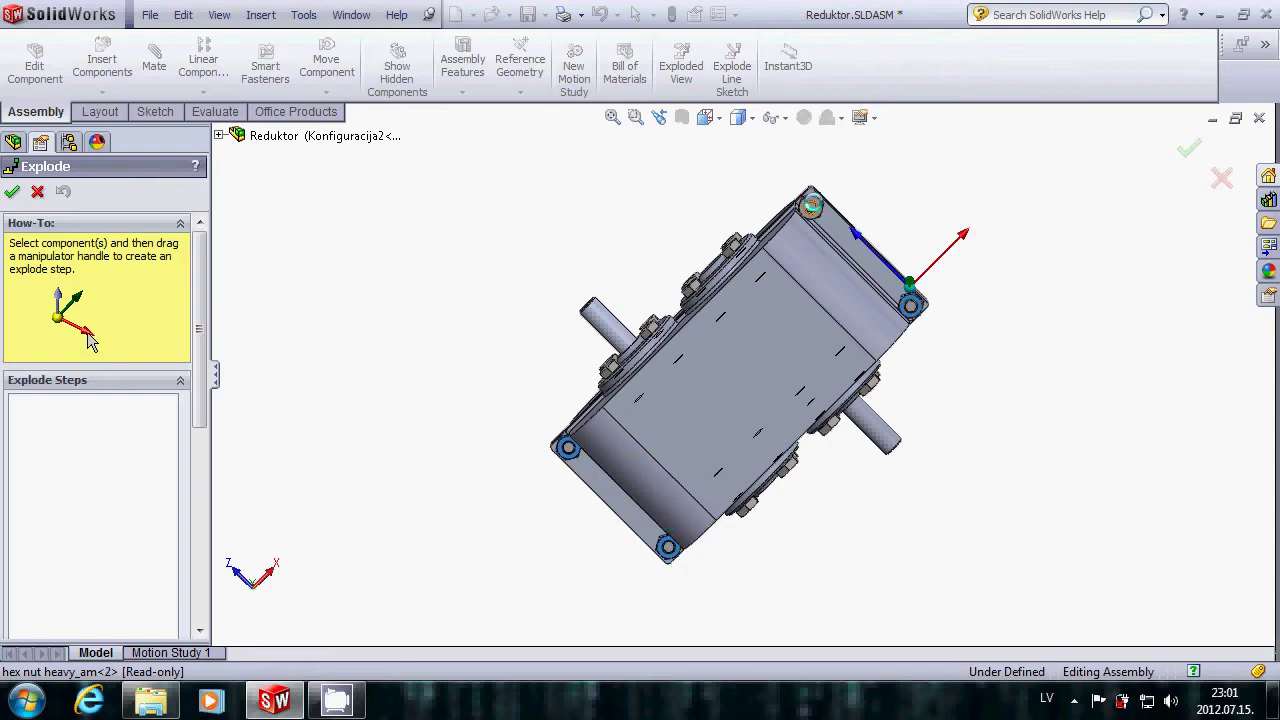
pyautogui.click(811, 206)
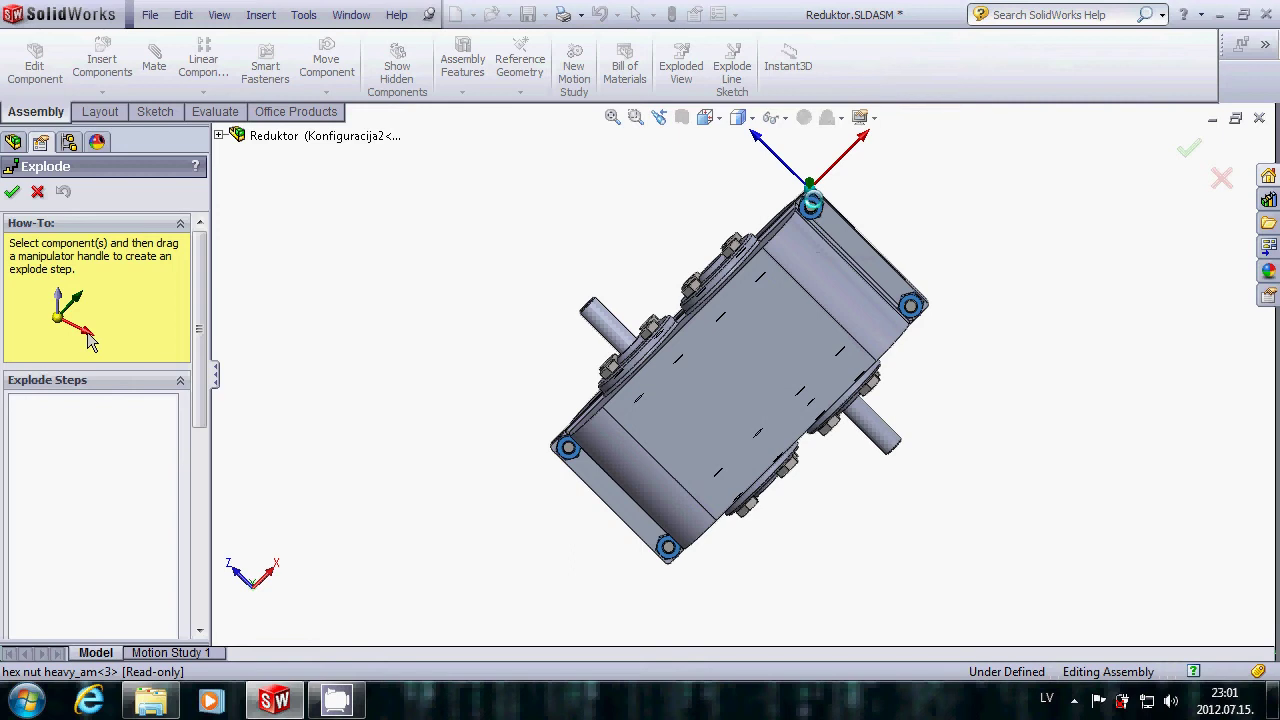
pyautogui.hotkey('ctrl', '7')
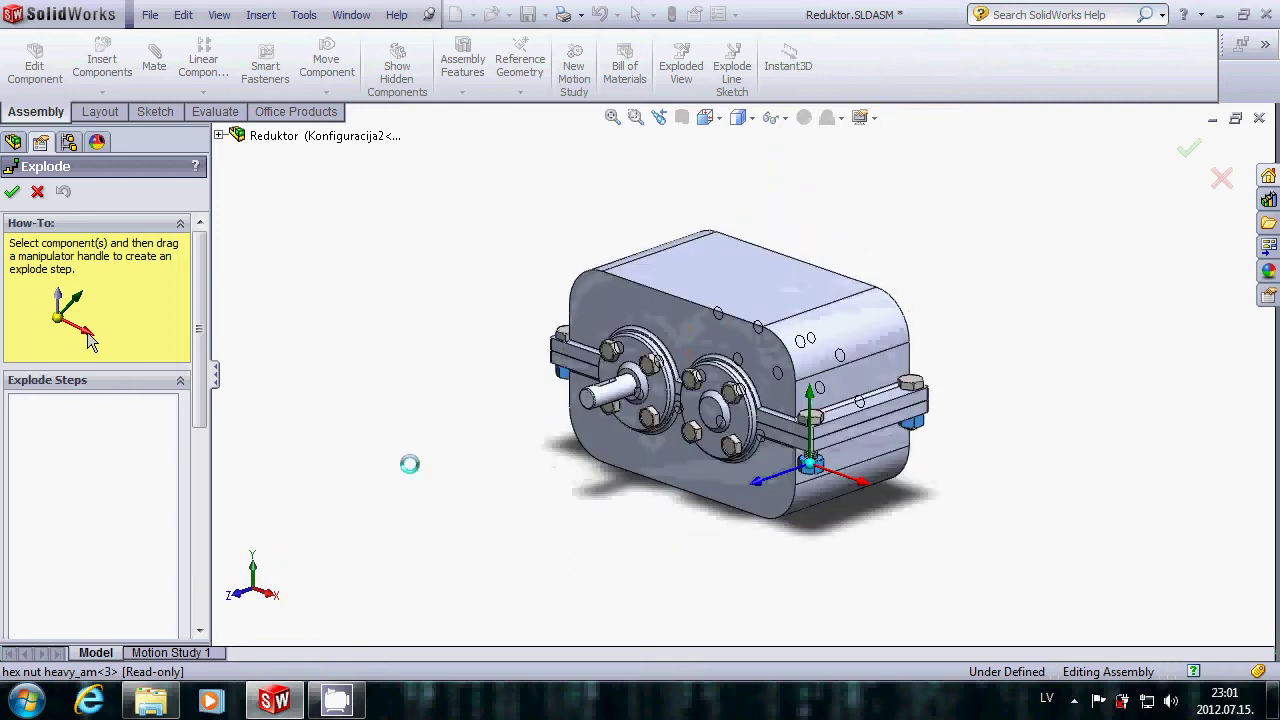
pyautogui.moveTo(200, 372); pyautogui.dragTo(205, 517)
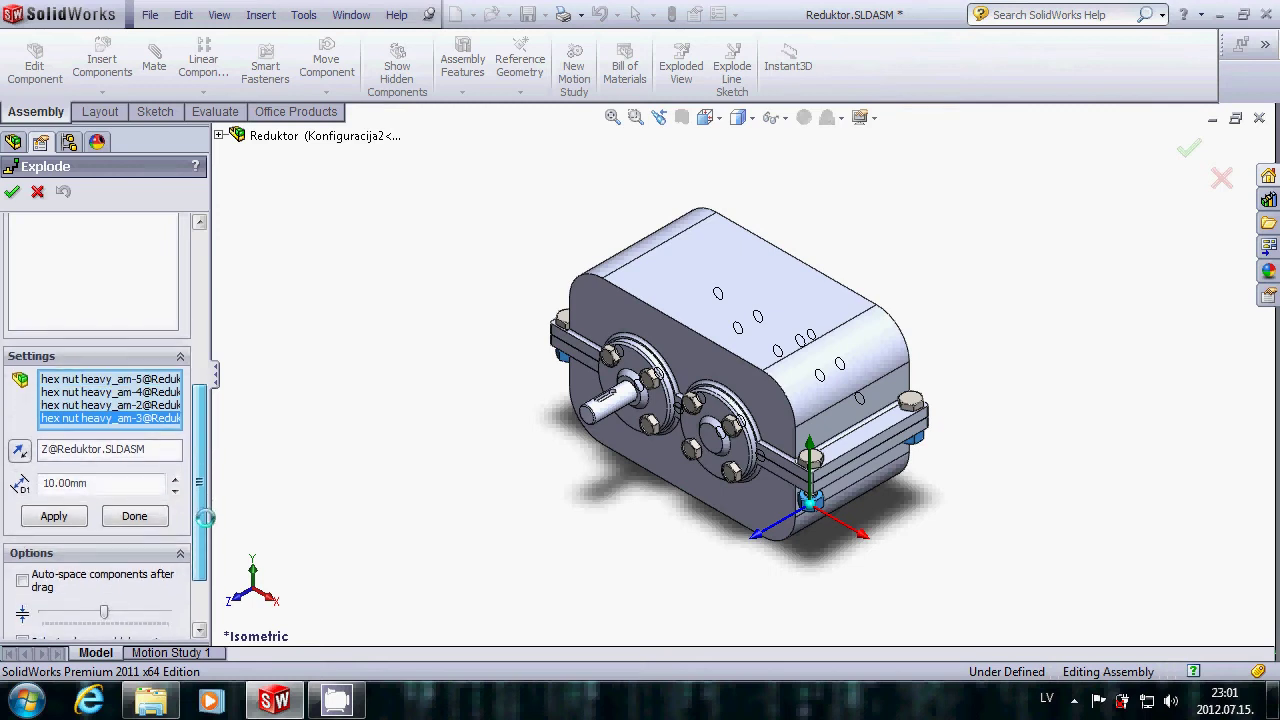
pyautogui.moveTo(205, 517); pyautogui.dragTo(205, 543)
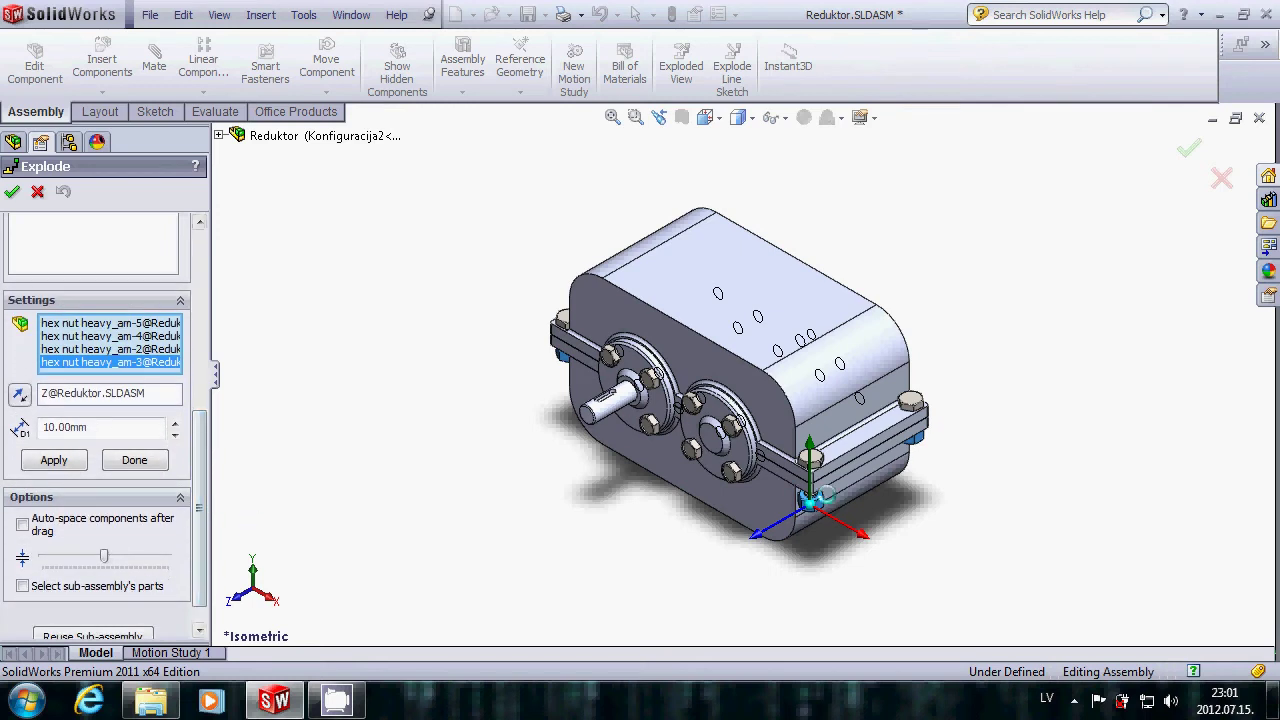
# Step: Explode the nuts 100 mm along Y, reversed so they sit below the gearbox
pyautogui.click(810, 450)
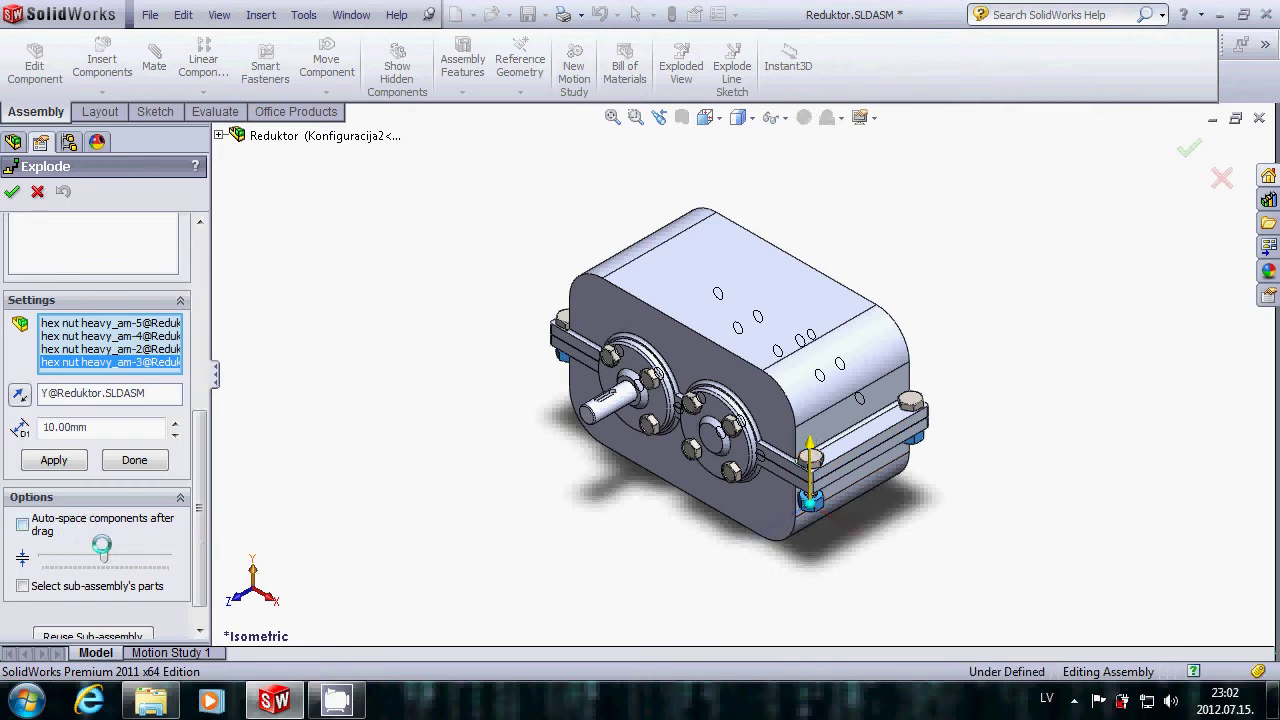
pyautogui.doubleClick(88, 426)
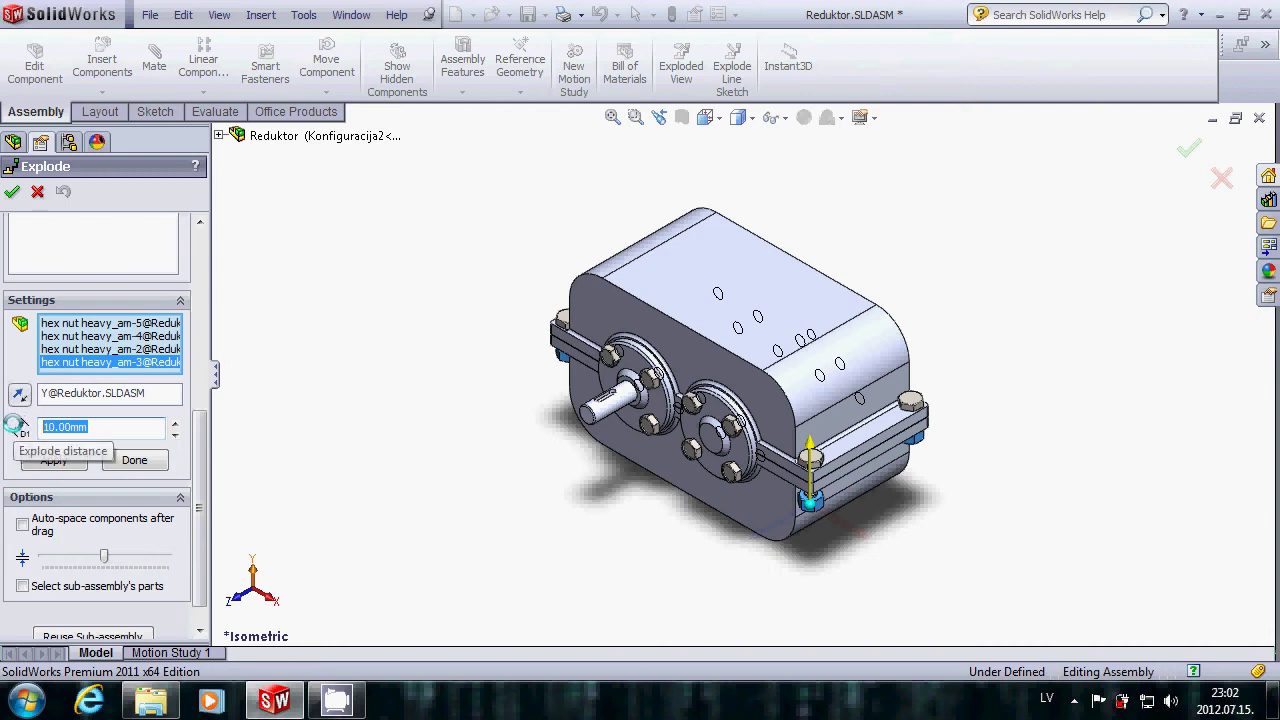
pyautogui.write('100')
pyautogui.click(53, 459)
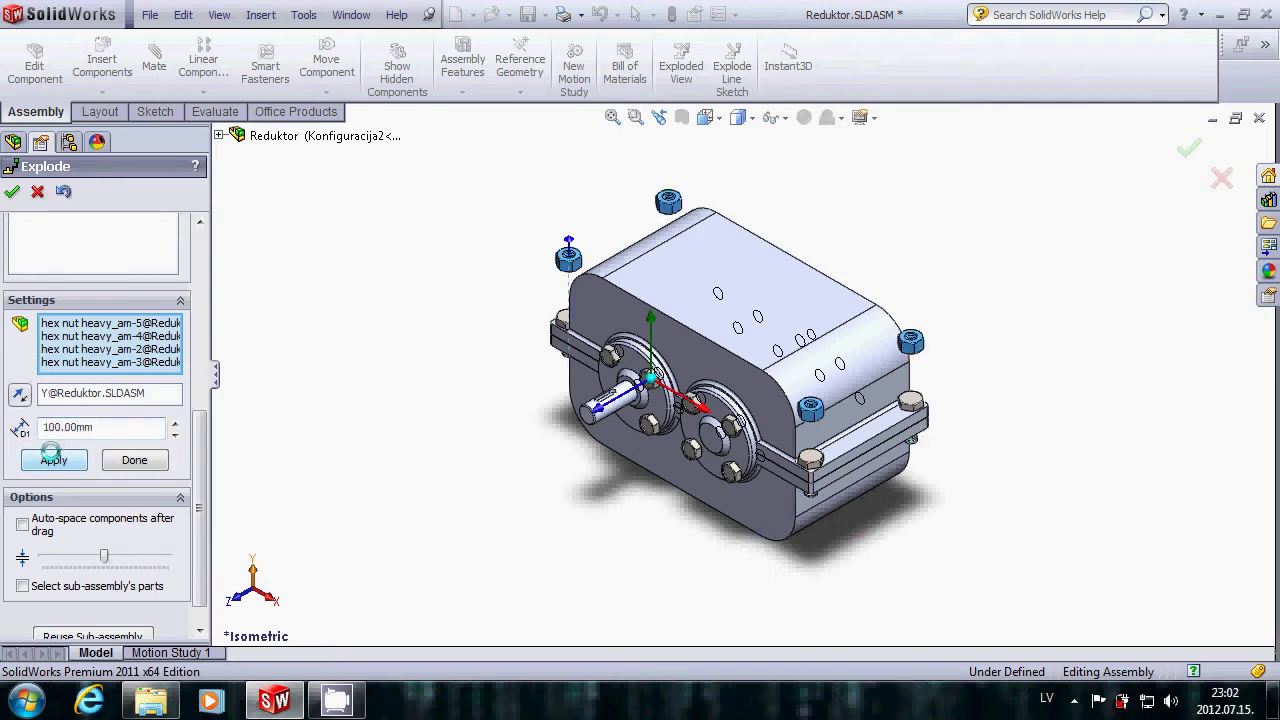
pyautogui.click(18, 394)
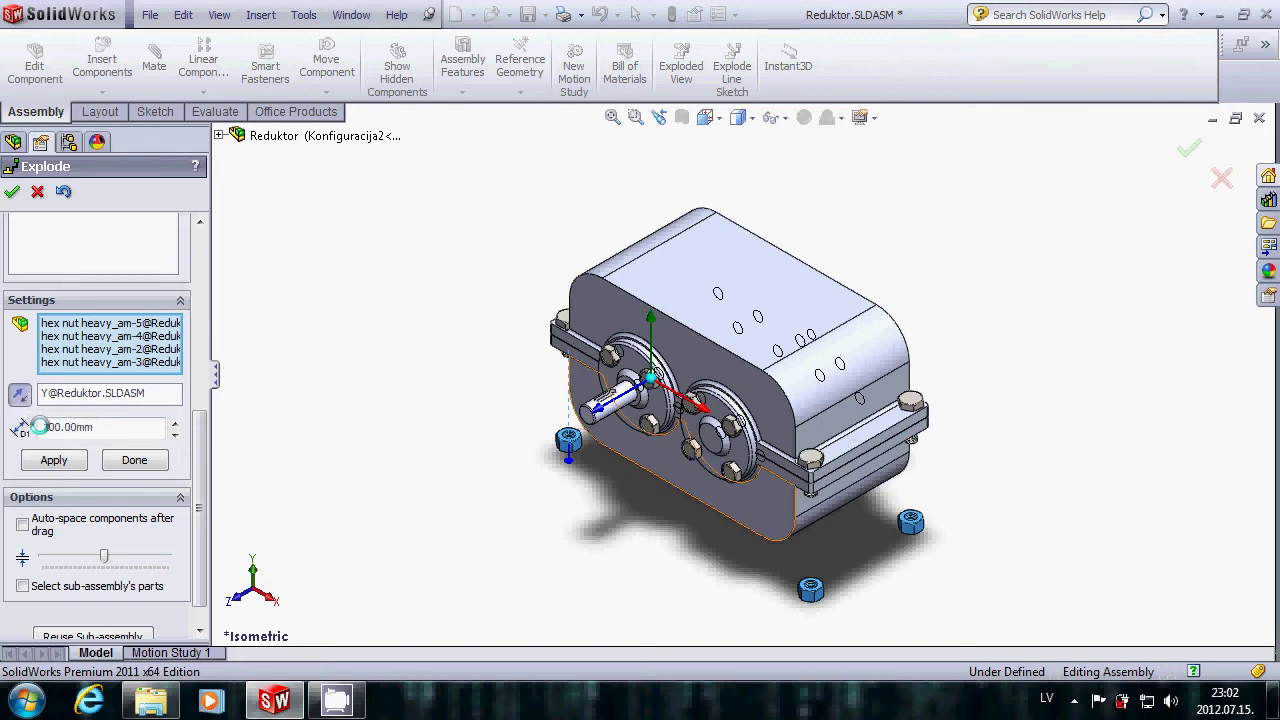
pyautogui.click(140, 460)
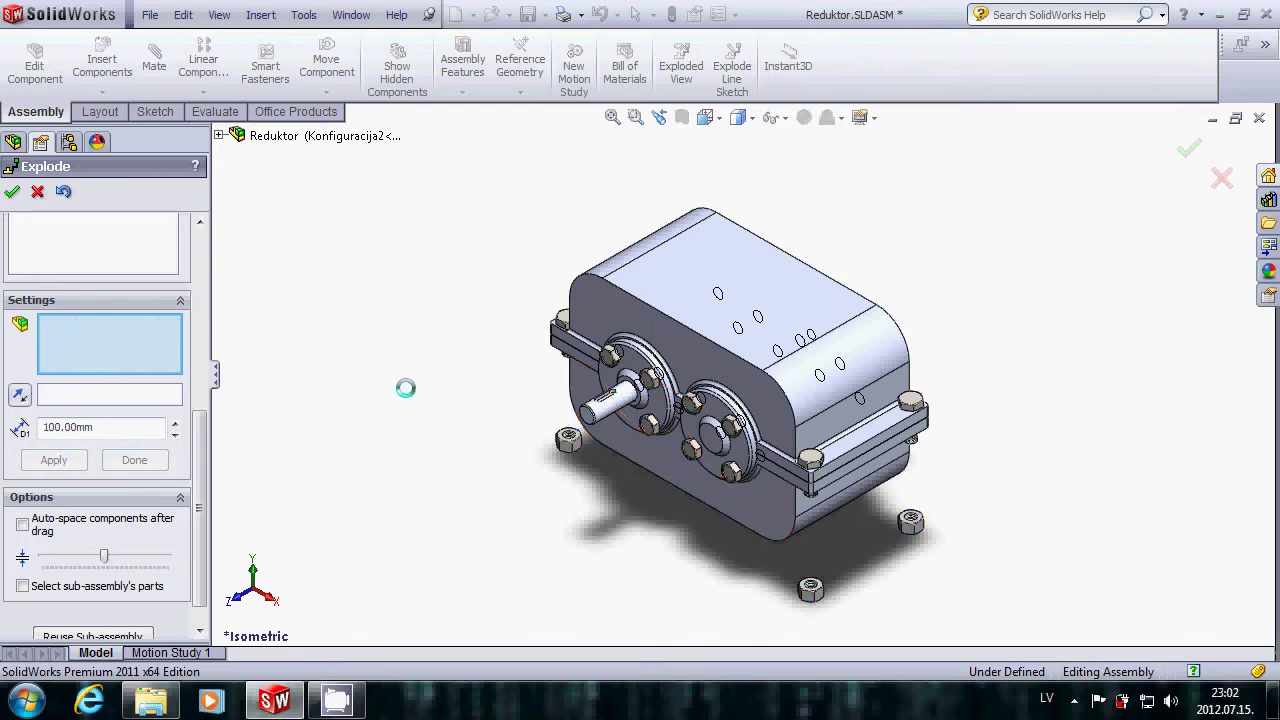
# Step: Select the four heavy hex screws for a new explode step
pyautogui.click(563, 316)
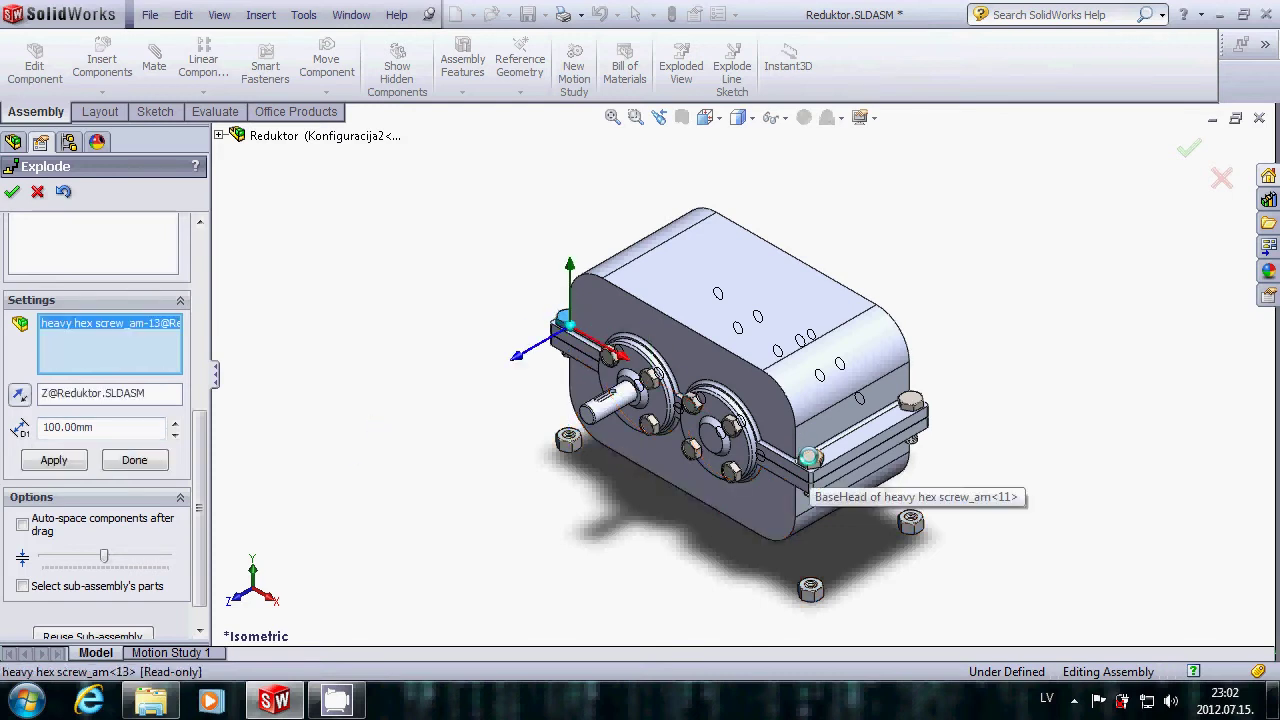
pyautogui.click(810, 458)
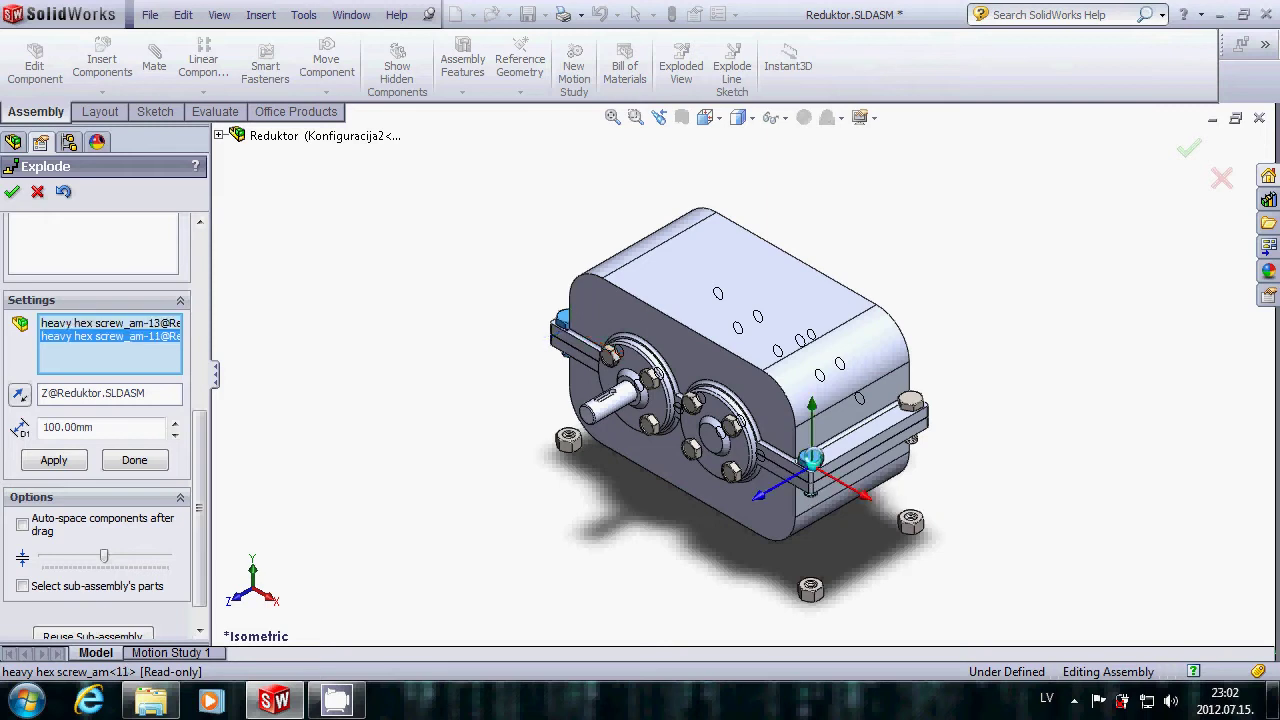
pyautogui.click(910, 399)
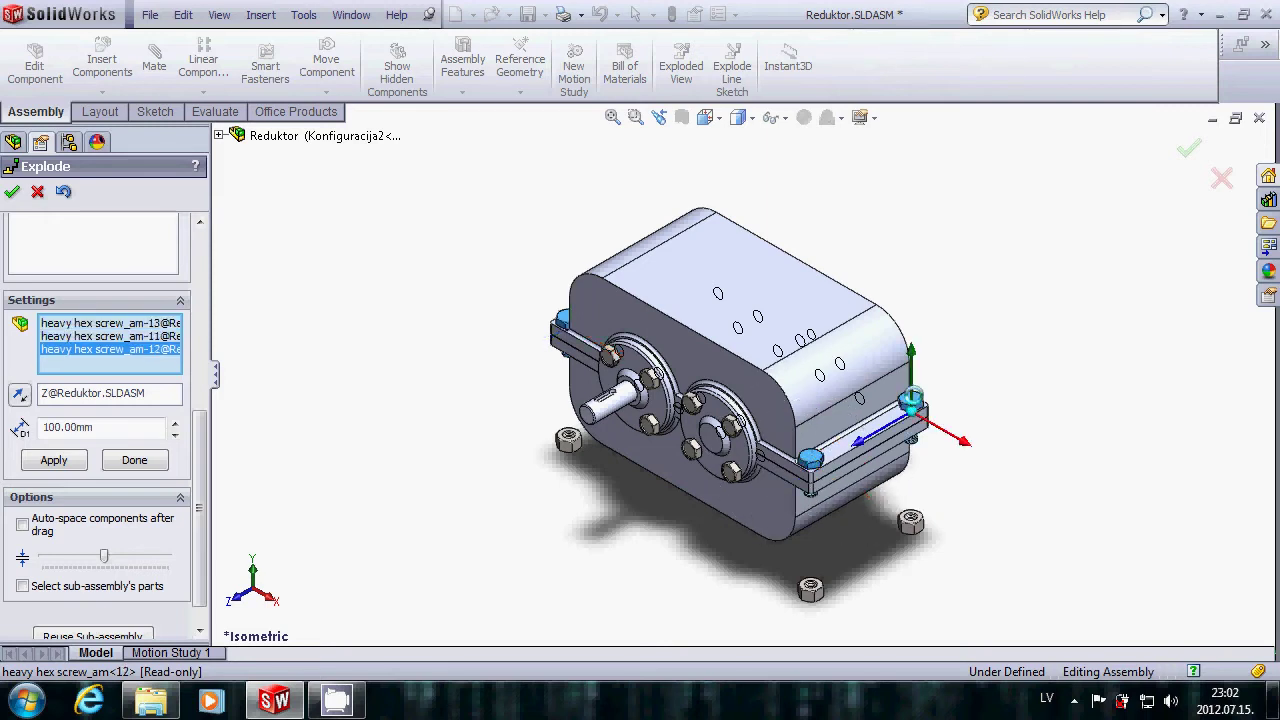
pyautogui.moveTo(910, 399)
pyautogui.mouseDown(button='middle')
pyautogui.moveTo(670, 228)
pyautogui.moveTo(700, 232)
pyautogui.mouseUp(button='middle')
pyautogui.click(706, 234)
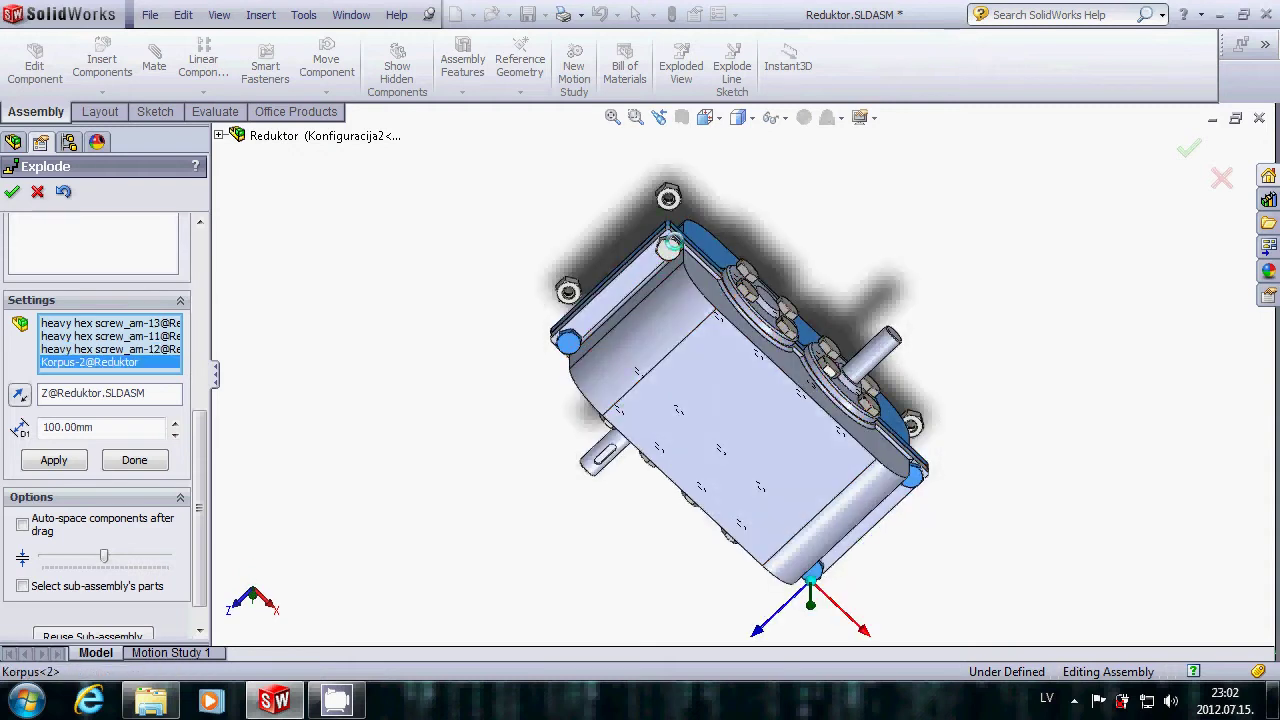
pyautogui.click(706, 234)
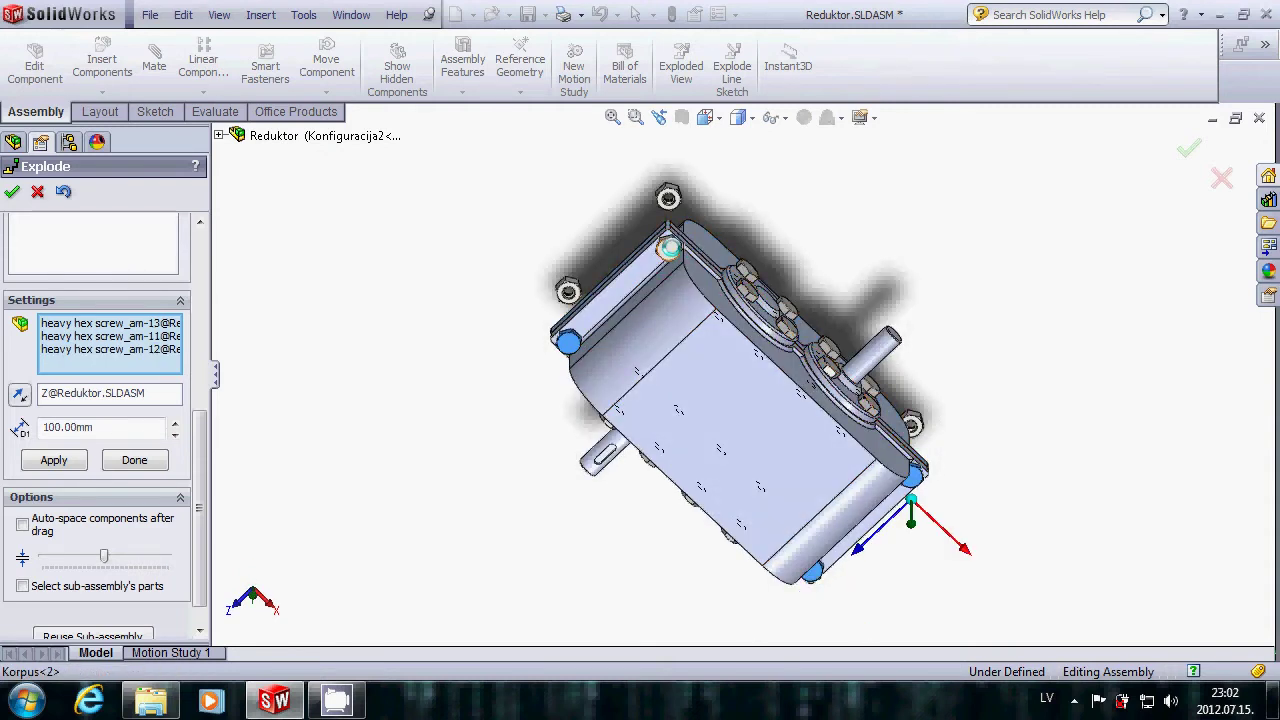
pyautogui.click(668, 248)
pyautogui.hotkey('ctrl', '7')
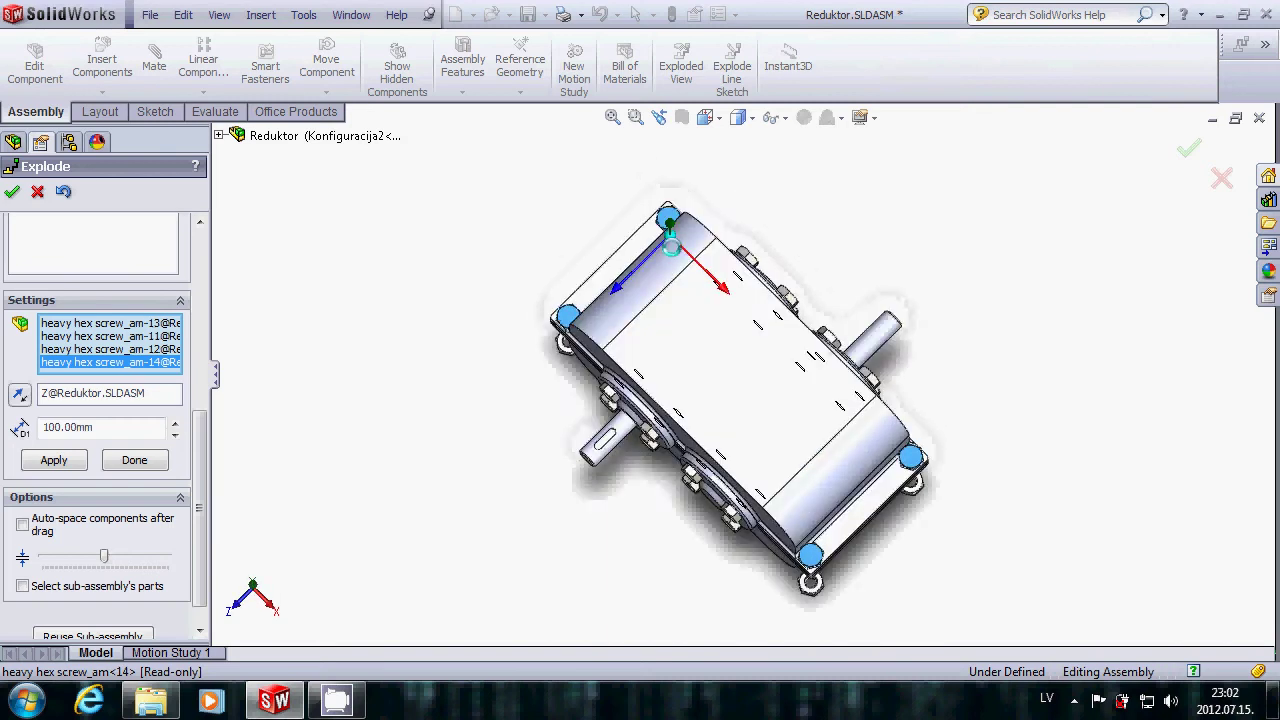
pyautogui.hotkey('ctrl', '1')
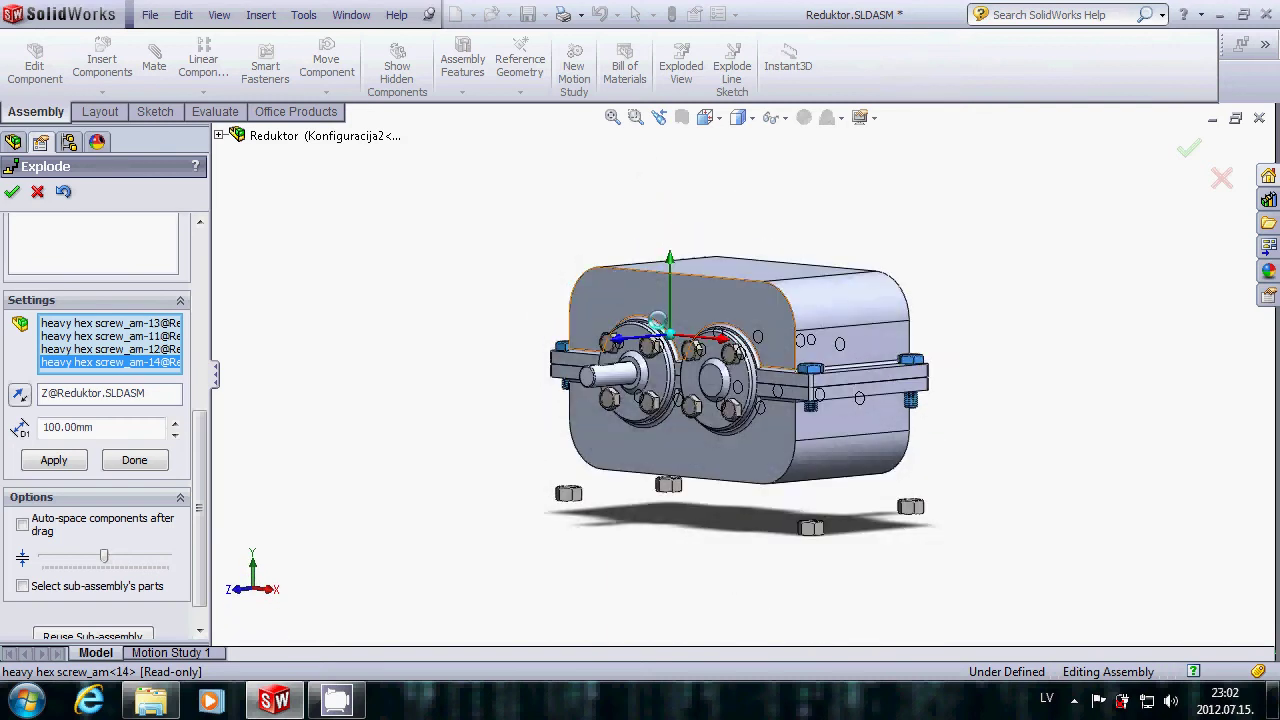
pyautogui.hotkey('ctrl', '7')
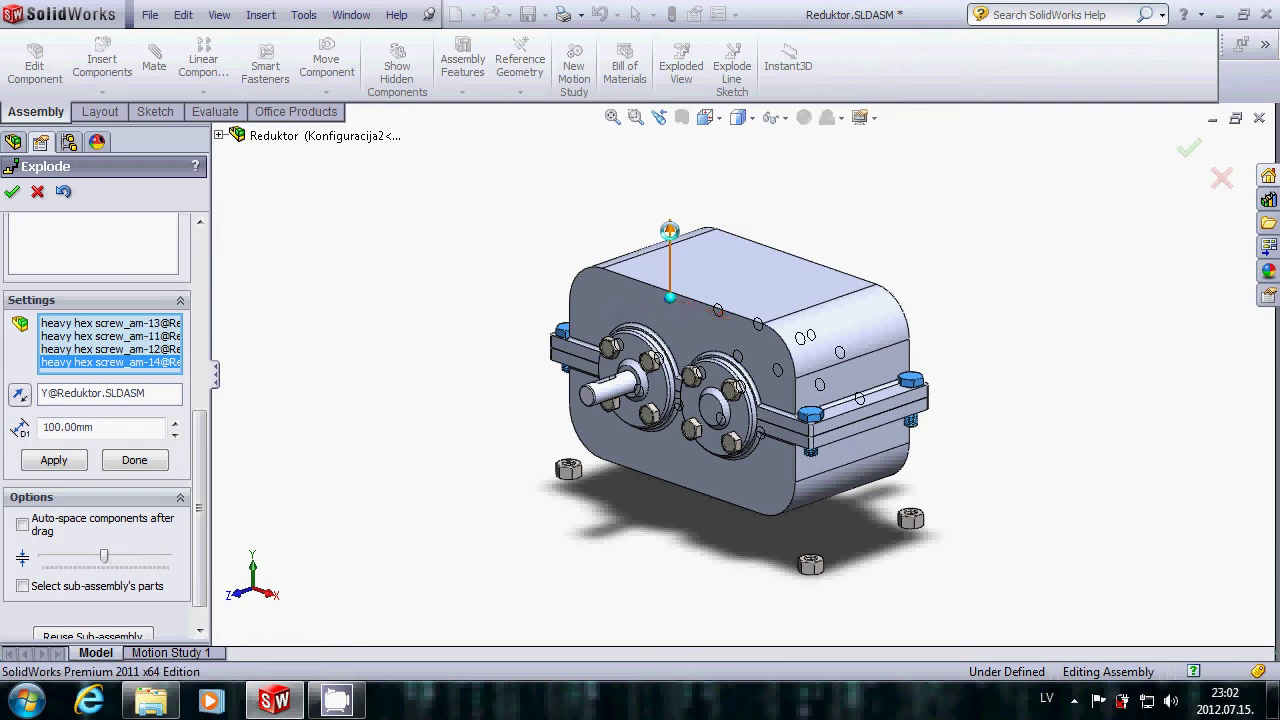
# Step: Lift the selected screws 300 mm up along Y and finish the step
pyautogui.click(91, 427)
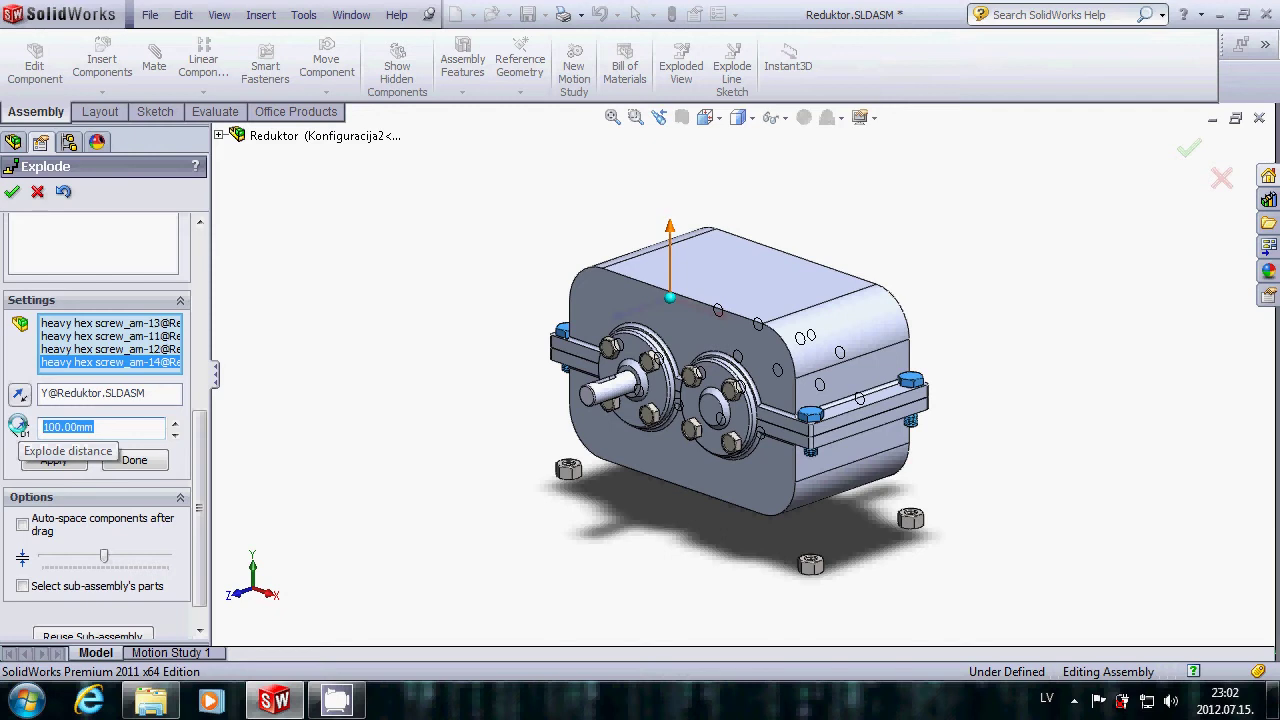
pyautogui.write('300')
pyautogui.click(54, 459)
pyautogui.click(54, 459)
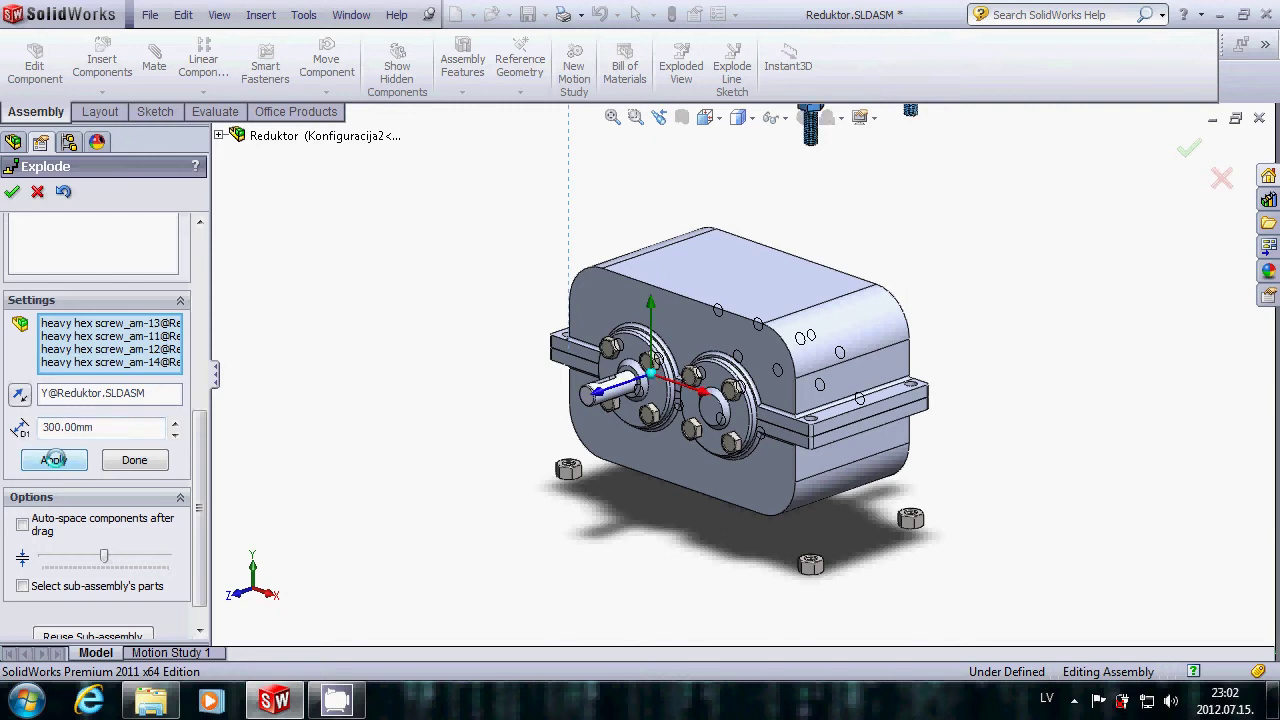
pyautogui.click(133, 459)
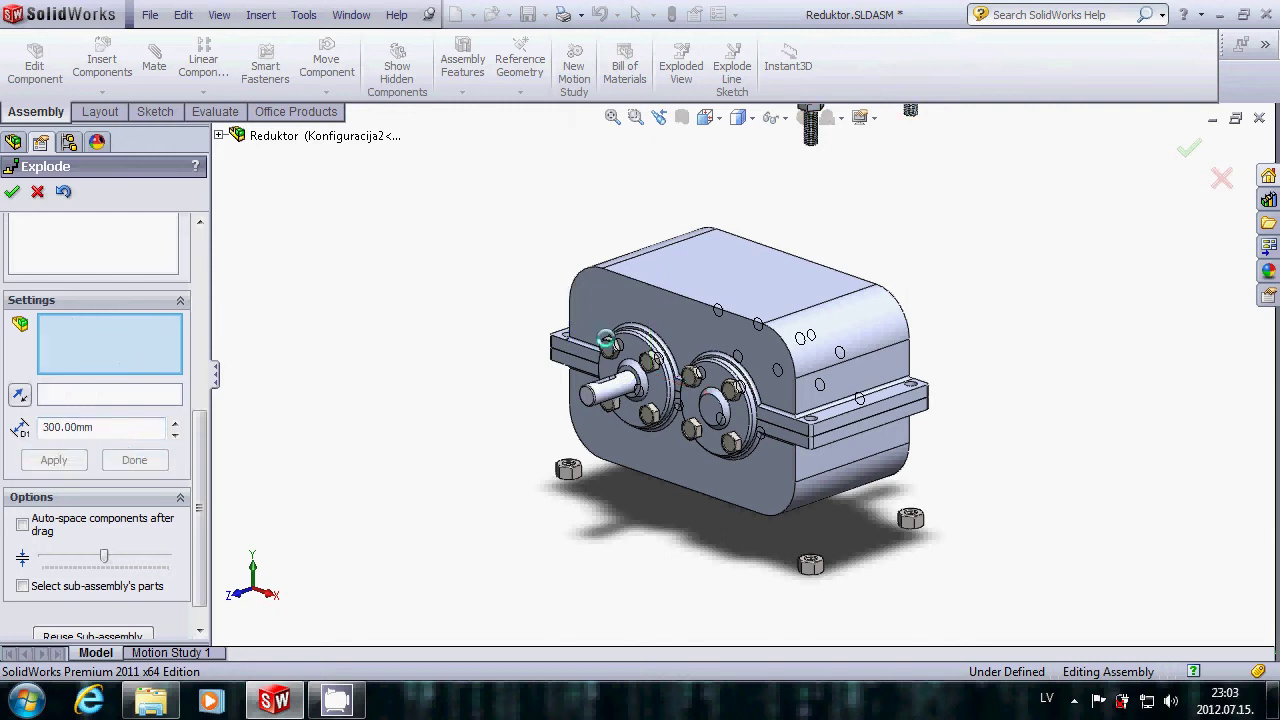
# Step: Raise the Korpus-1 housing cover 150 mm along Y as a new explode step
pyautogui.click(612, 298)
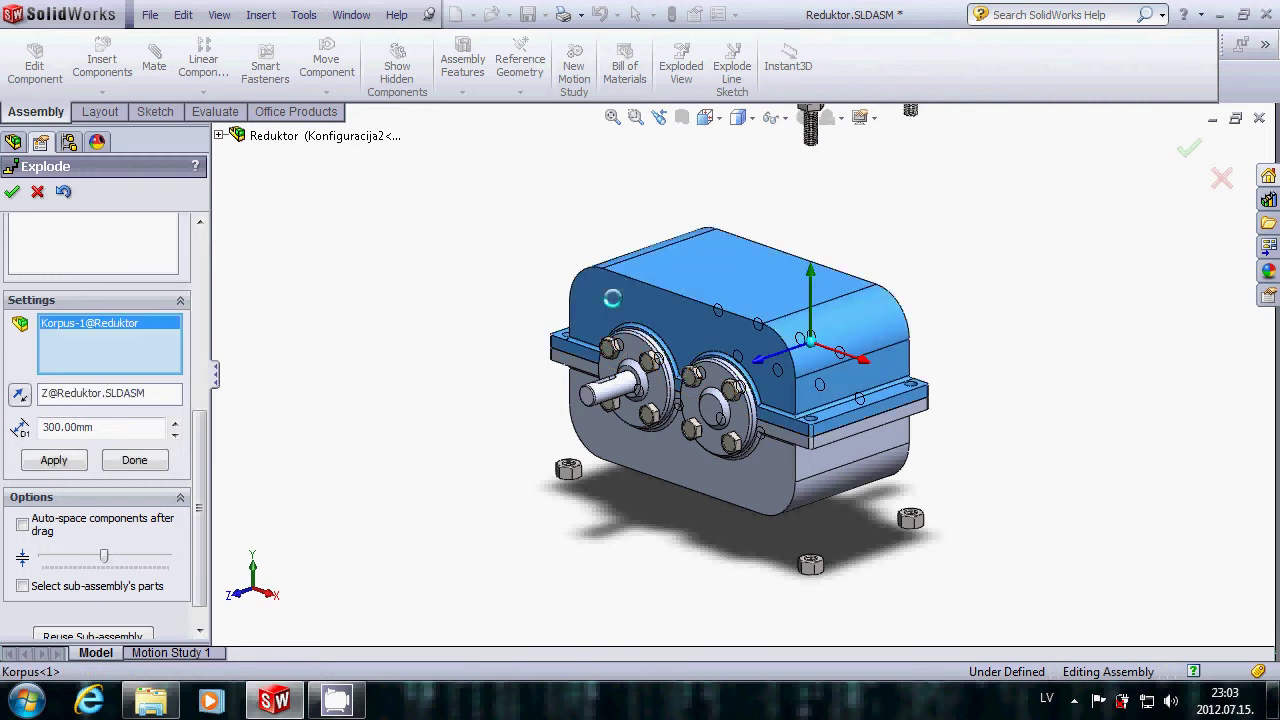
pyautogui.doubleClick(97, 427)
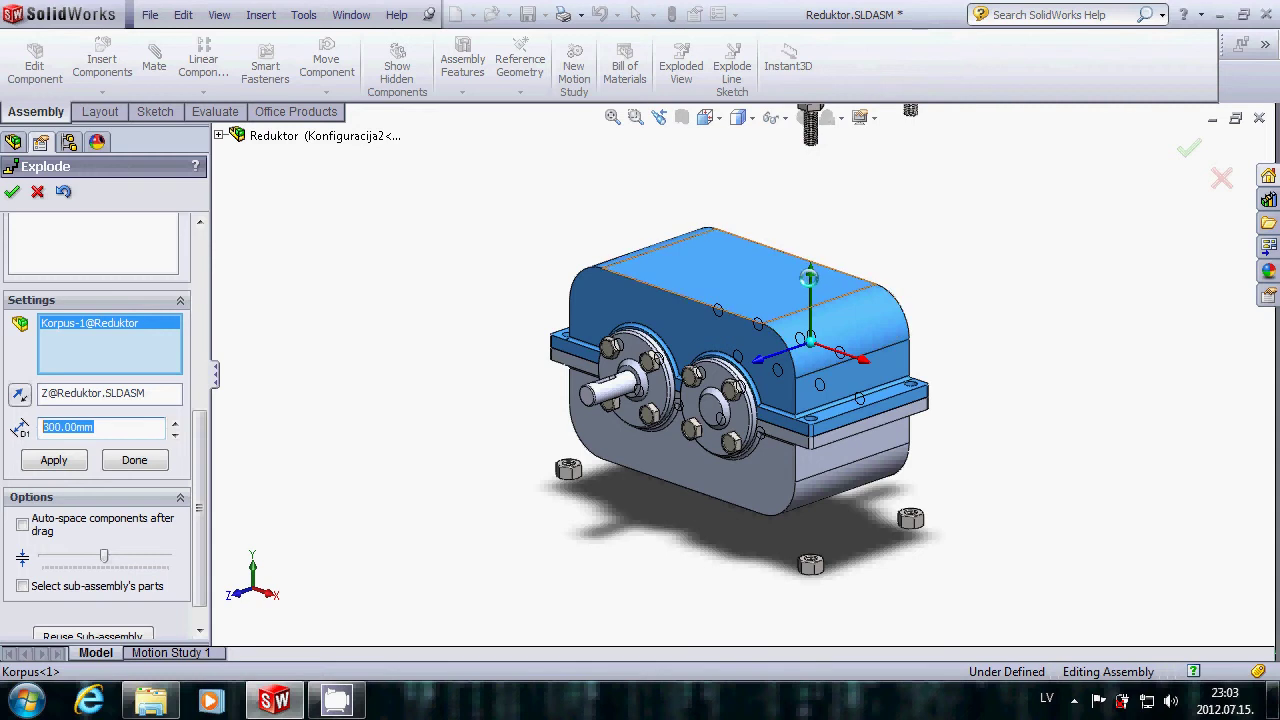
pyautogui.click(809, 277)
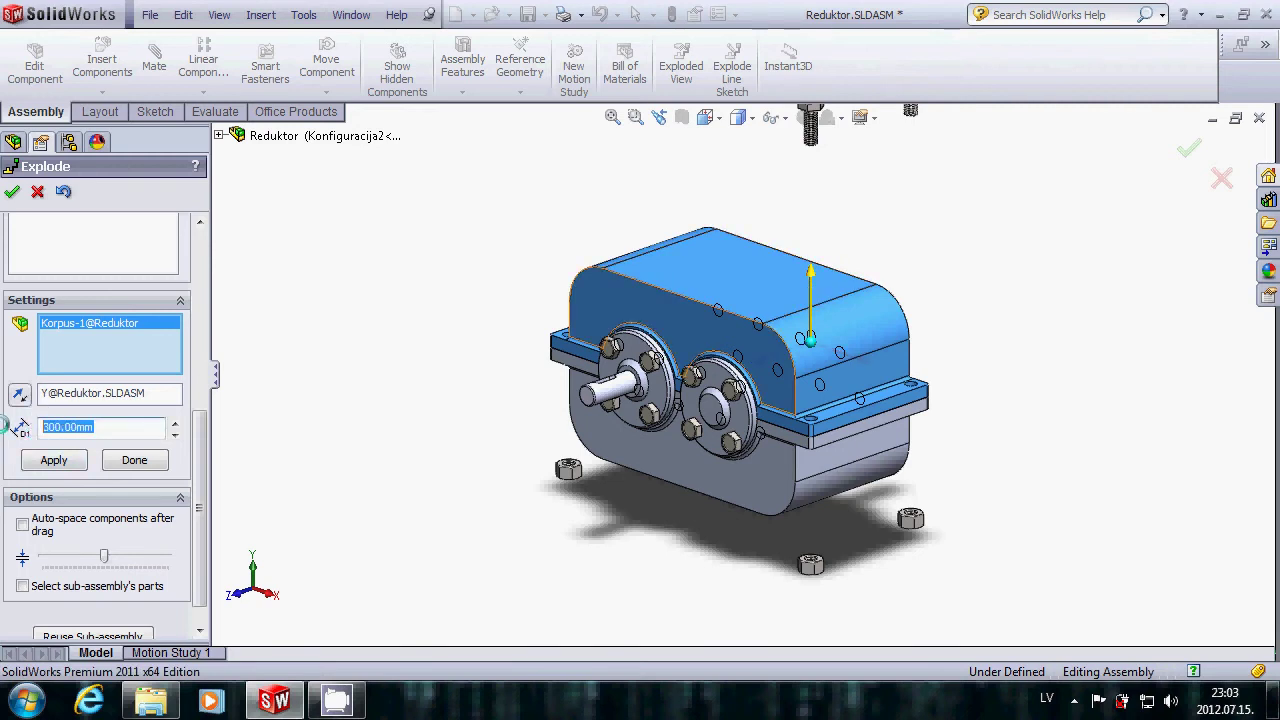
pyautogui.write('150')
pyautogui.click(40, 462)
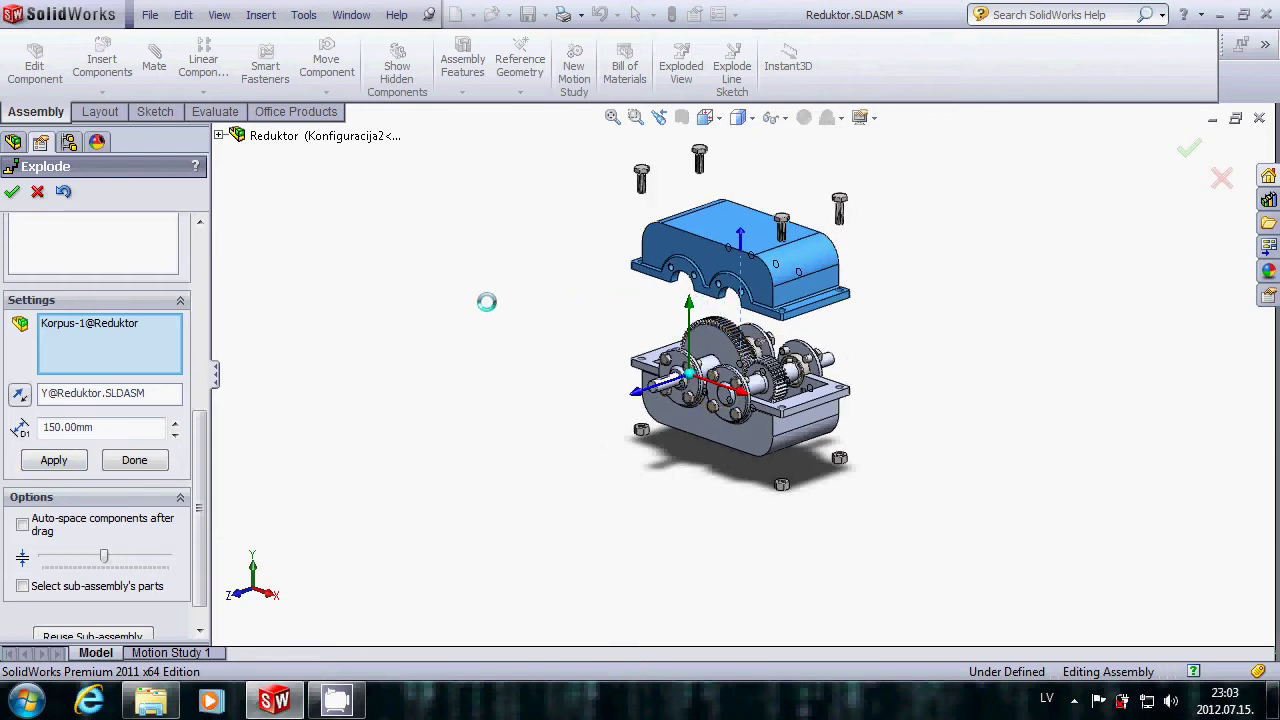
pyautogui.click(120, 460)
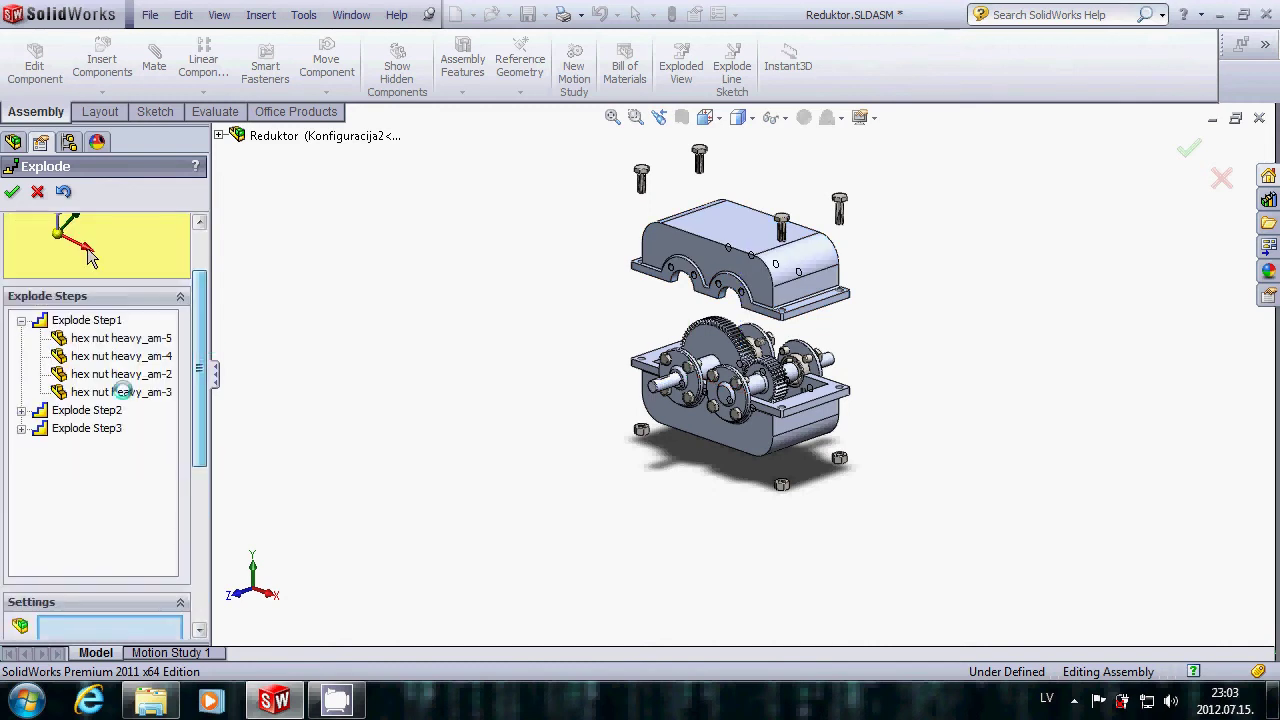
# Step: Review the existing explode steps, then select the raised Korpus-1 cover with X direction
pyautogui.click(42, 428)
pyautogui.click(82, 446)
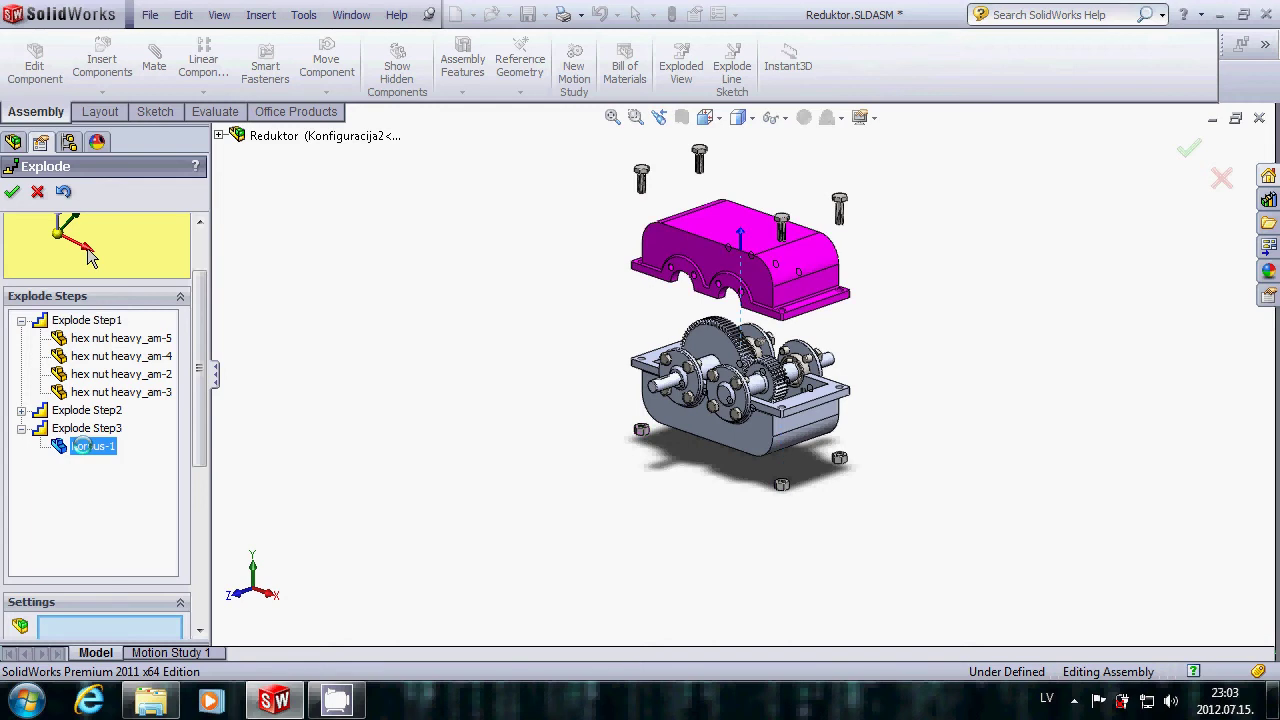
pyautogui.moveTo(201, 426); pyautogui.dragTo(201, 550)
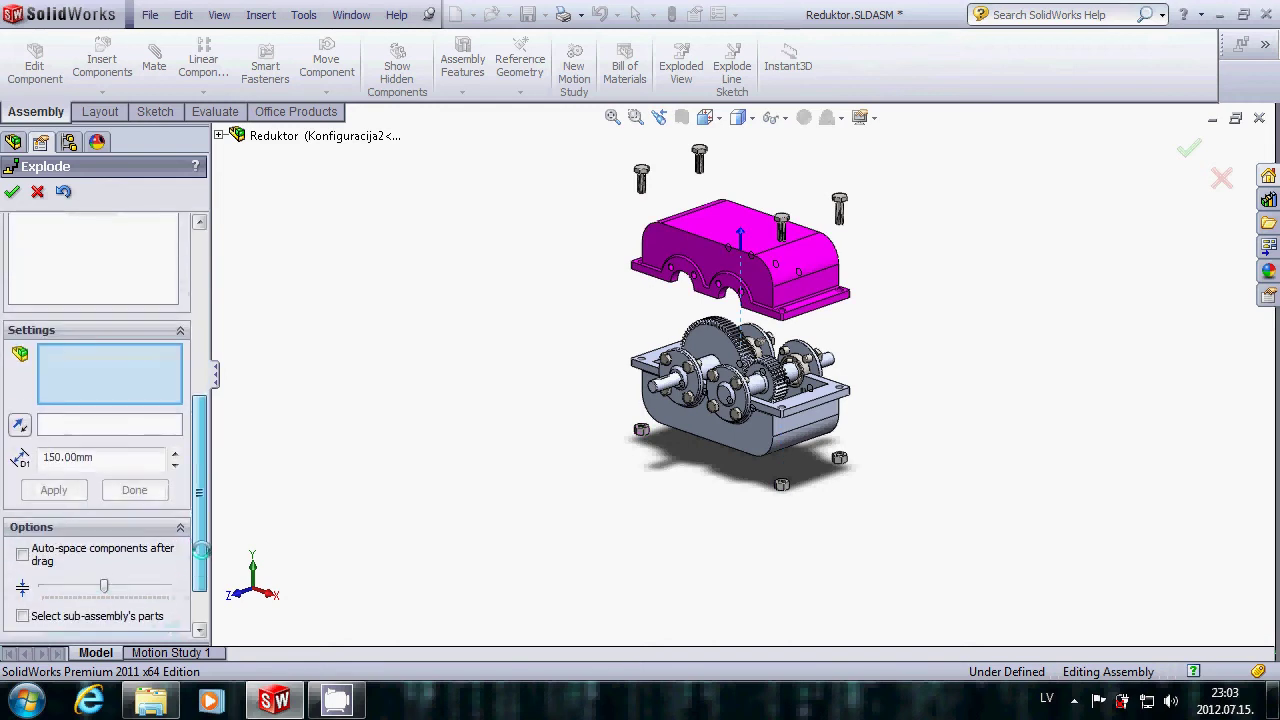
pyautogui.scroll(3, 150, 450)
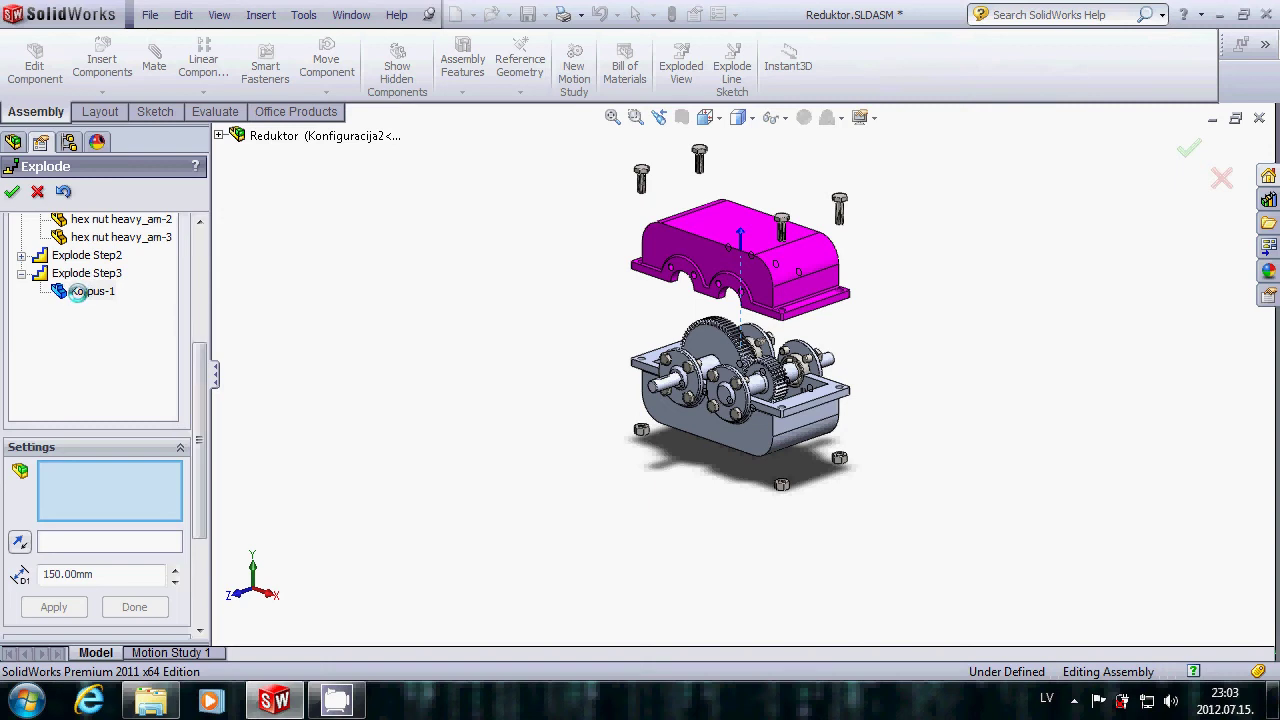
pyautogui.scroll(-3, 195, 410)
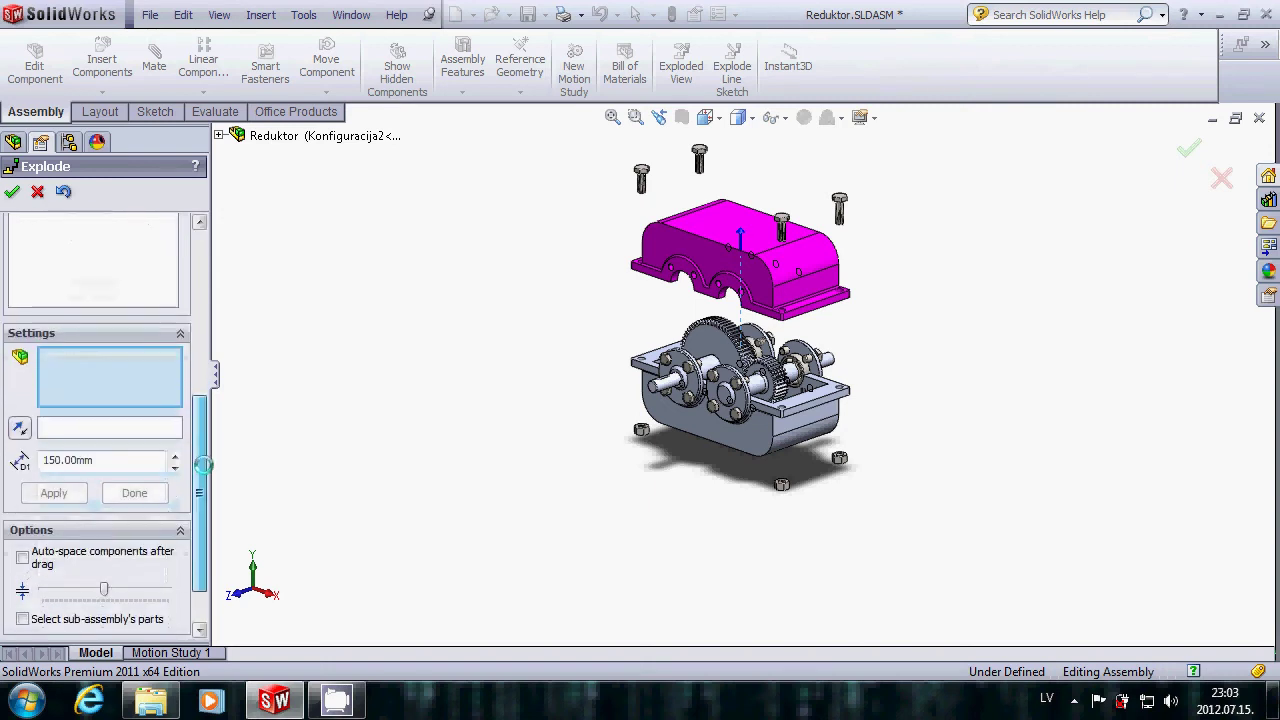
pyautogui.click(688, 247)
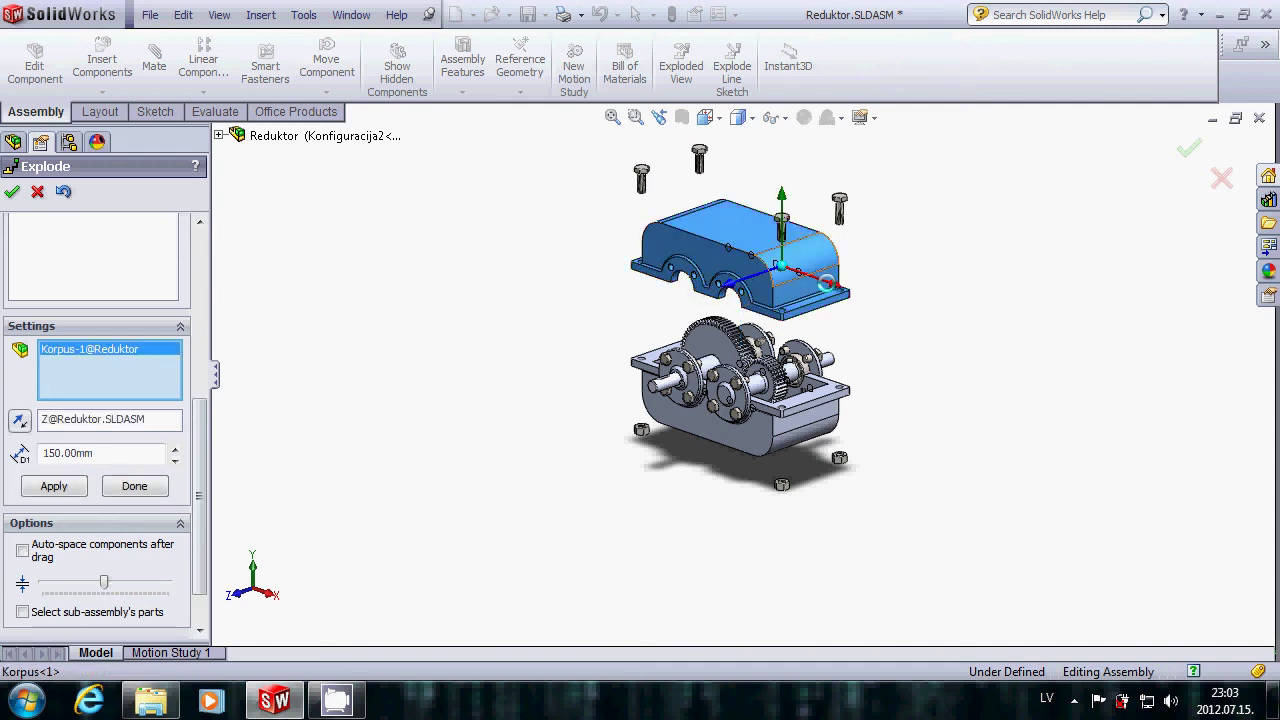
pyautogui.click(829, 284)
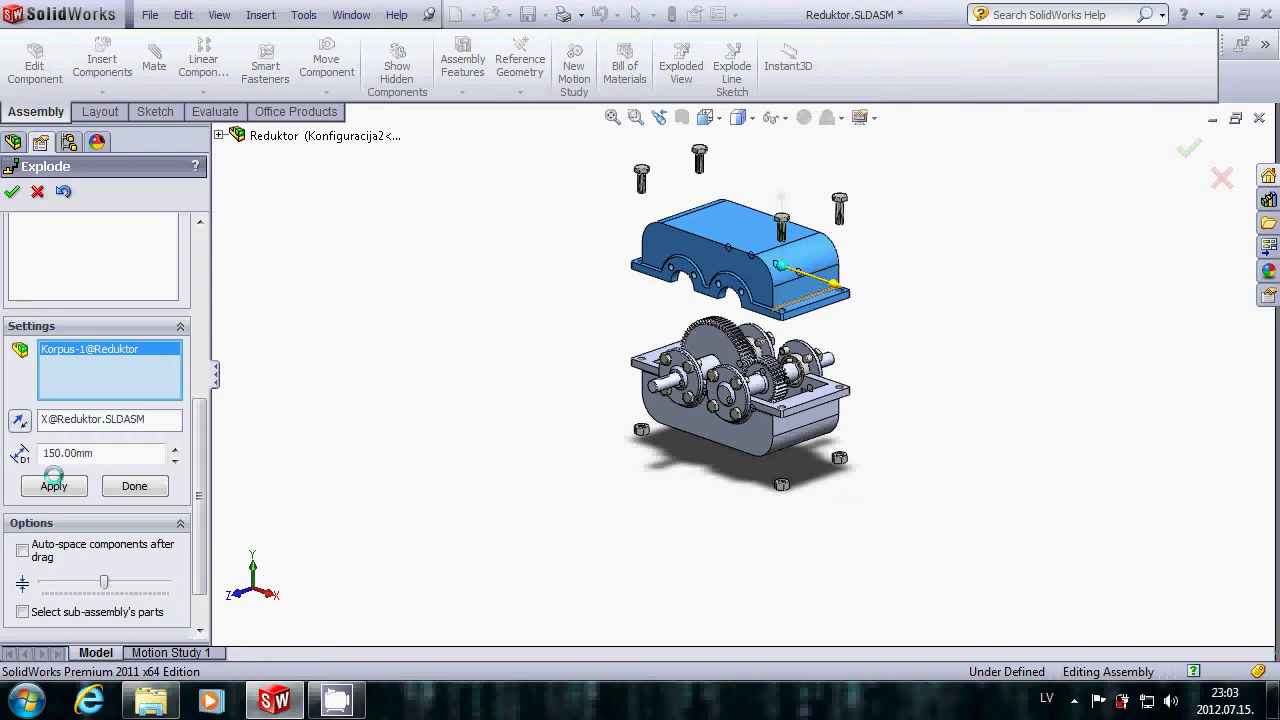
# Step: Slide the cover along X in 100, 200, then 300 mm increments and finish
pyautogui.doubleClick(57, 453)
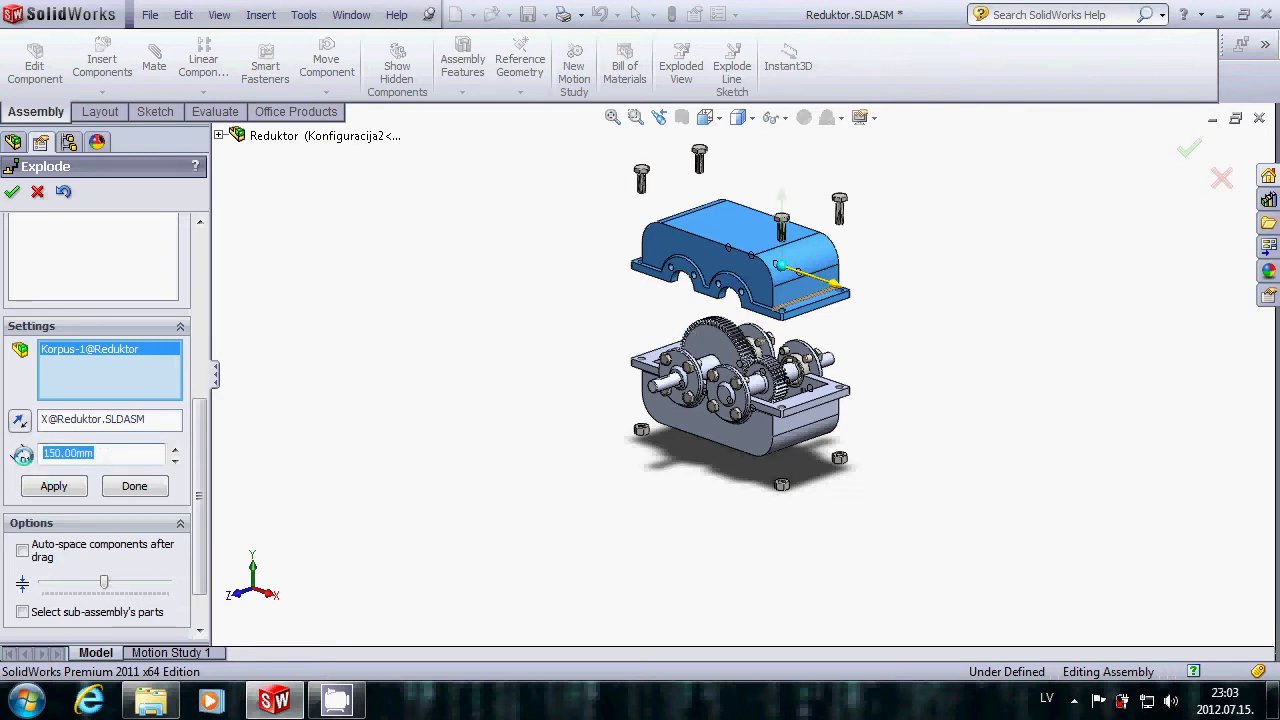
pyautogui.write('100')
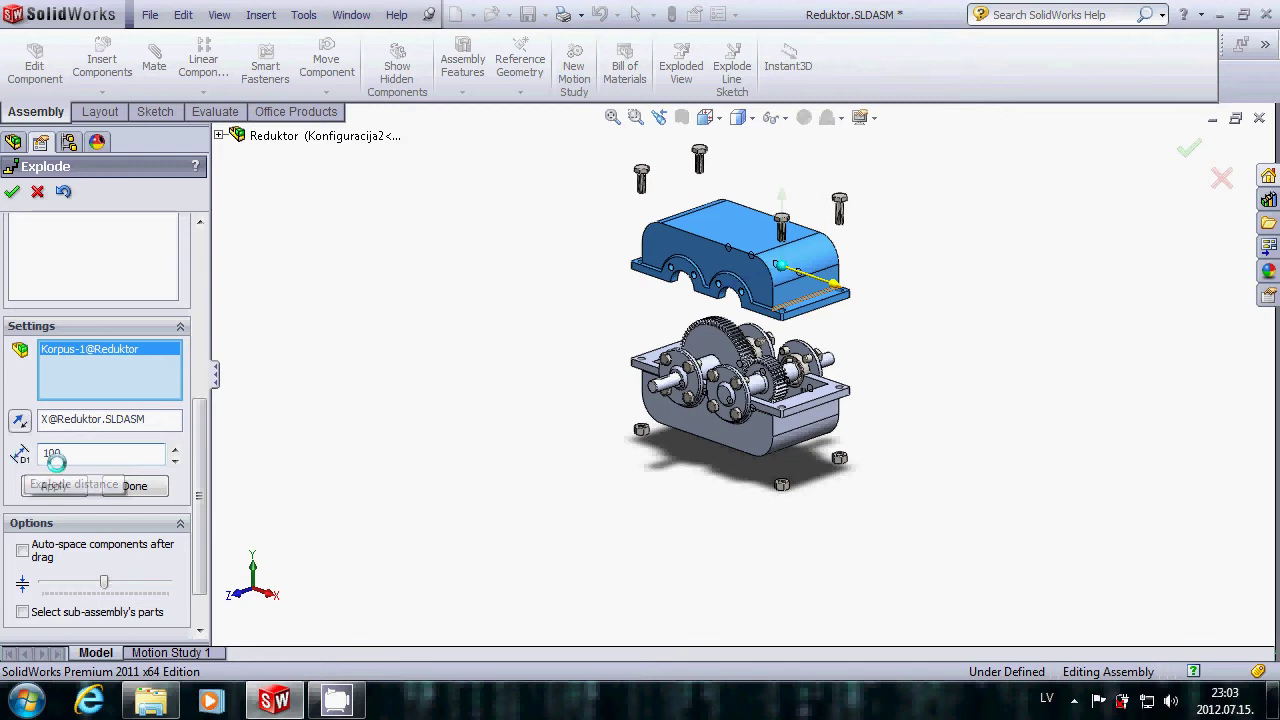
pyautogui.click(55, 485)
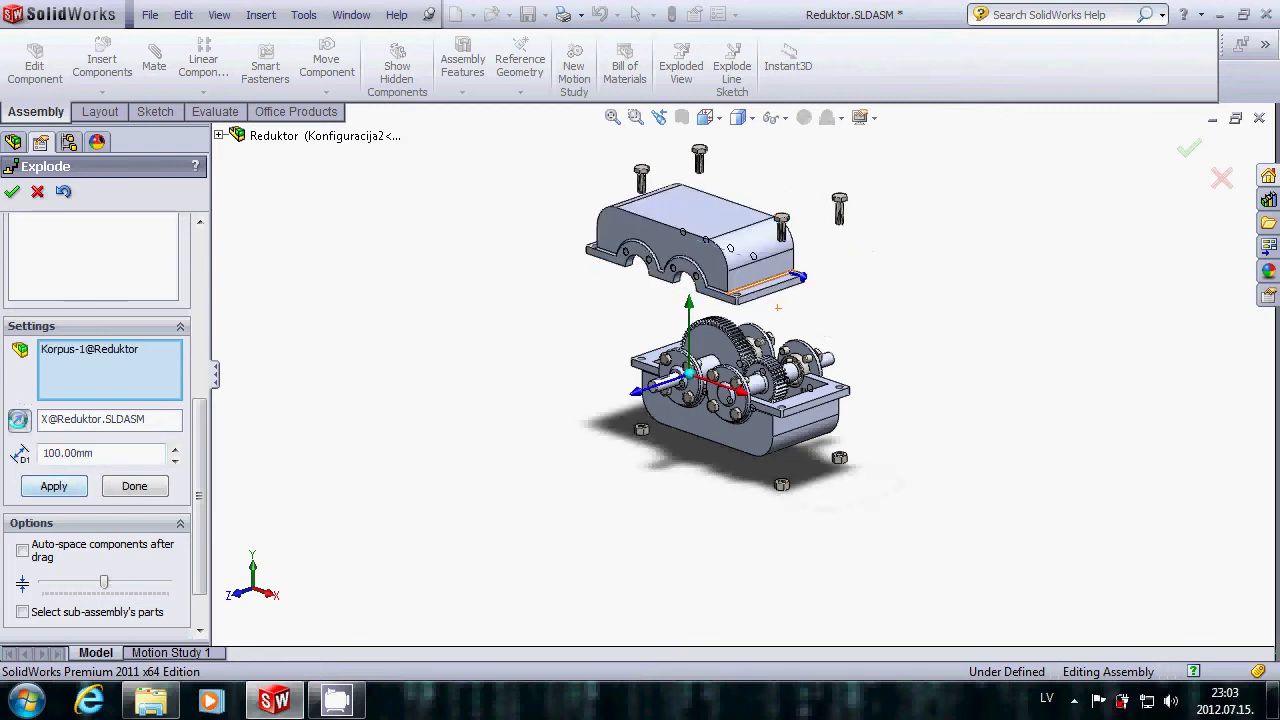
pyautogui.doubleClick(93, 453)
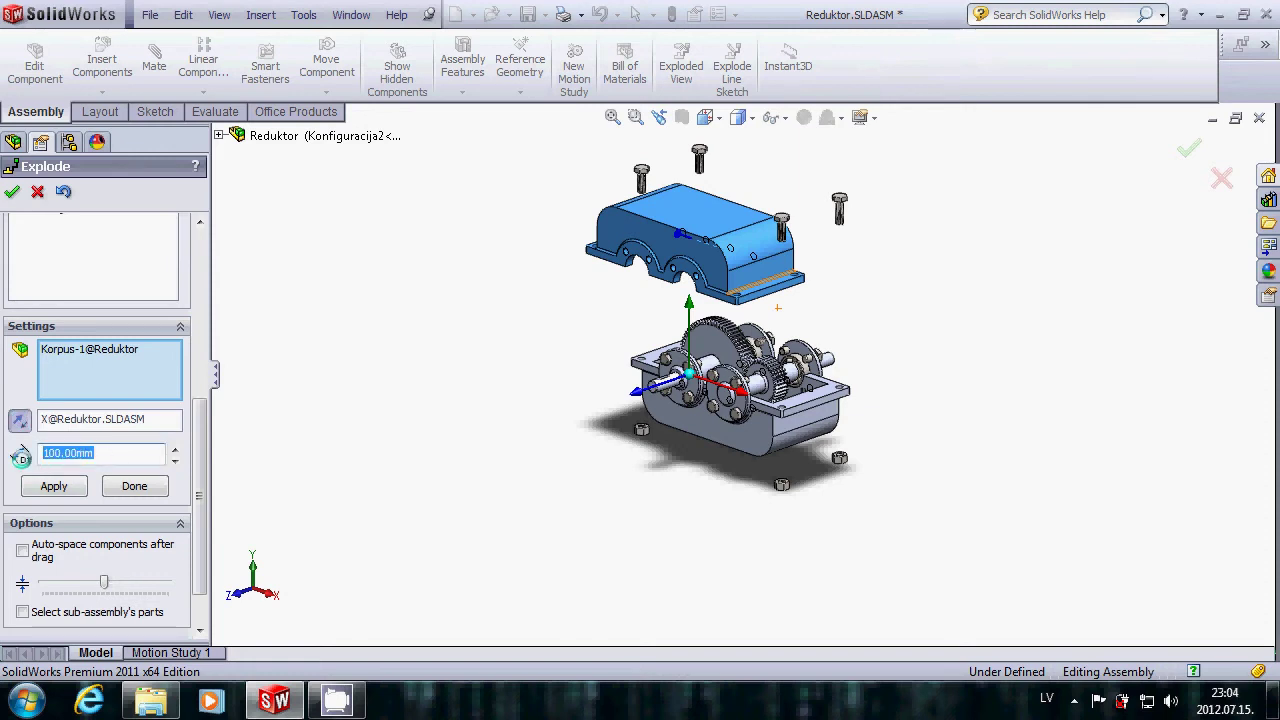
pyautogui.write('200')
pyautogui.click(54, 486)
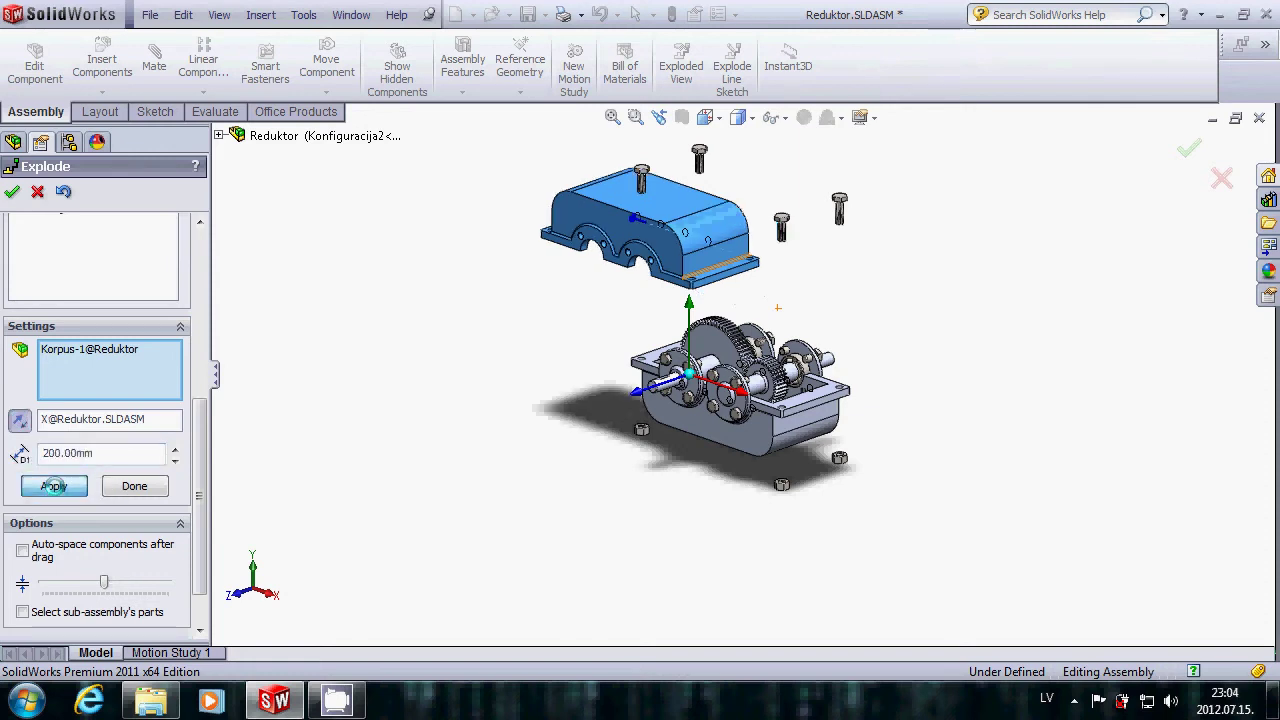
pyautogui.moveTo(110, 453); pyautogui.dragTo(5, 453)
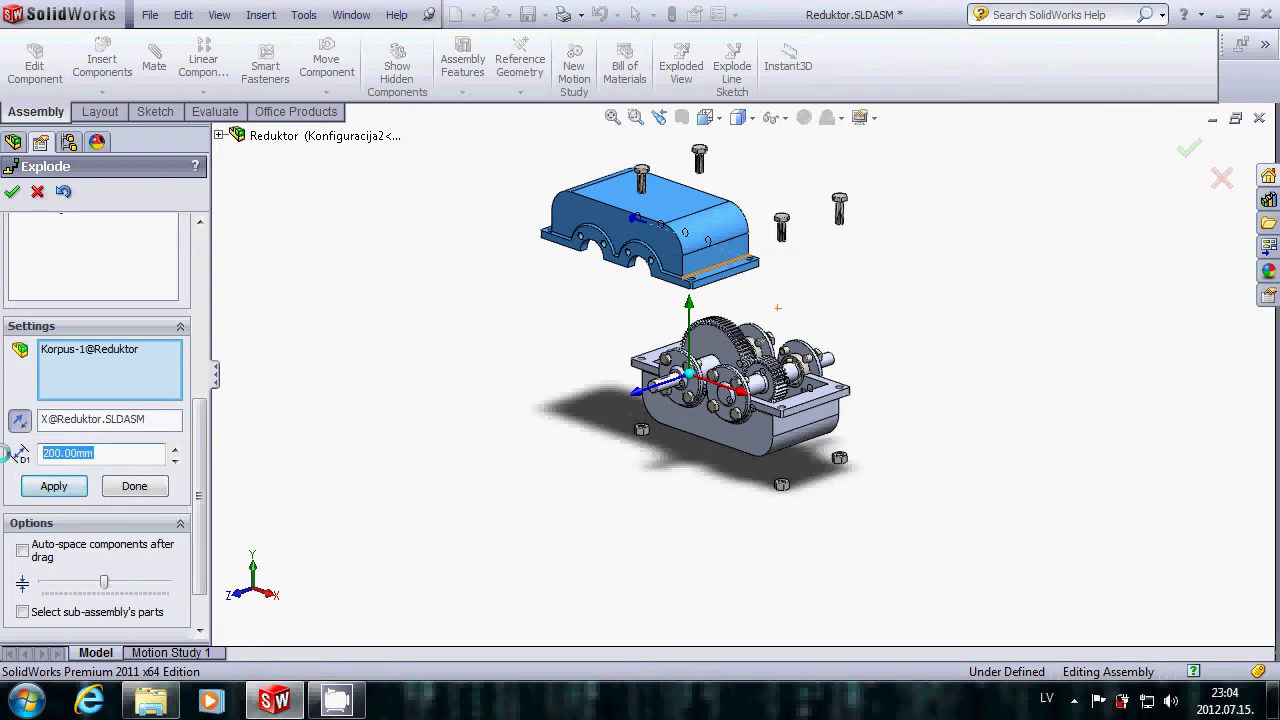
pyautogui.write('300')
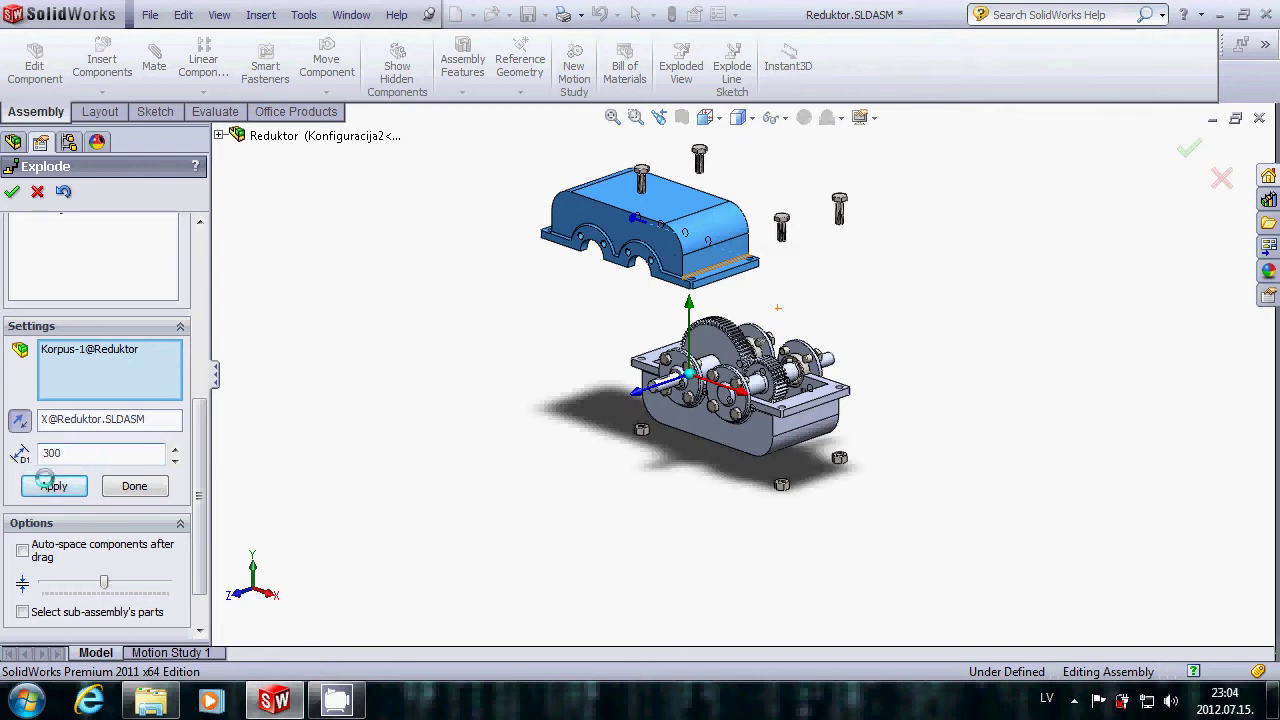
pyautogui.click(48, 486)
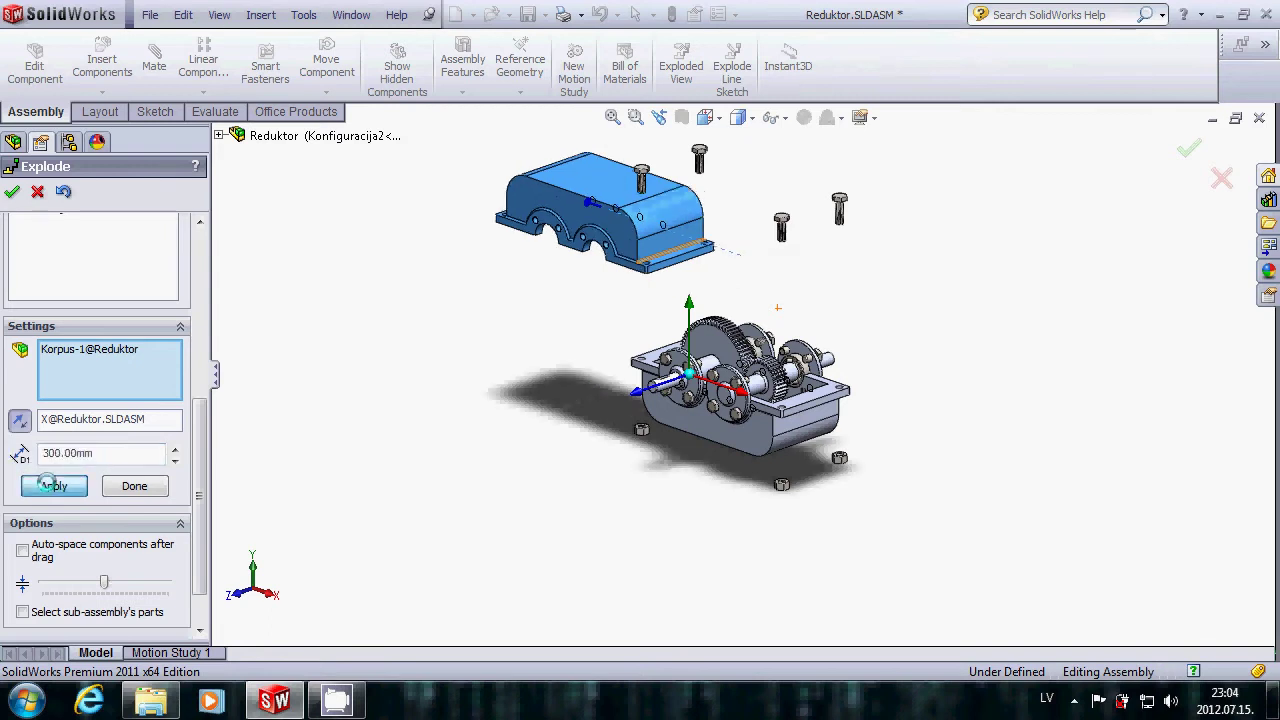
pyautogui.click(134, 486)
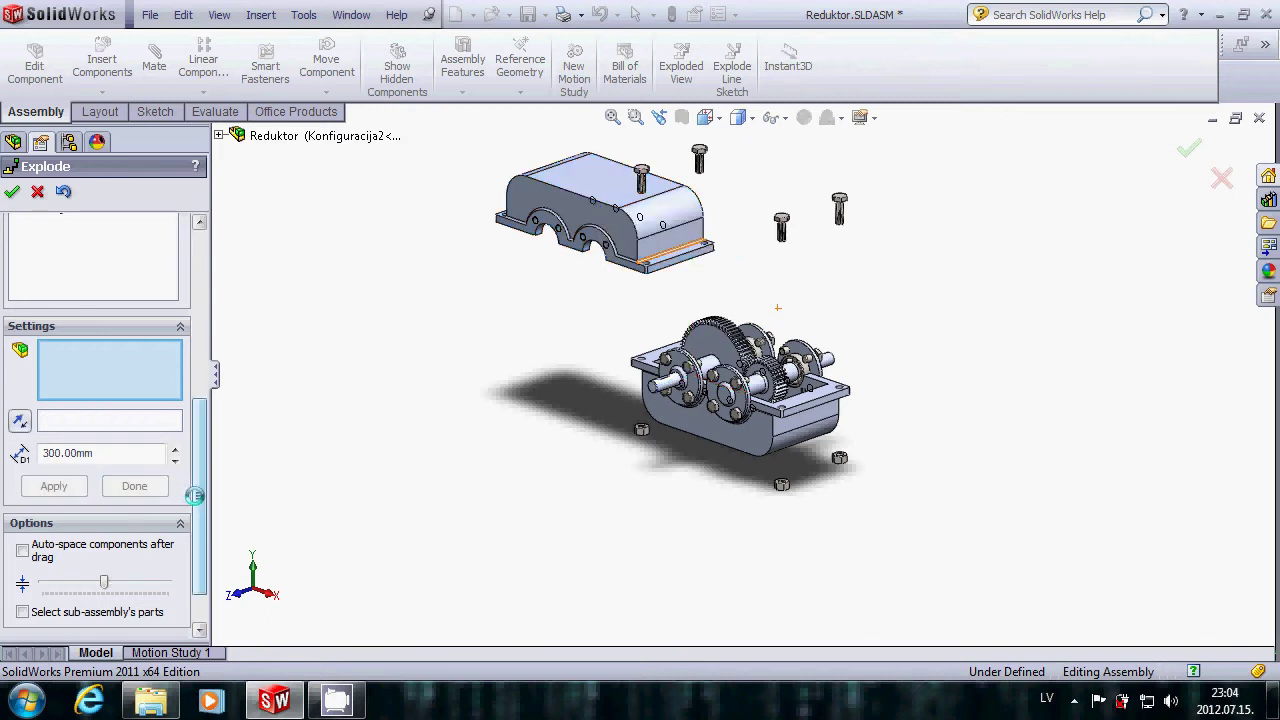
# Step: Raise the shifted Korpus-1 cover another 100 mm along Y and finish the step
pyautogui.moveTo(198, 494); pyautogui.dragTo(191, 441)
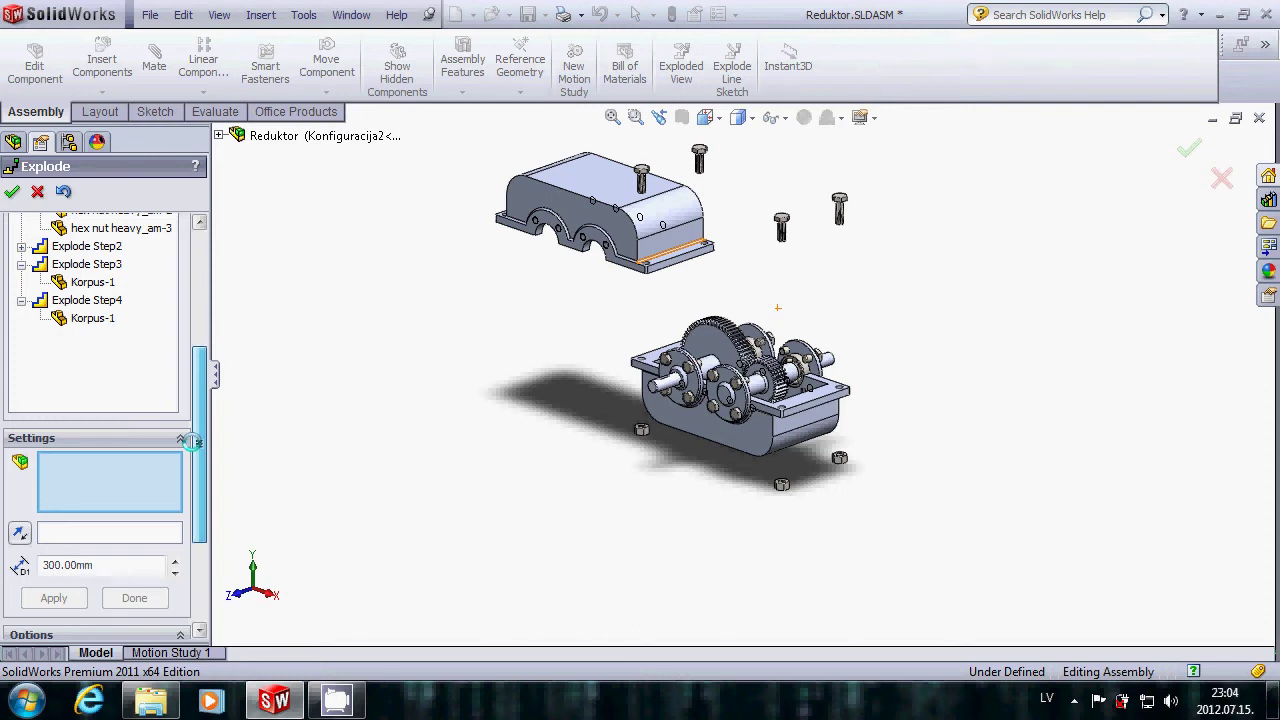
pyautogui.moveTo(191, 441); pyautogui.dragTo(189, 502)
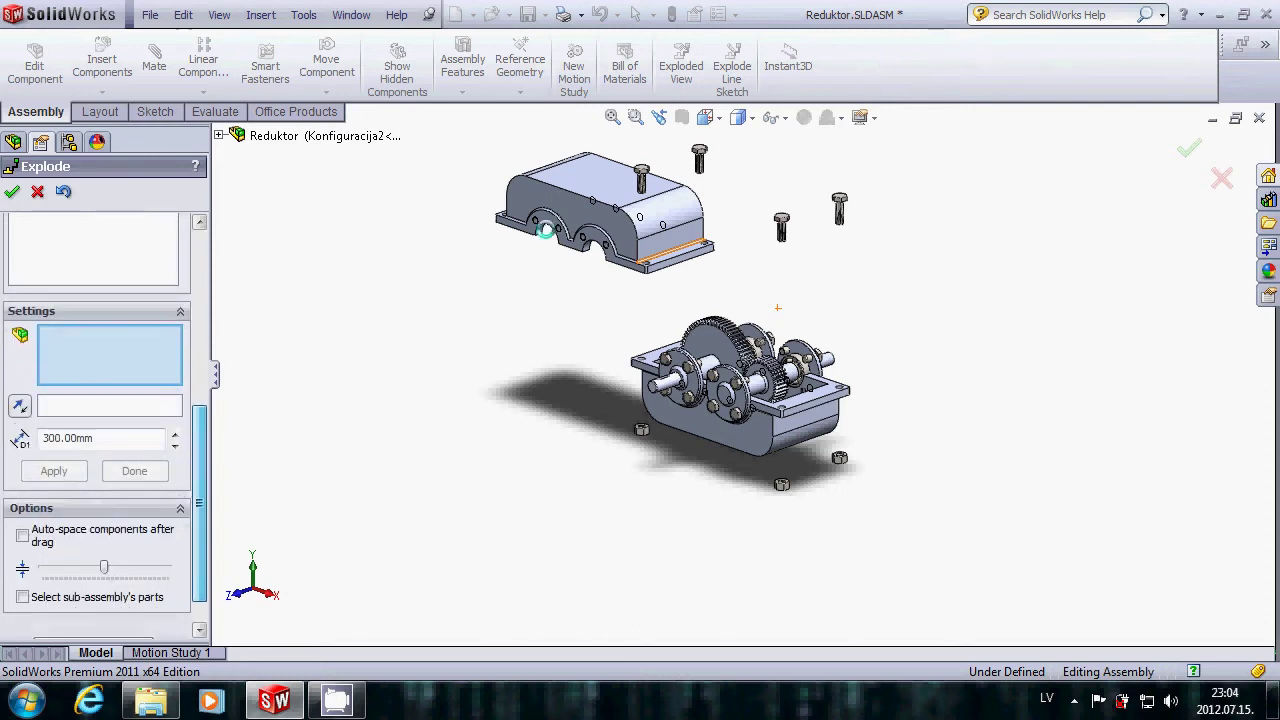
pyautogui.click(556, 197)
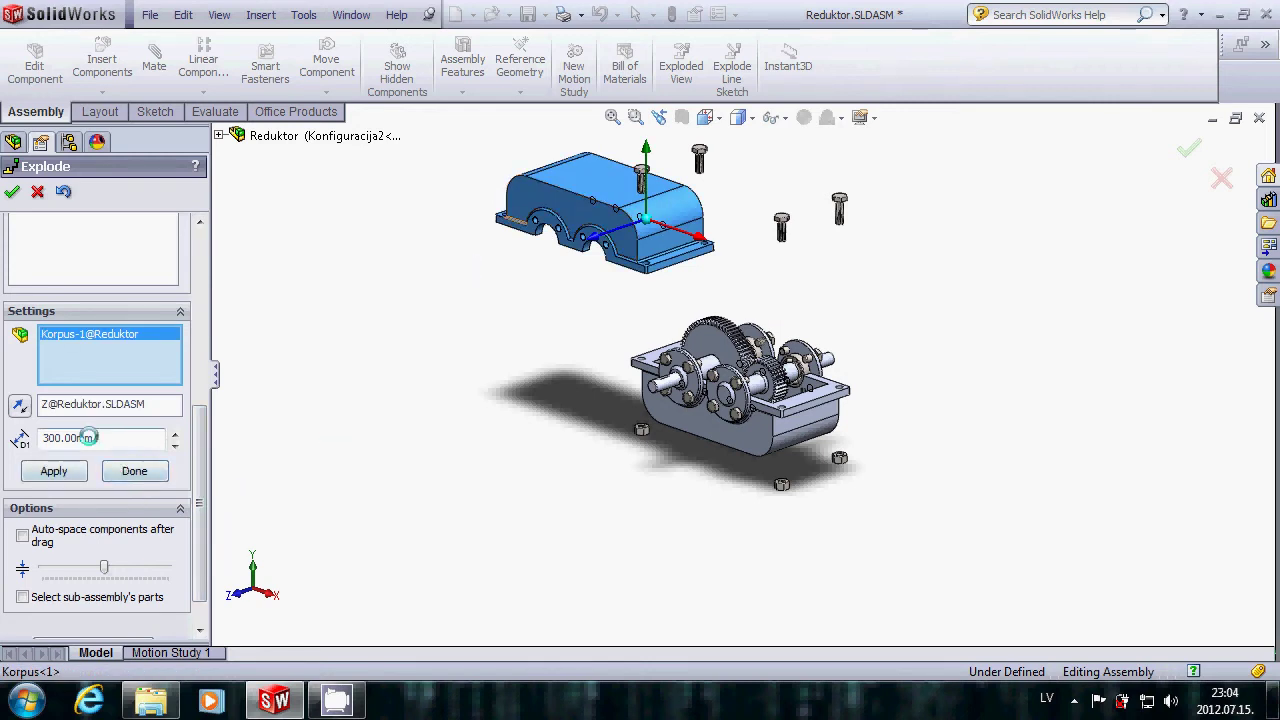
pyautogui.doubleClick(87, 437)
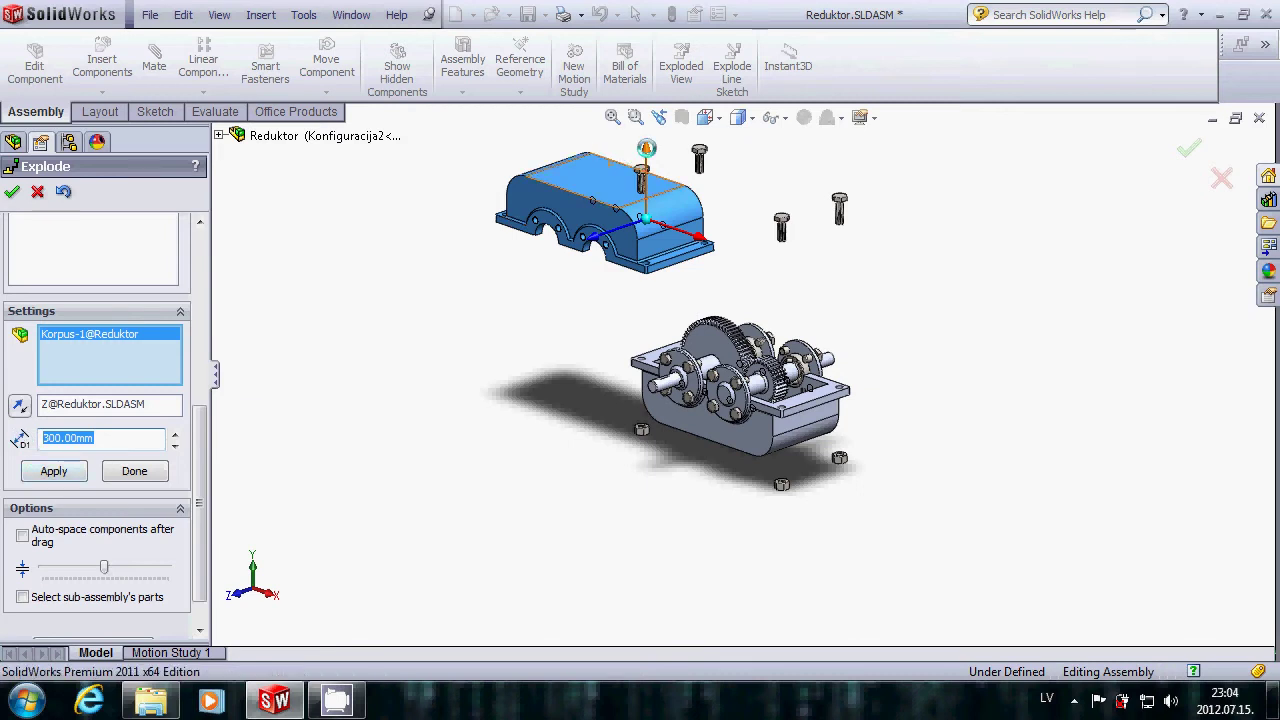
pyautogui.click(646, 150)
pyautogui.doubleClick(103, 437)
pyautogui.write('100')
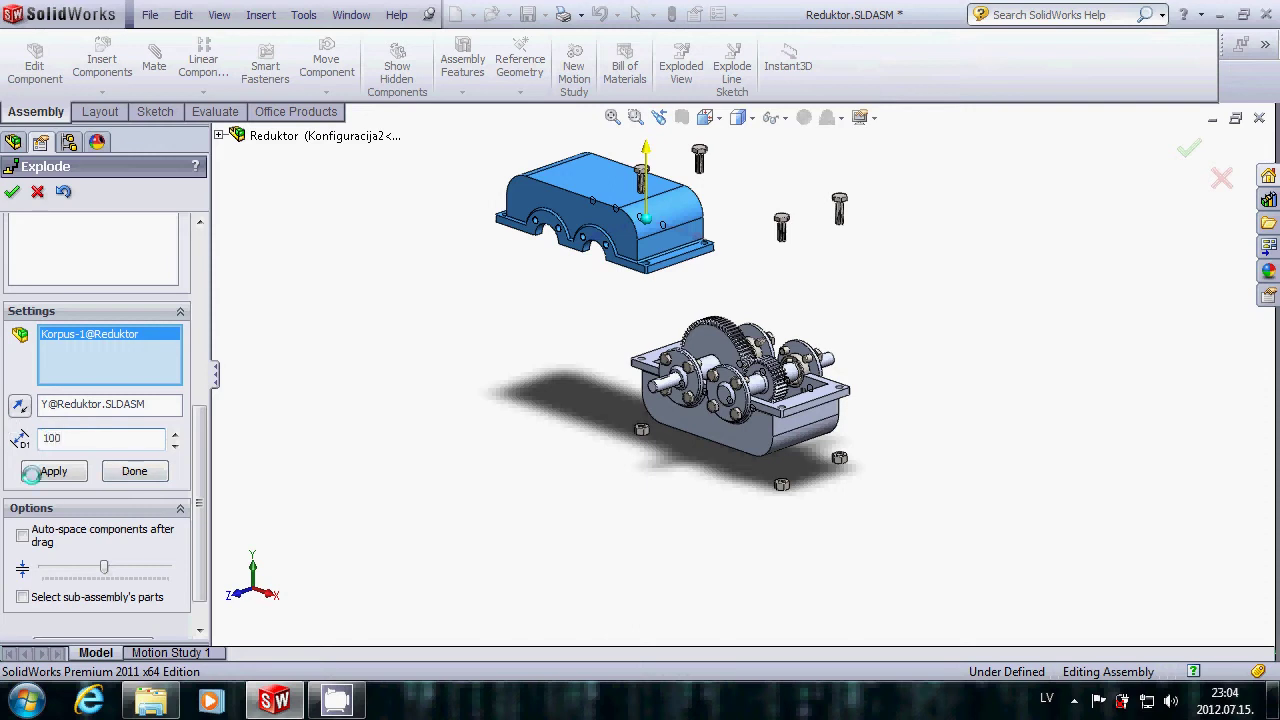
pyautogui.click(55, 470)
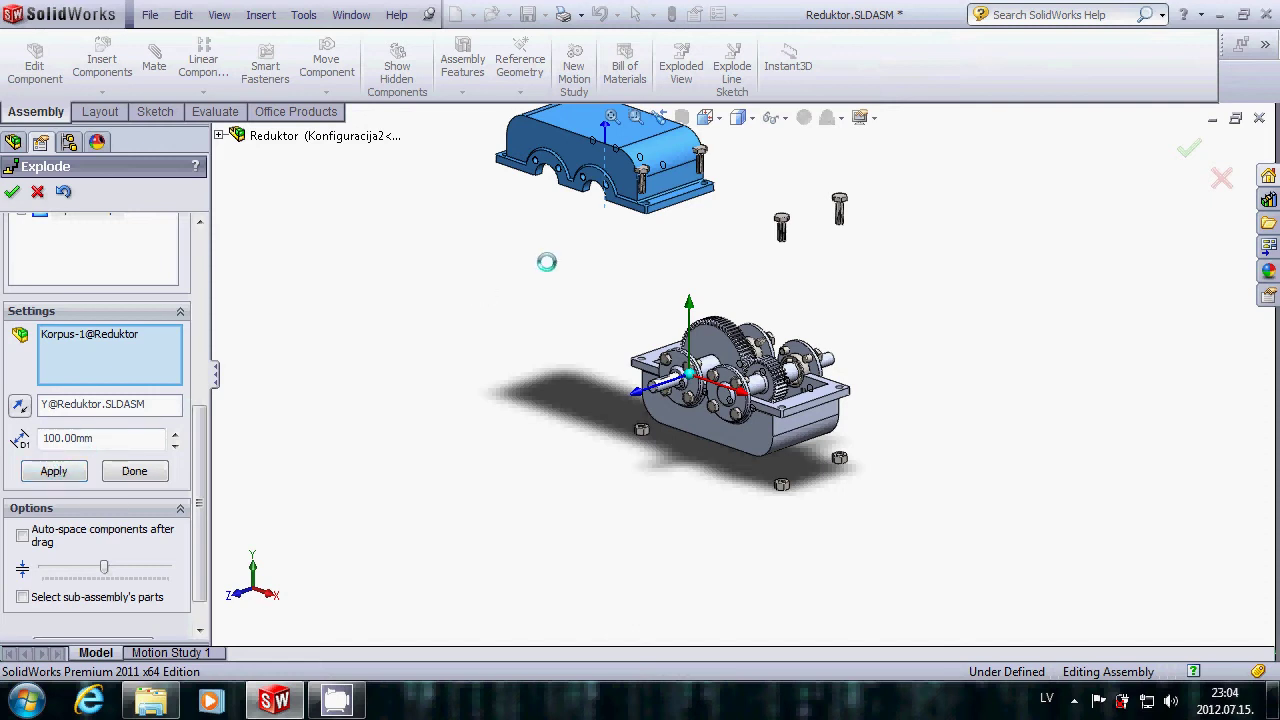
pyautogui.rightClick(546, 262)
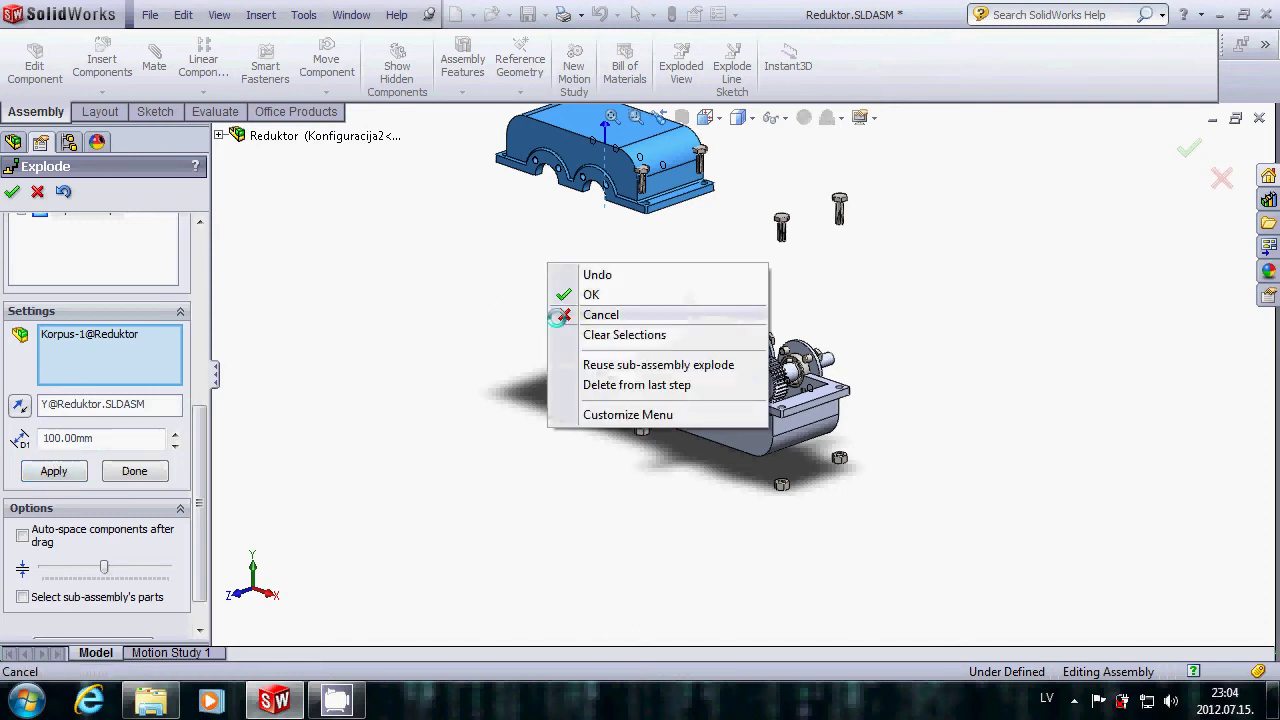
pyautogui.click(466, 321)
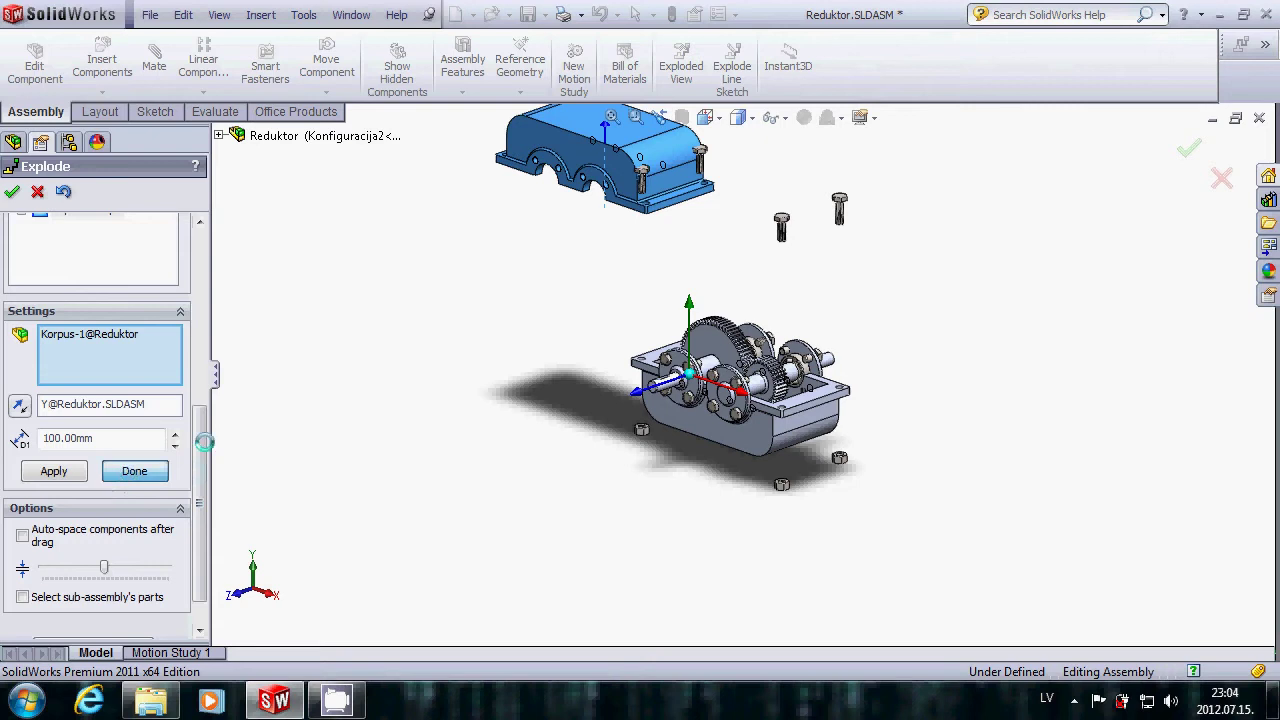
pyautogui.click(134, 471)
# Step: Inspect which components explode steps 3 and 4 move, opening step 3 for editing
pyautogui.rightClick(550, 295)
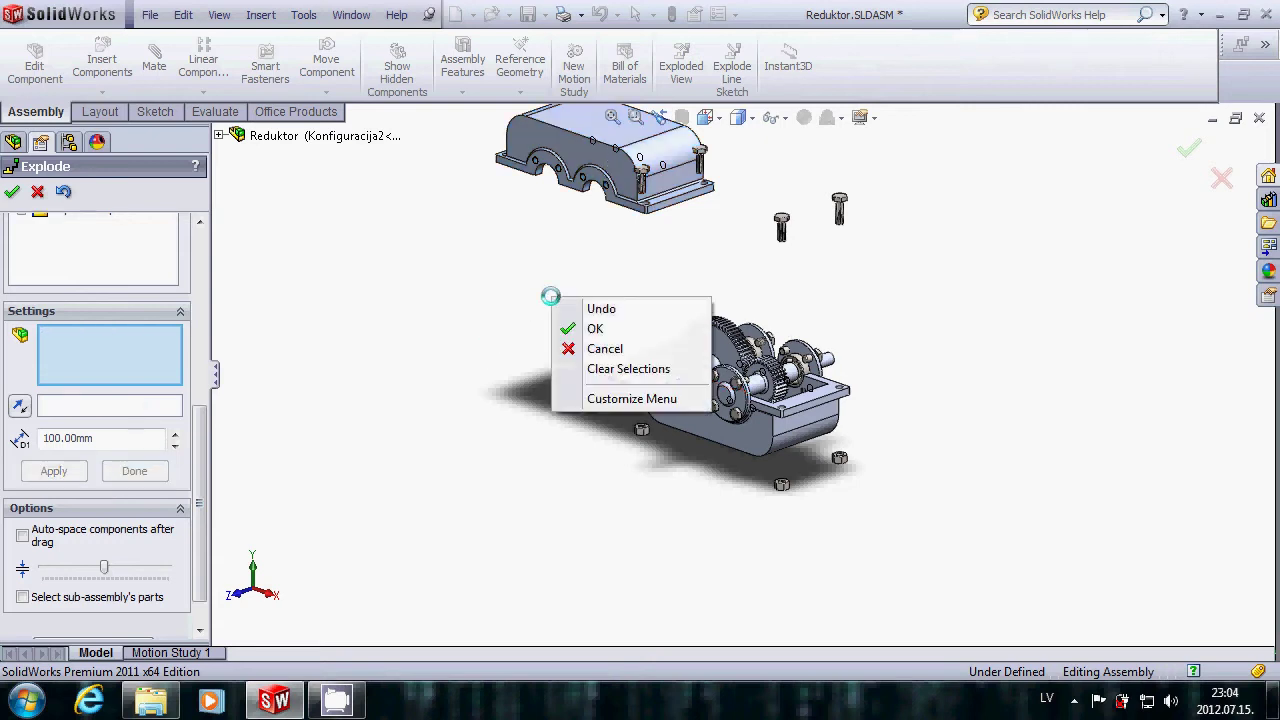
pyautogui.click(519, 233)
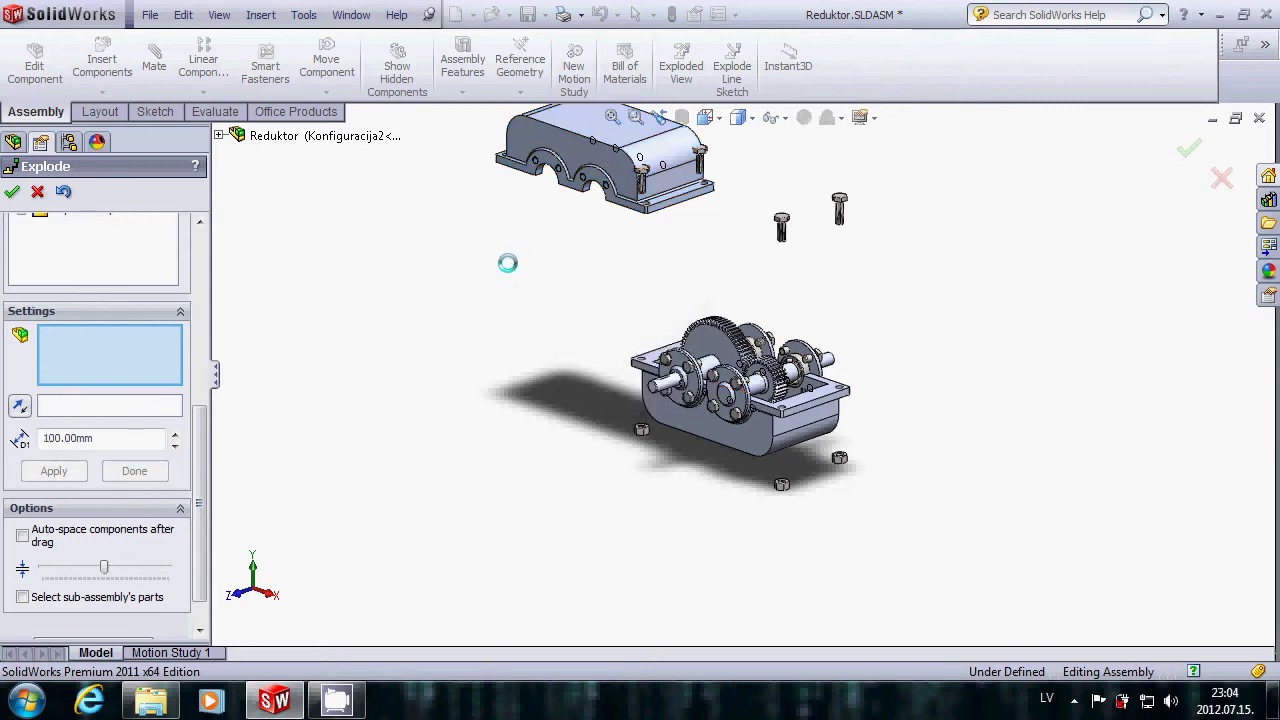
pyautogui.moveTo(508, 263)
pyautogui.mouseDown(button='middle')
pyautogui.moveTo(669, 208)
pyautogui.moveTo(334, 323)
pyautogui.mouseUp(button='middle')
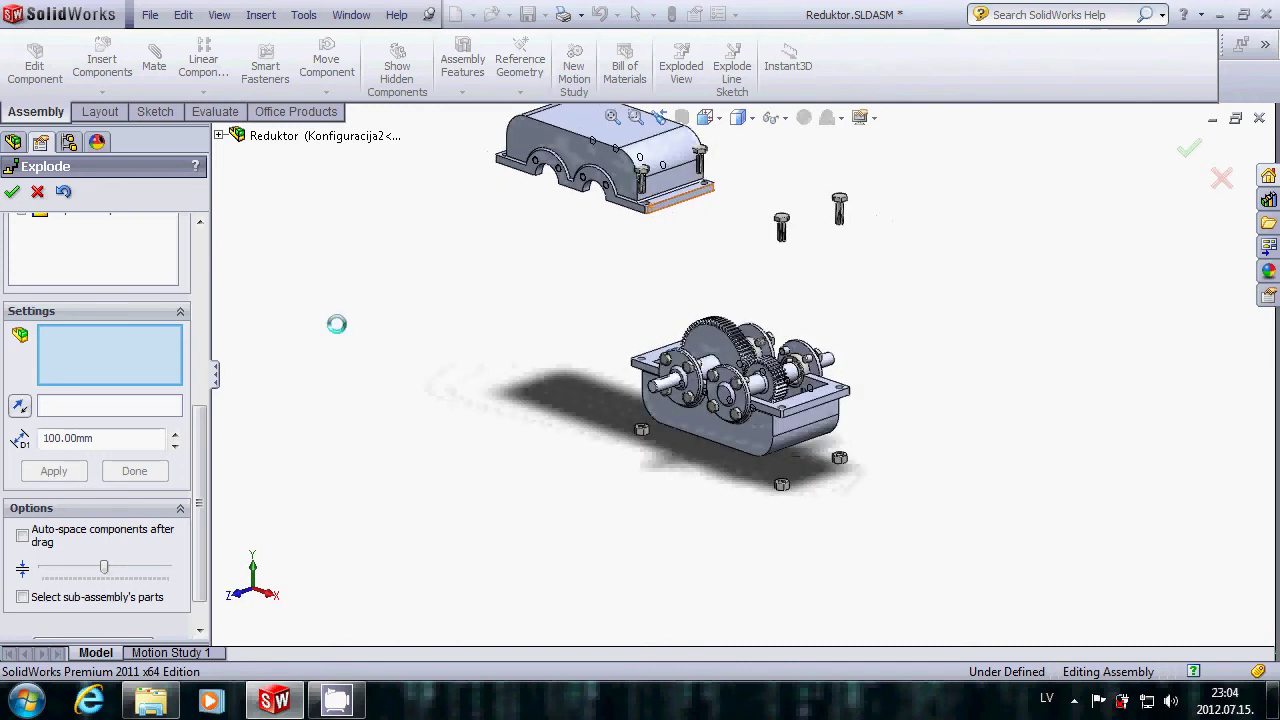
pyautogui.moveTo(200, 442); pyautogui.dragTo(200, 381)
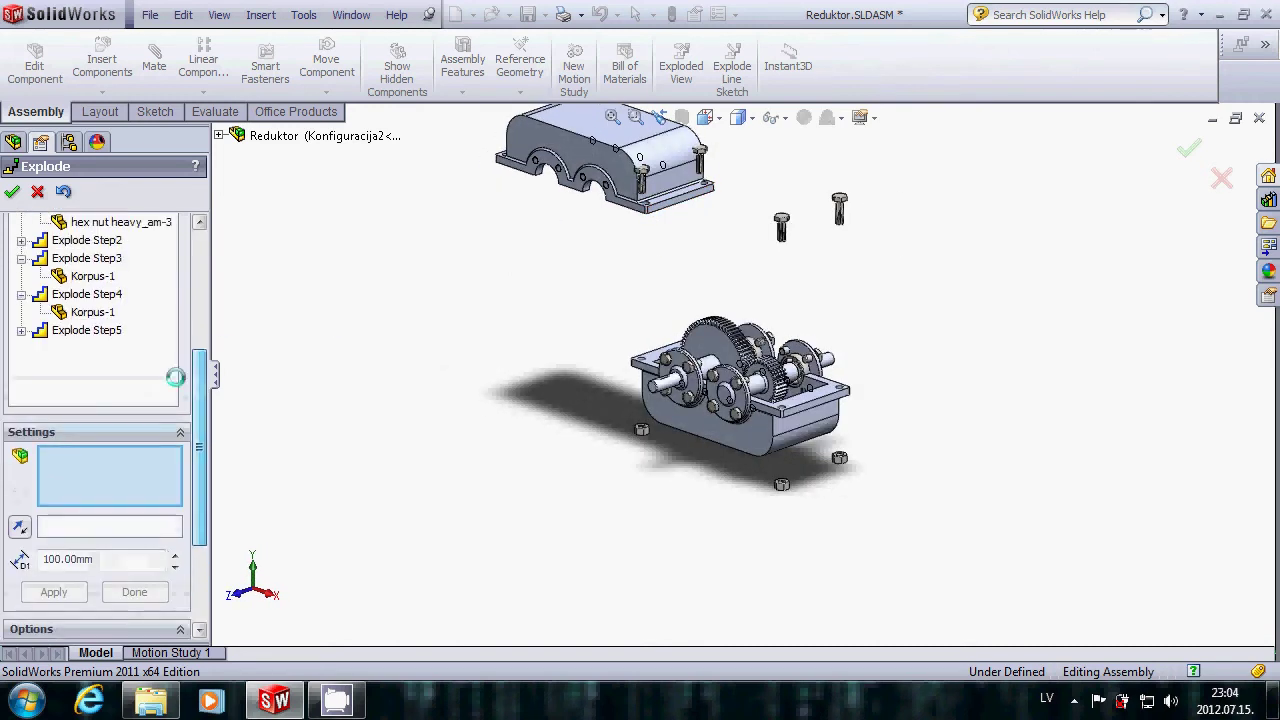
pyautogui.click(62, 276)
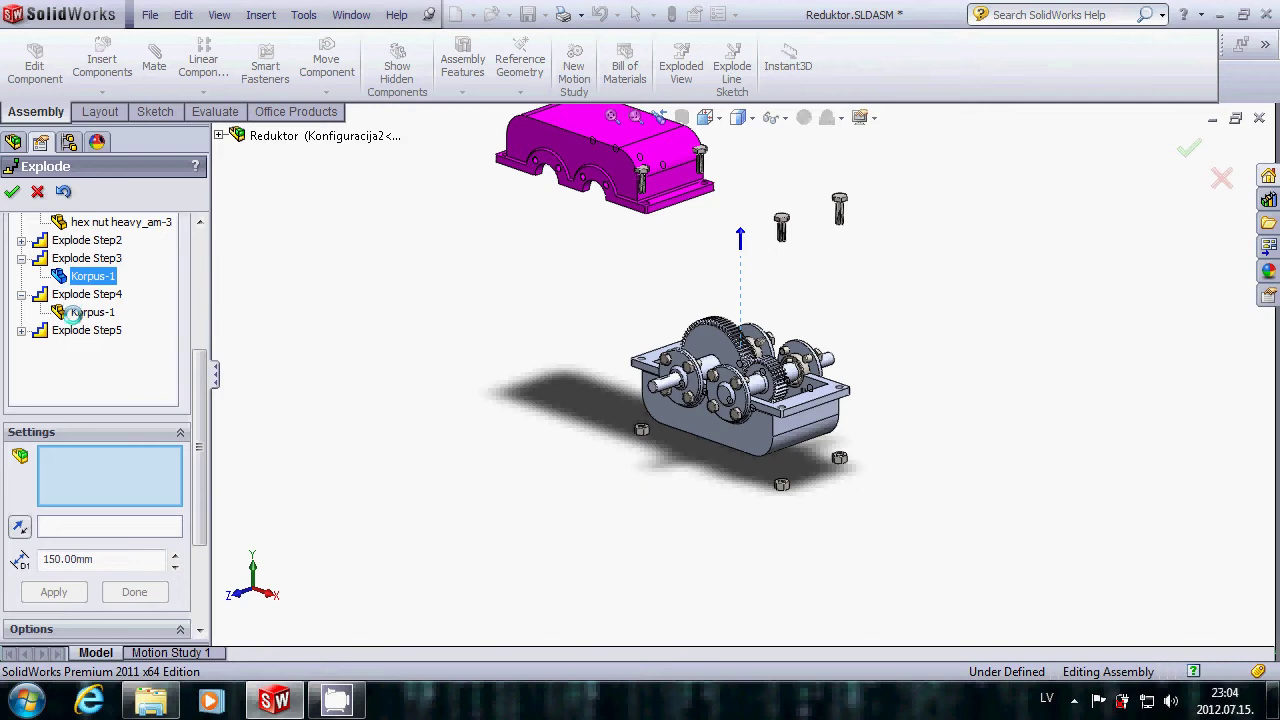
pyautogui.click(74, 313)
pyautogui.click(62, 276)
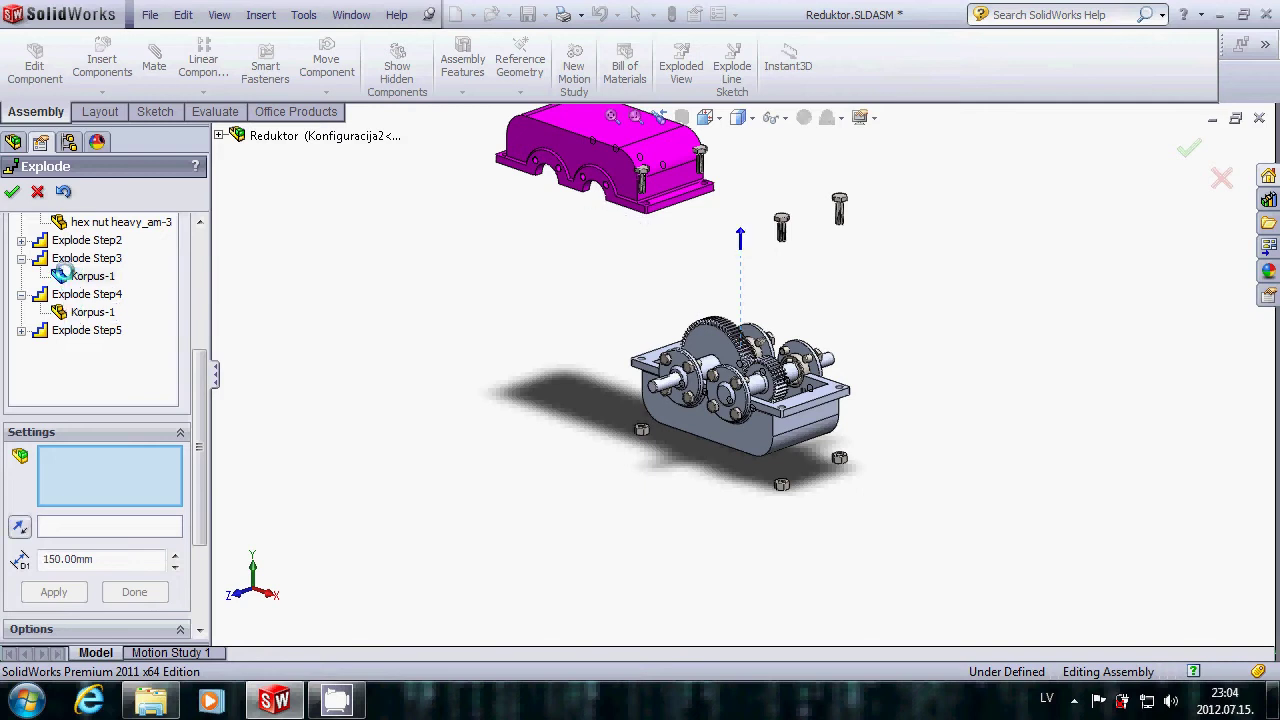
pyautogui.rightClick(62, 275)
pyautogui.click(45, 258)
pyautogui.rightClick(45, 258)
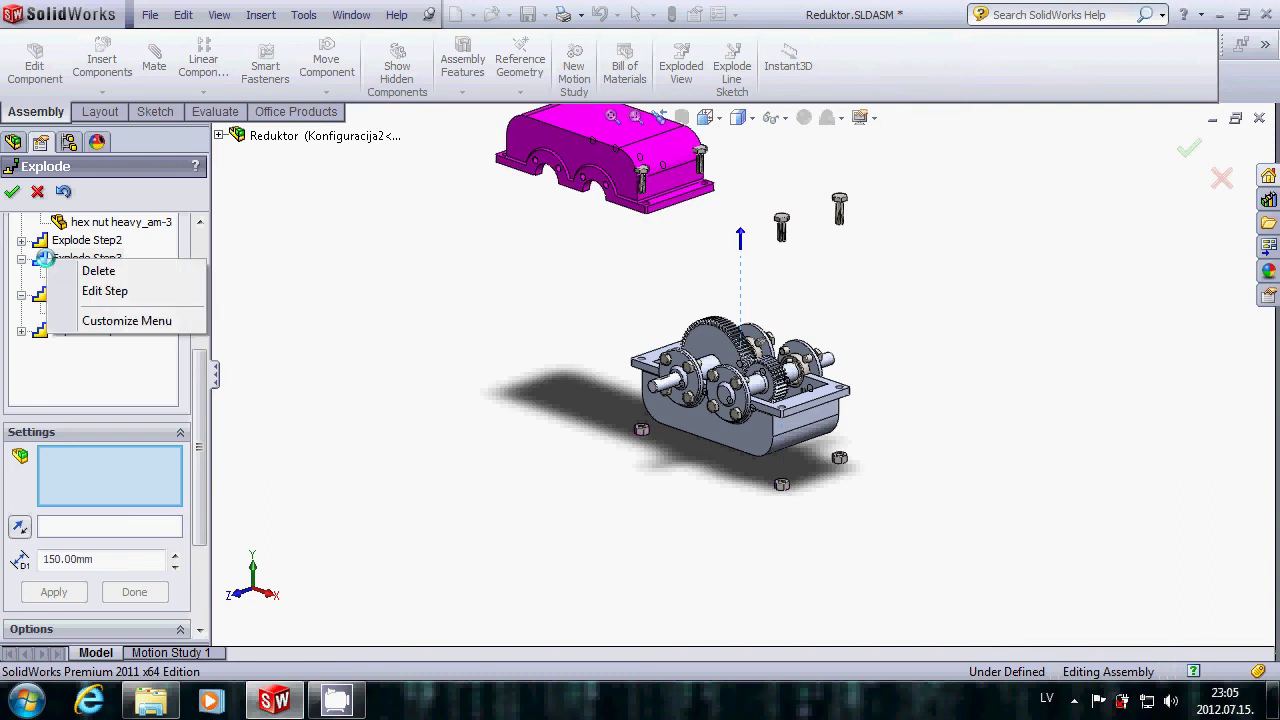
pyautogui.click(70, 290)
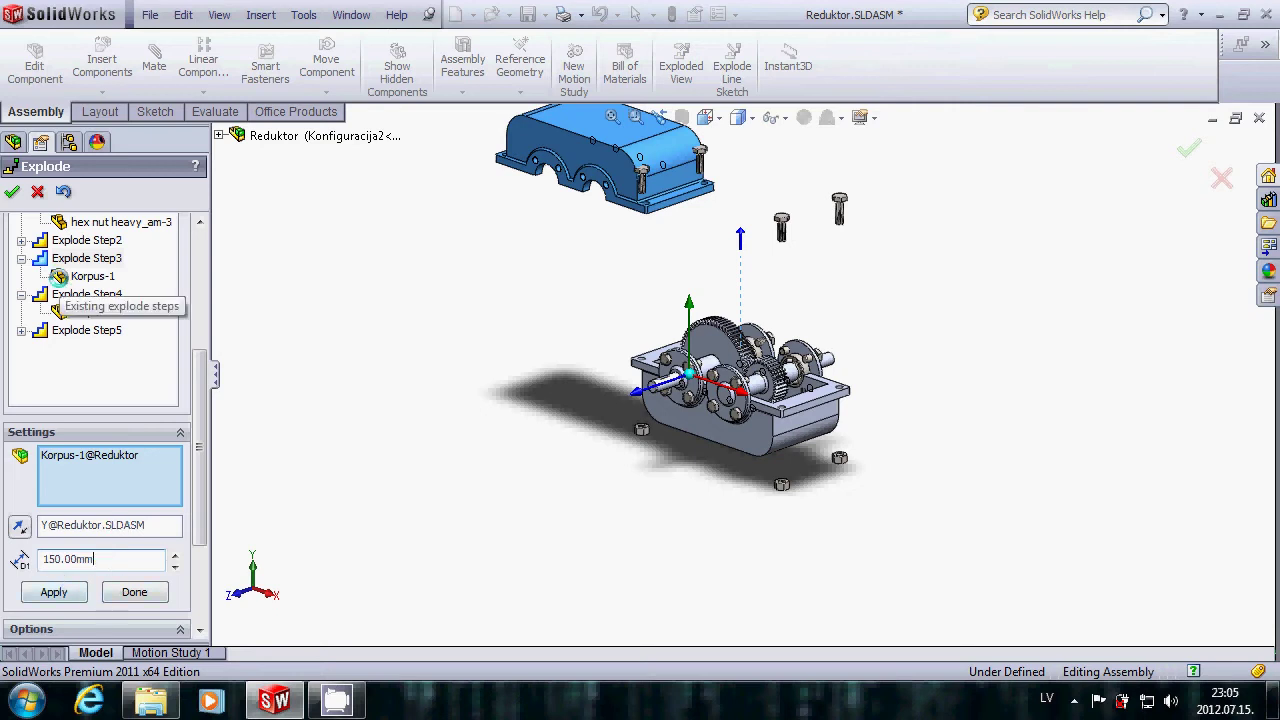
# Step: Change explode step 4's sideways distance from 300 mm to 400 mm
pyautogui.rightClick(45, 297)
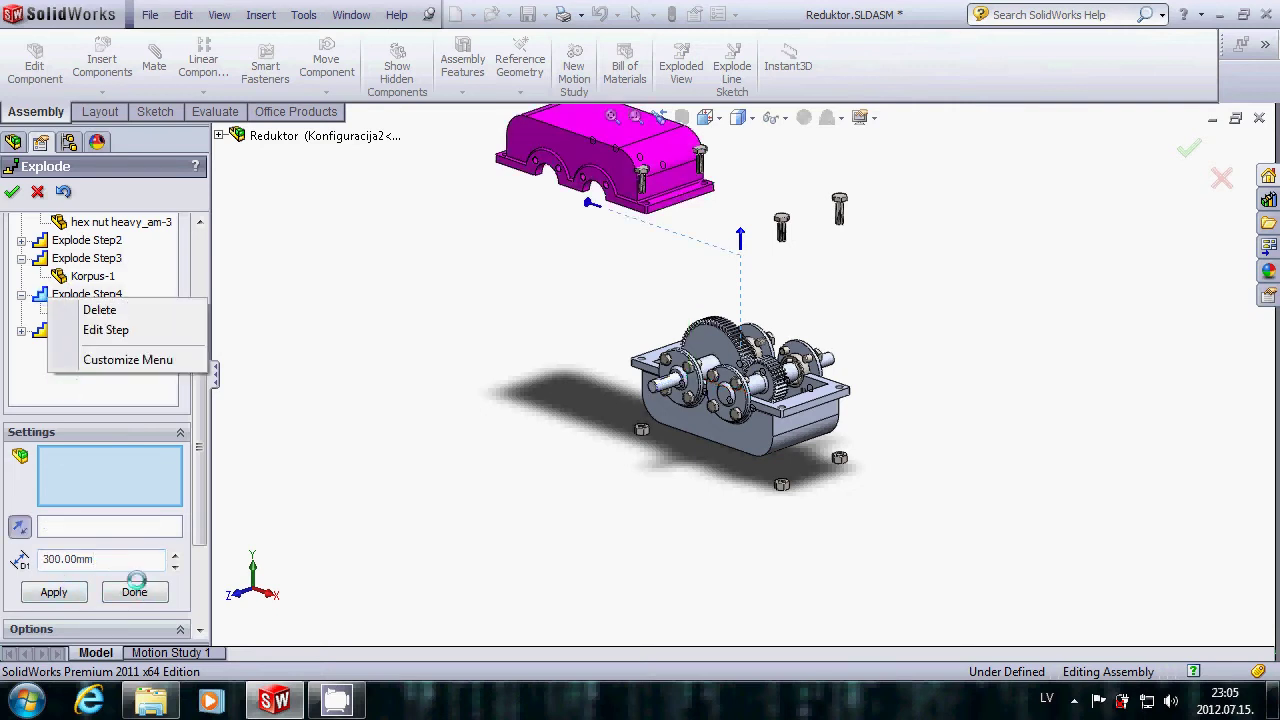
pyautogui.click(88, 330)
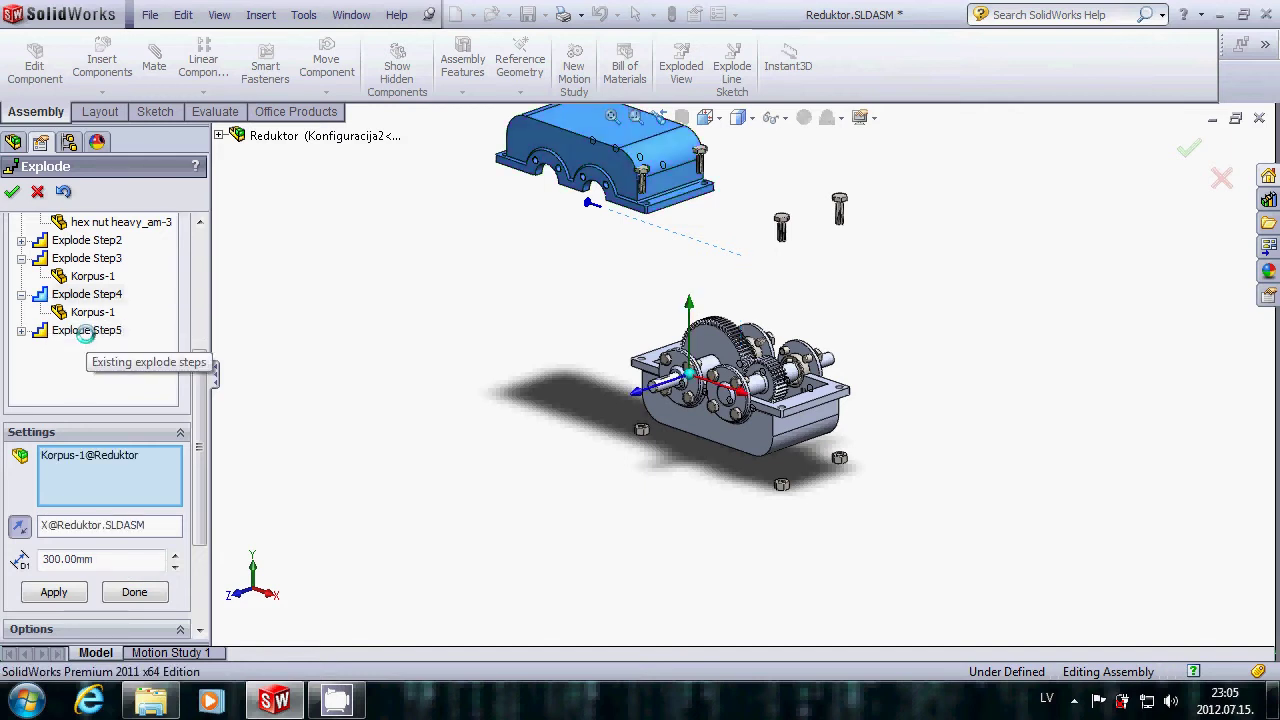
pyautogui.doubleClick(108, 560)
pyautogui.write('400')
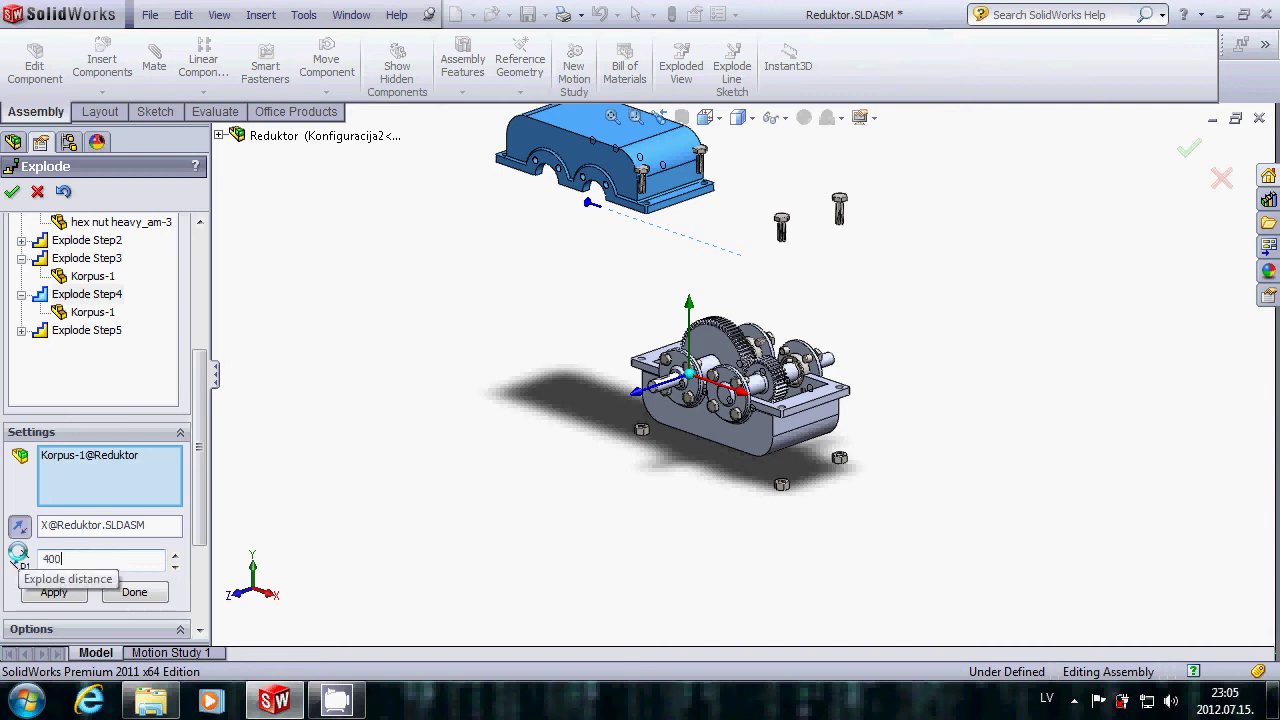
pyautogui.click(54, 591)
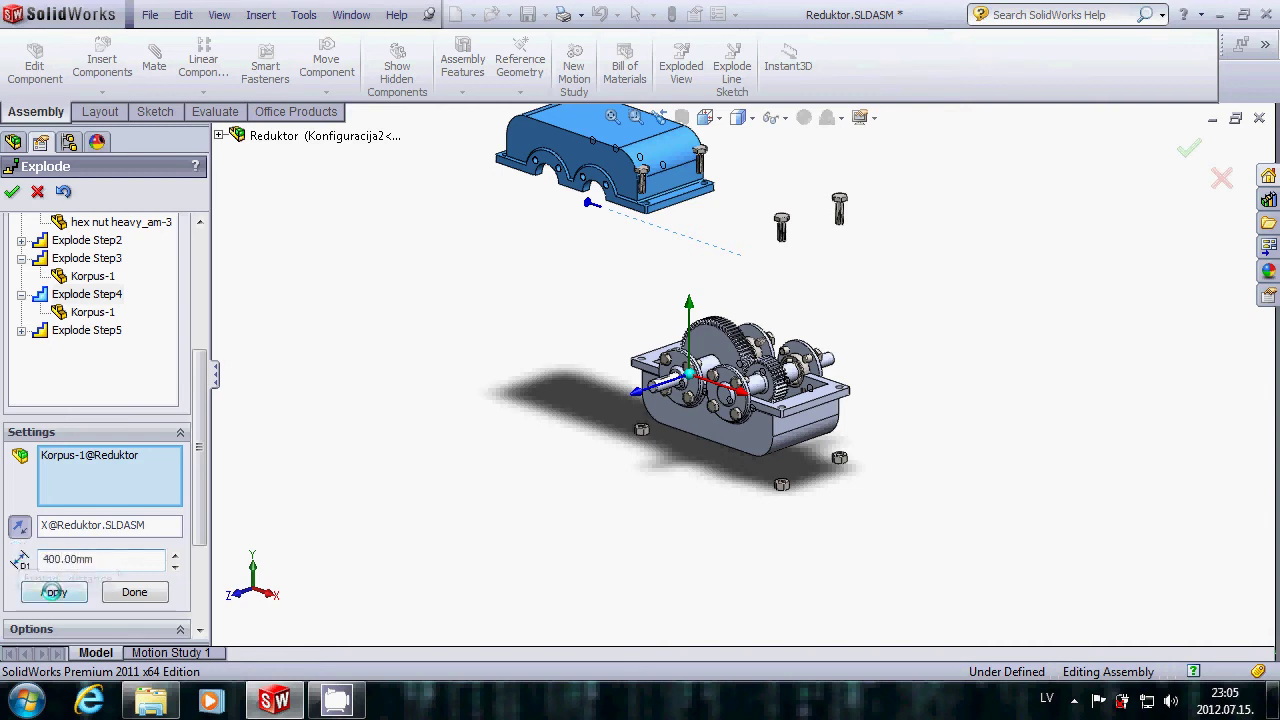
pyautogui.click(135, 593)
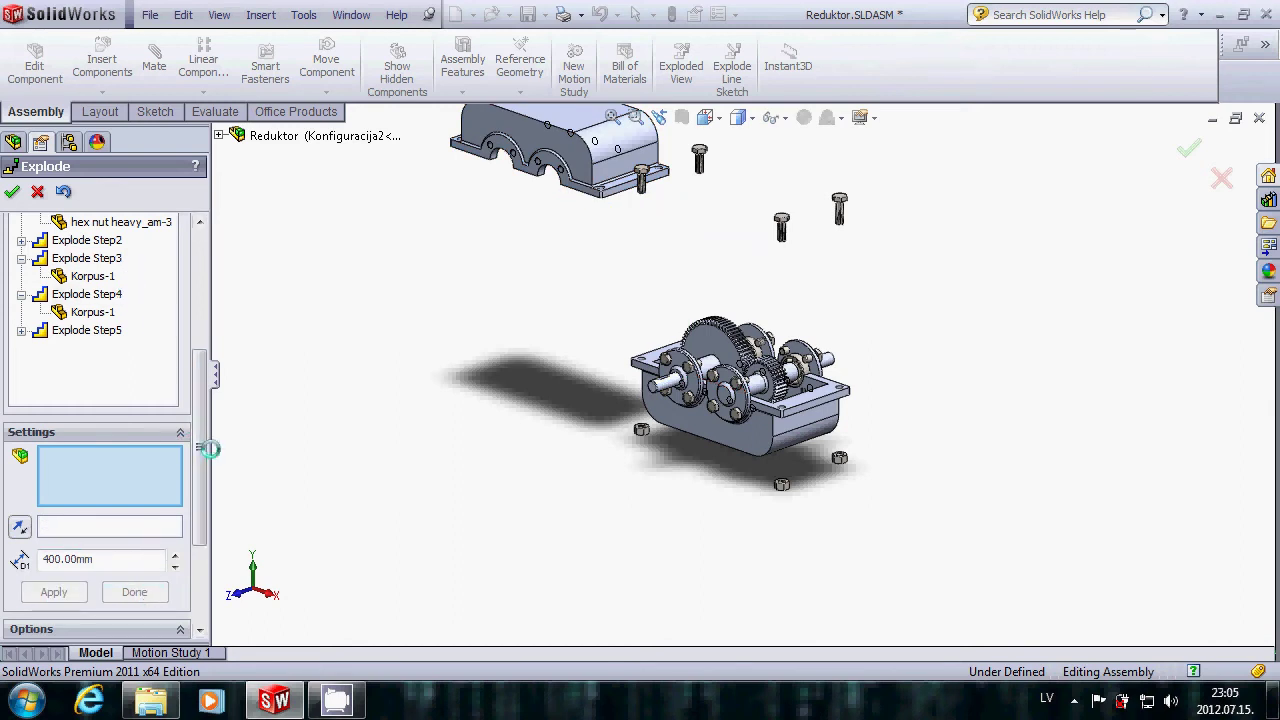
pyautogui.moveTo(199, 445); pyautogui.dragTo(199, 325)
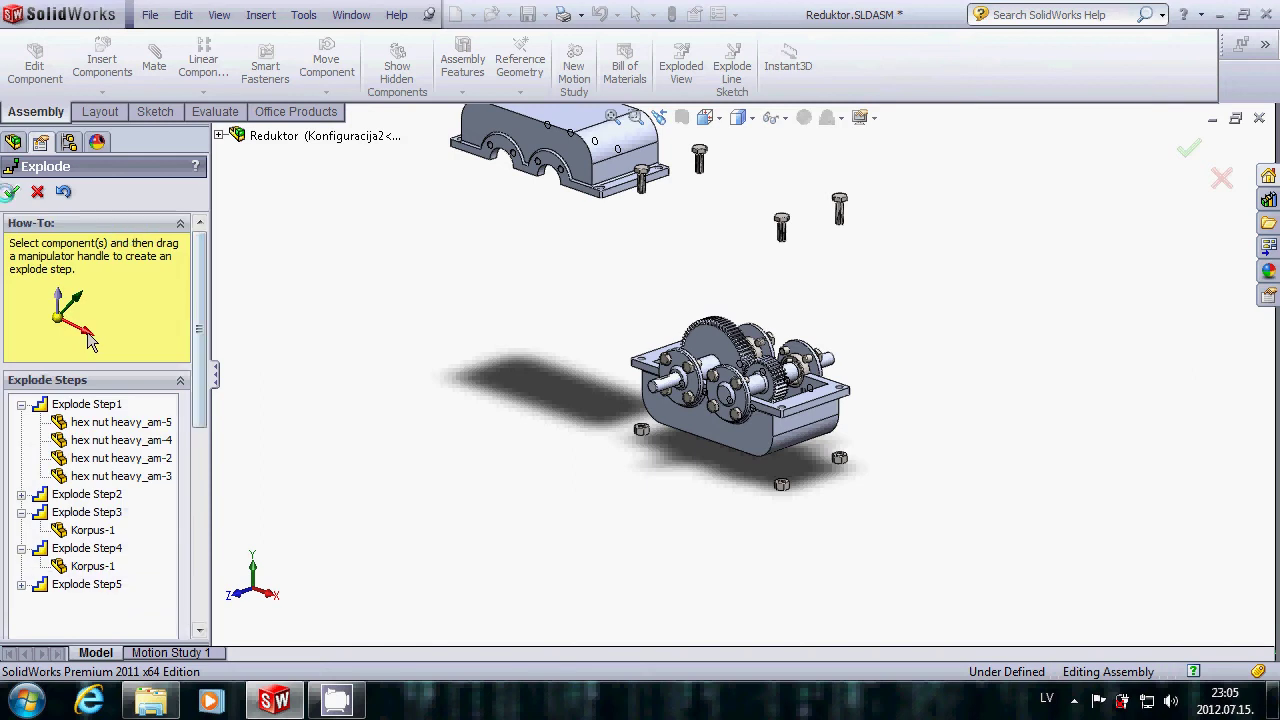
# Step: Close the explode editor and expand Konfiguracija2 and ExplView3 in the ConfigurationManager
pyautogui.click(12, 191)
pyautogui.click(67, 222)
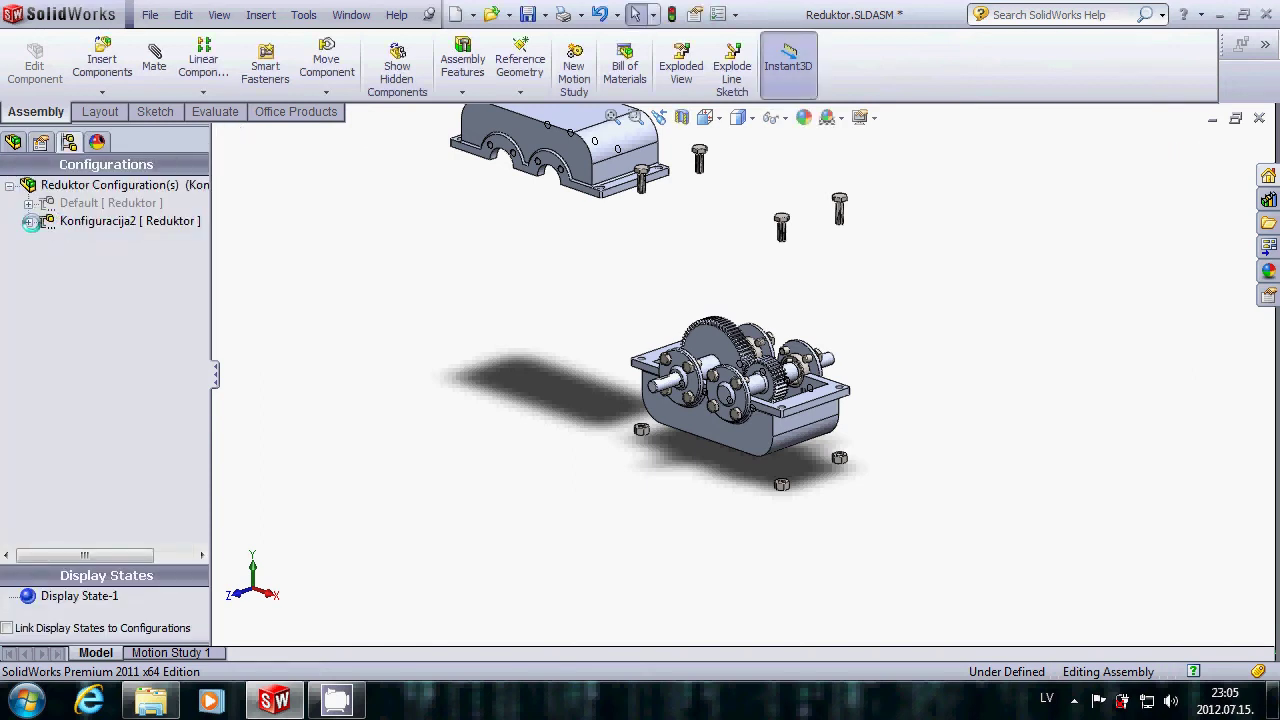
pyautogui.click(28, 221)
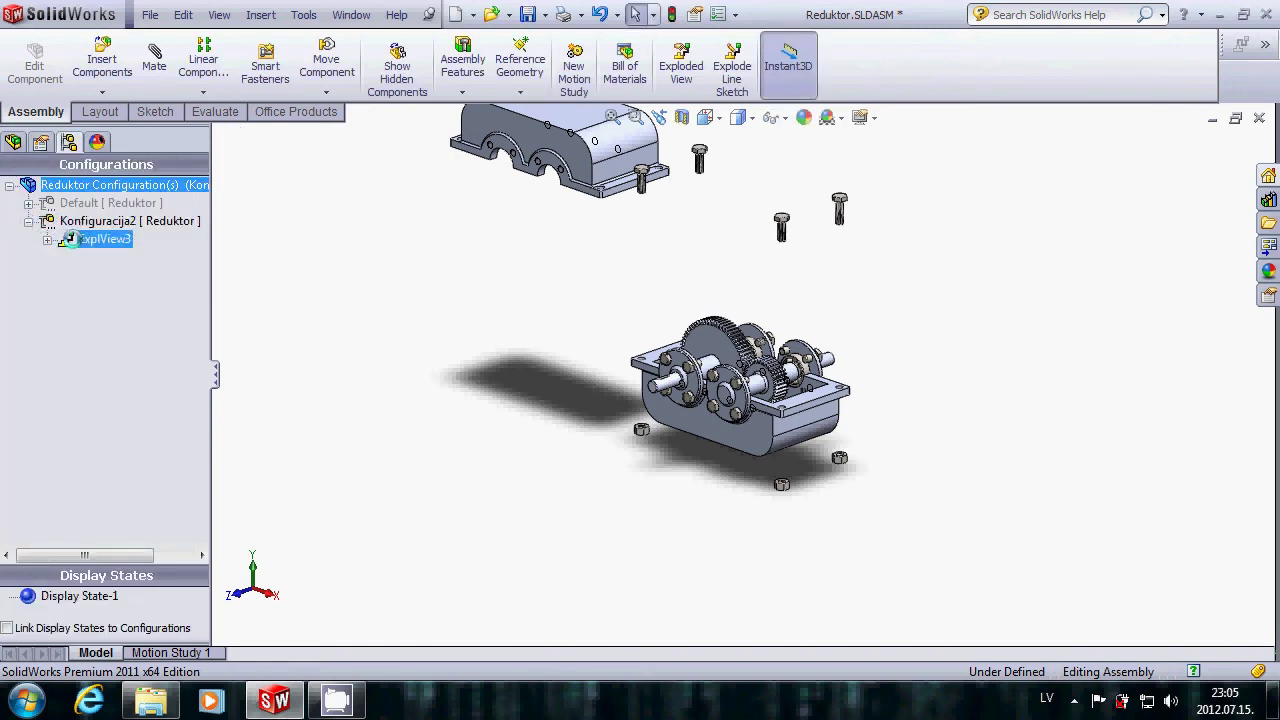
pyautogui.click(100, 239)
pyautogui.click(47, 240)
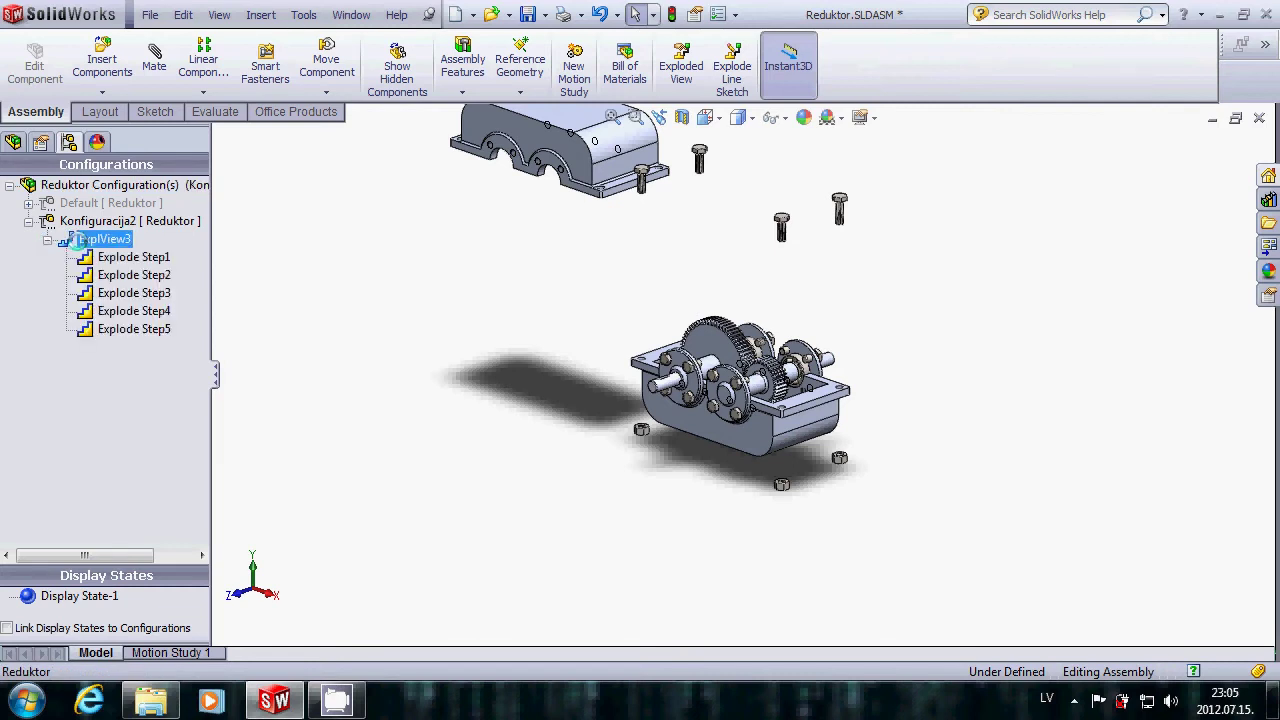
# Step: Open Explode Step5 for editing, then cancel without changes
pyautogui.click(107, 329)
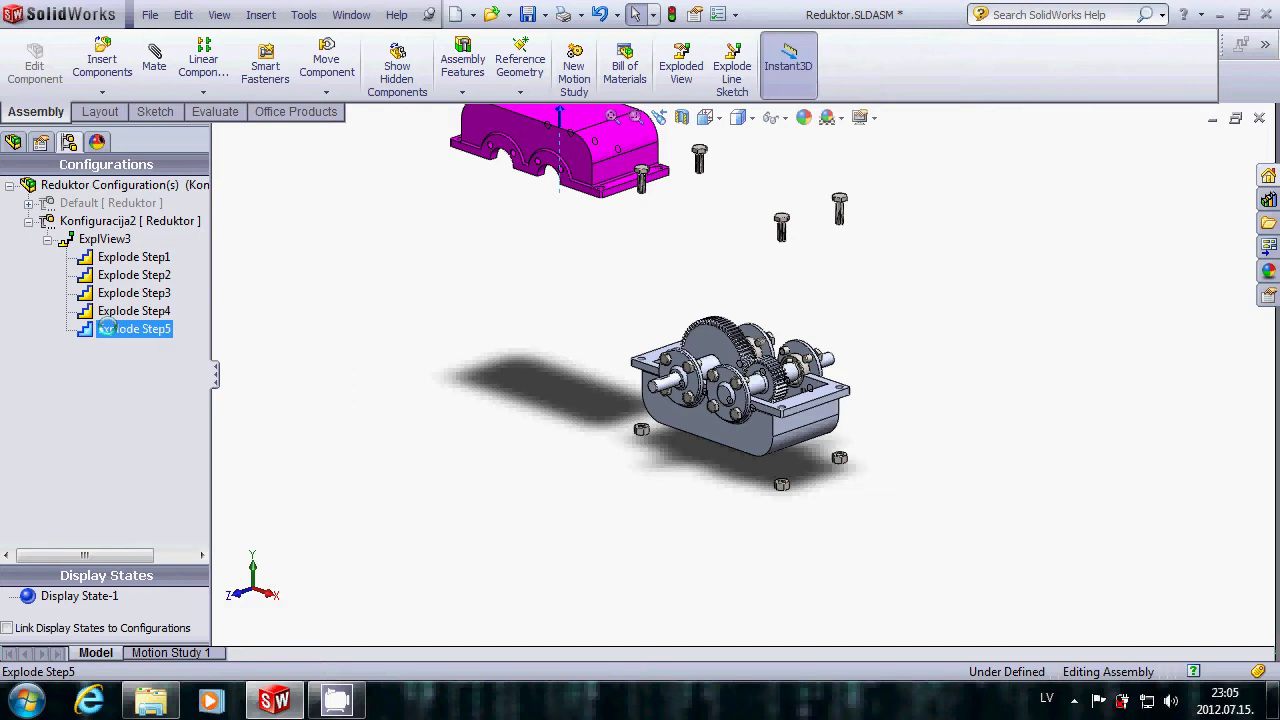
pyautogui.rightClick(107, 328)
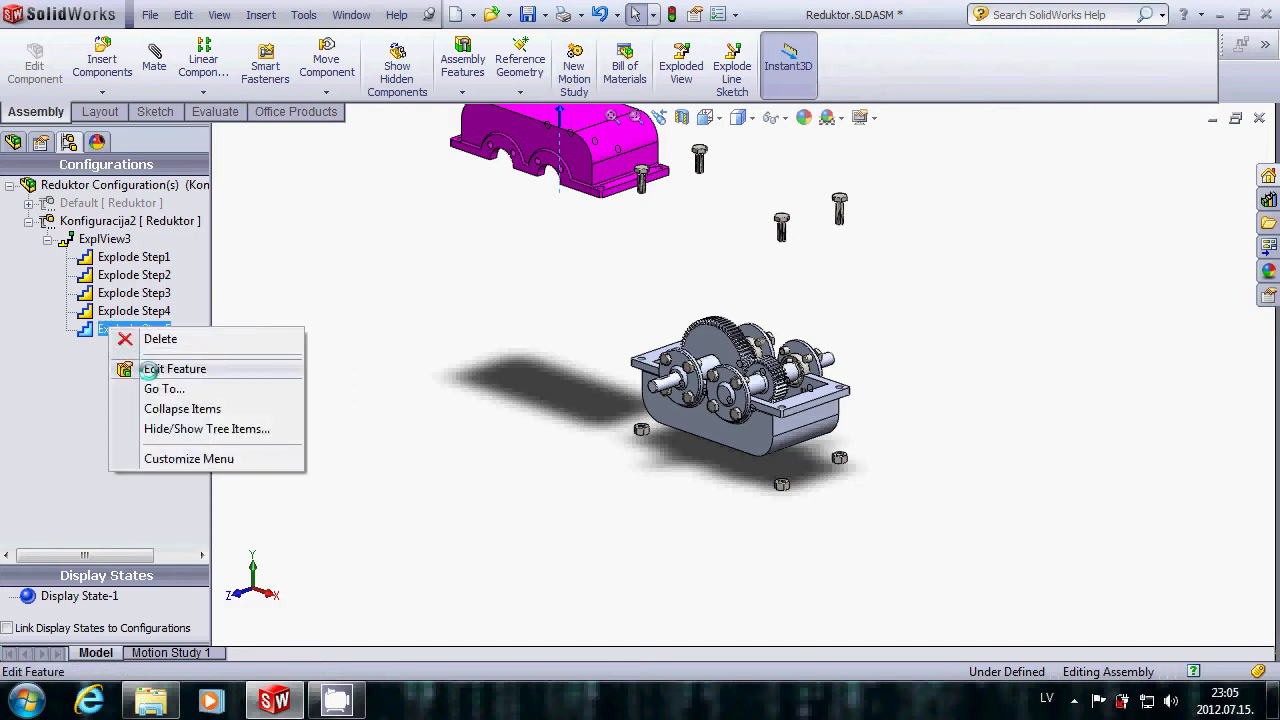
pyautogui.click(150, 369)
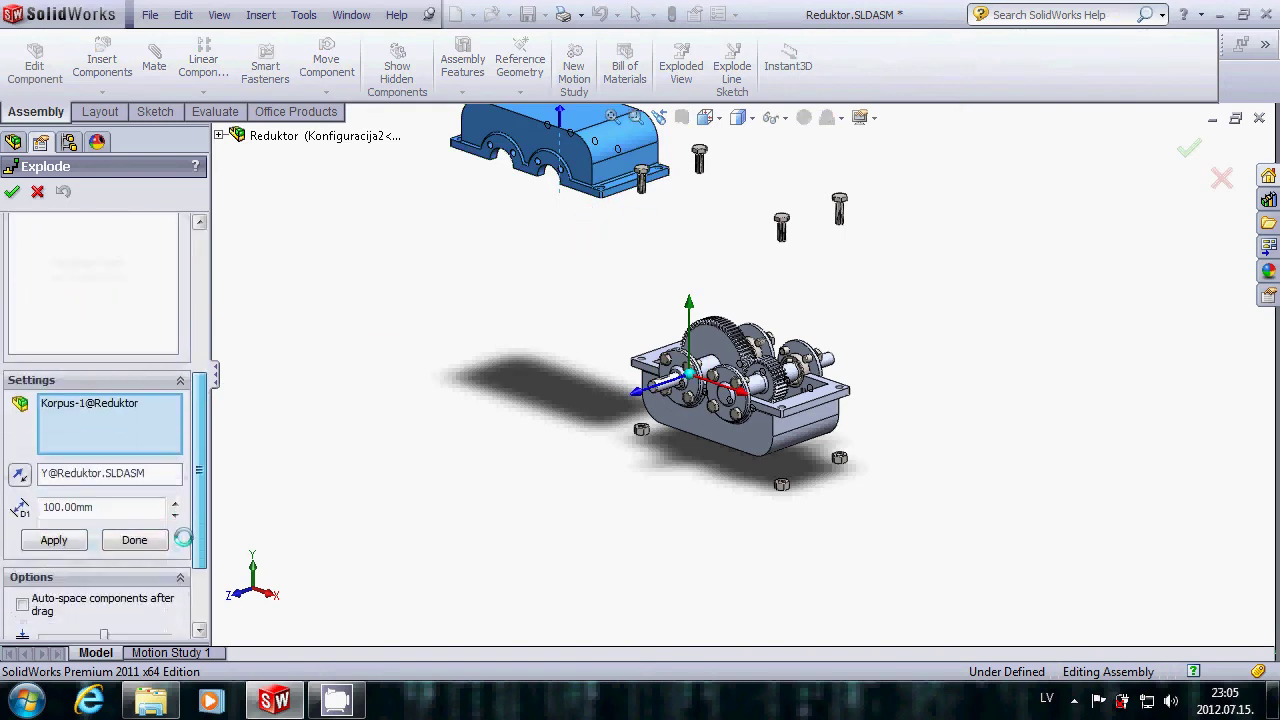
pyautogui.click(134, 536)
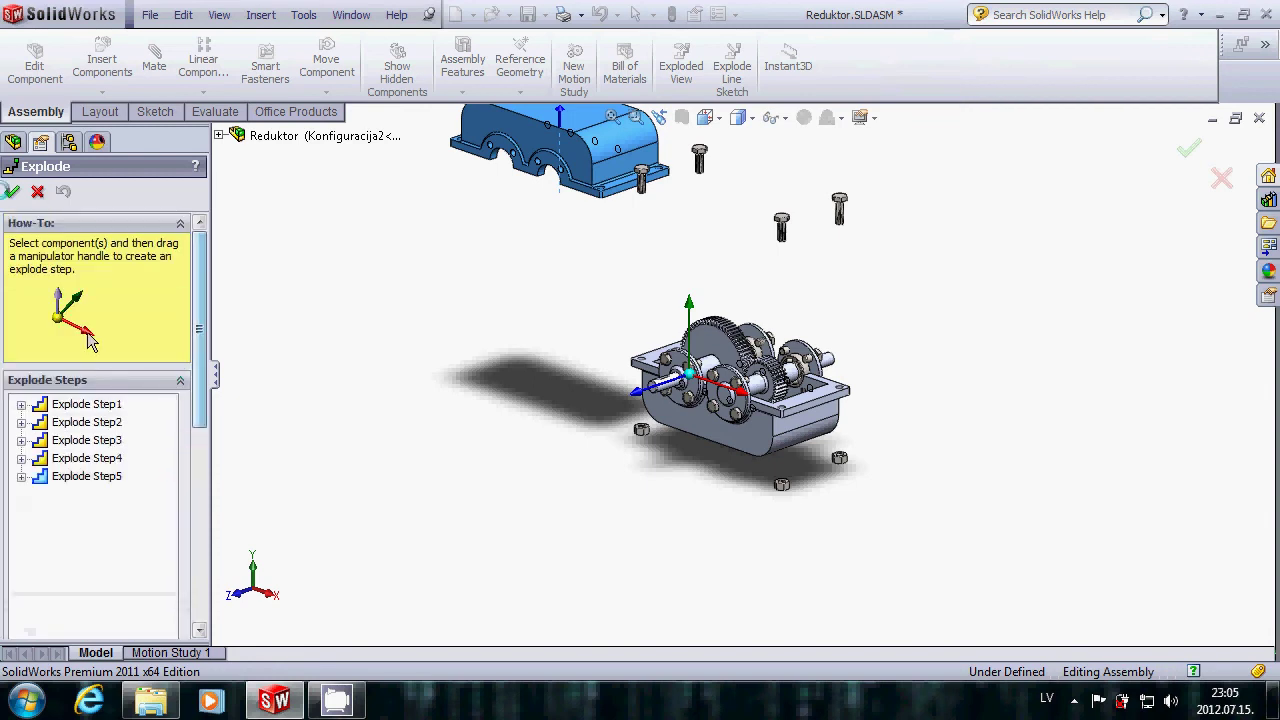
pyautogui.press('Return')
pyautogui.click(88, 330)
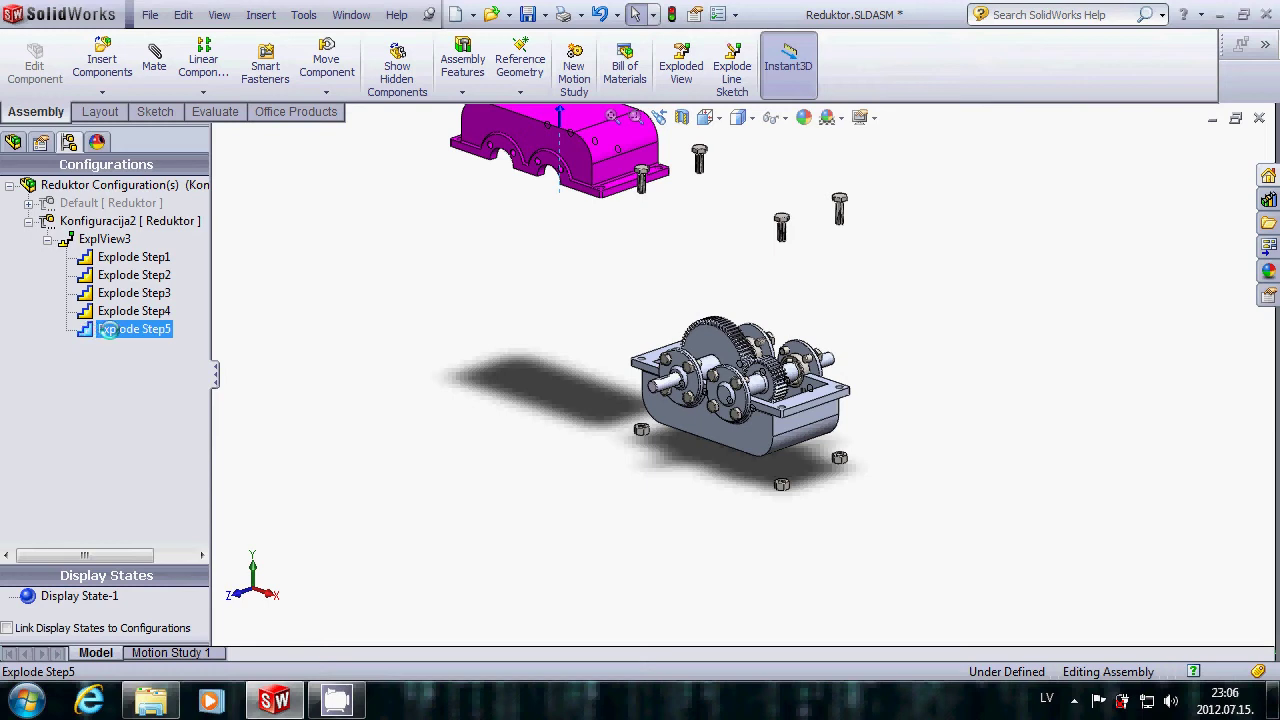
# Step: Start an explode line sketch routing from the cover's flange face to the lower housing face
pyautogui.click(720, 64)
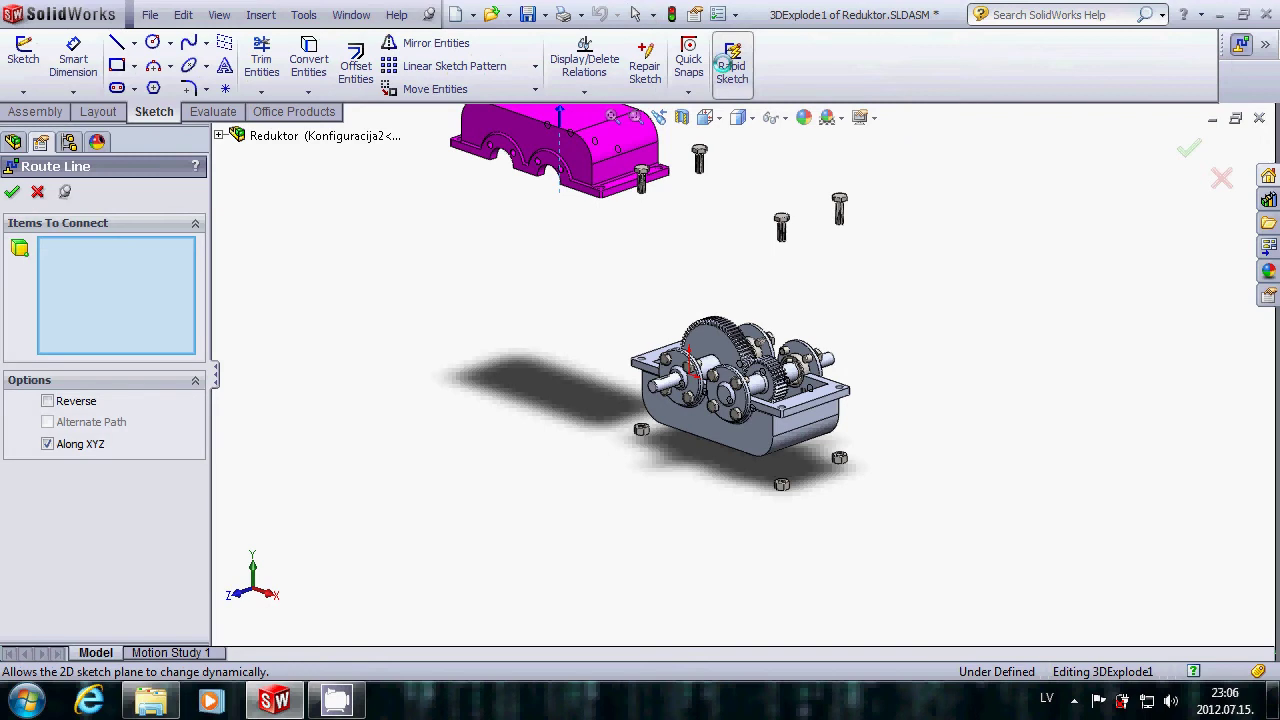
pyautogui.click(578, 152)
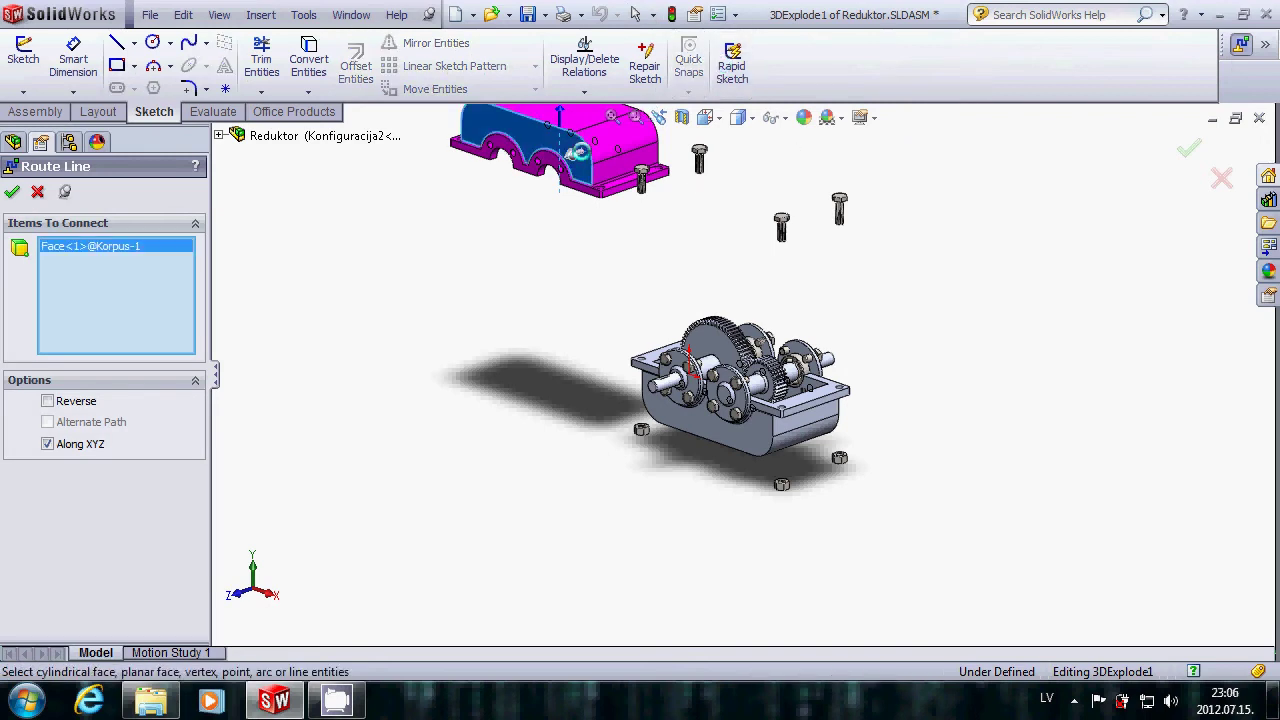
pyautogui.click(578, 152)
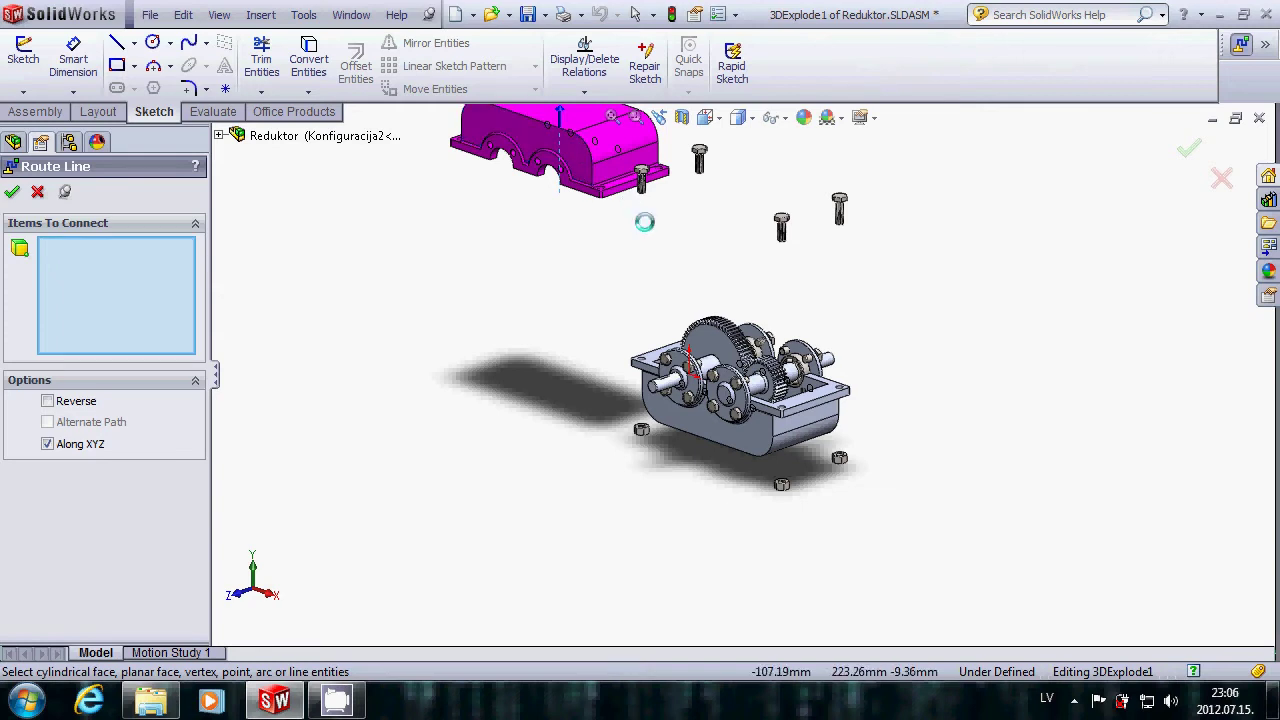
pyautogui.moveTo(643, 221); pyautogui.dragTo(626, 206, button='middle')
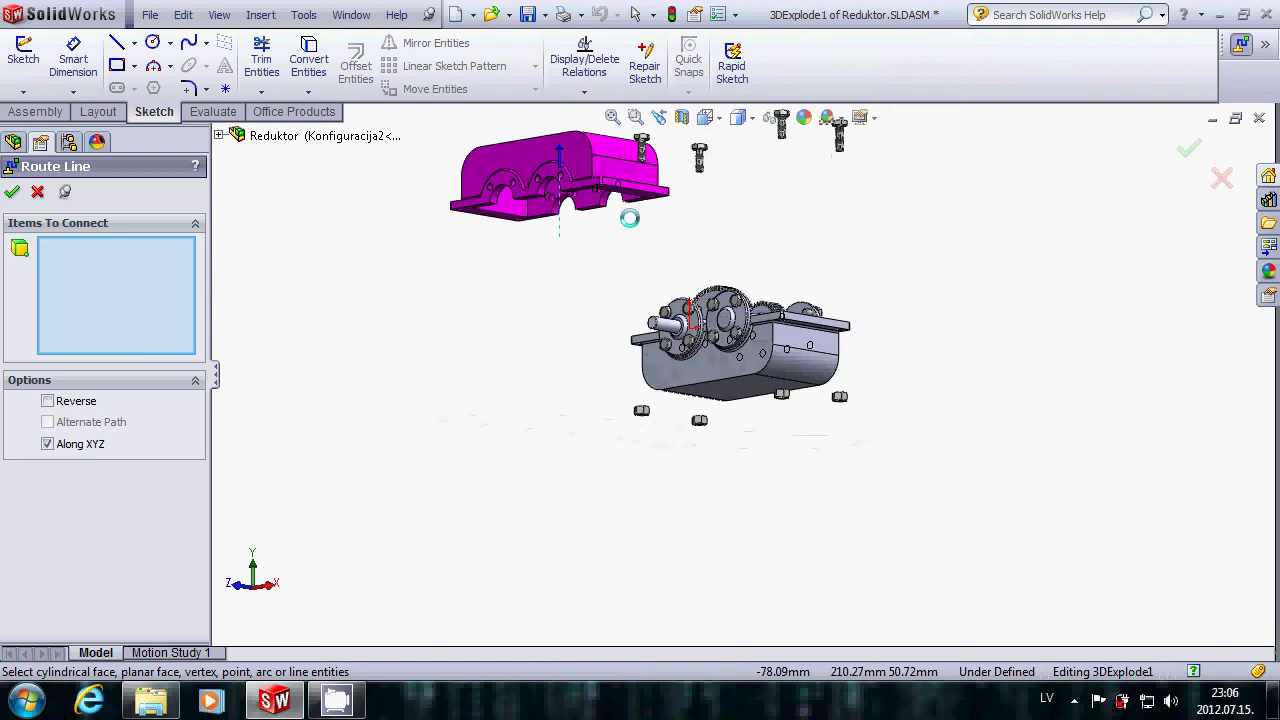
pyautogui.click(626, 207)
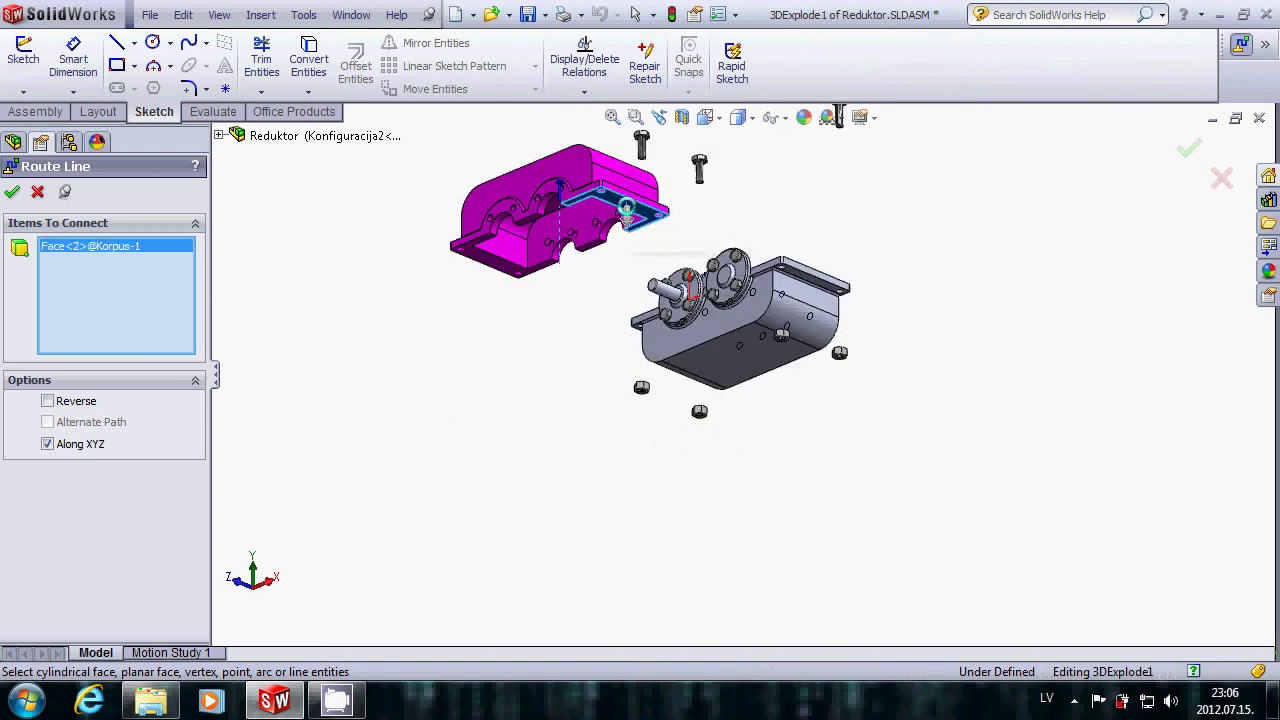
pyautogui.hotkey('ctrl', 'shift', 'z')
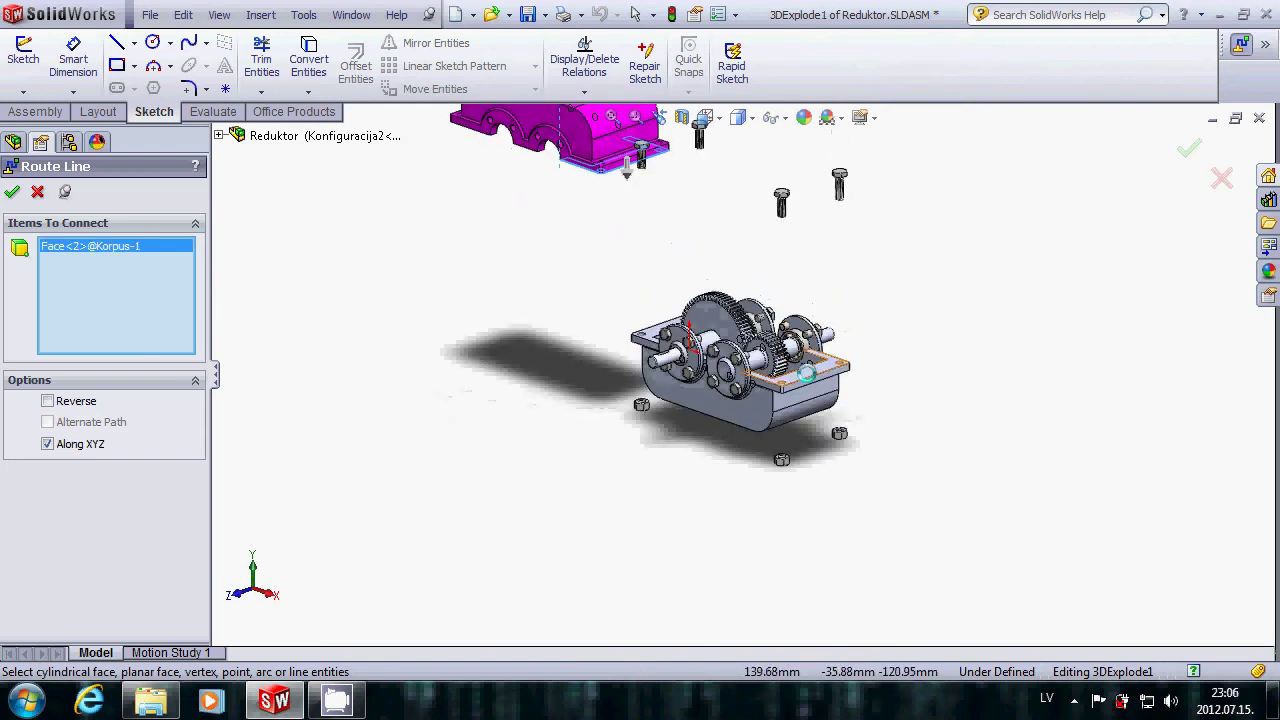
pyautogui.click(806, 373)
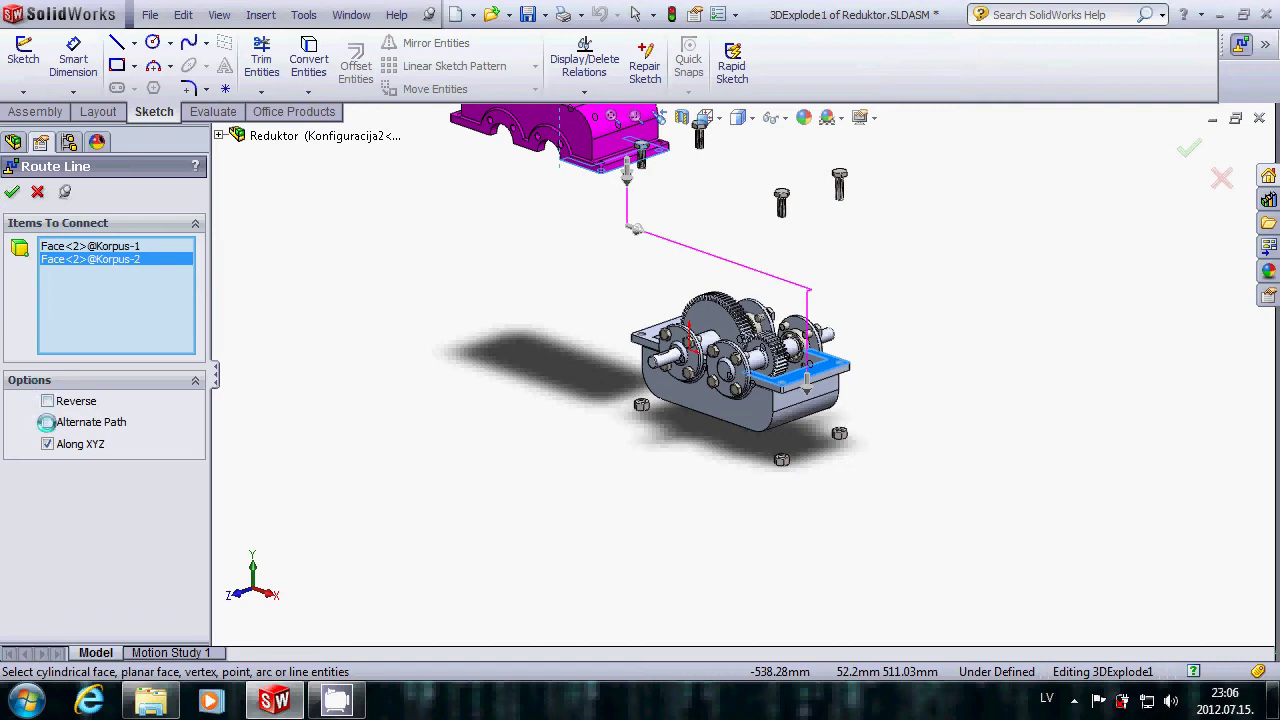
# Step: Try the Alternate Path and Reverse route options, leaving the default route
pyautogui.click(47, 421)
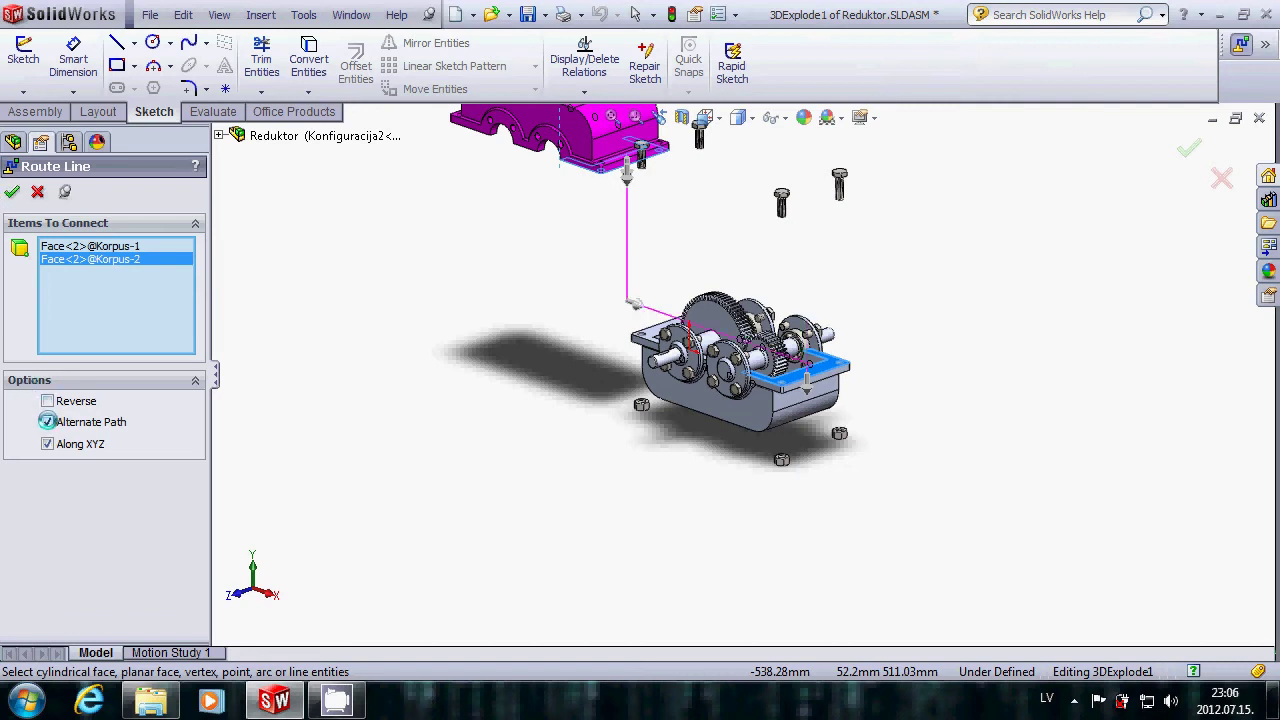
pyautogui.click(47, 421)
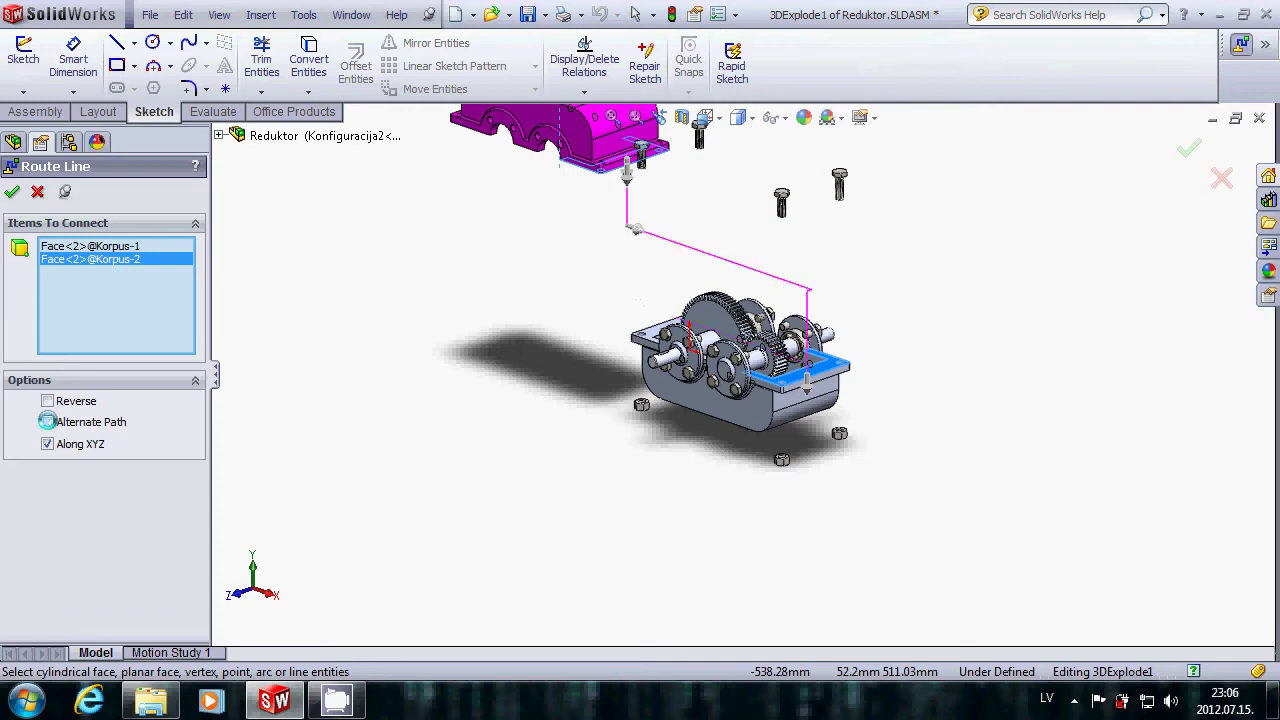
pyautogui.click(47, 401)
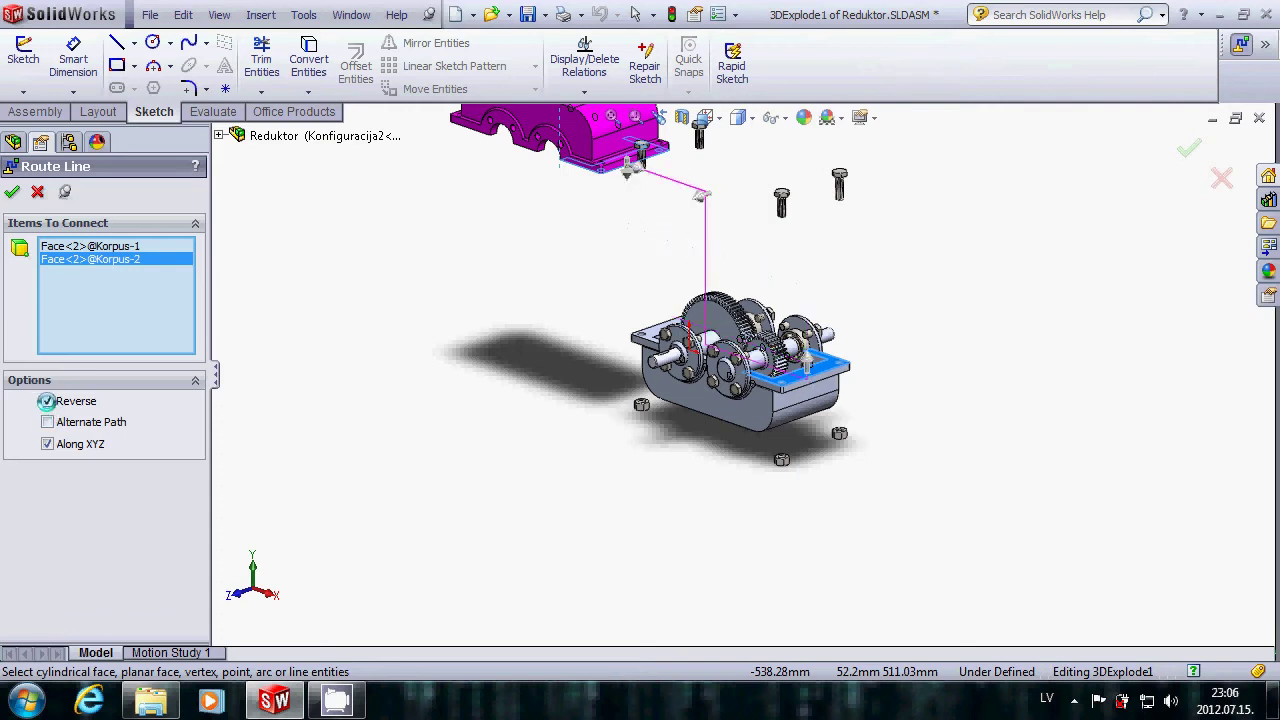
pyautogui.click(47, 401)
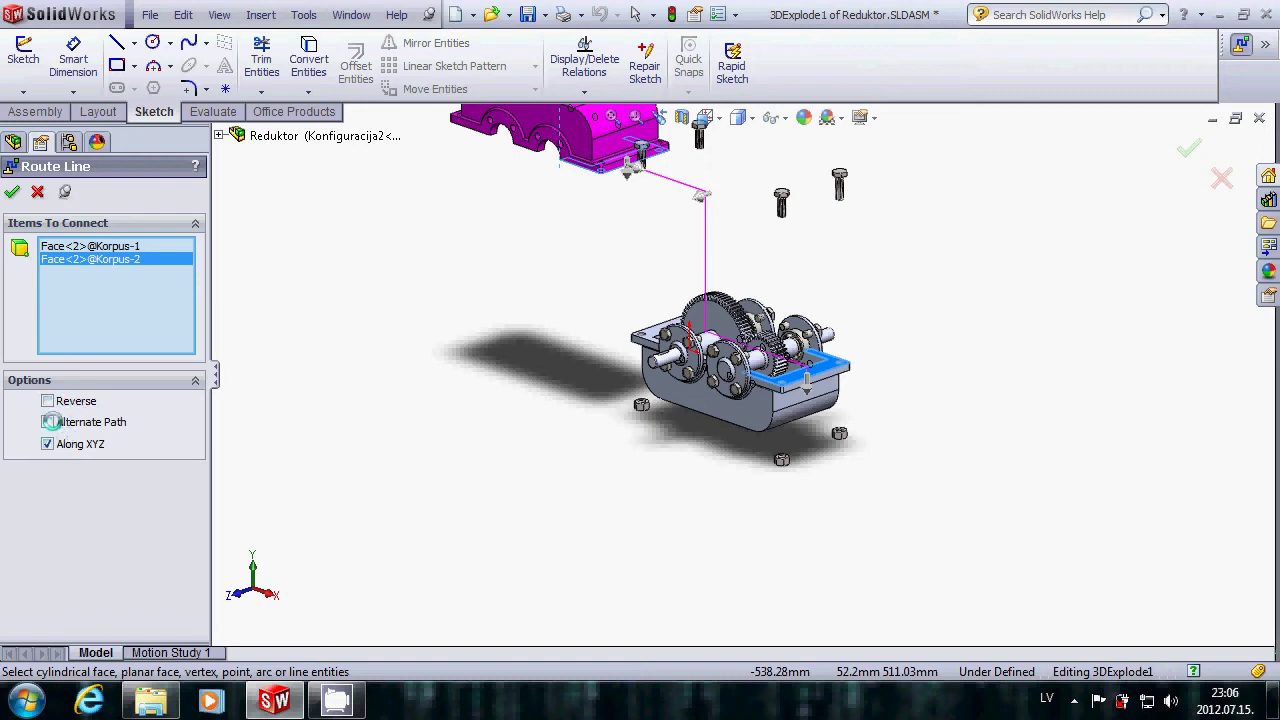
pyautogui.click(47, 421)
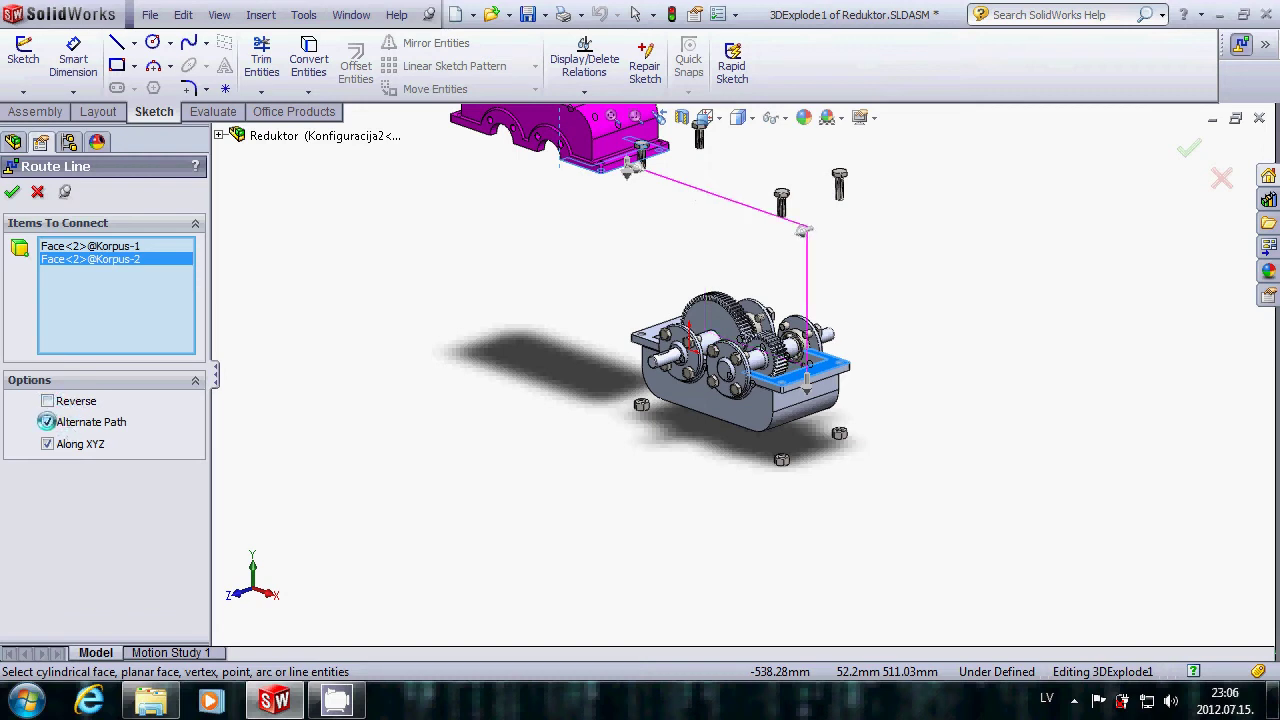
pyautogui.click(47, 421)
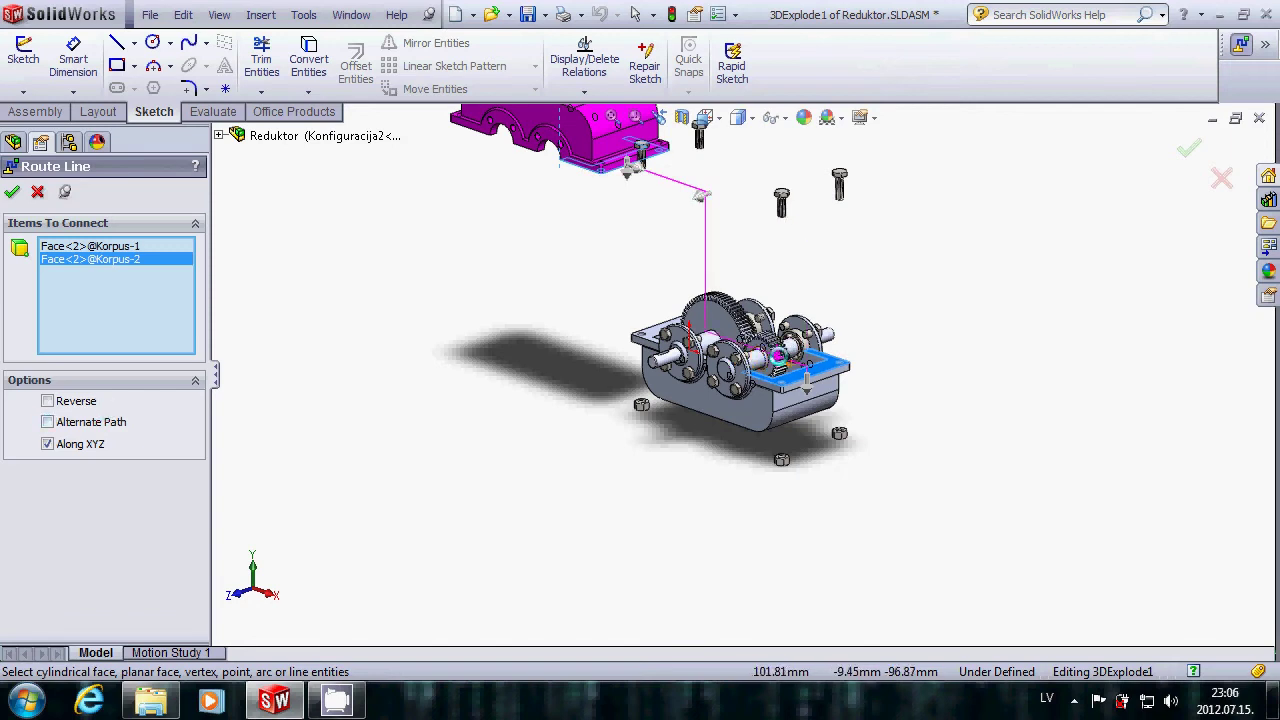
# Step: Drag the route line's segments and bend up toward the raised cover before it drops to the housing
pyautogui.moveTo(778, 352); pyautogui.dragTo(797, 277)
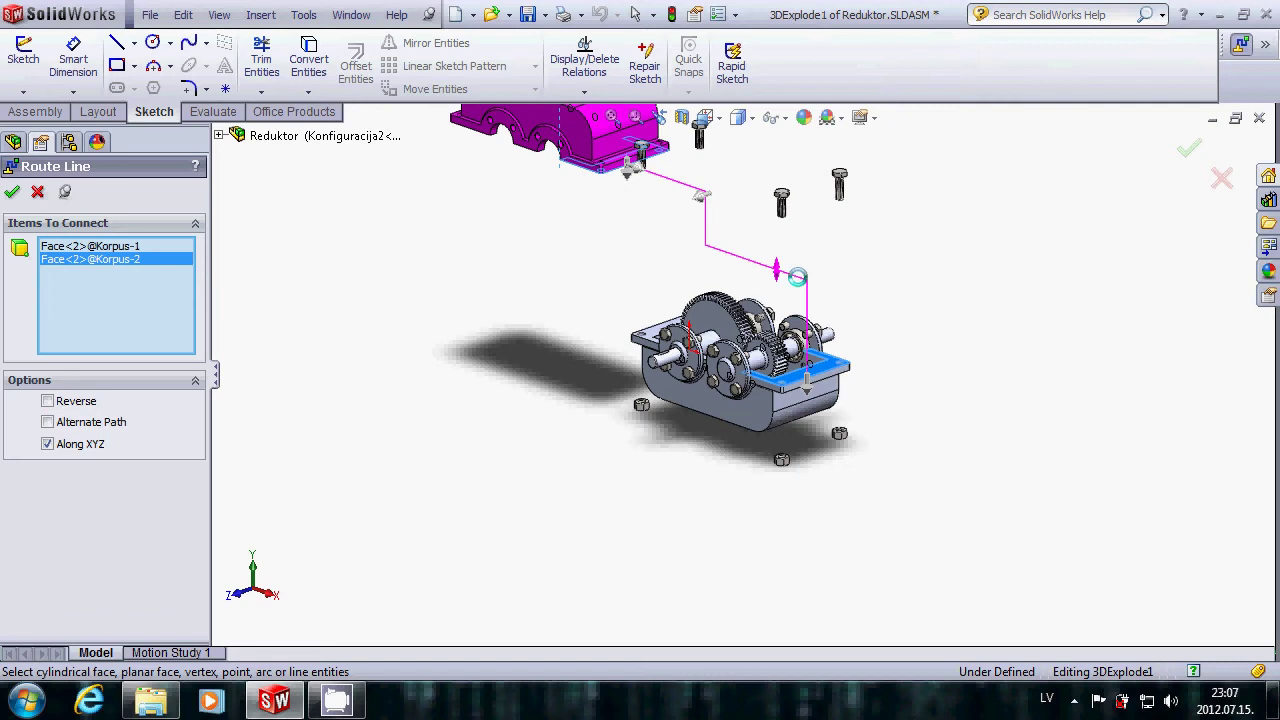
pyautogui.moveTo(663, 194)
pyautogui.mouseDown()
pyautogui.moveTo(667, 242)
pyautogui.moveTo(705, 265)
pyautogui.moveTo(720, 250)
pyautogui.moveTo(700, 245)
pyautogui.moveTo(728, 274)
pyautogui.moveTo(663, 235)
pyautogui.mouseUp()
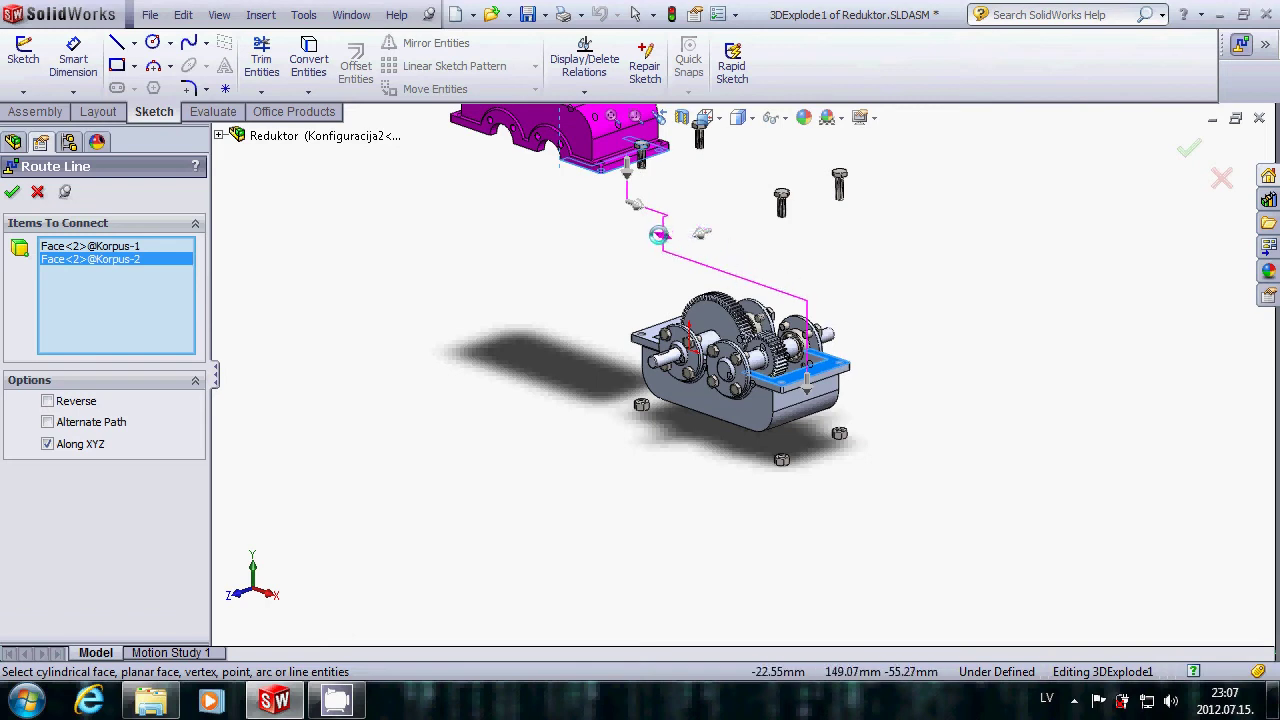
pyautogui.moveTo(664, 235); pyautogui.dragTo(682, 241)
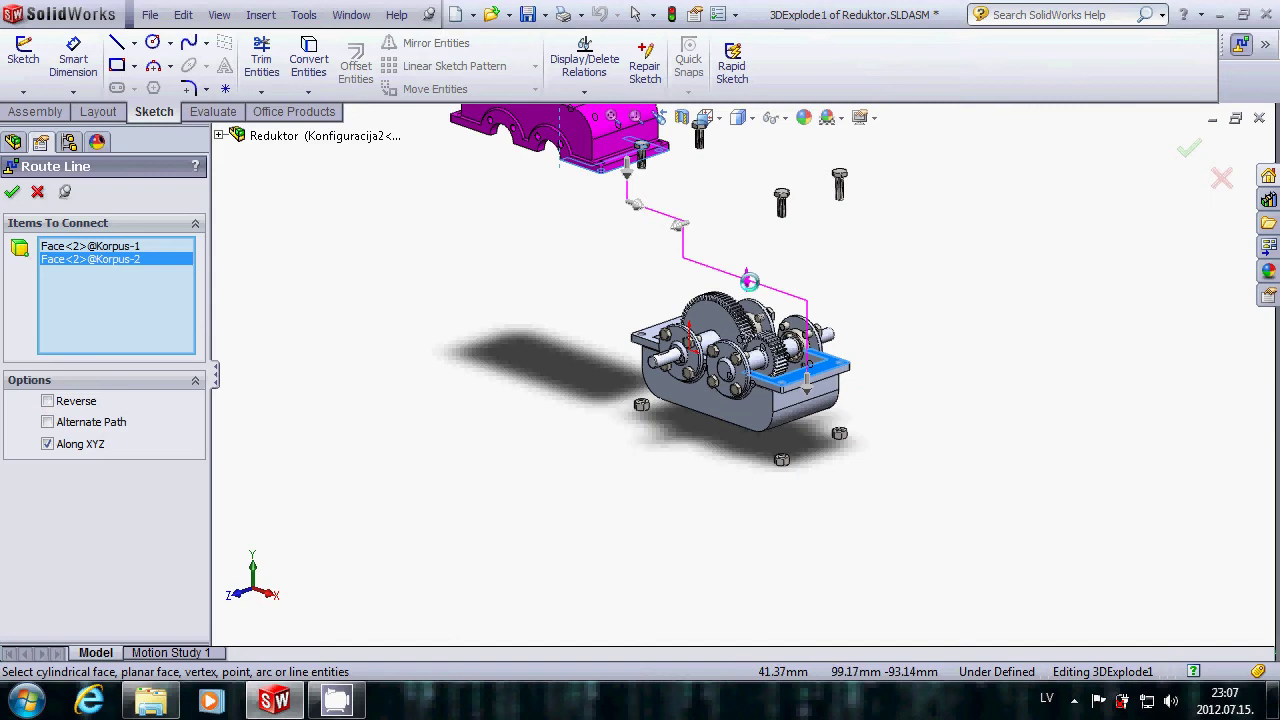
pyautogui.moveTo(748, 281); pyautogui.dragTo(747, 259)
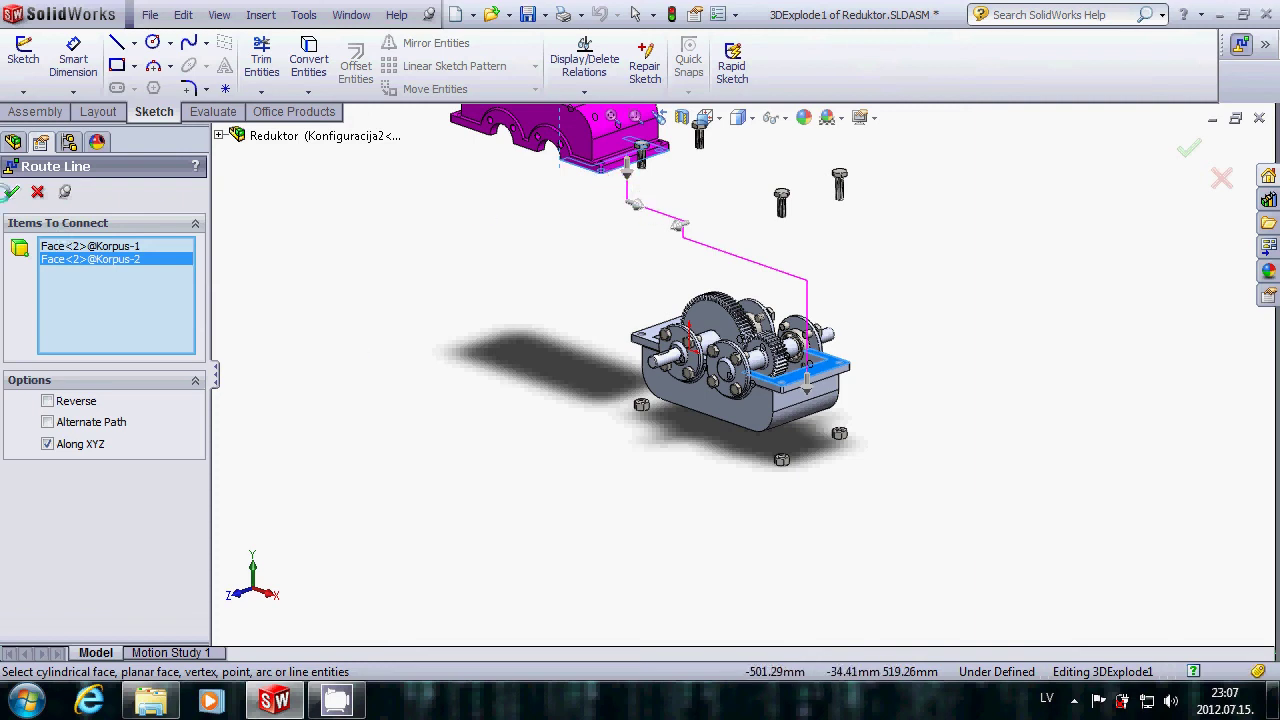
# Step: Confirm the route line, exit the 3DExplode1 sketch, and select ExplView3
pyautogui.click(11, 191)
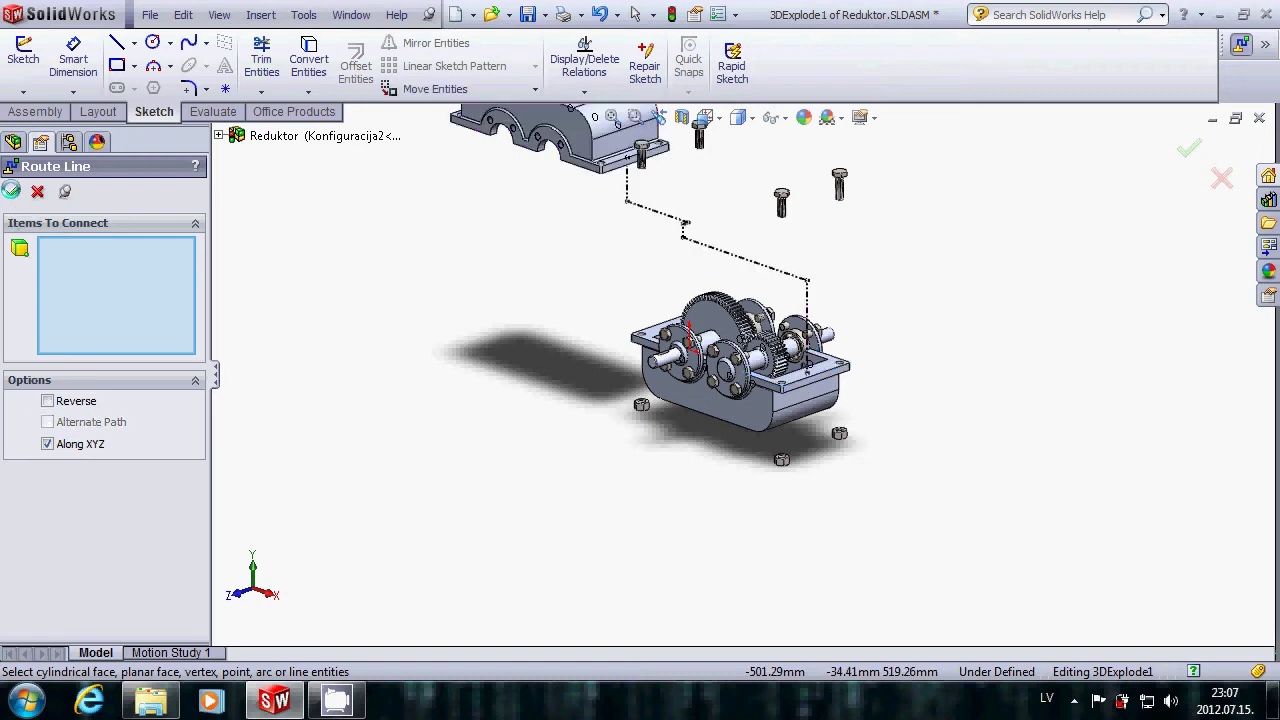
pyautogui.click(11, 191)
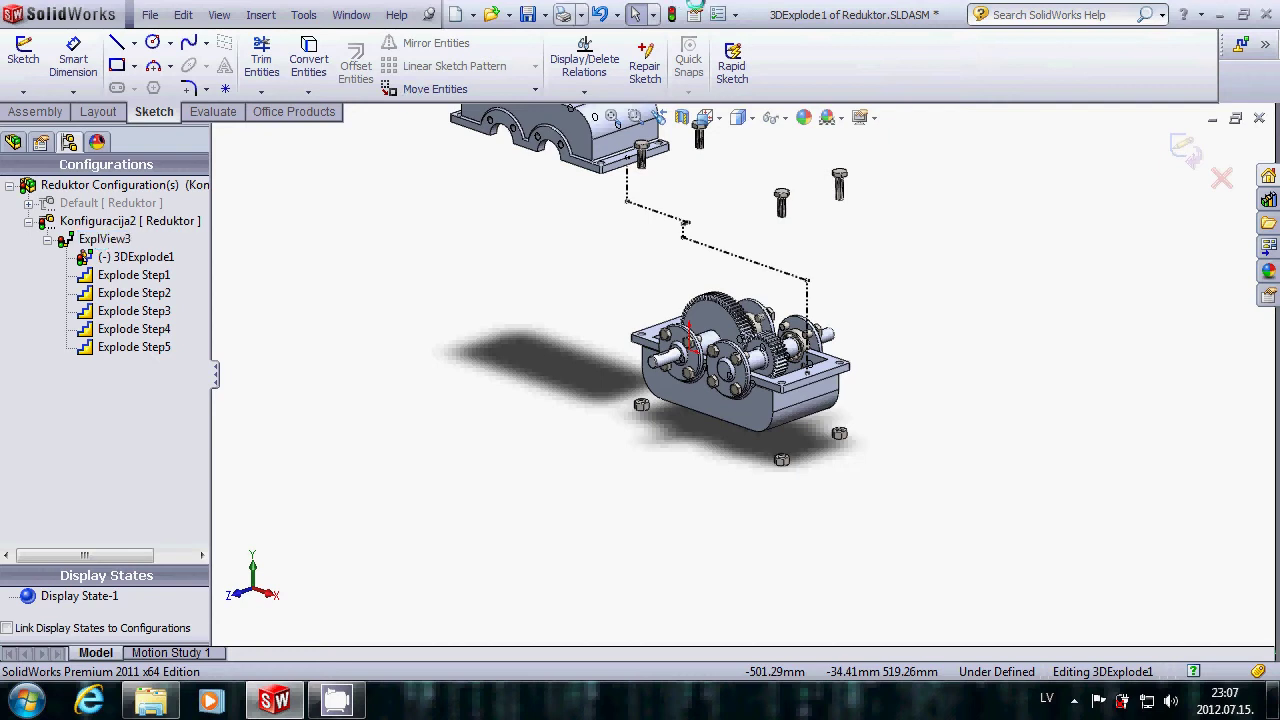
pyautogui.click(671, 14)
pyautogui.click(88, 240)
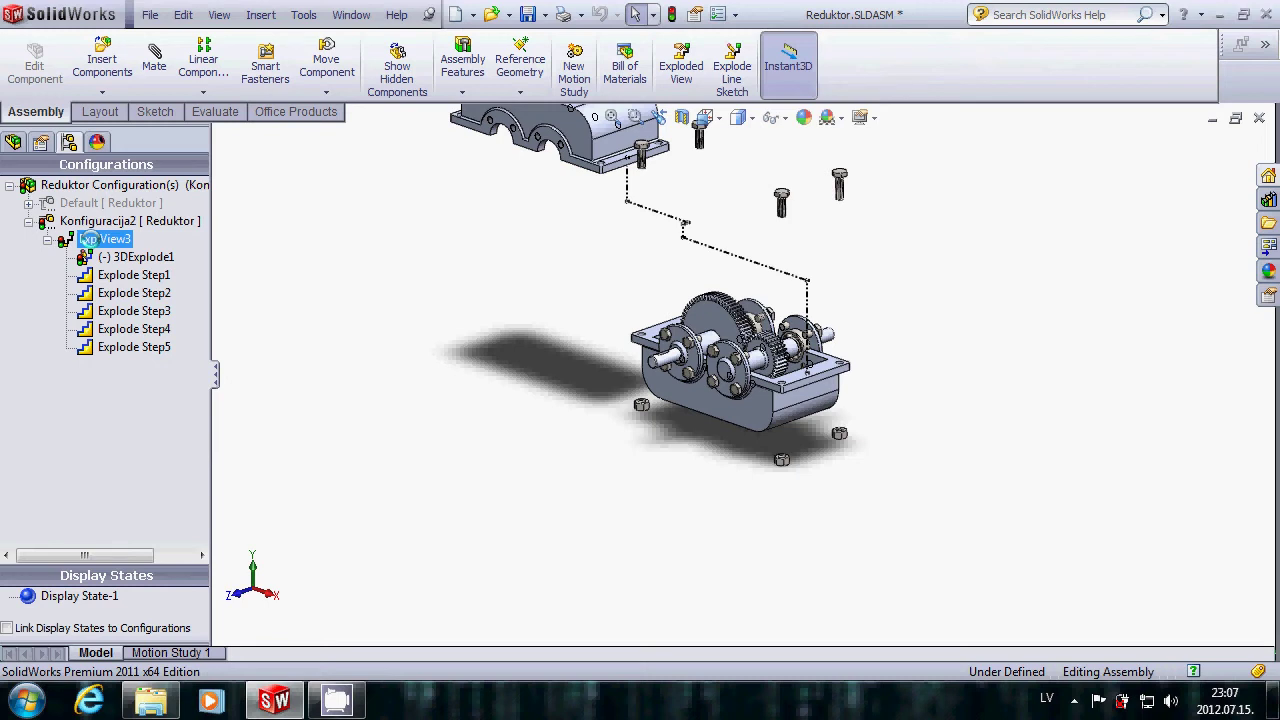
# Step: Rebuild, toggle ExplView3 between collapsed and exploded, then run Animate explode
pyautogui.click(670, 14)
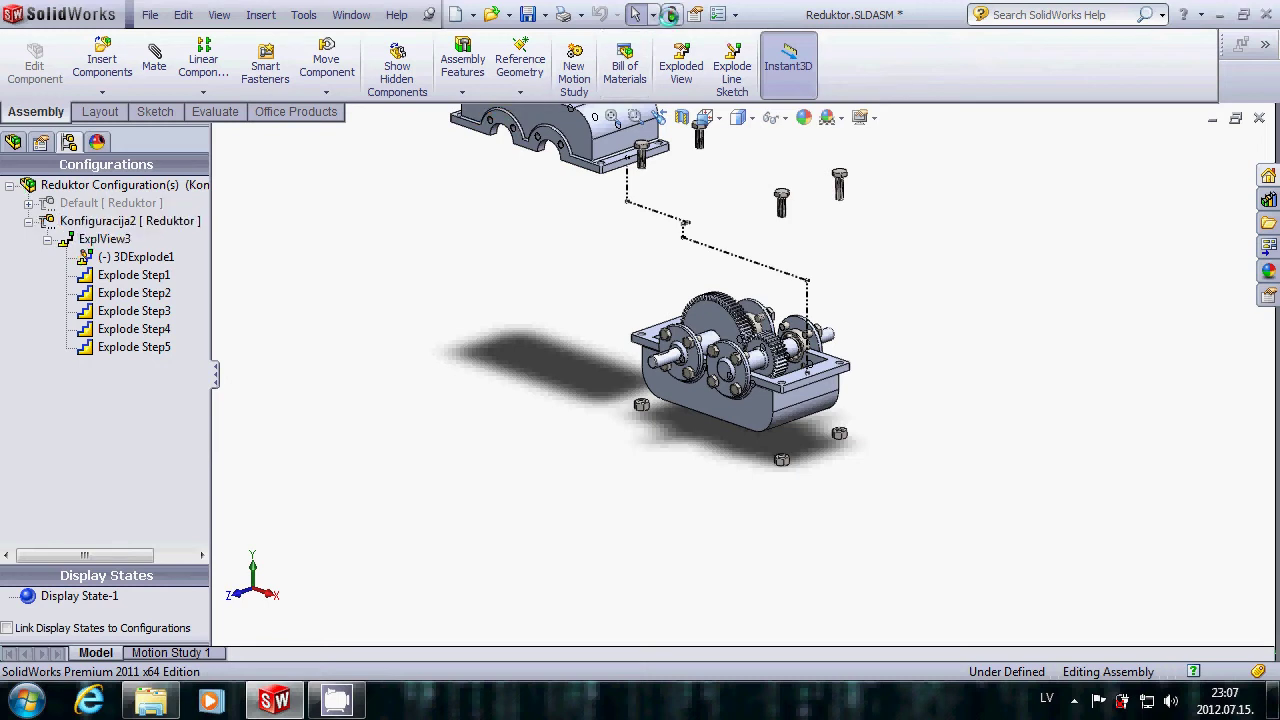
pyautogui.rightClick(88, 240)
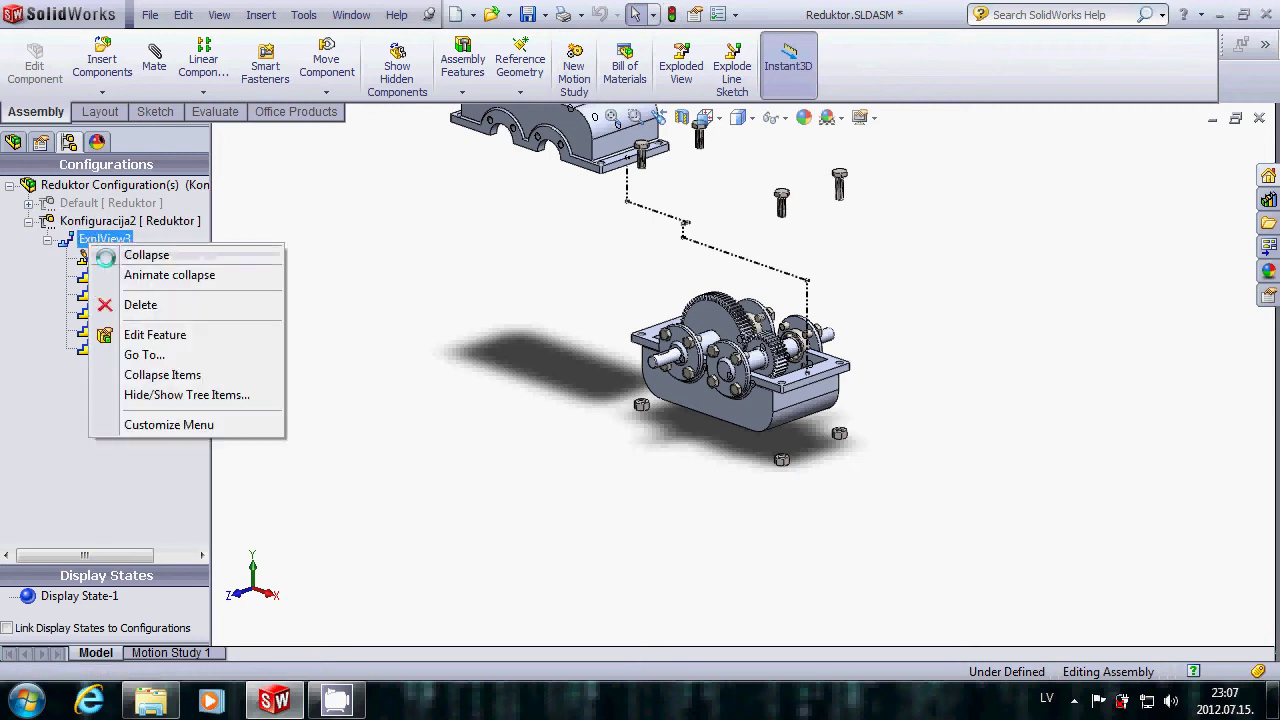
pyautogui.click(122, 256)
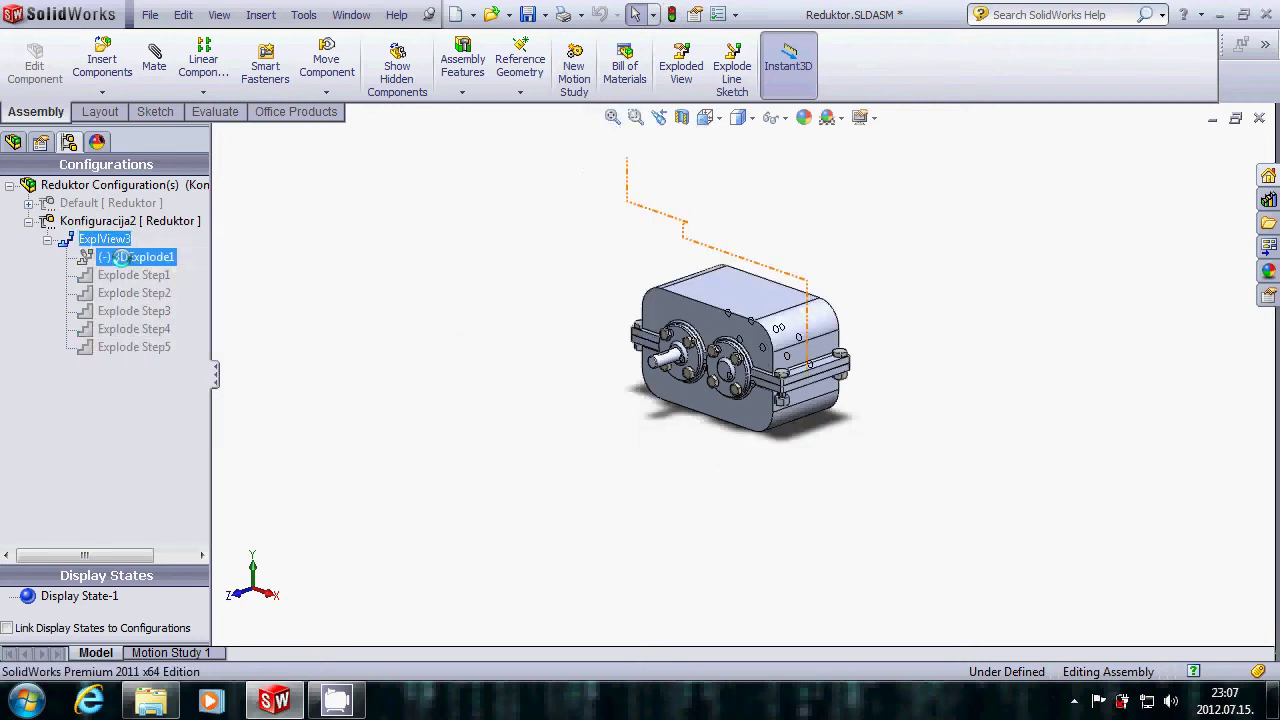
pyautogui.rightClick(100, 239)
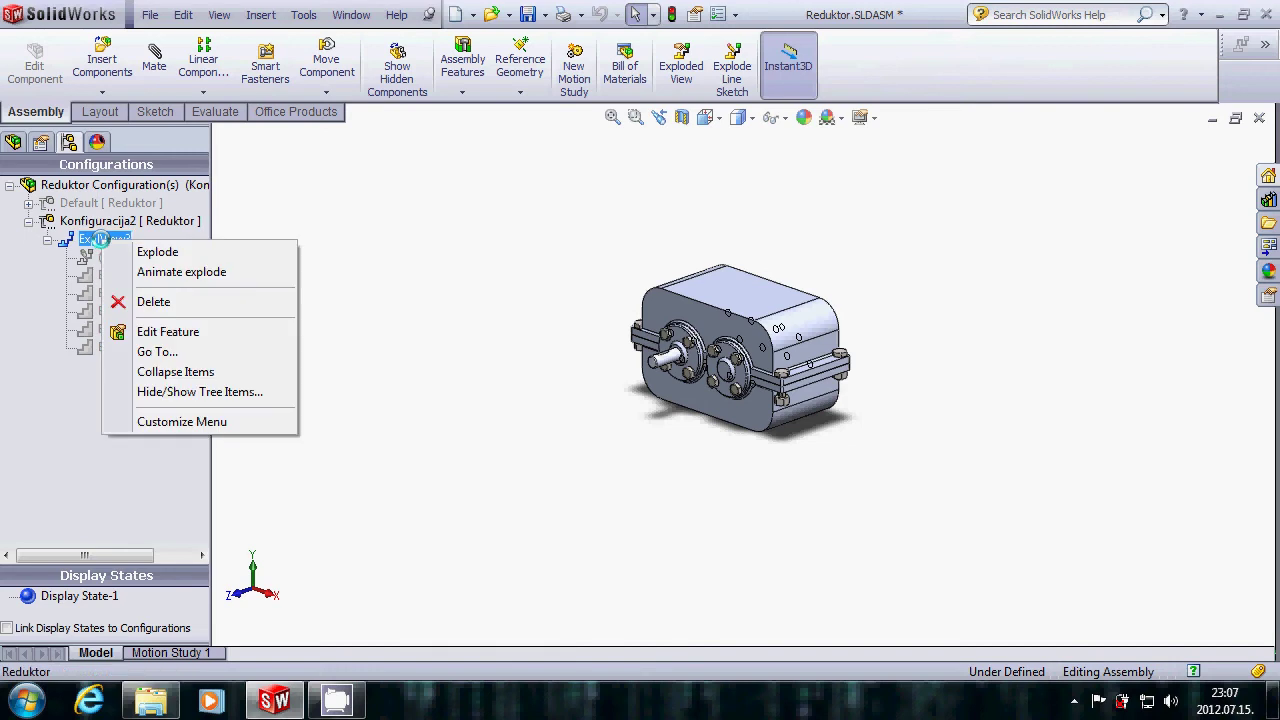
pyautogui.click(143, 254)
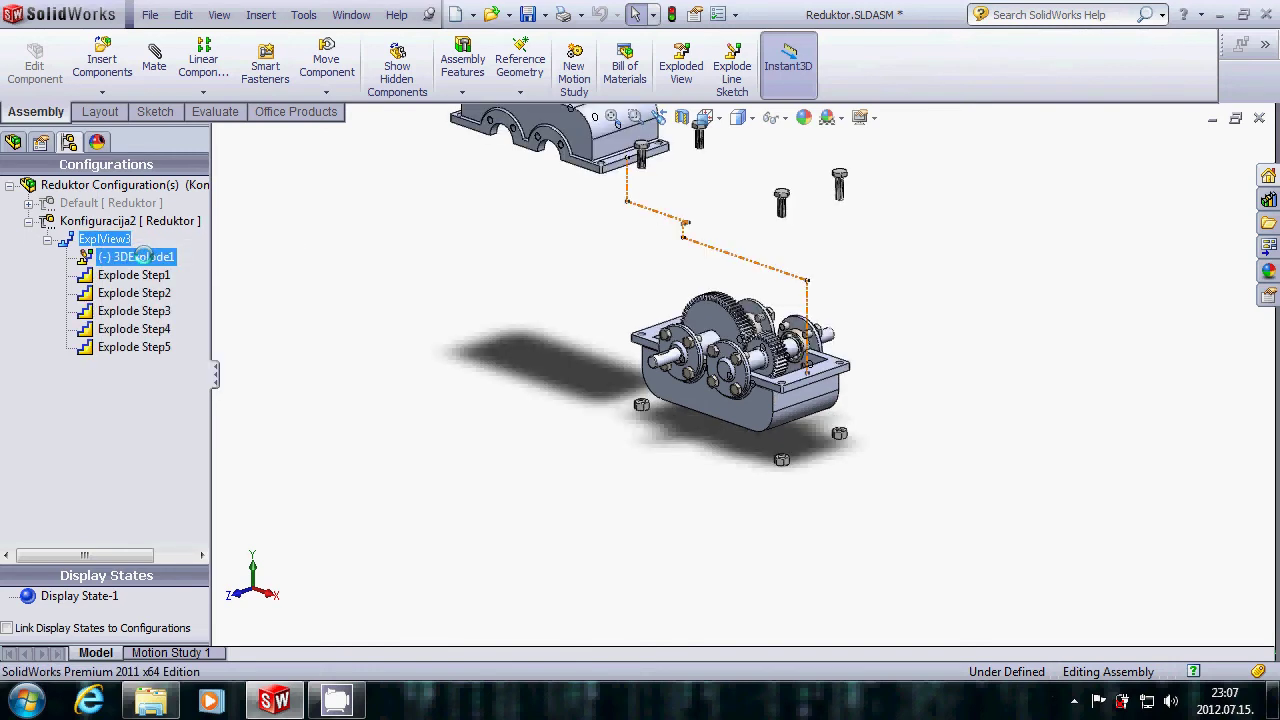
pyautogui.rightClick(116, 240)
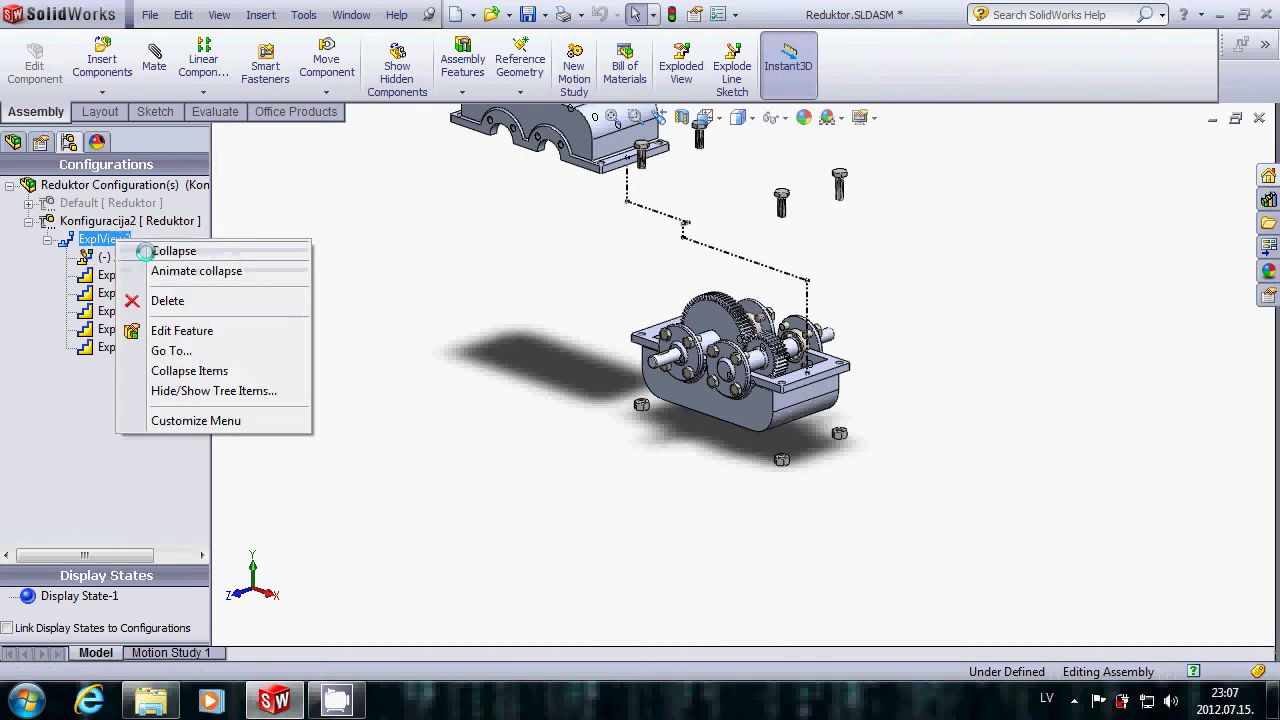
pyautogui.click(143, 253)
pyautogui.rightClick(113, 239)
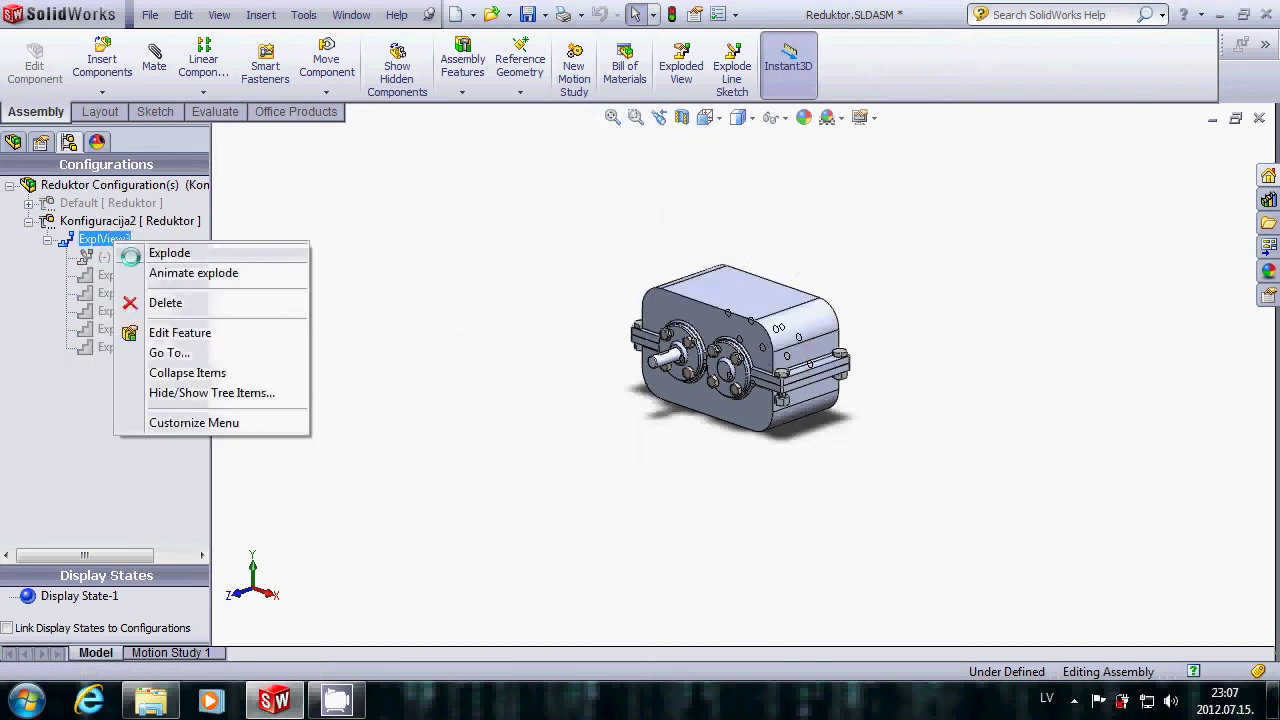
pyautogui.click(147, 273)
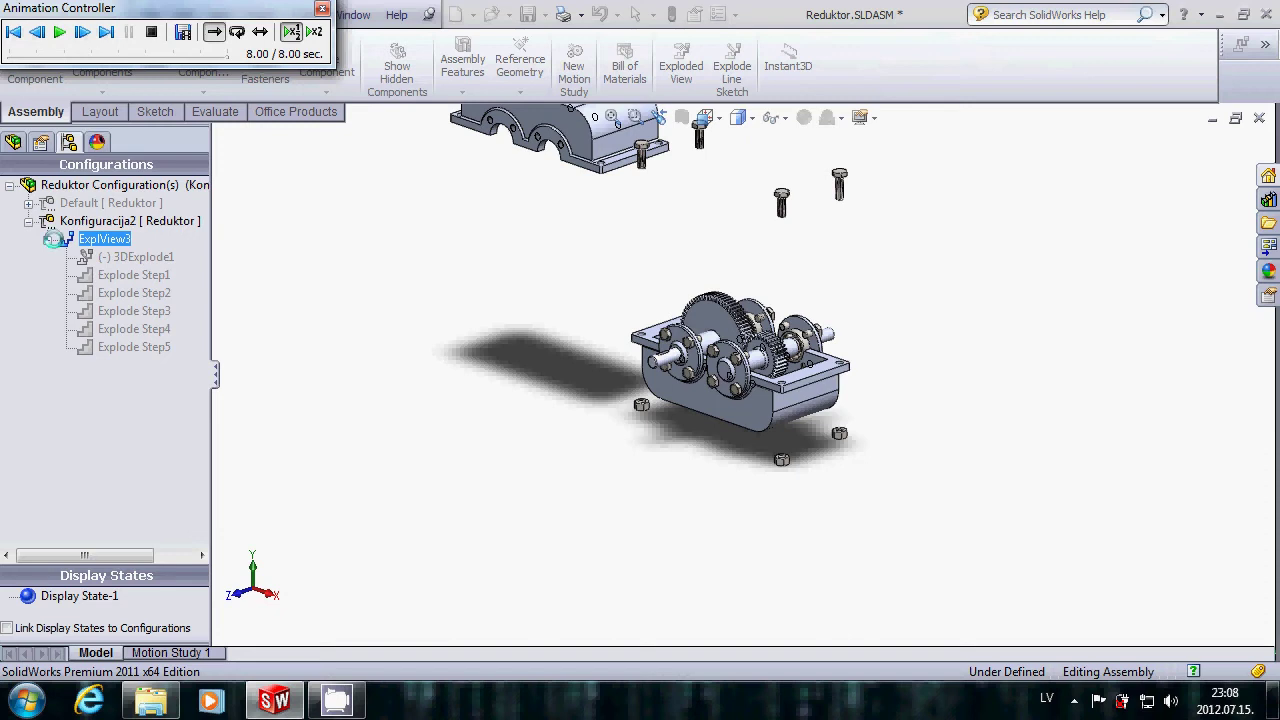
# Step: Close the Animation Controller and collapse ExplView3 to reassemble the gearbox
pyautogui.click(321, 9)
pyautogui.rightClick(70, 221)
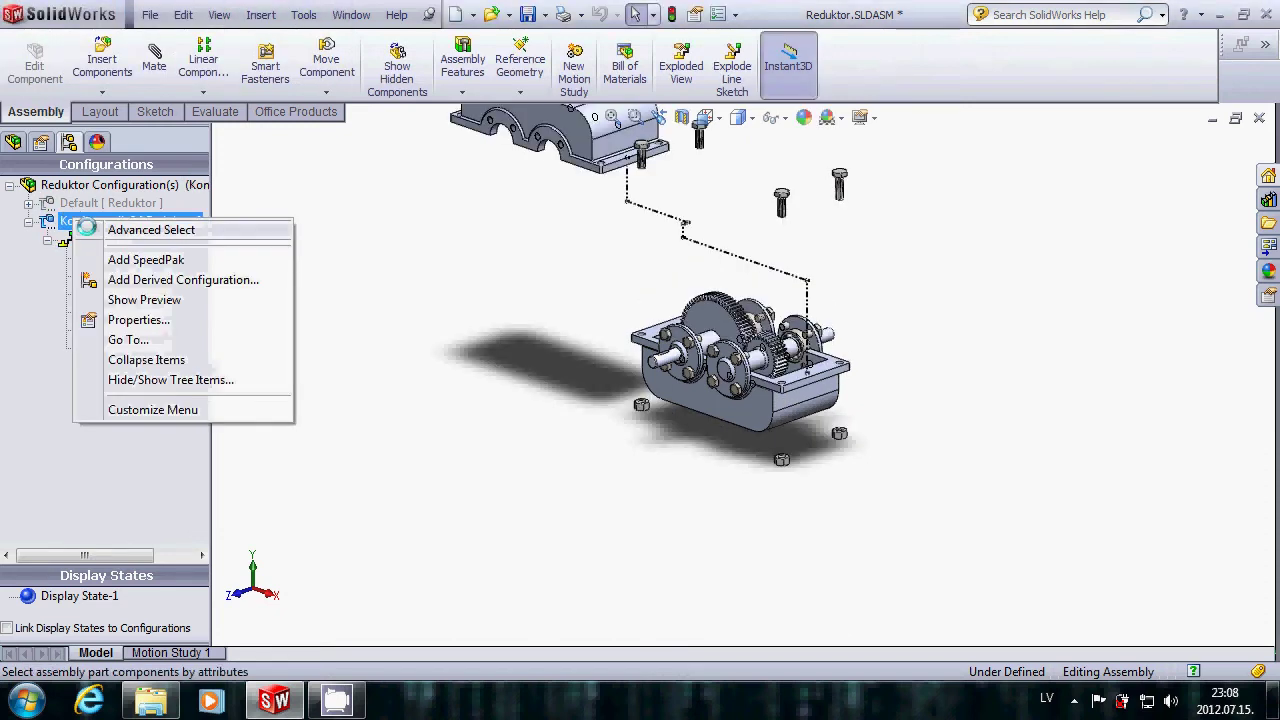
pyautogui.click(70, 240)
pyautogui.rightClick(70, 240)
pyautogui.click(90, 249)
# Step: Fold the Konfiguracija2 branch and create a new motion study, Motion Study 2
pyautogui.click(28, 222)
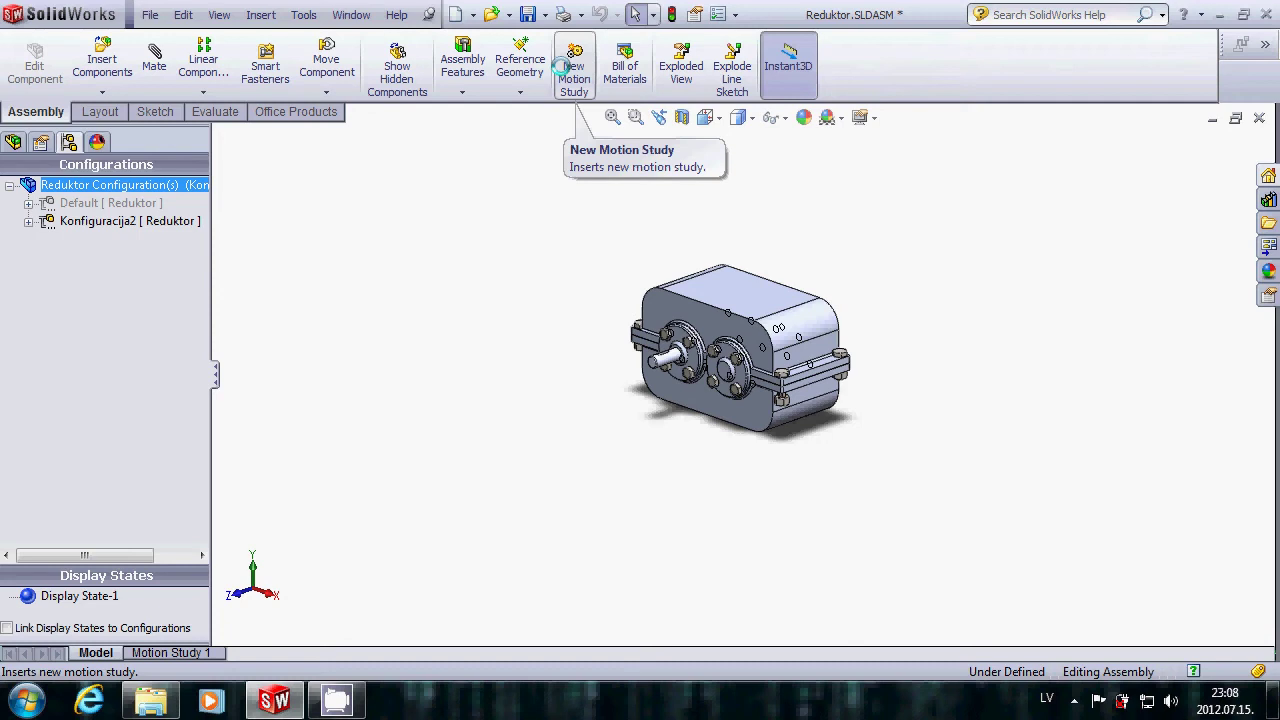
pyautogui.click(561, 63)
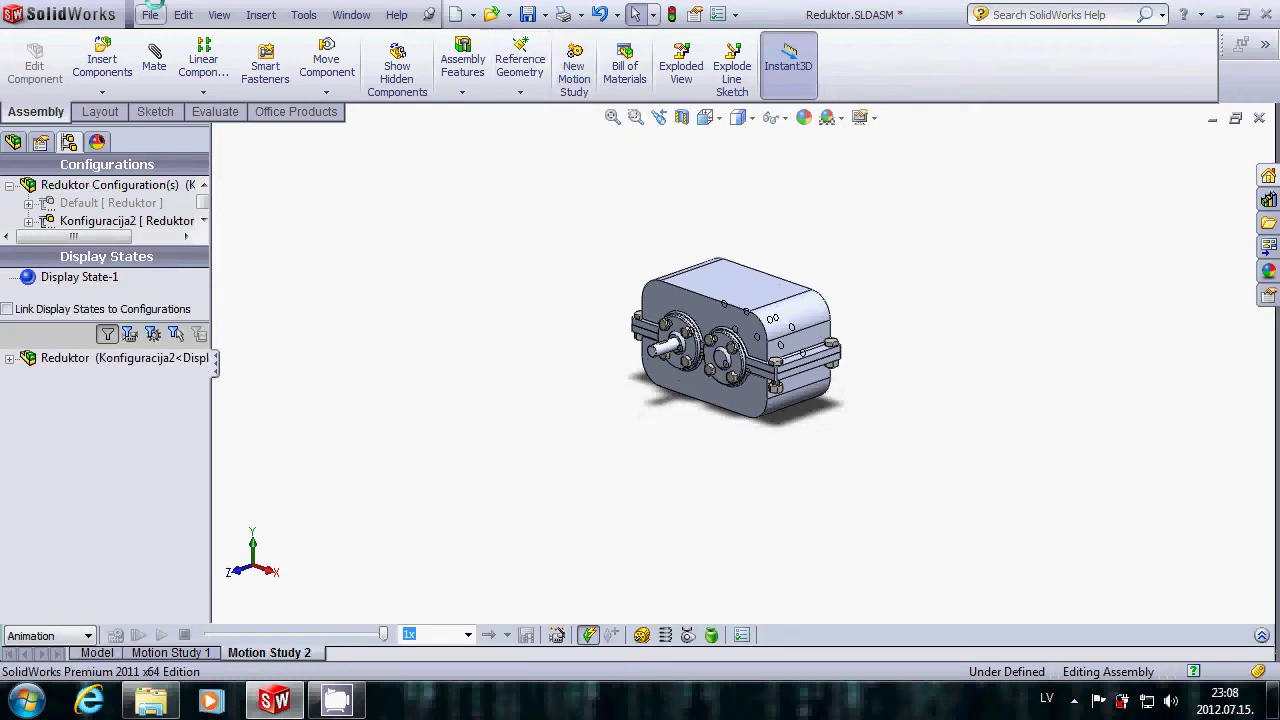
pyautogui.click(258, 14)
# Step: Expand the MotionManager timeline, list Reduktor's components, and select Orientation and Camera Views
pyautogui.click(1261, 635)
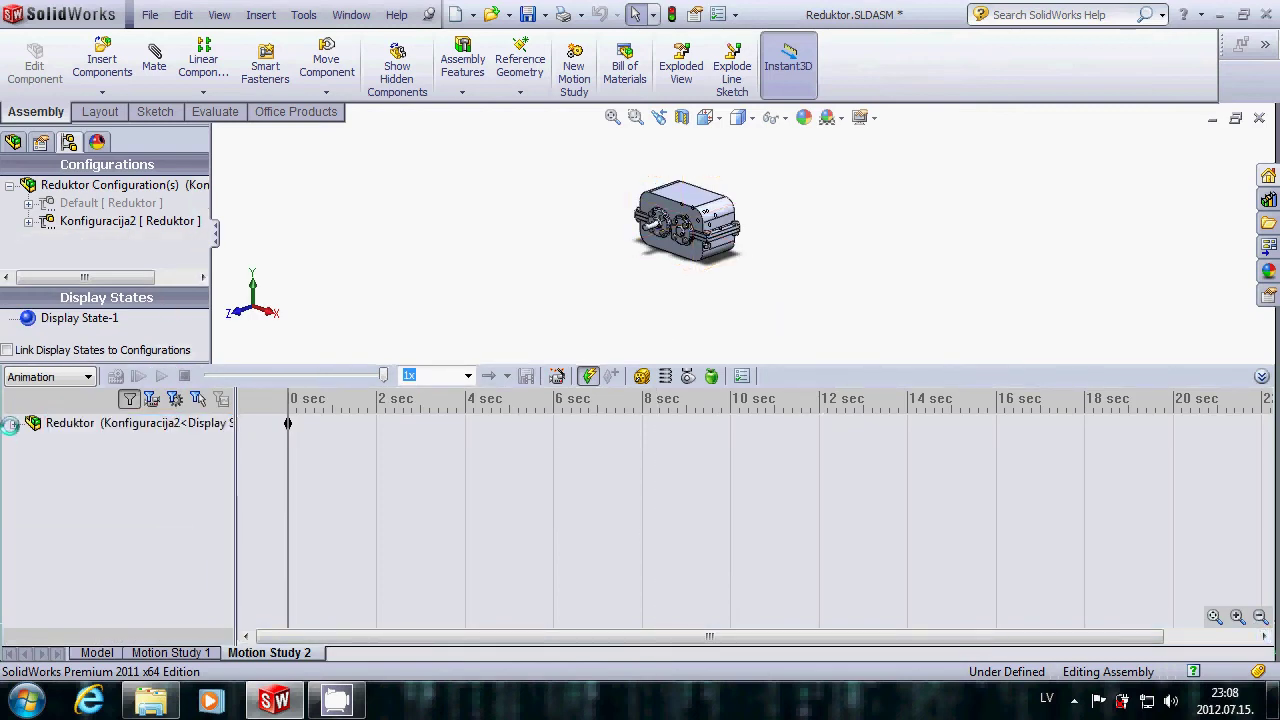
pyautogui.click(14, 424)
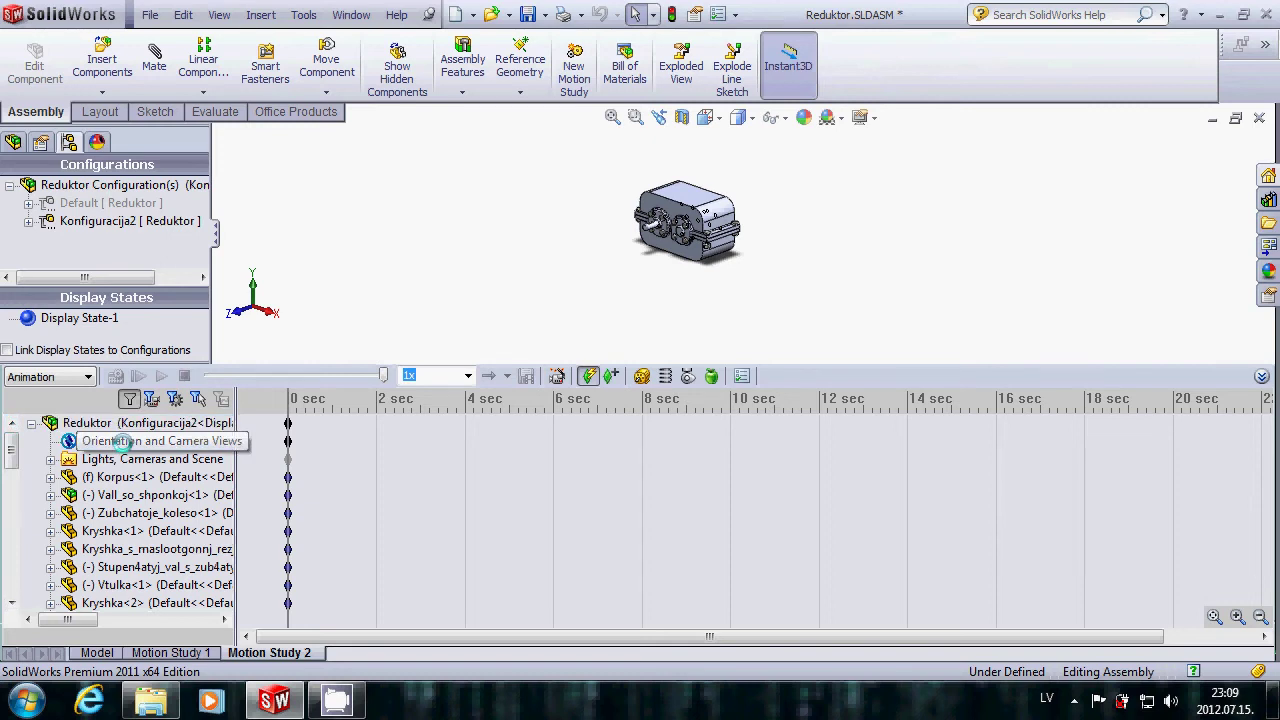
pyautogui.click(120, 442)
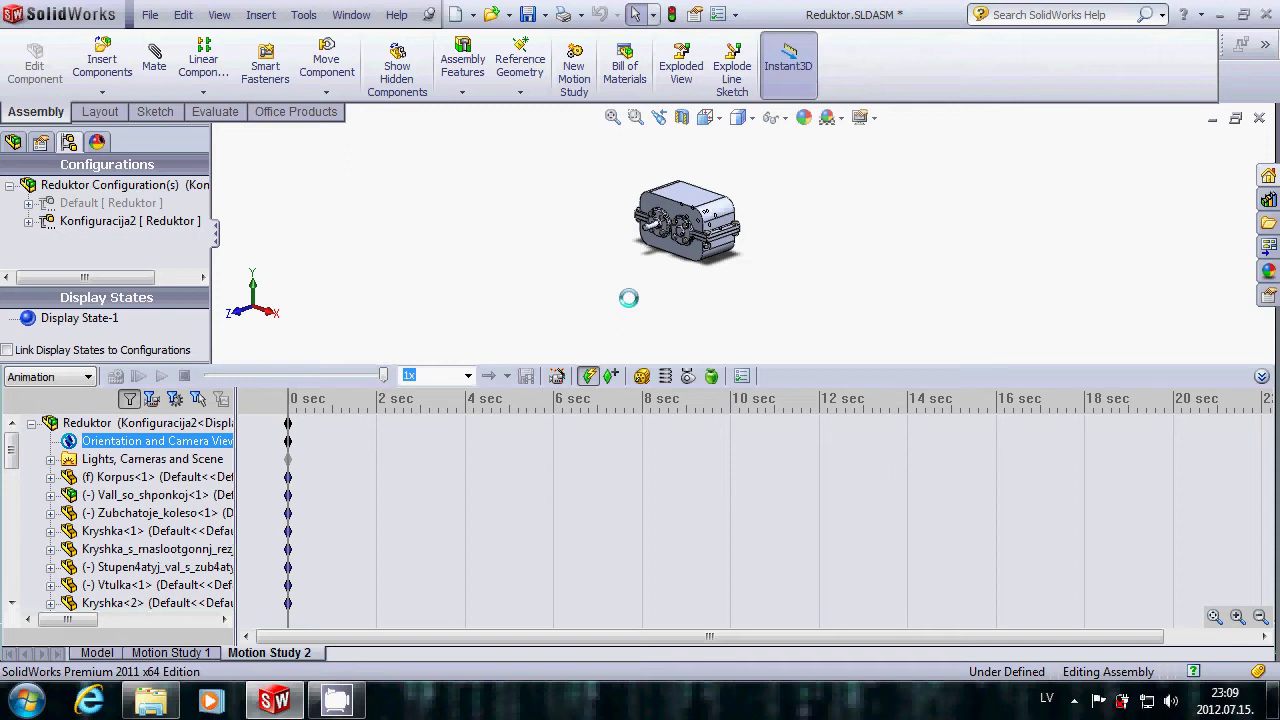
# Step: Cycle through standard view orientations and settle the gearbox on the Dimetric view
pyautogui.click(718, 119)
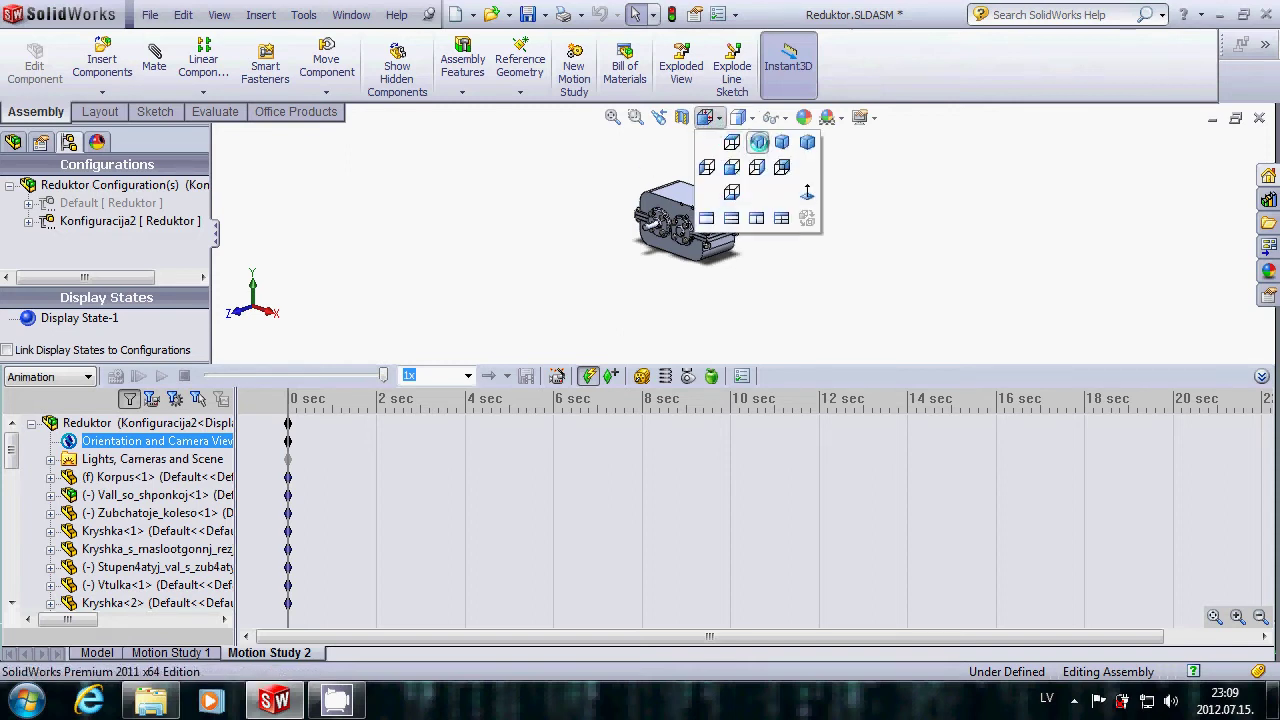
pyautogui.click(707, 167)
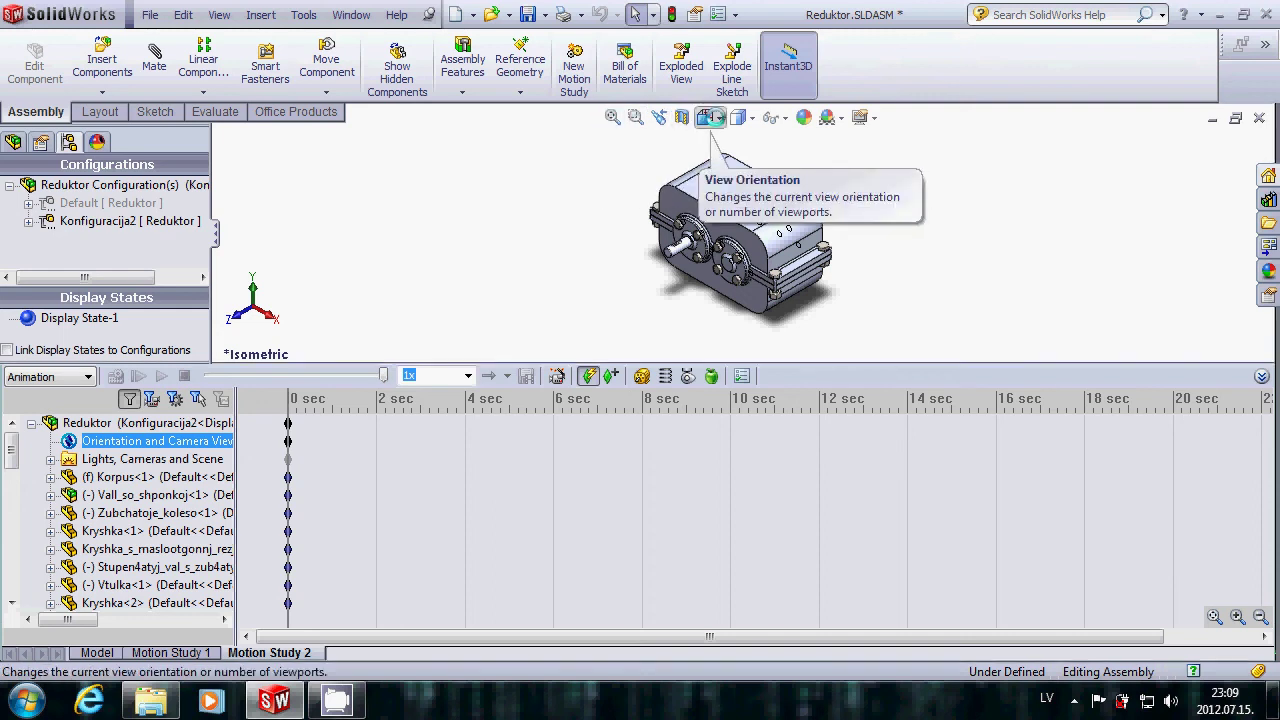
pyautogui.click(712, 118)
pyautogui.click(712, 118)
pyautogui.click(712, 118)
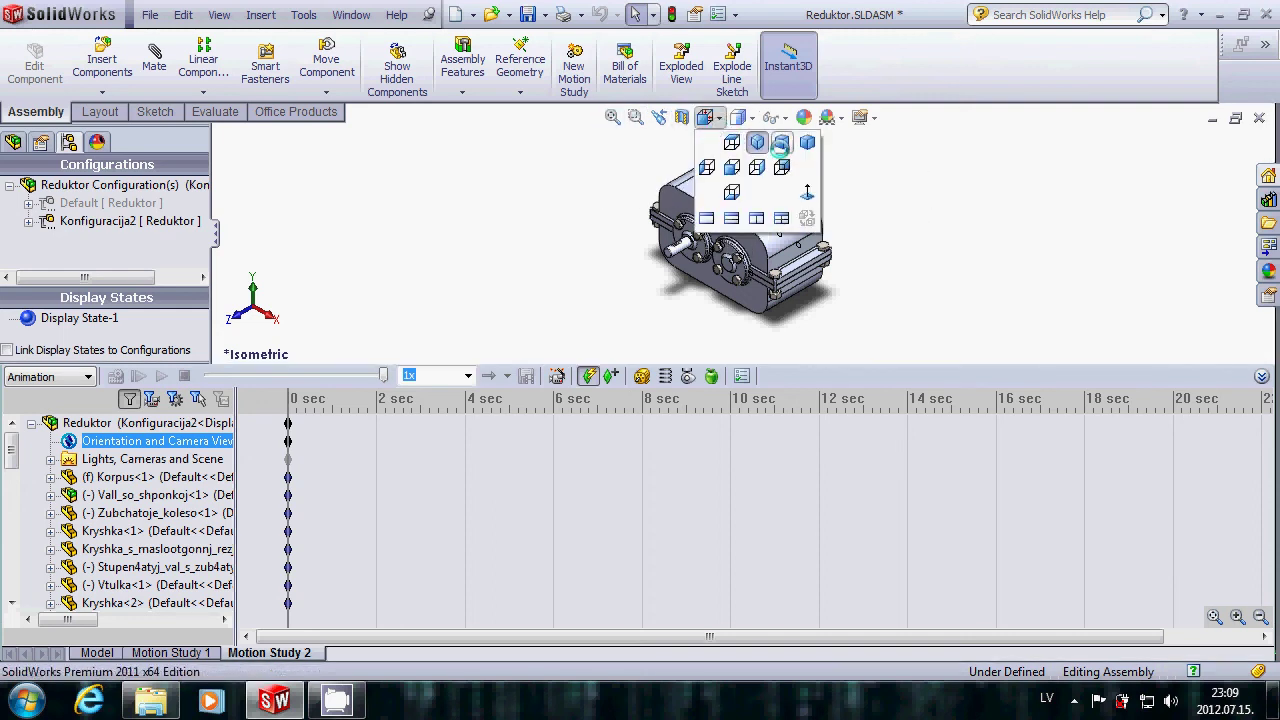
pyautogui.click(782, 142)
pyautogui.click(712, 118)
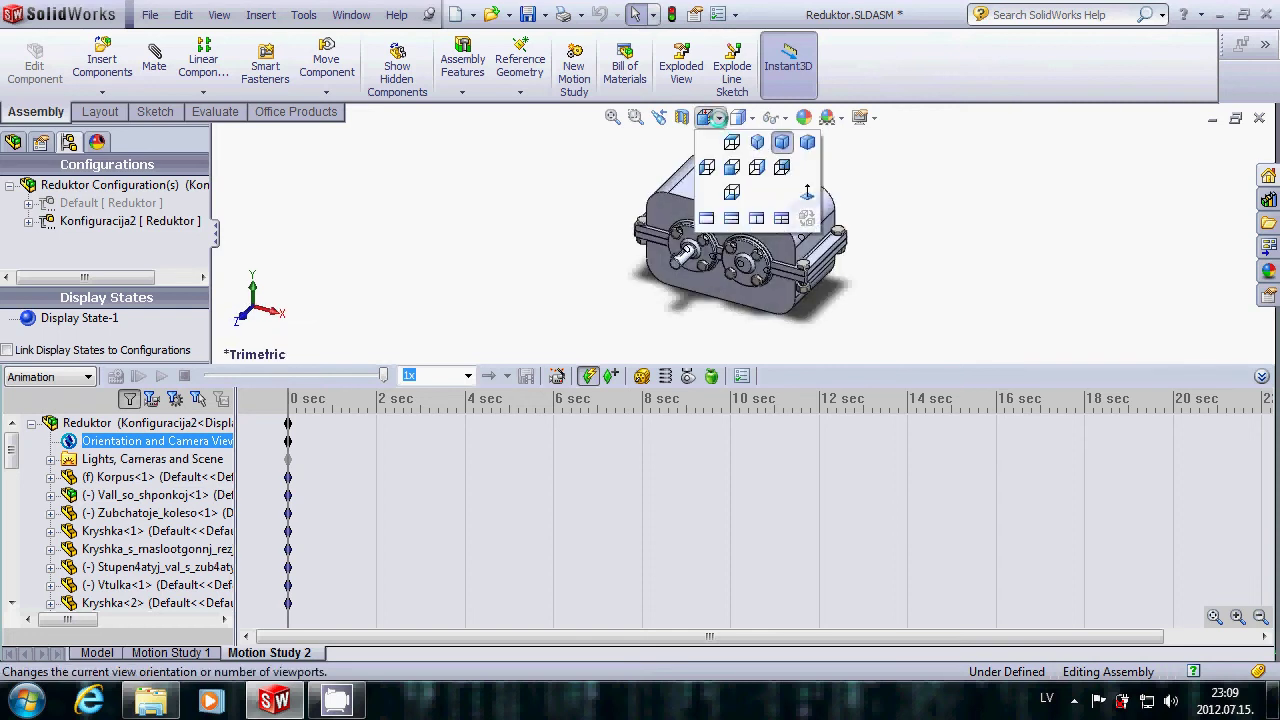
pyautogui.click(712, 118)
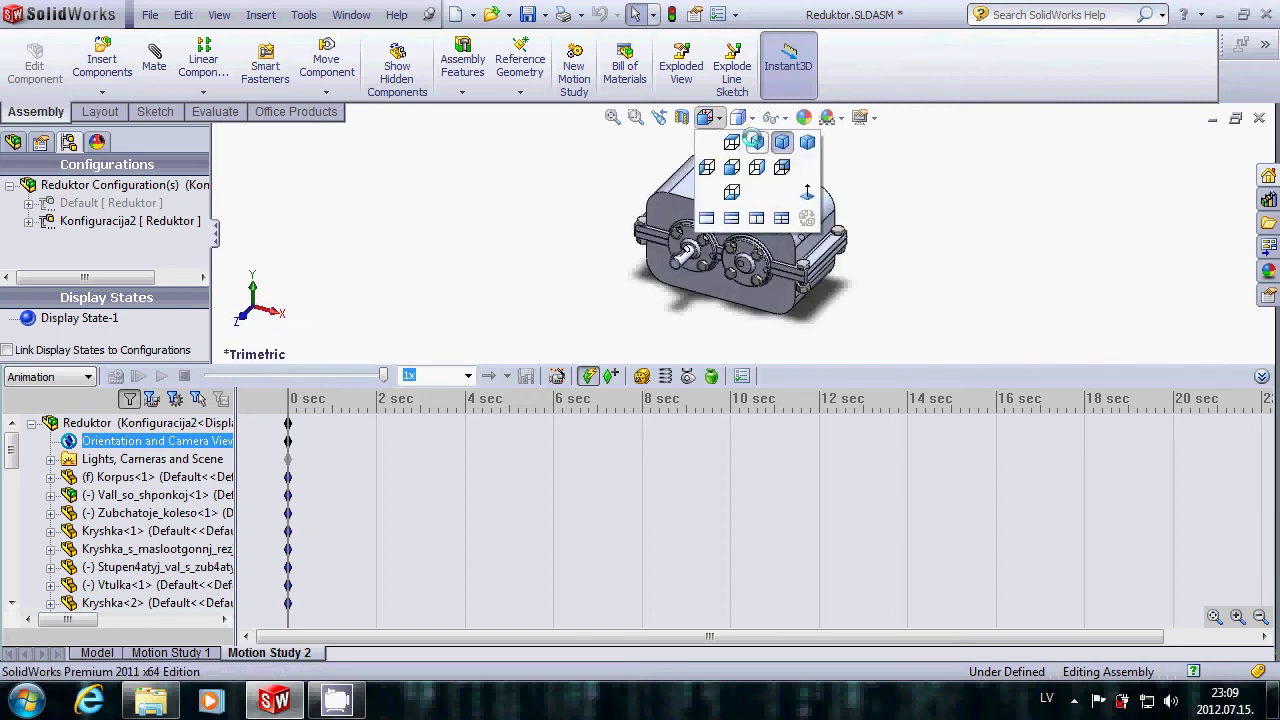
pyautogui.click(807, 142)
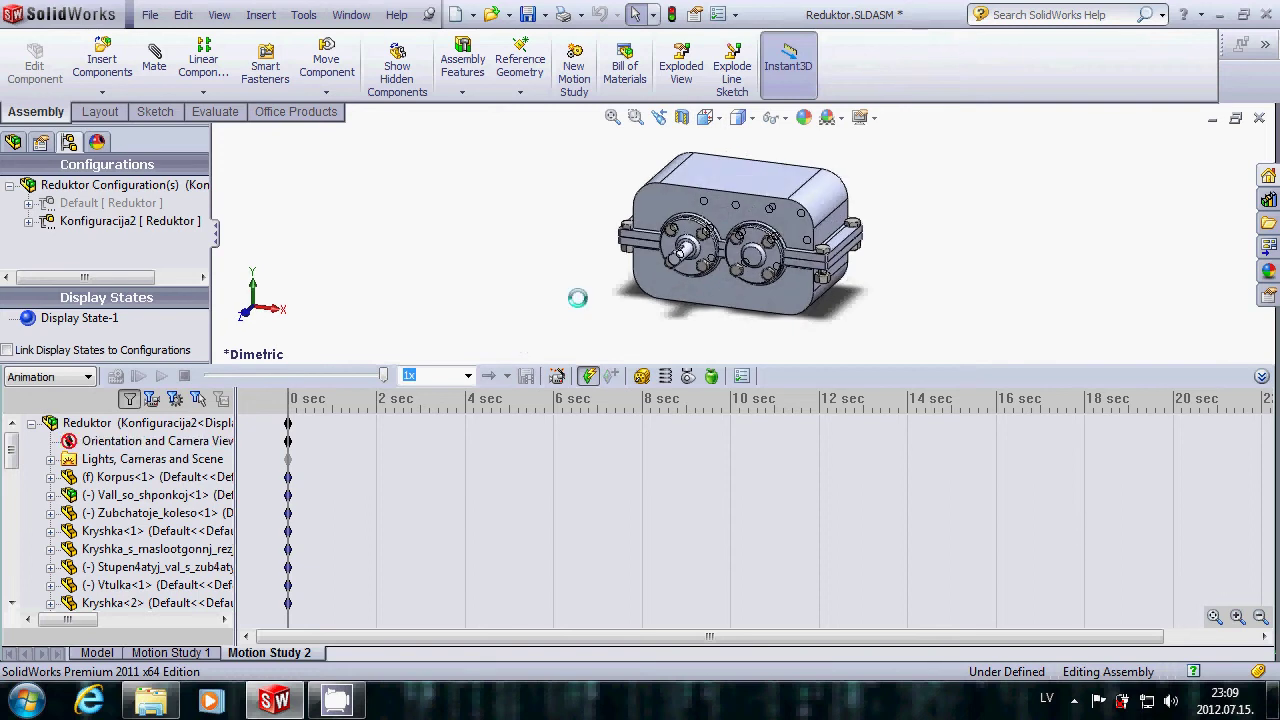
# Step: Select the camera views track, the Reduktor assembly and the Korpus housing
pyautogui.click(288, 440)
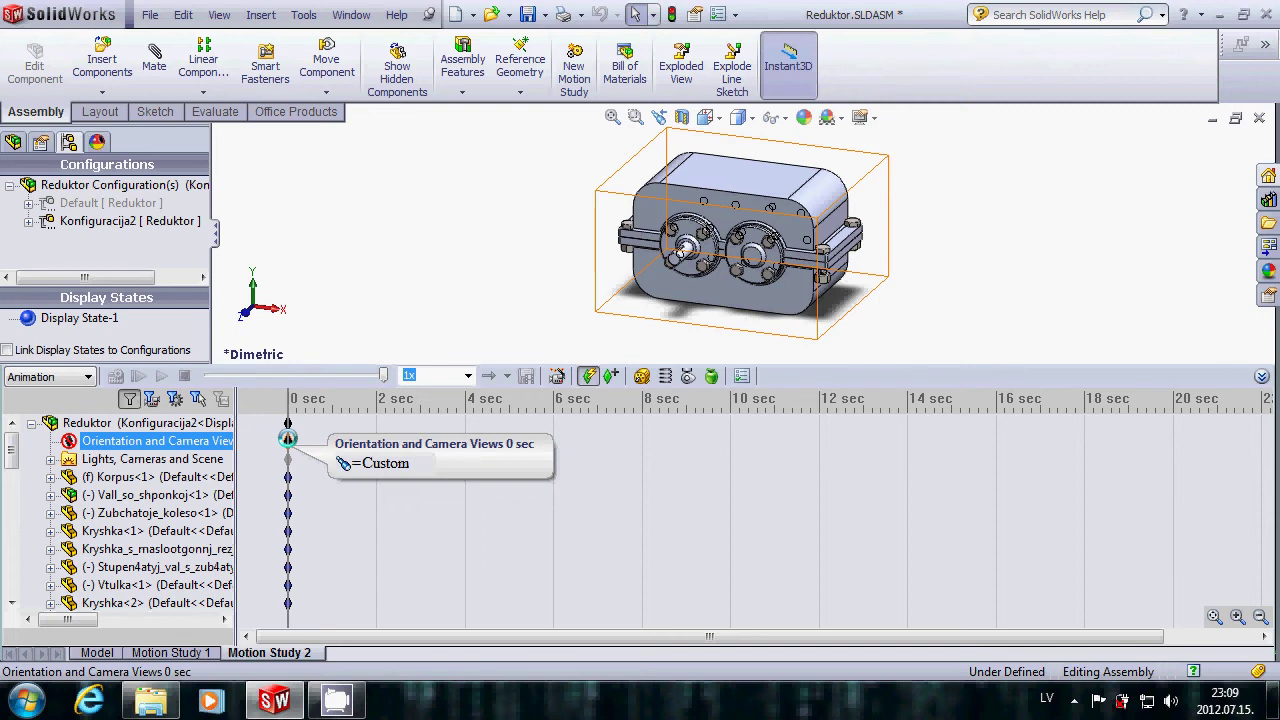
pyautogui.click(594, 451)
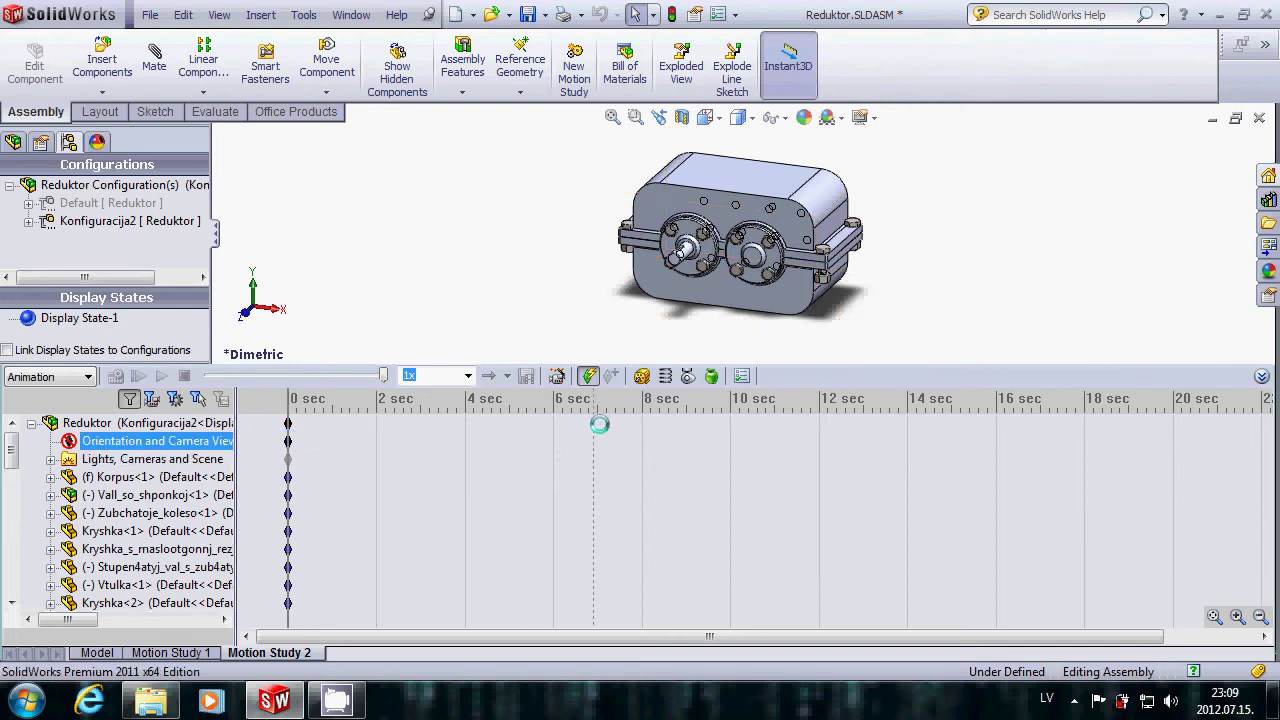
pyautogui.click(600, 423)
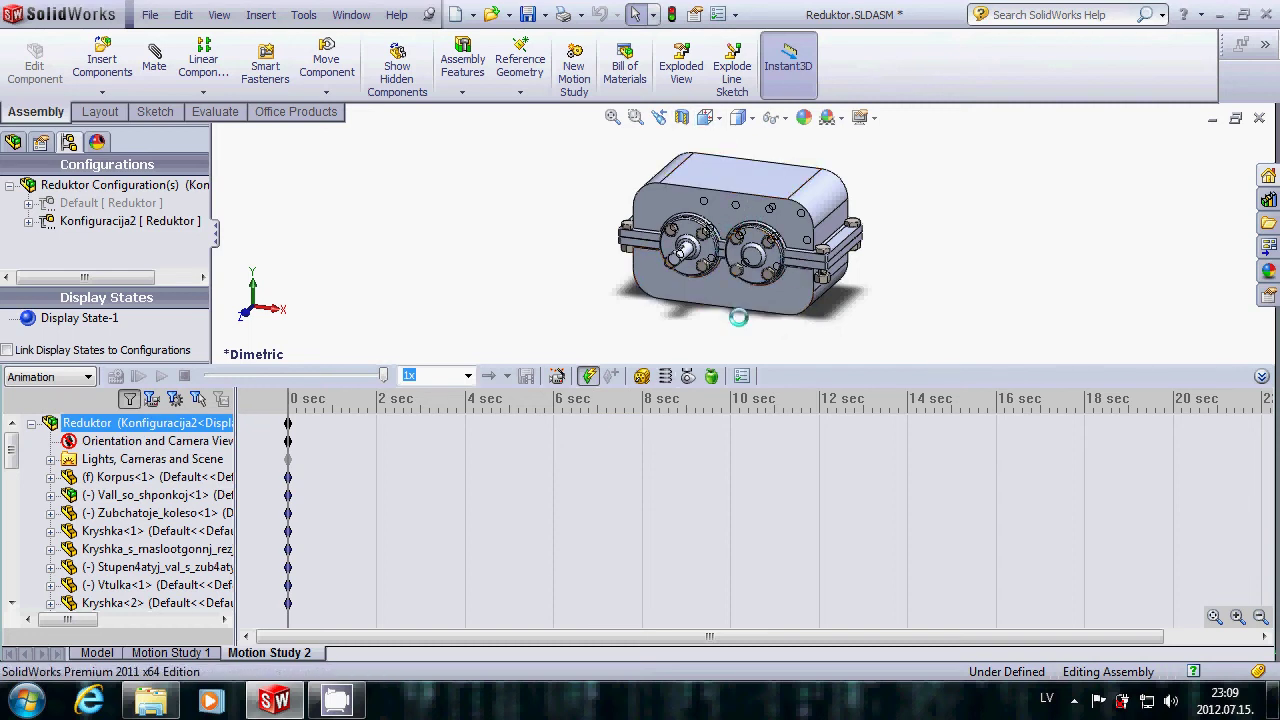
pyautogui.click(150, 441)
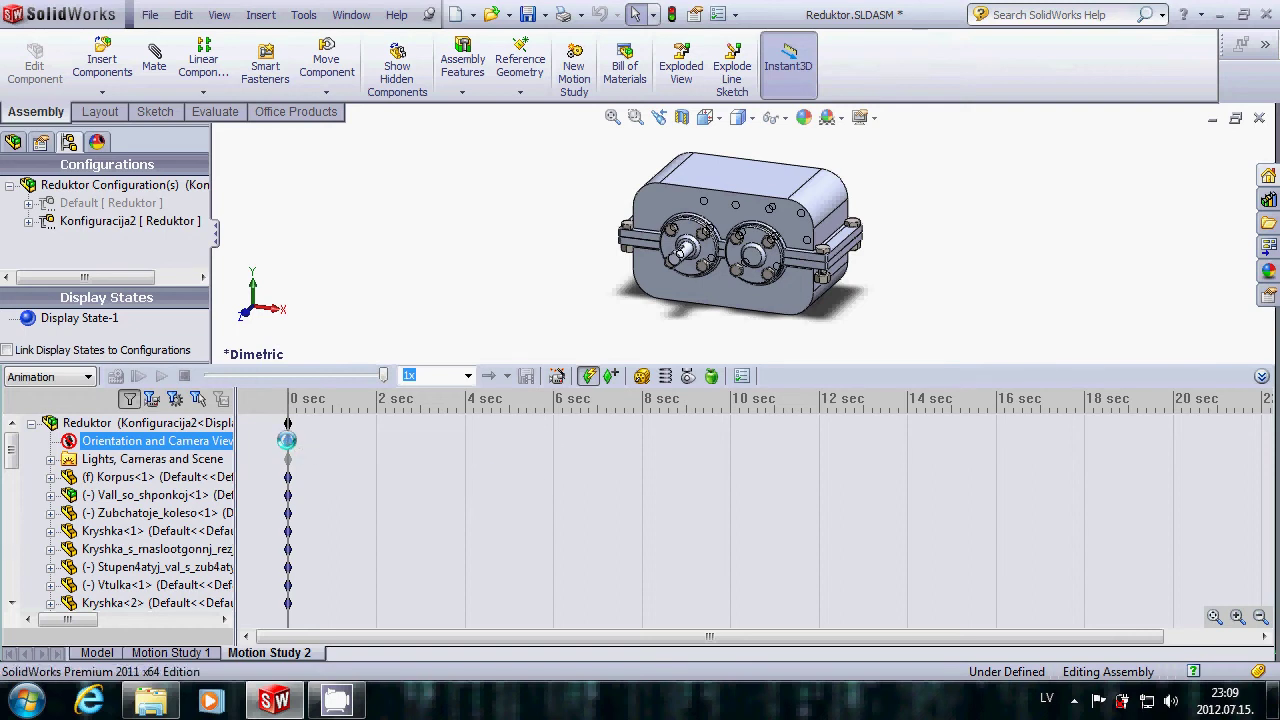
pyautogui.click(629, 318)
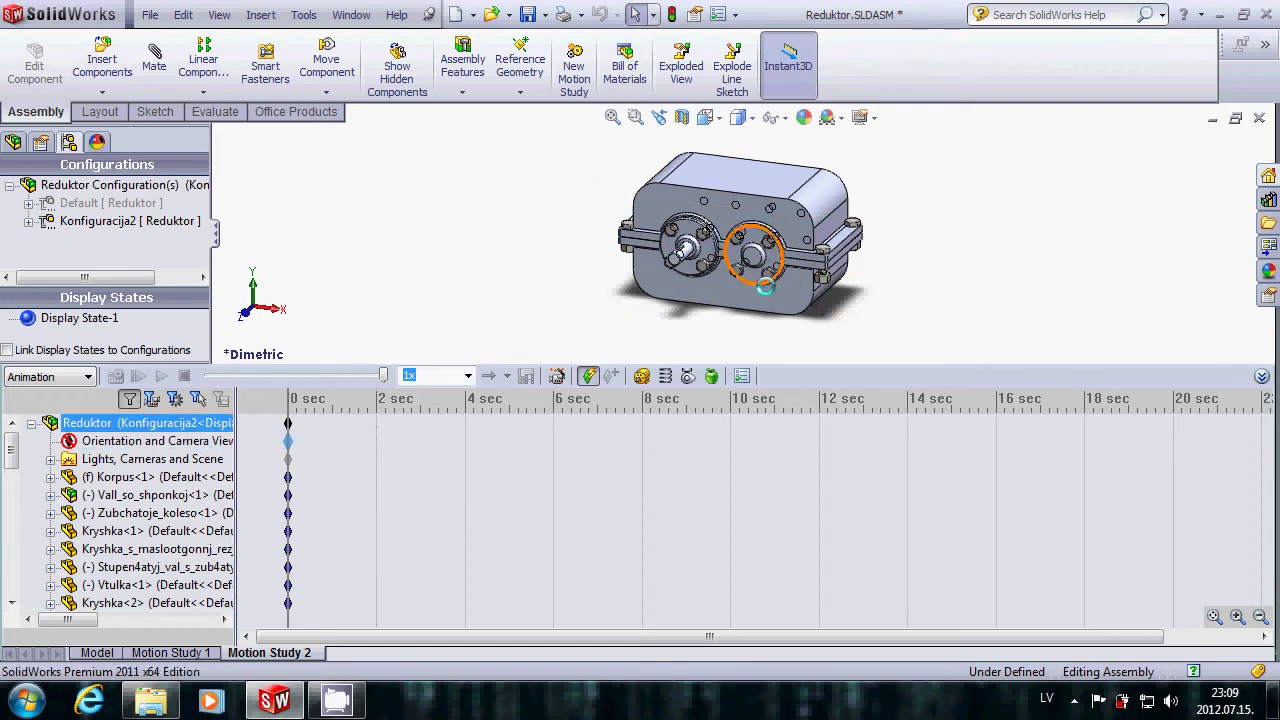
pyautogui.click(770, 300)
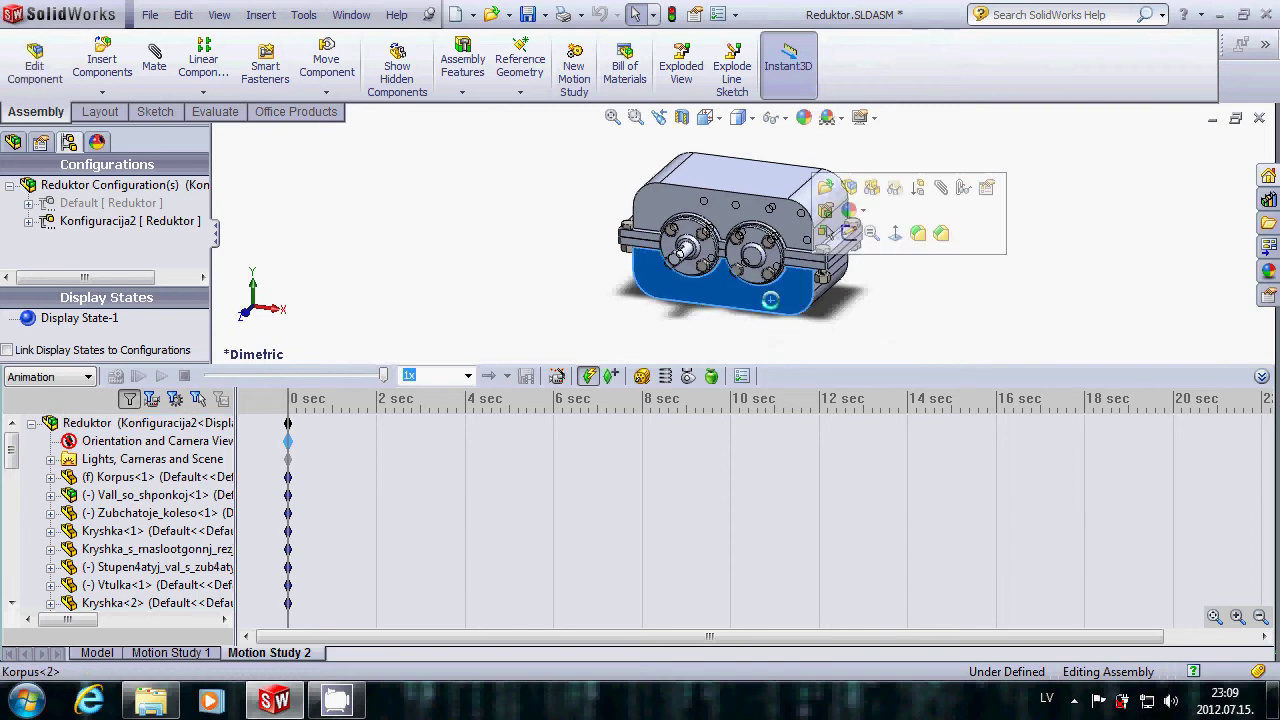
pyautogui.click(724, 328)
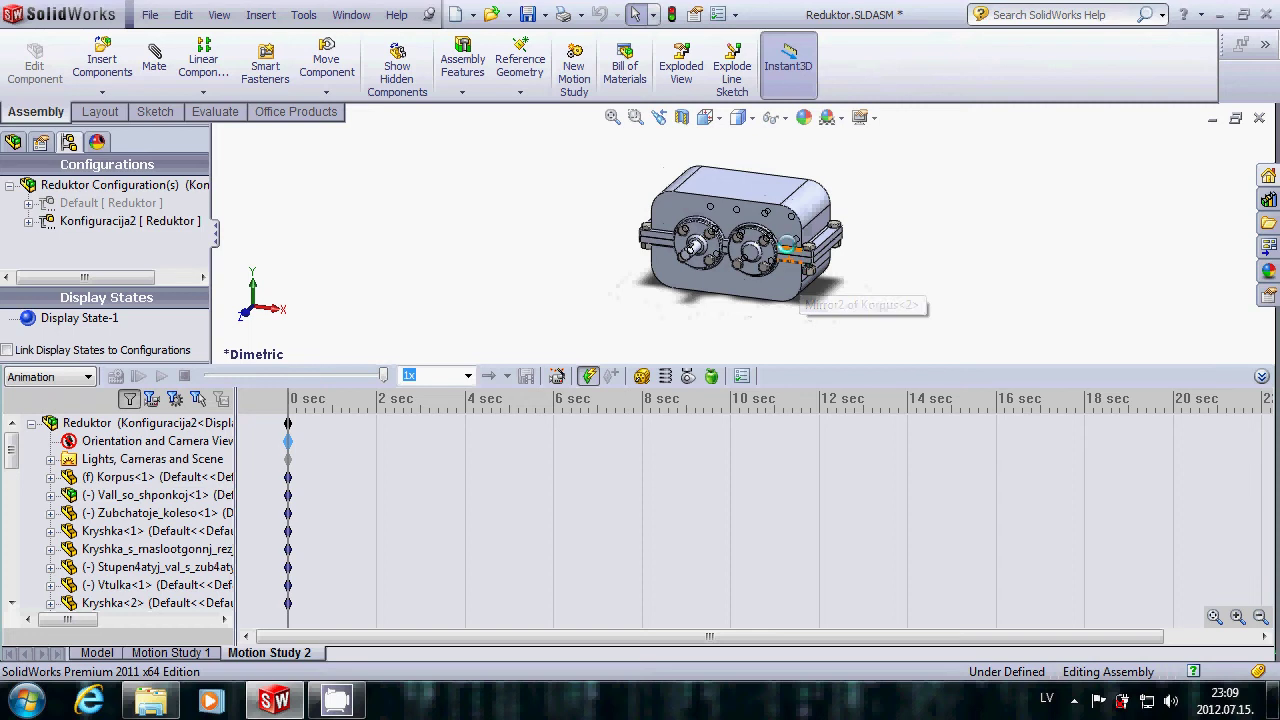
# Step: Zoom in on the gearbox front and set the time bar to 8 sec on the camera row
pyautogui.scroll(-2, 750, 208)
pyautogui.scroll(-1, 750, 206)
pyautogui.scroll(-1, 750, 206)
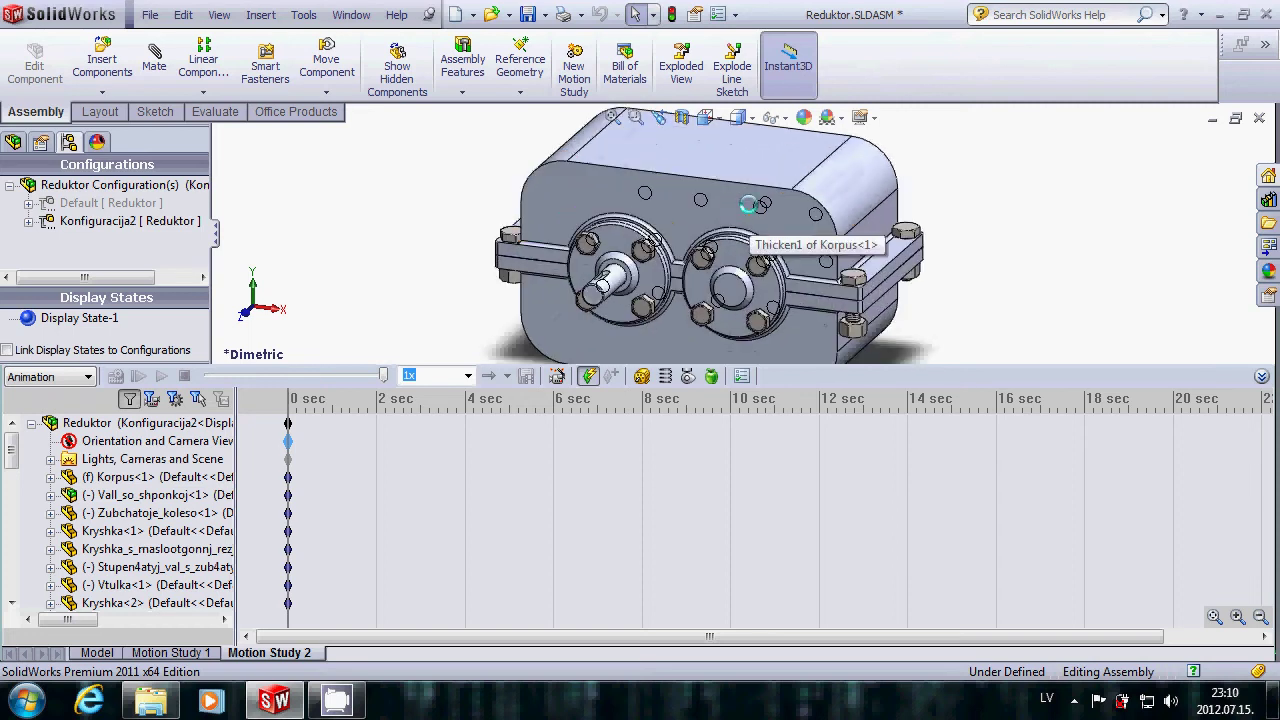
pyautogui.click(369, 456)
pyautogui.click(641, 440)
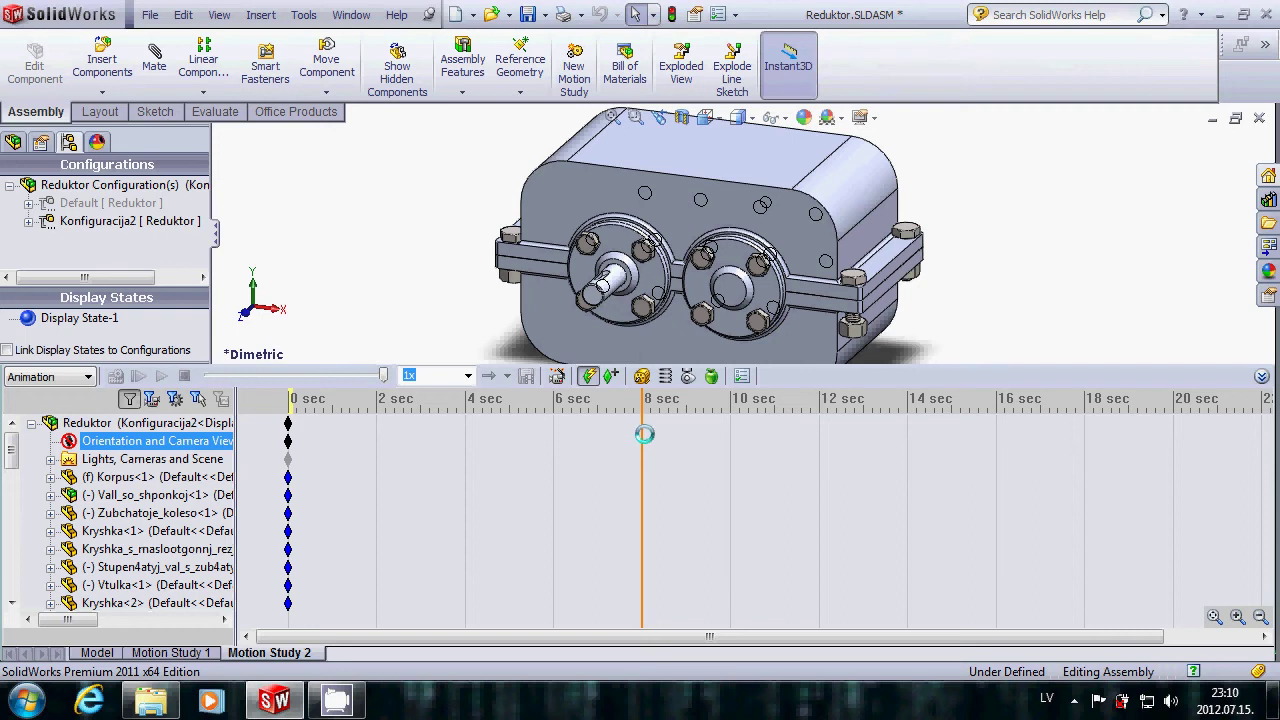
# Step: Place a camera key at 8 sec, clear the selection, and play the study
pyautogui.rightClick(641, 437)
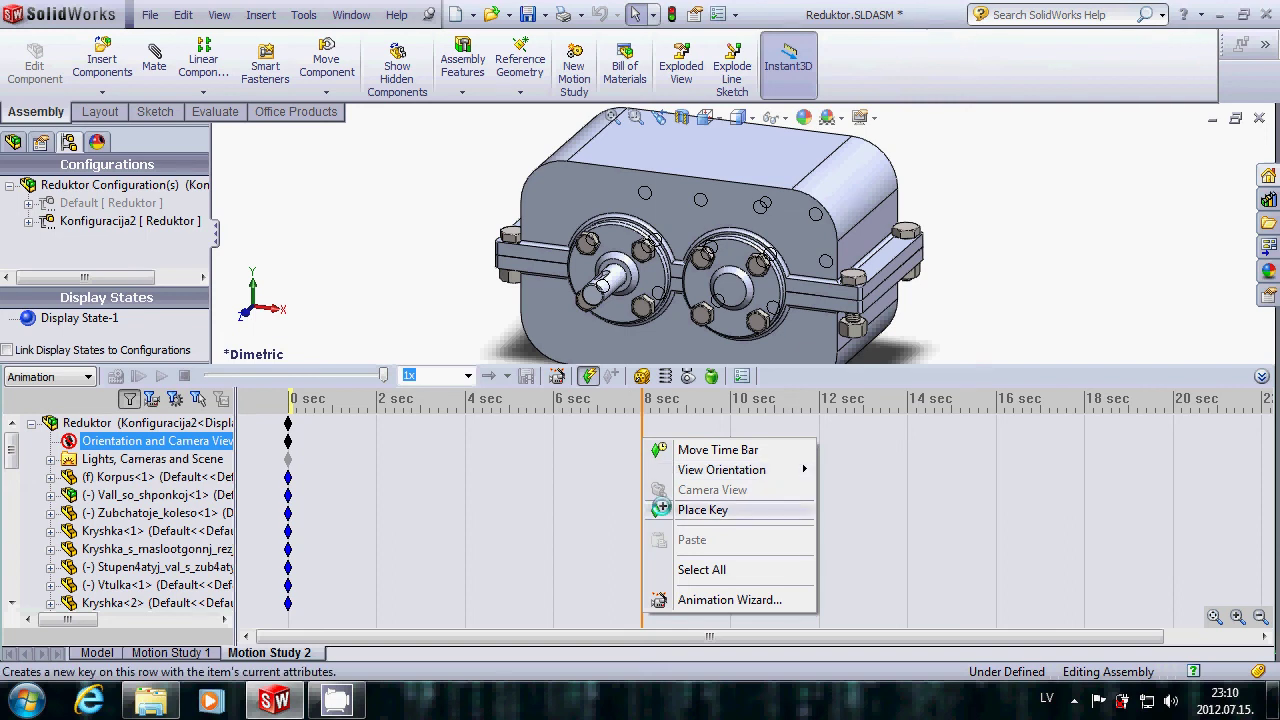
pyautogui.click(661, 509)
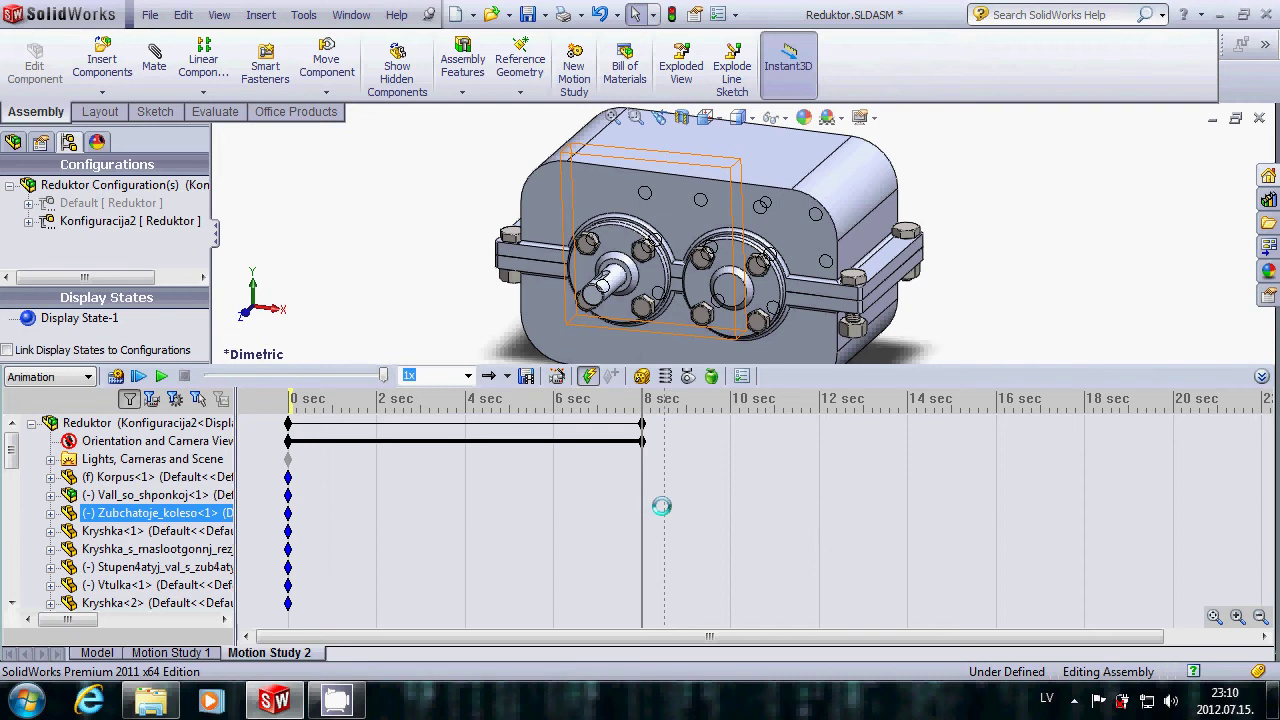
pyautogui.click(661, 506)
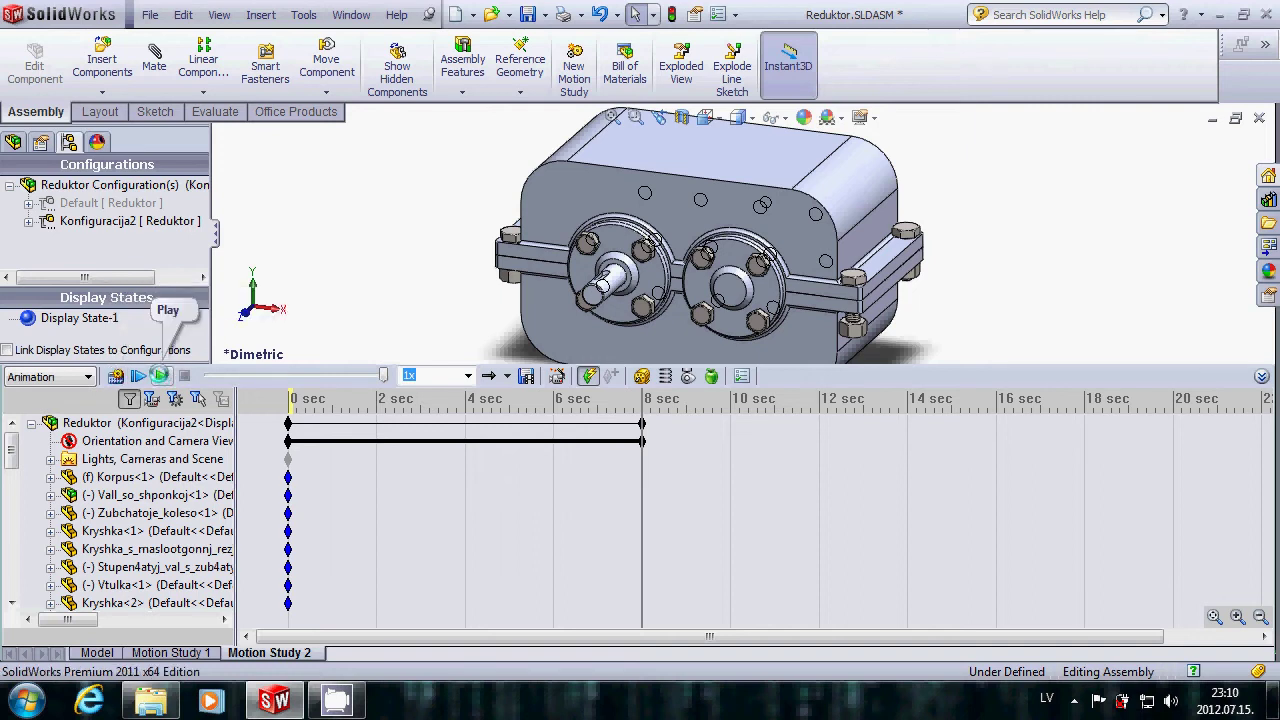
pyautogui.click(159, 375)
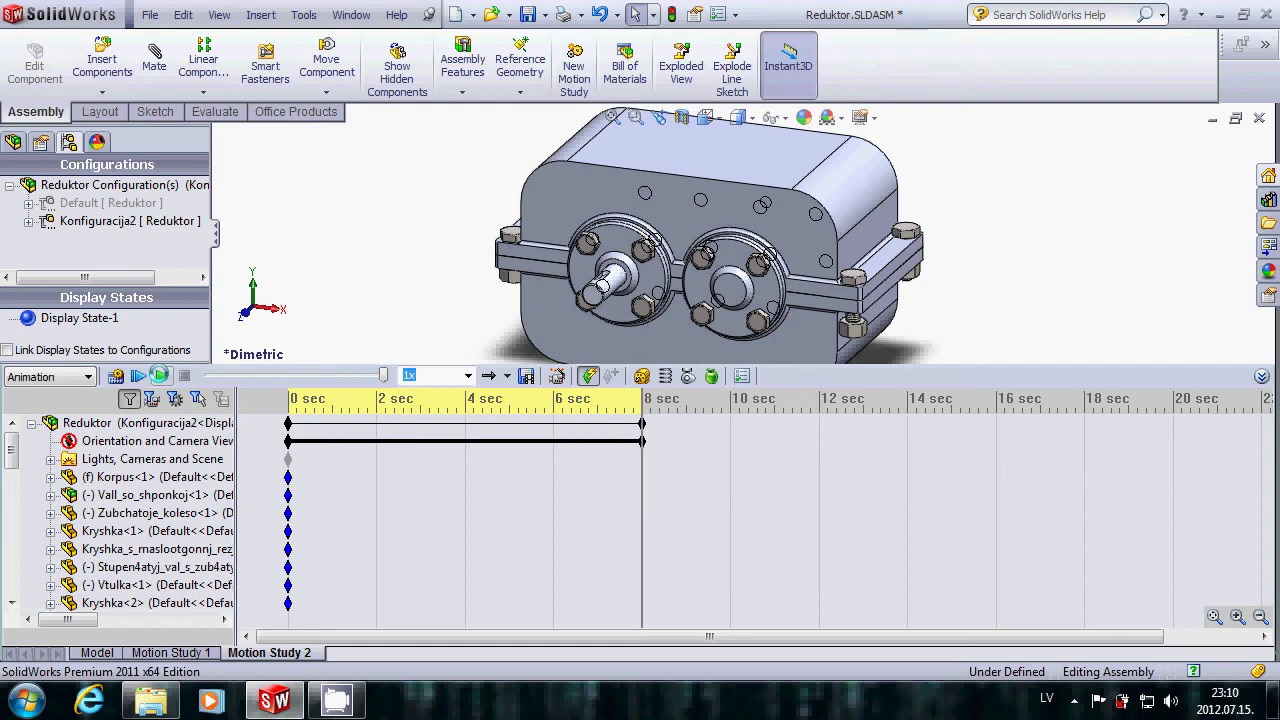
# Step: Select the Reduktor assembly and switch the model to the Isometric view
pyautogui.click(844, 450)
pyautogui.click(822, 448)
pyautogui.click(816, 430)
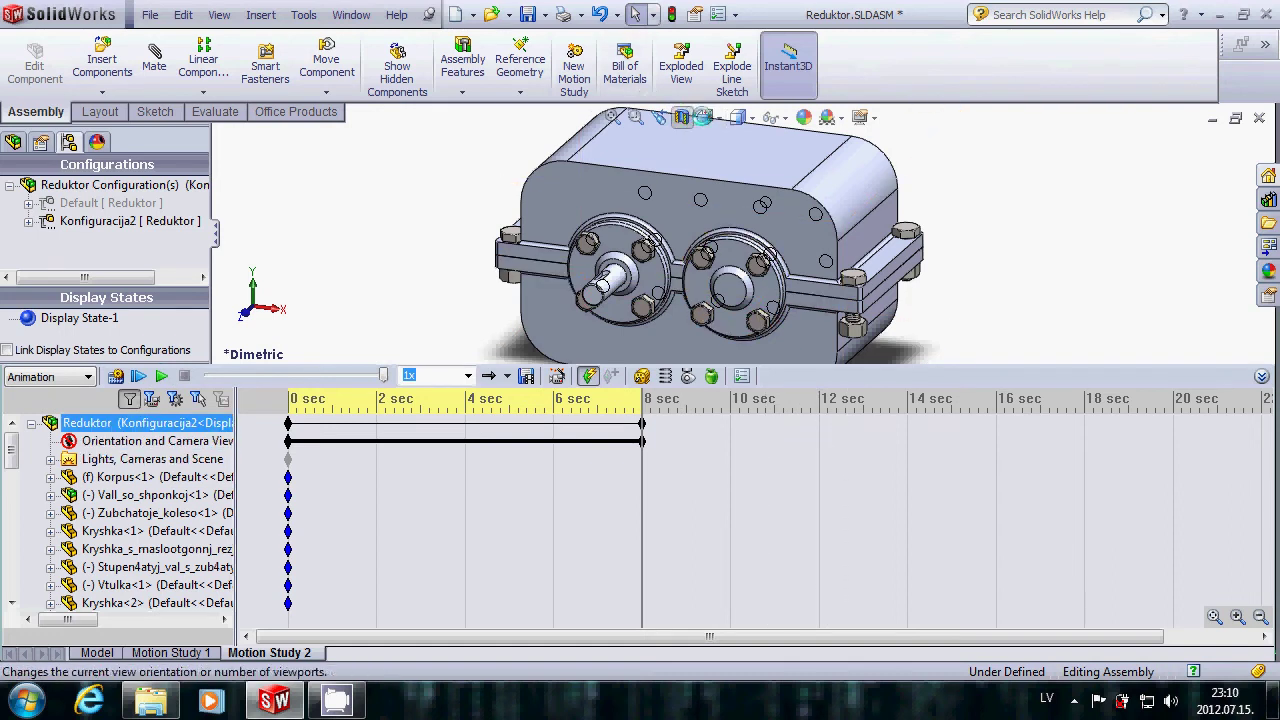
pyautogui.click(708, 119)
pyautogui.click(750, 142)
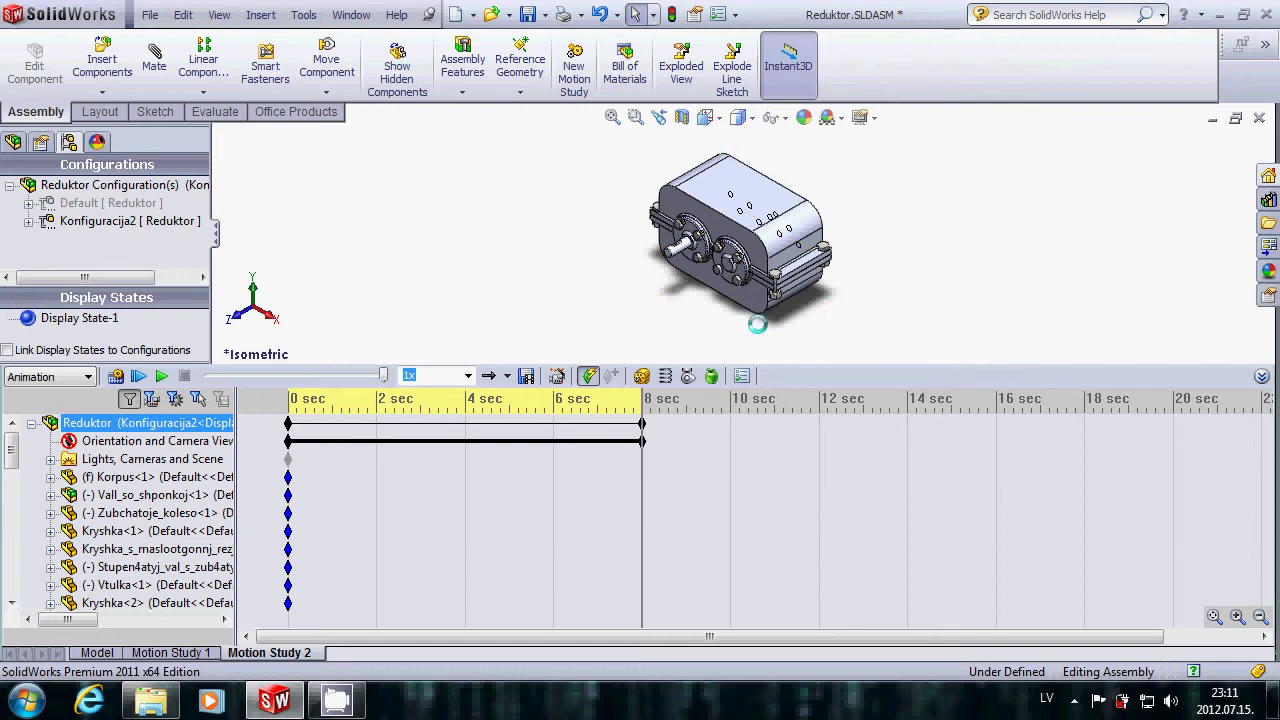
# Step: Zoom in on the input shaft and select the Orientation and Camera Views row
pyautogui.scroll(-1, 740, 250)
pyautogui.scroll(-2, 725, 210)
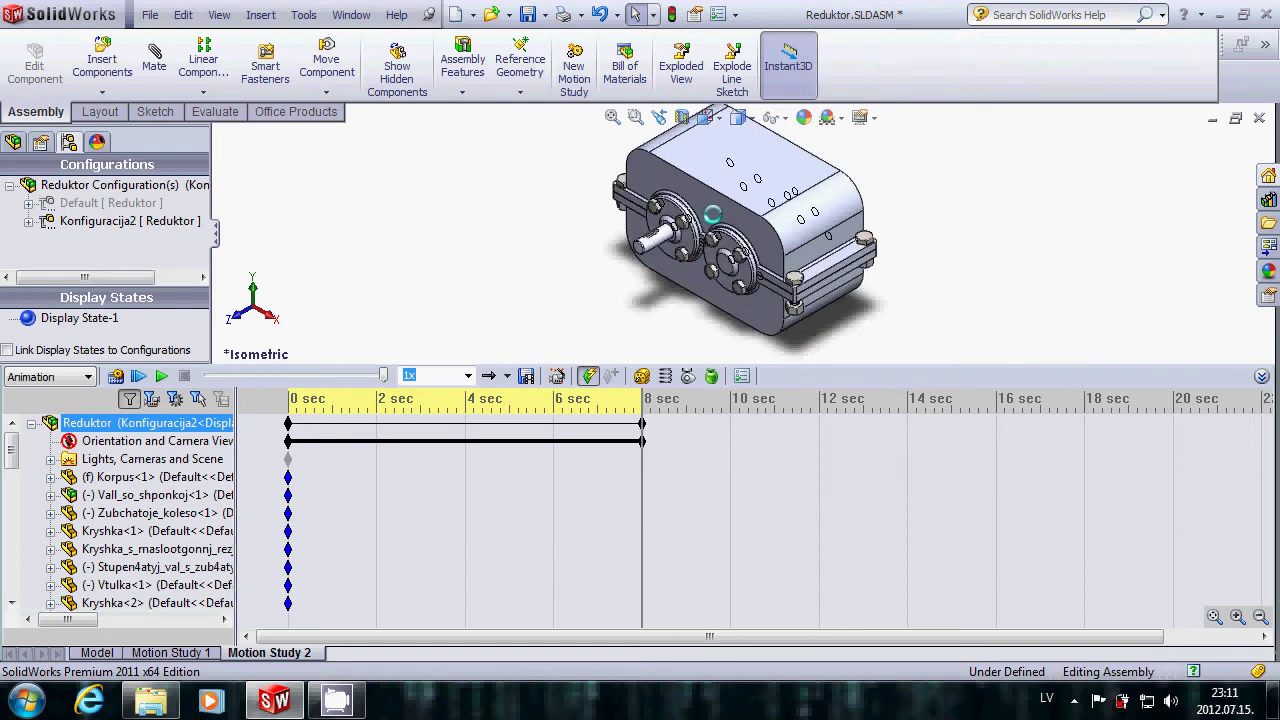
pyautogui.scroll(-2, 714, 175)
pyautogui.scroll(-1, 710, 200)
pyautogui.scroll(-2, 700, 260)
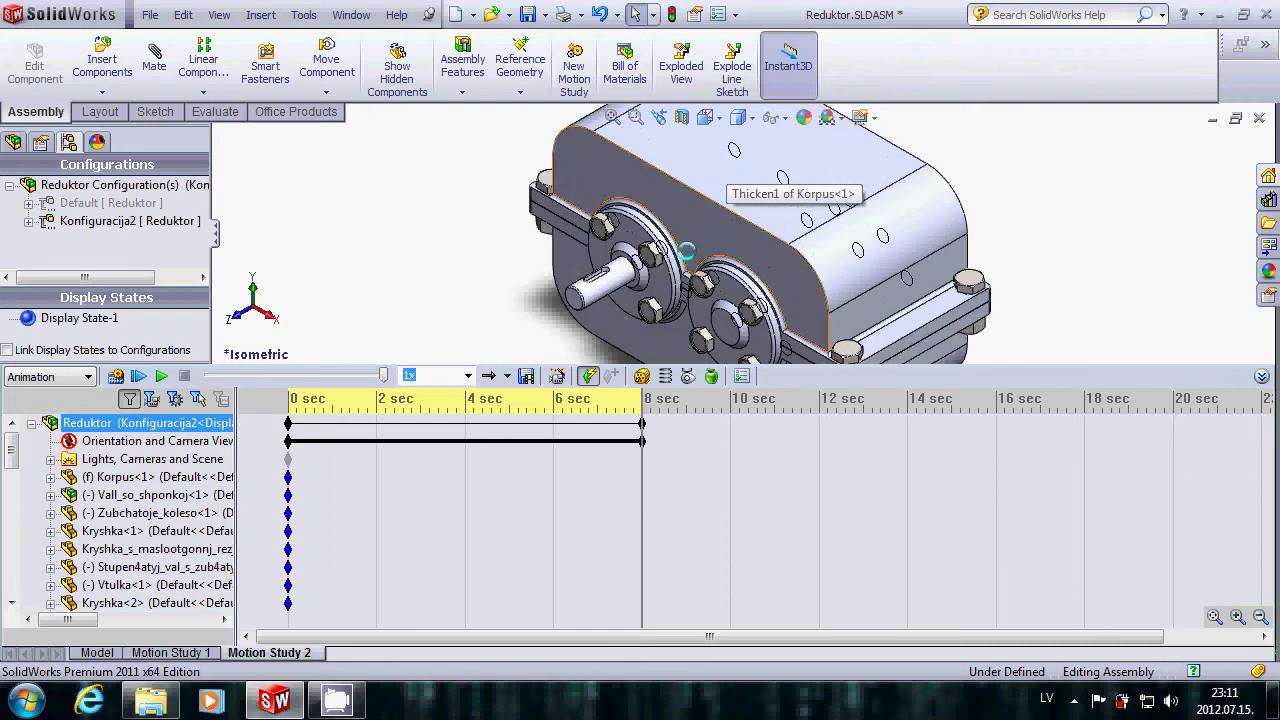
pyautogui.press('Down')
pyautogui.press('Down')
pyautogui.press('Up')
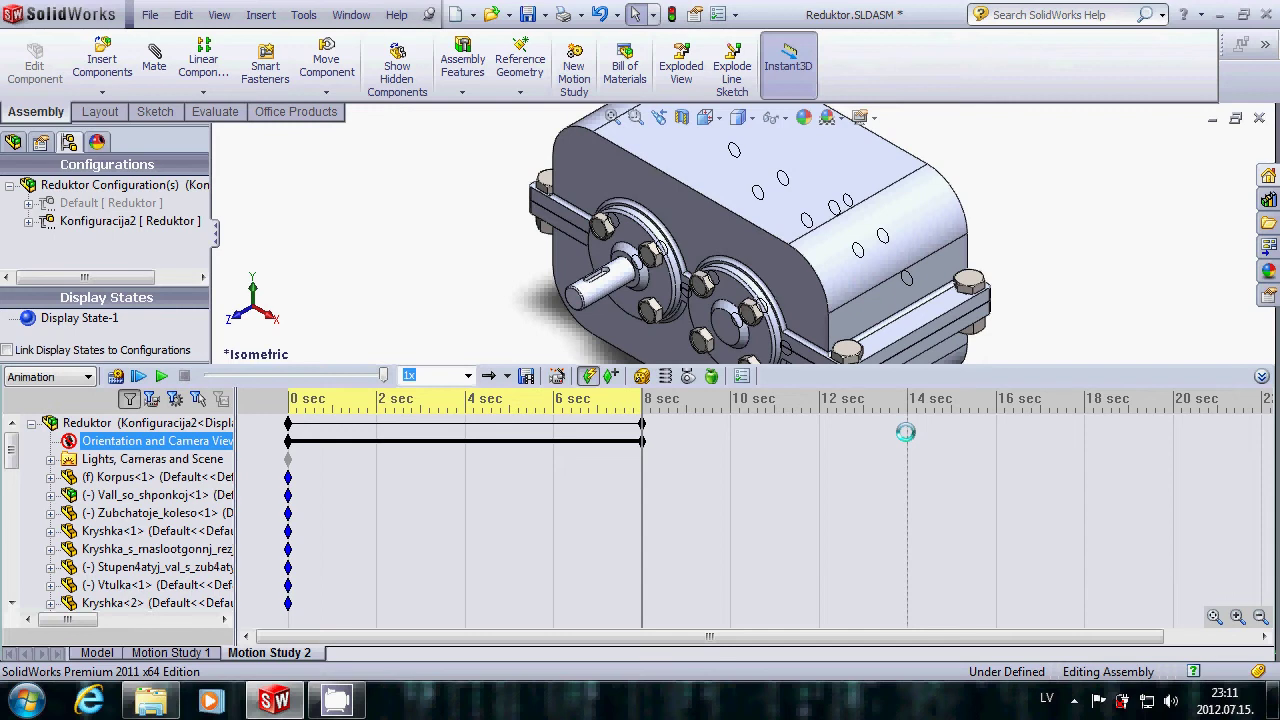
# Step: Move the time bar to 14 sec and replay Motion Study 2 from the start
pyautogui.rightClick(905, 432)
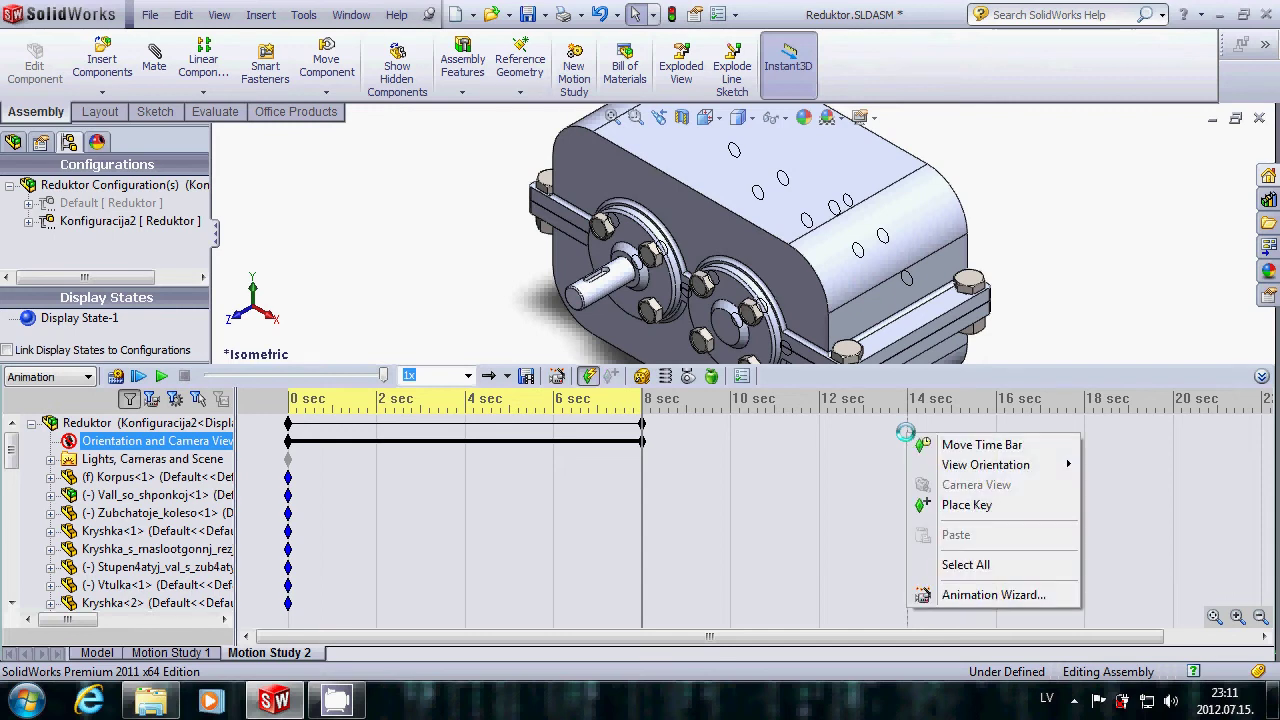
pyautogui.click(893, 437)
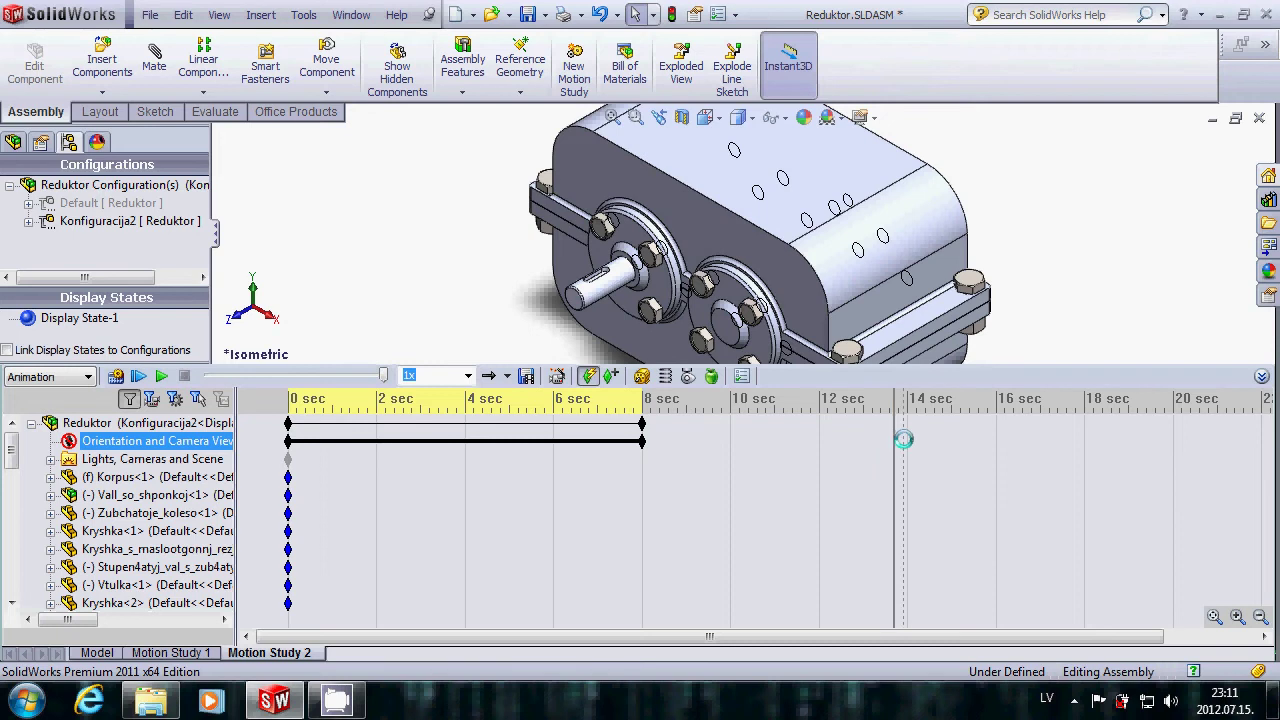
pyautogui.click(906, 439)
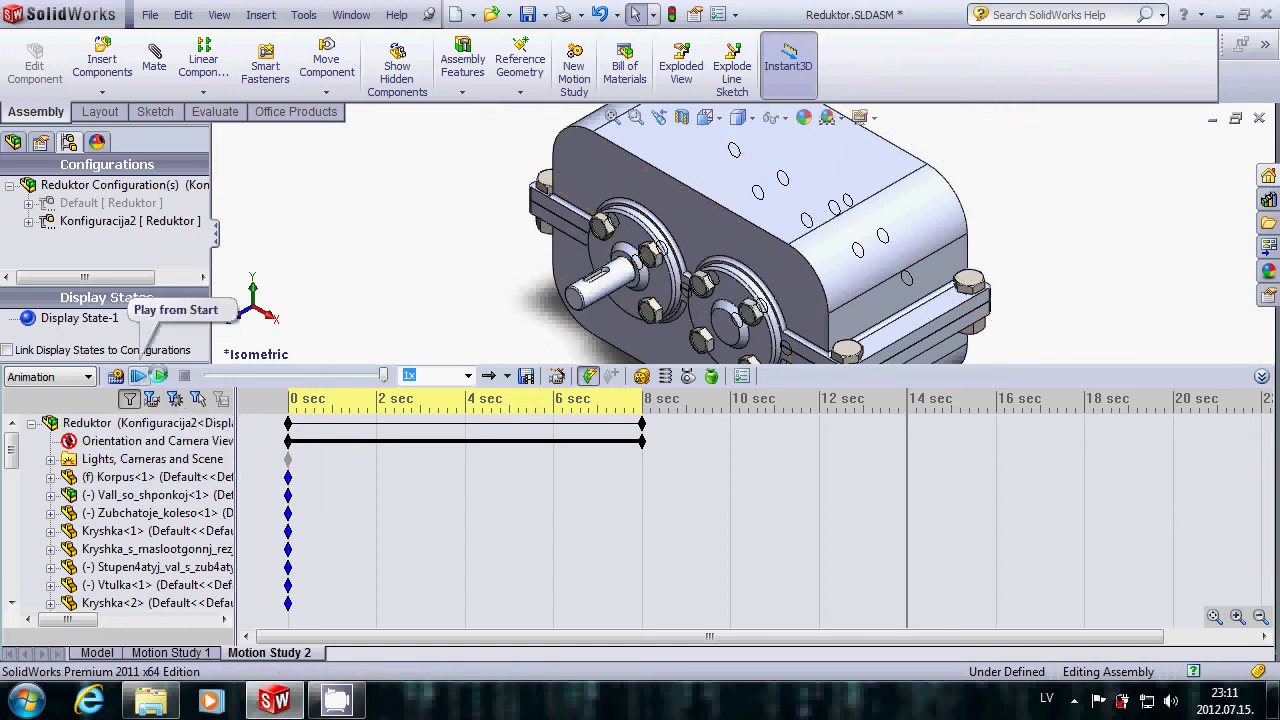
pyautogui.click(160, 376)
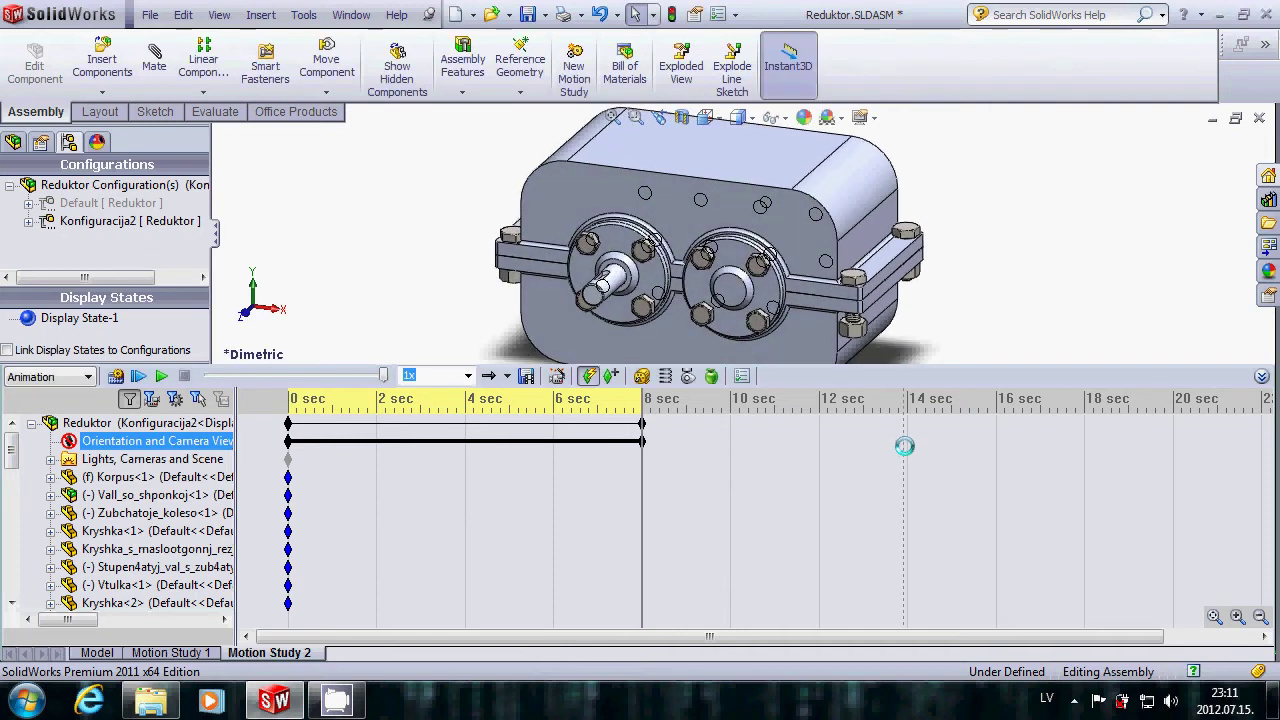
pyautogui.click(907, 441)
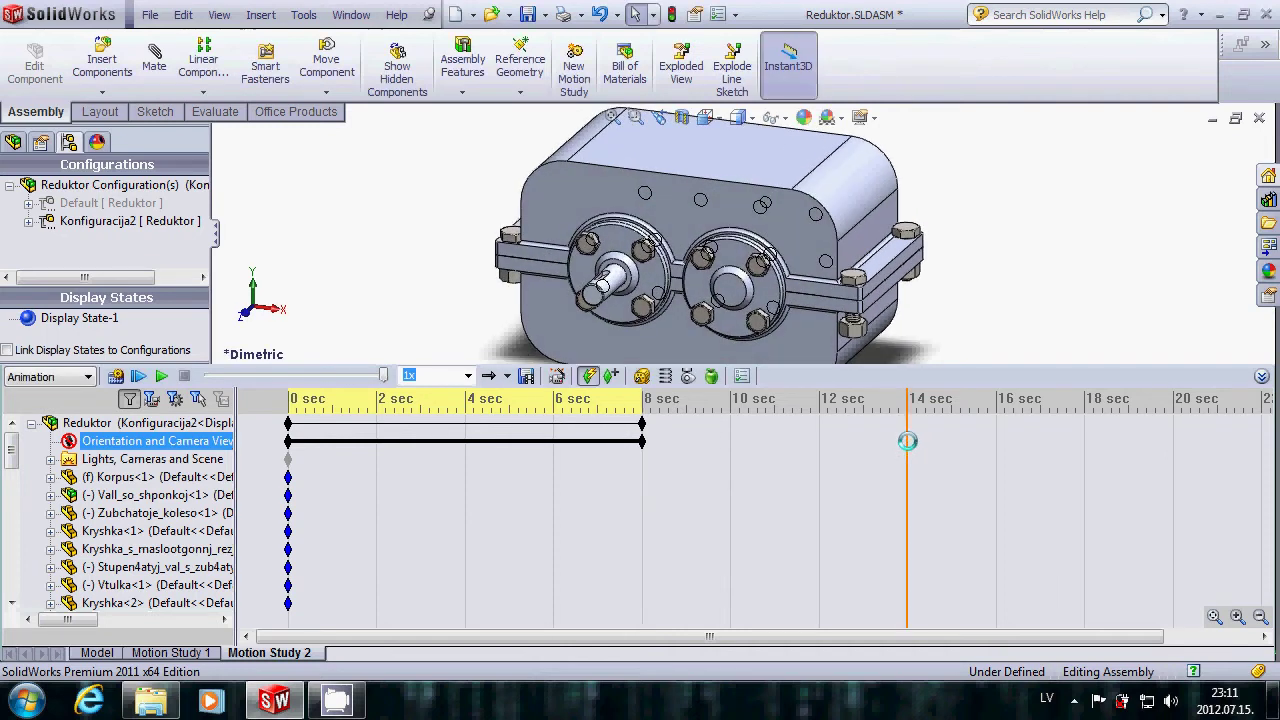
pyautogui.click(95, 423)
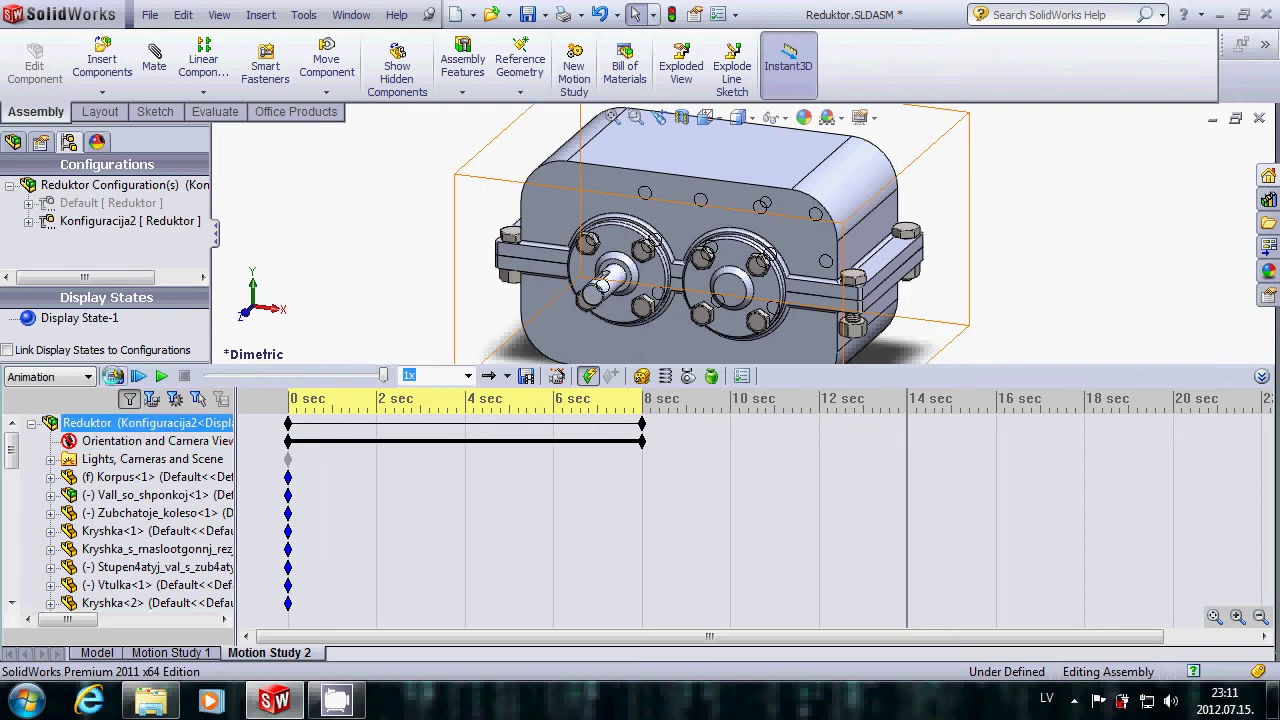
pyautogui.click(138, 376)
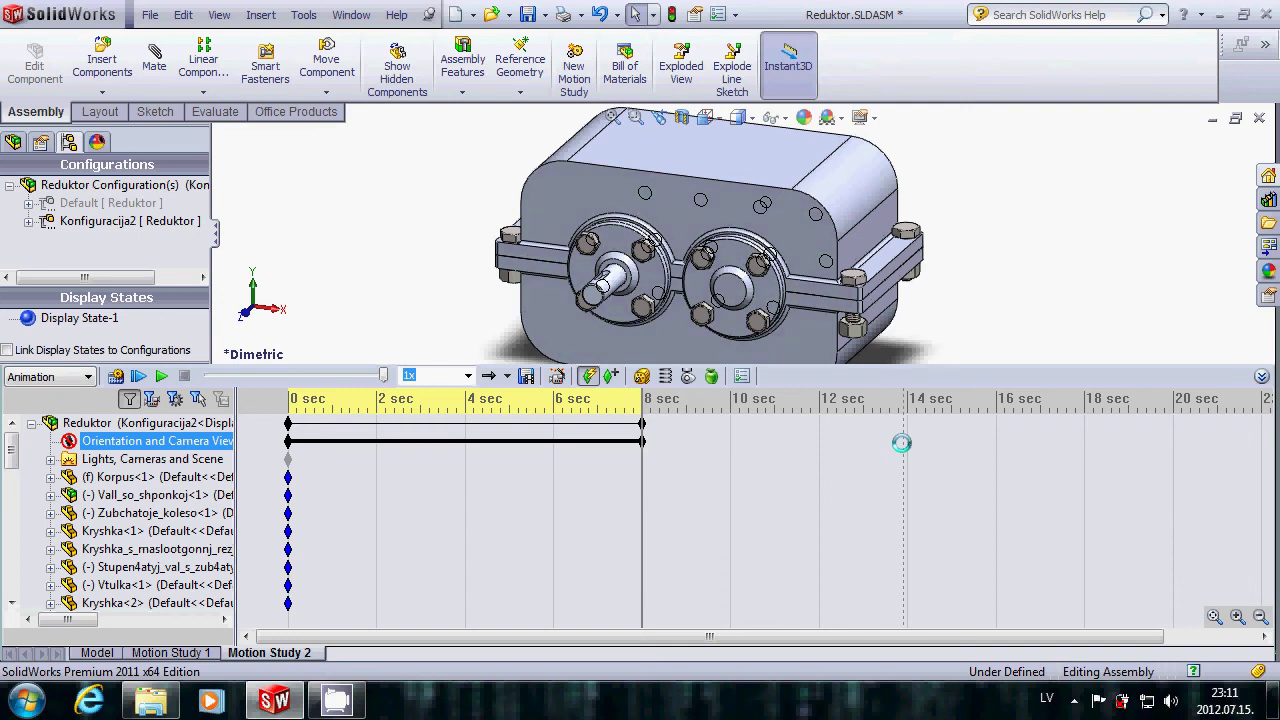
# Step: Zoom into an isometric close-up of the input shaft and place a camera key at 14 sec
pyautogui.rightClick(908, 435)
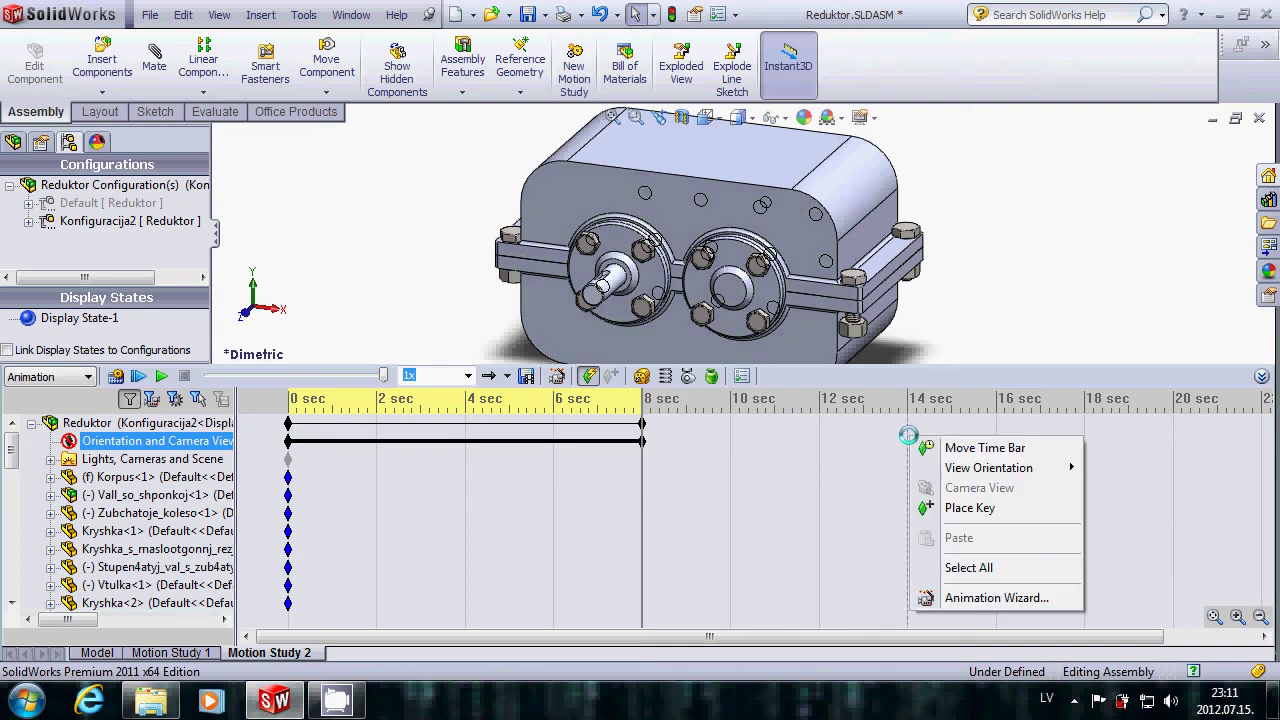
pyautogui.click(934, 317)
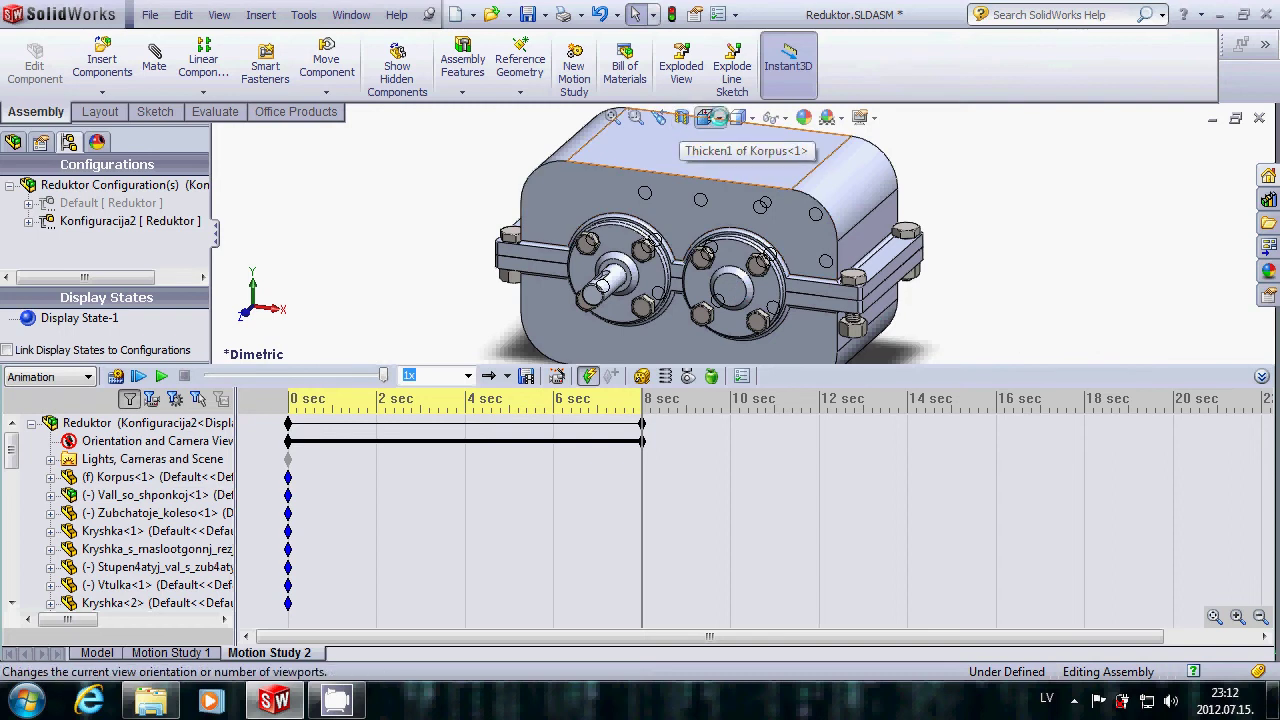
pyautogui.click(705, 118)
pyautogui.click(755, 142)
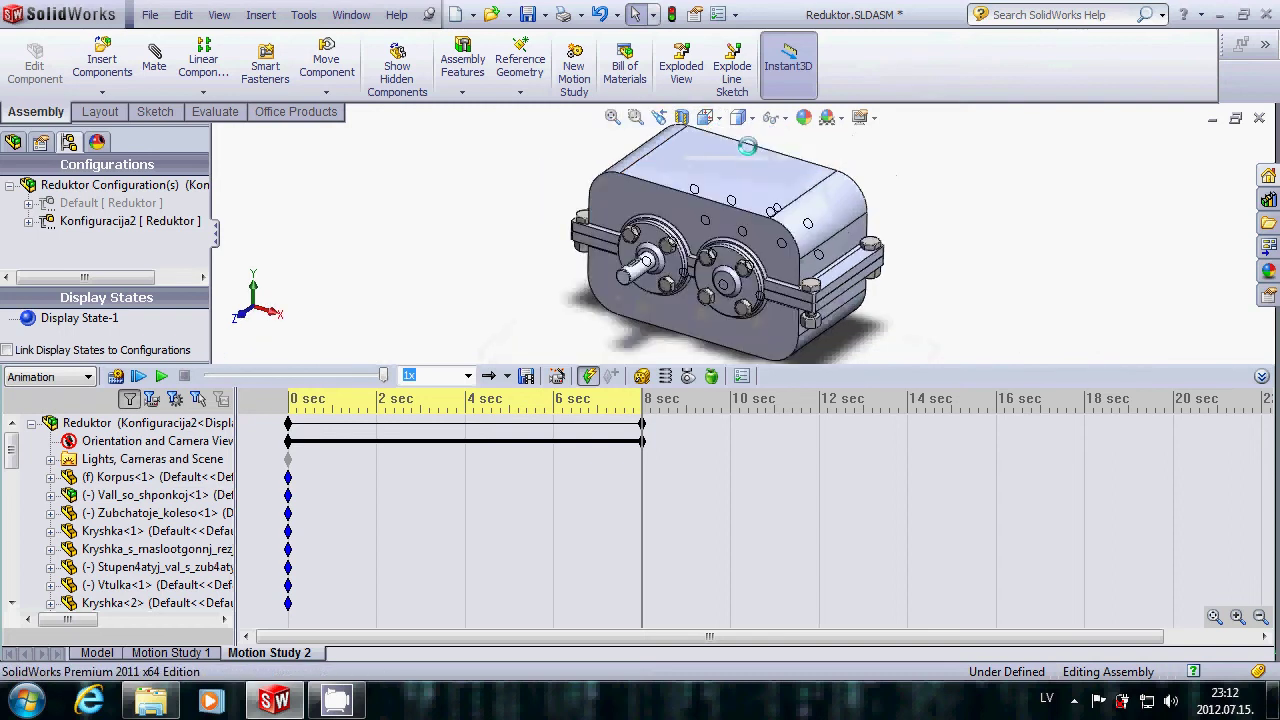
pyautogui.scroll(-2, 700, 202)
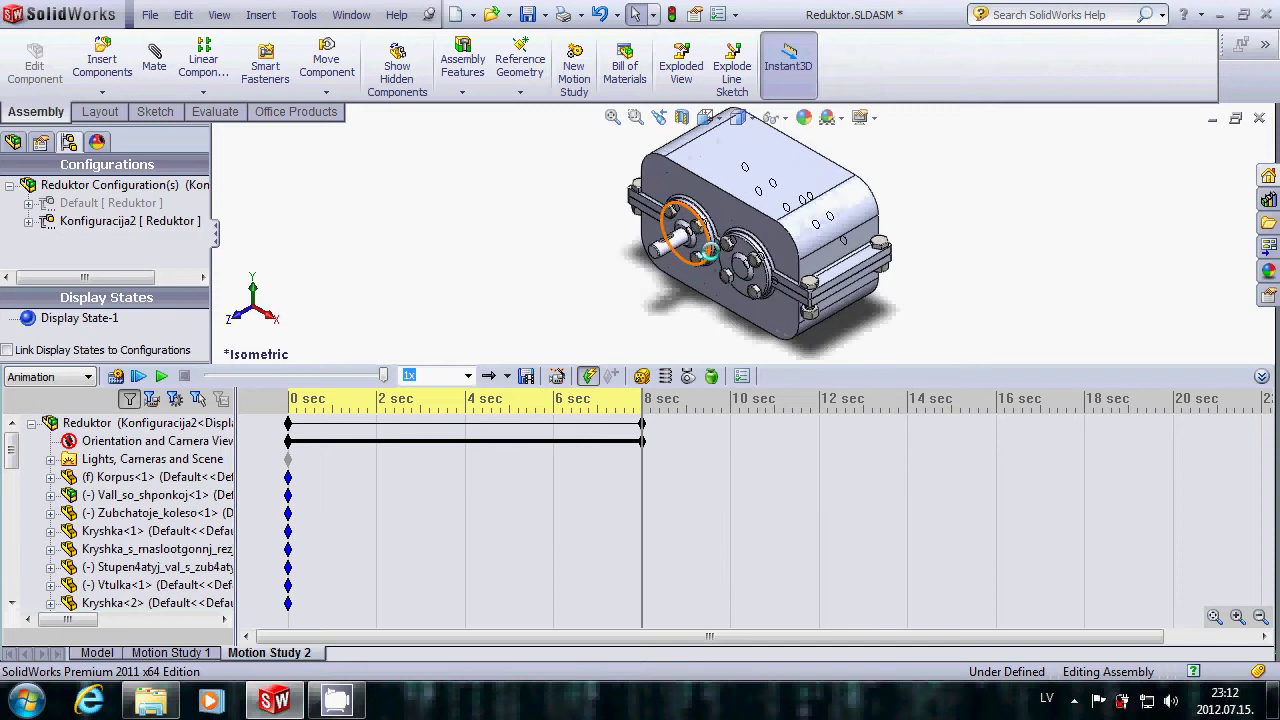
pyautogui.scroll(-2, 715, 199)
pyautogui.scroll(-2, 727, 196)
pyautogui.scroll(-2, 727, 196)
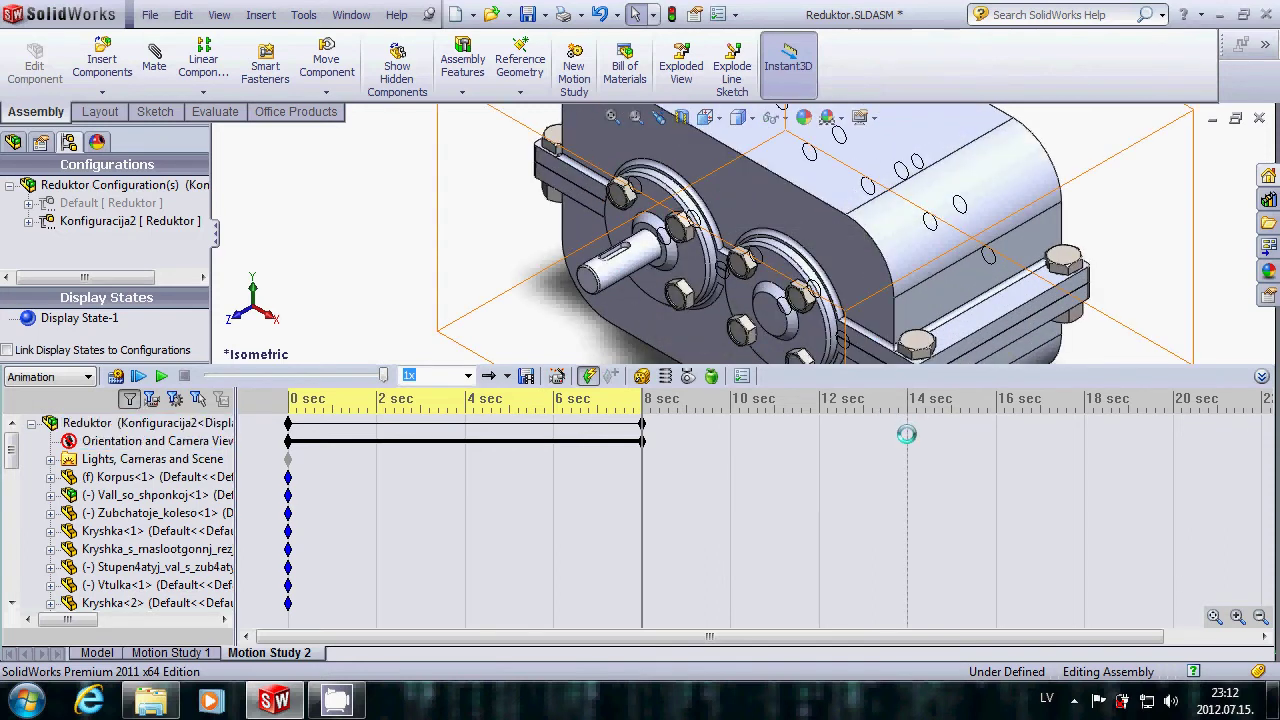
pyautogui.rightClick(906, 434)
pyautogui.click(933, 503)
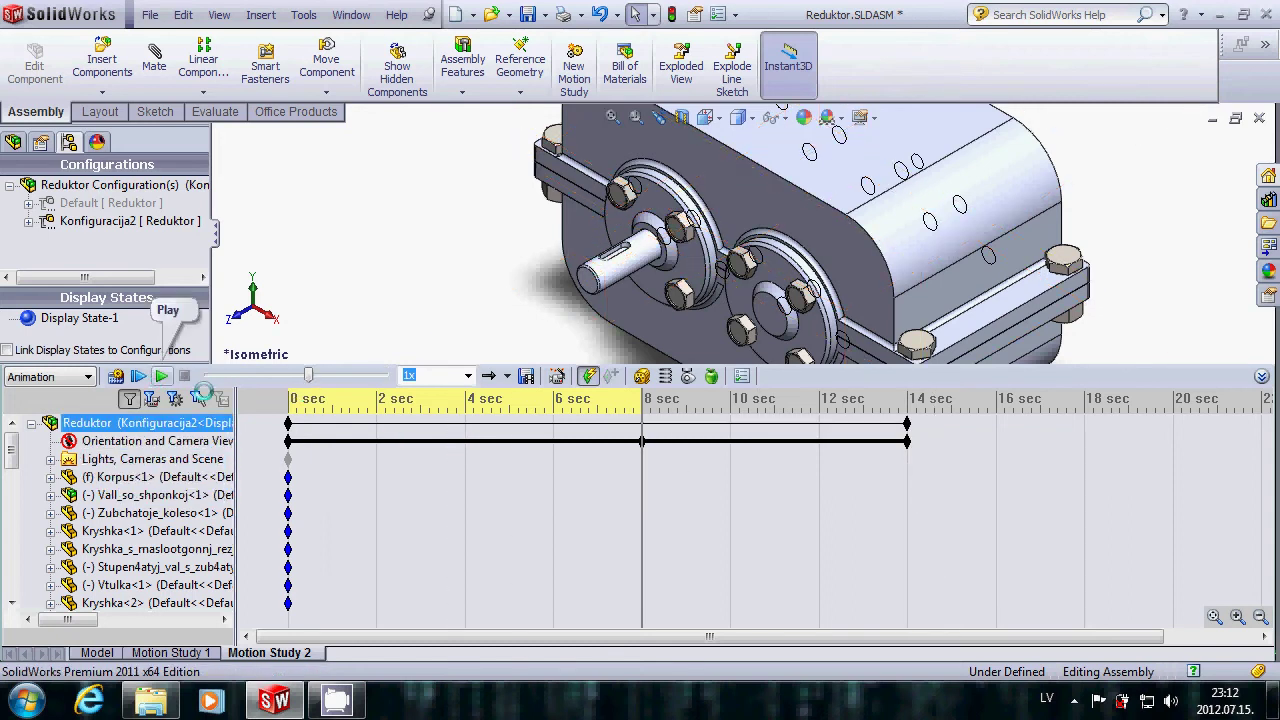
# Step: Rewind the time bar to 6 sec and play the study through the 14 sec camera key
pyautogui.moveTo(641, 478); pyautogui.dragTo(553, 477)
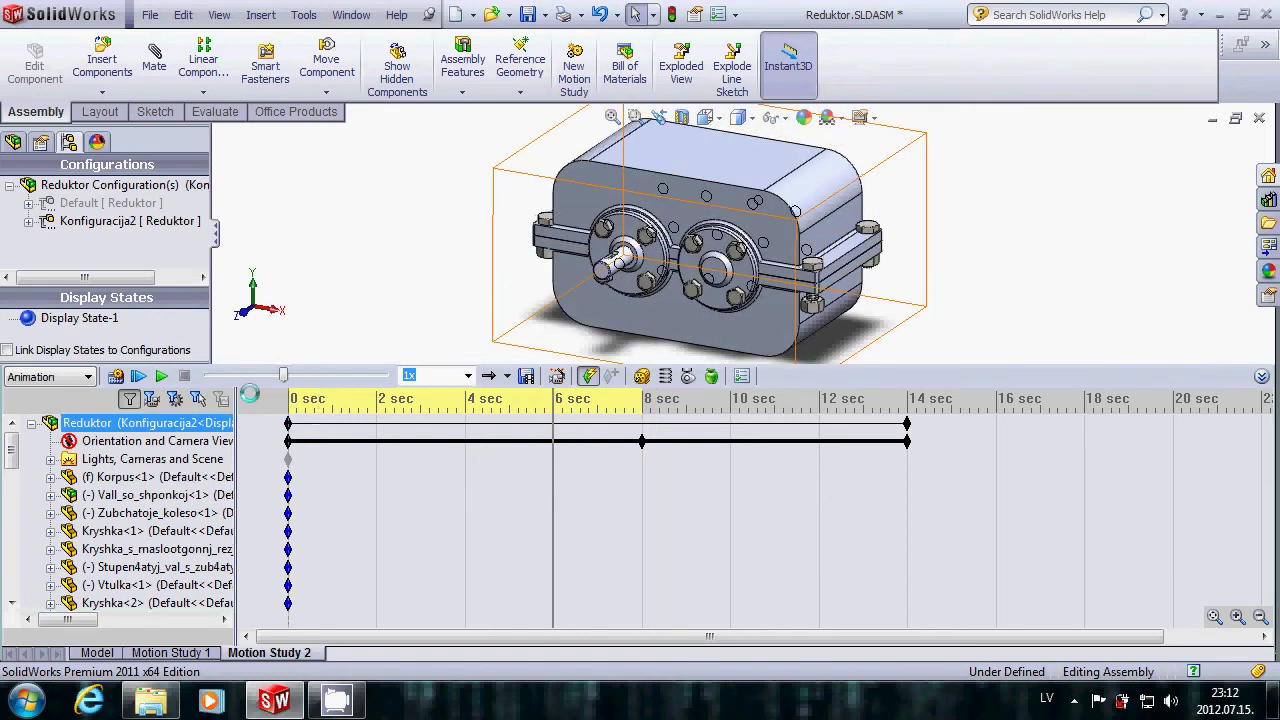
pyautogui.click(158, 376)
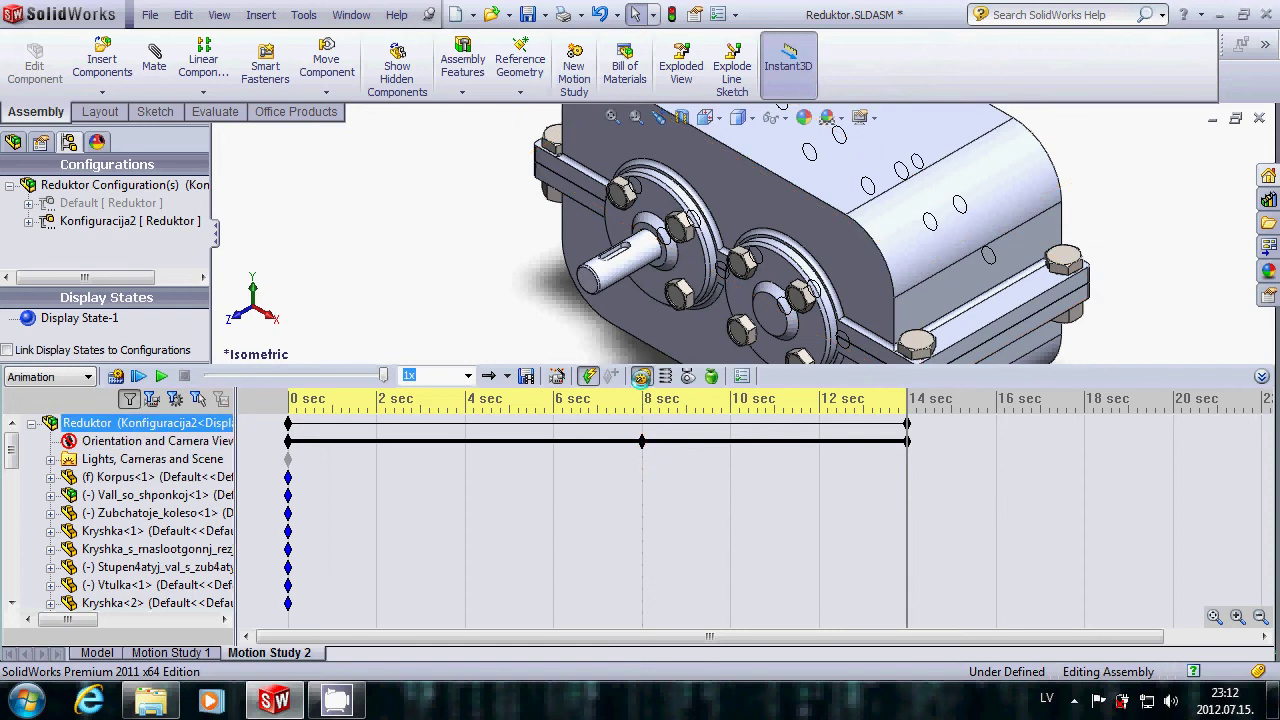
# Step: Add a rotary motor on the gearbox input shaft face, with direction set from the shaft edge
pyautogui.click(640, 377)
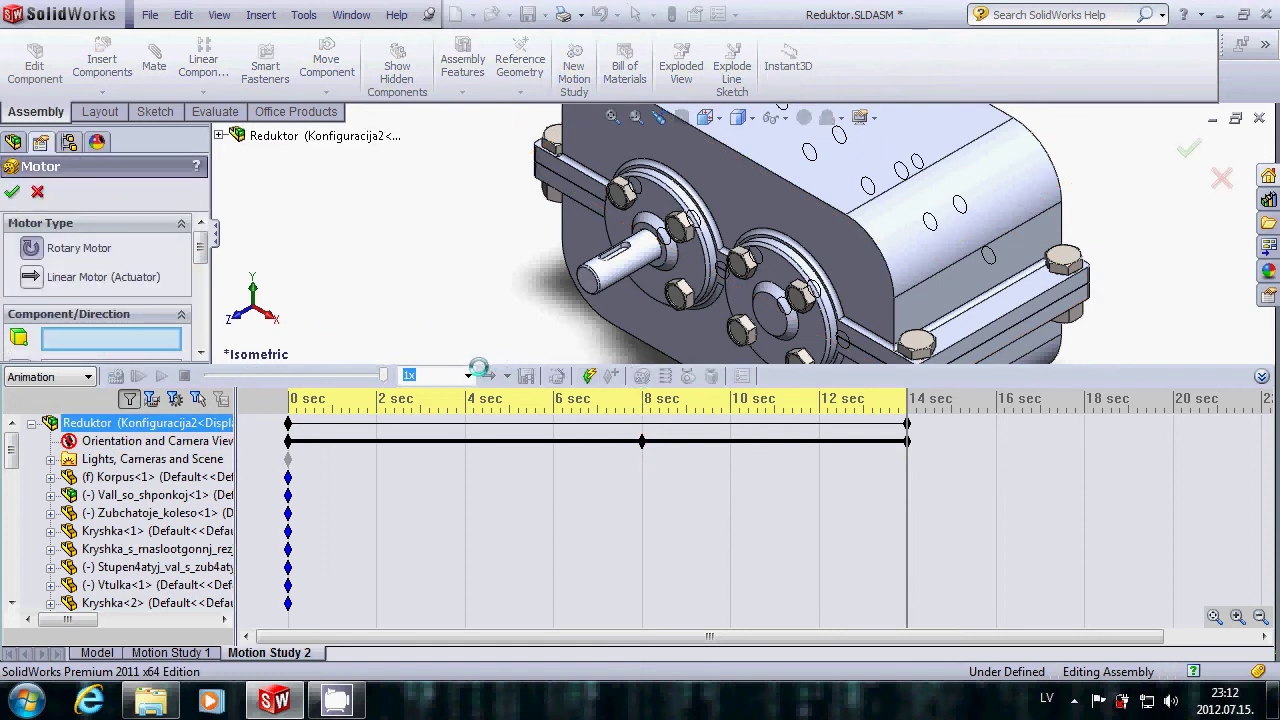
pyautogui.moveTo(1069, 365); pyautogui.dragTo(1060, 468)
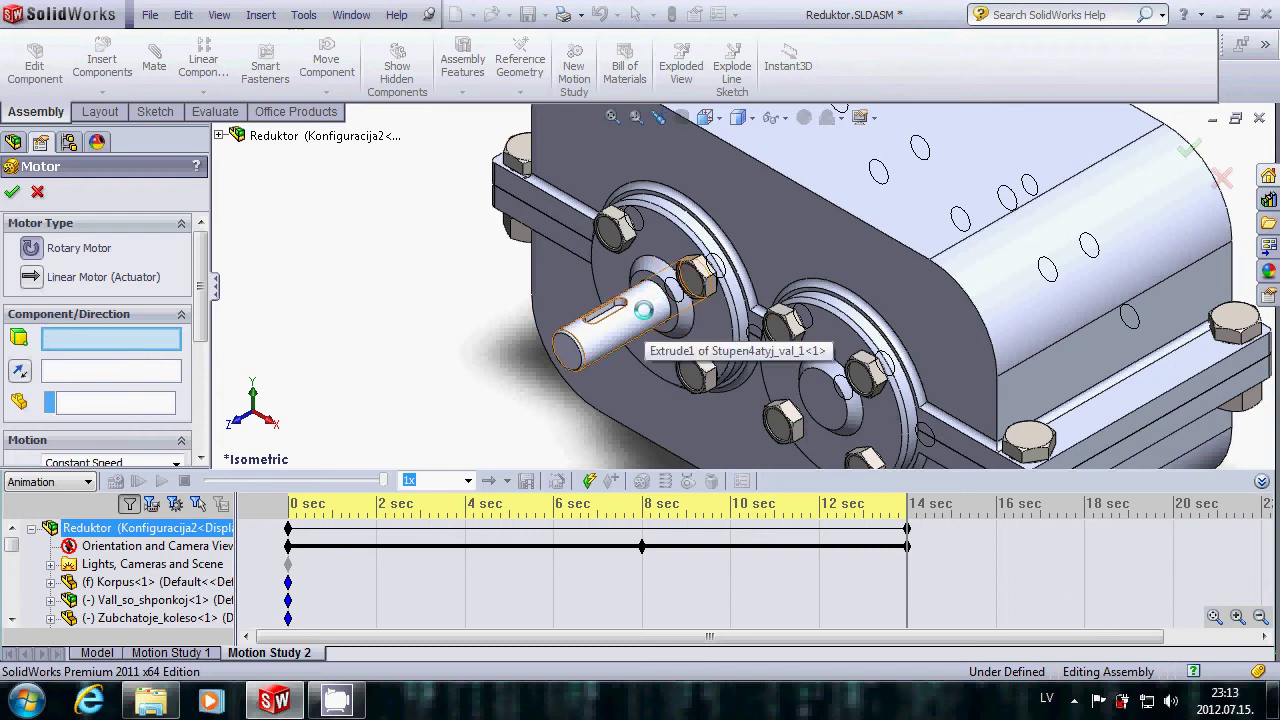
pyautogui.click(643, 311)
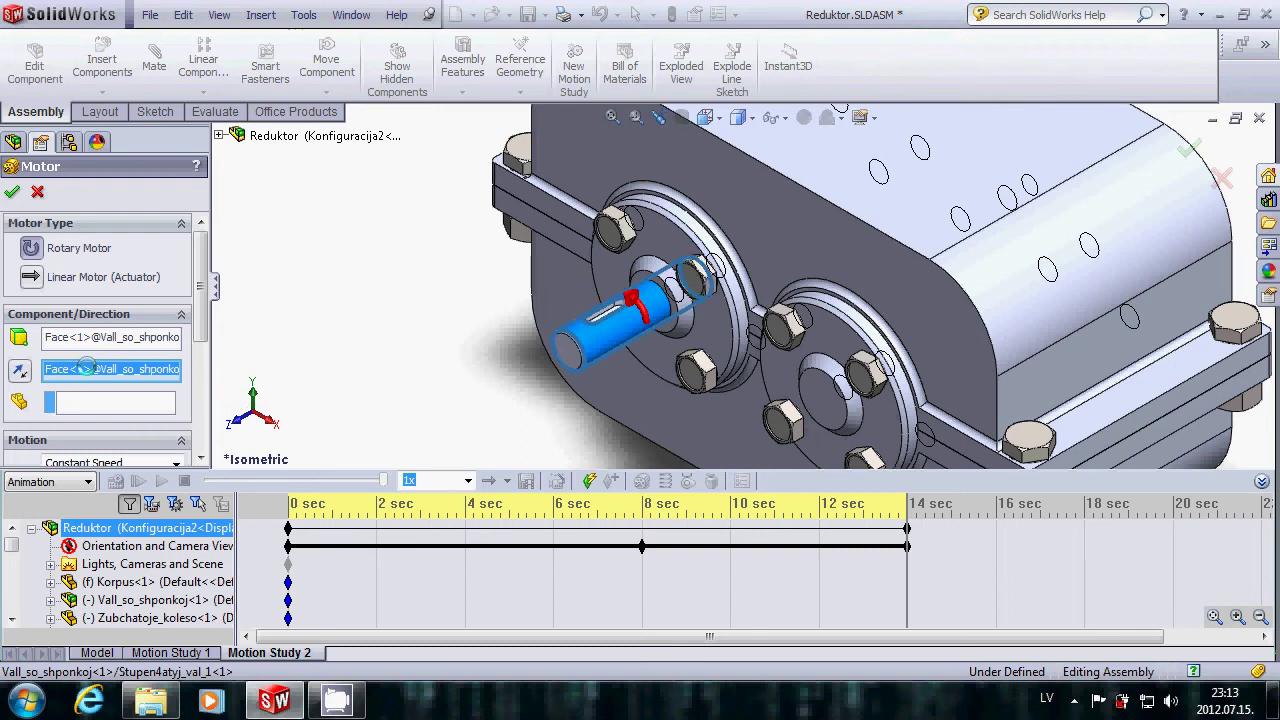
pyautogui.scroll(-3, 580, 340)
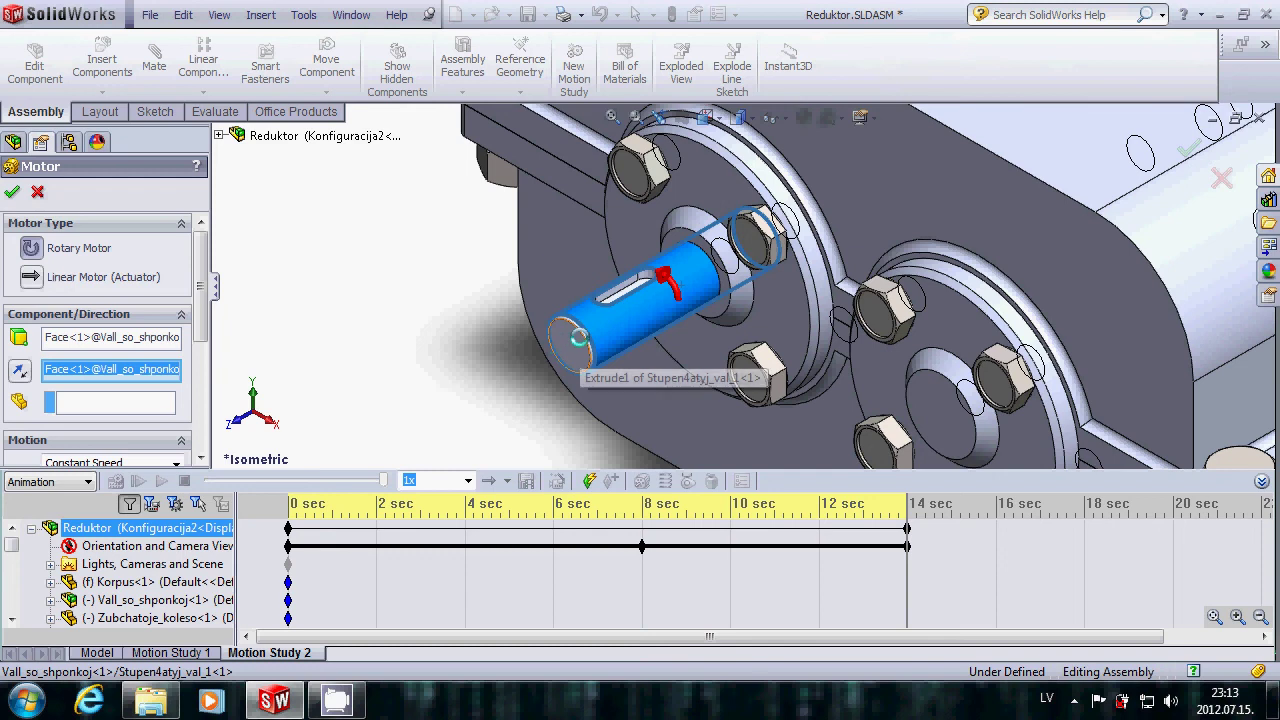
pyautogui.click(586, 333)
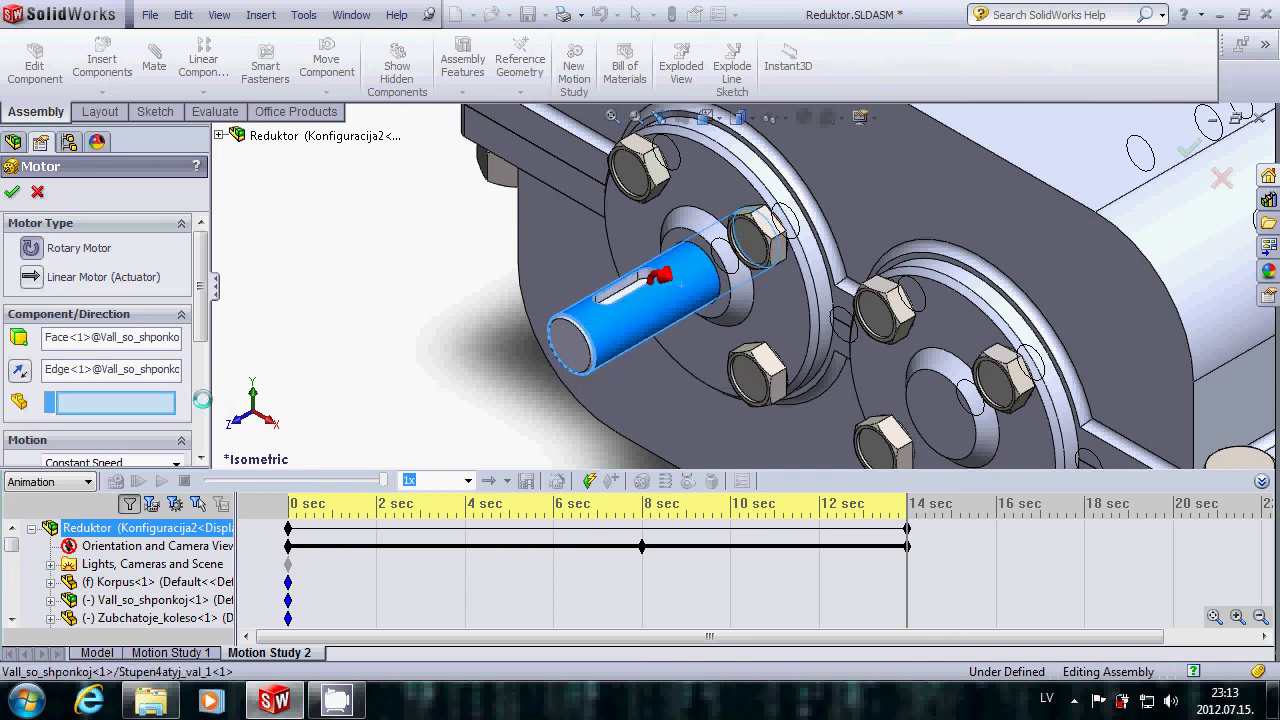
# Step: Change the motor speed from 100 RPM to 30 RPM and confirm the motor
pyautogui.scroll(-1, 202, 330)
pyautogui.scroll(-1, 202, 340)
pyautogui.scroll(-1, 202, 360)
pyautogui.scroll(-1, 203, 380)
pyautogui.scroll(-1, 203, 400)
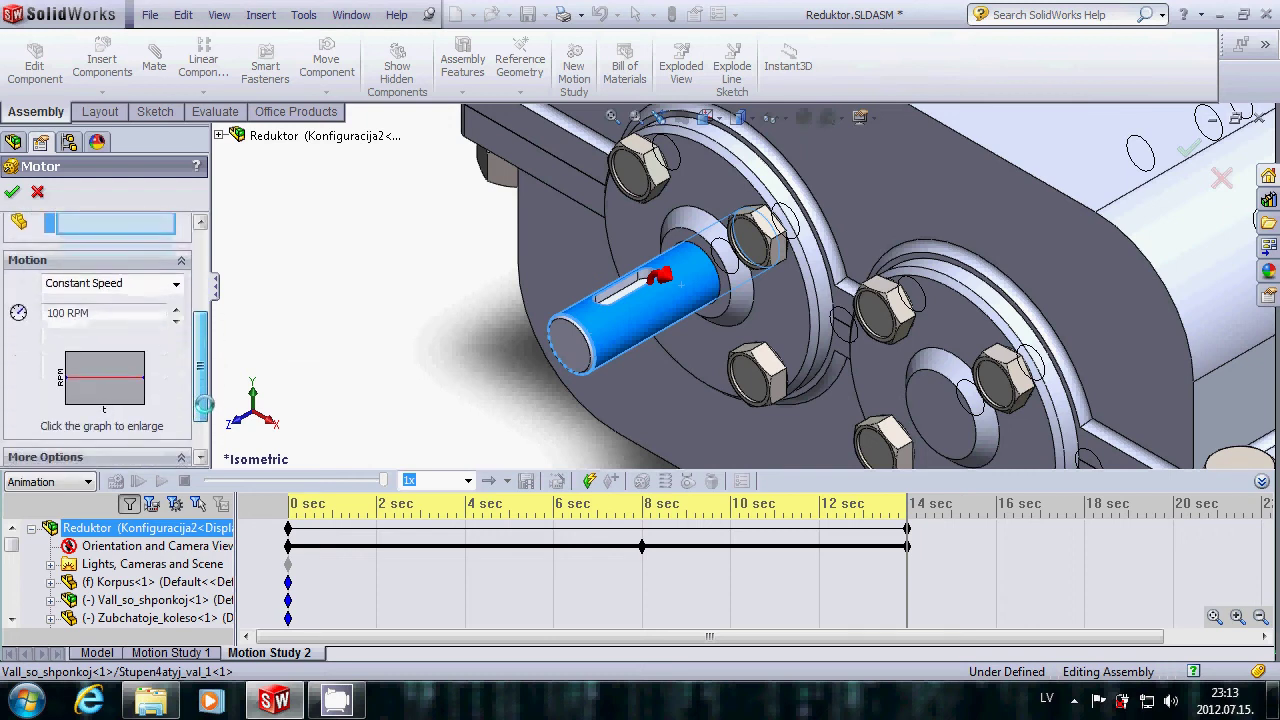
pyautogui.moveTo(116, 314); pyautogui.dragTo(22, 312)
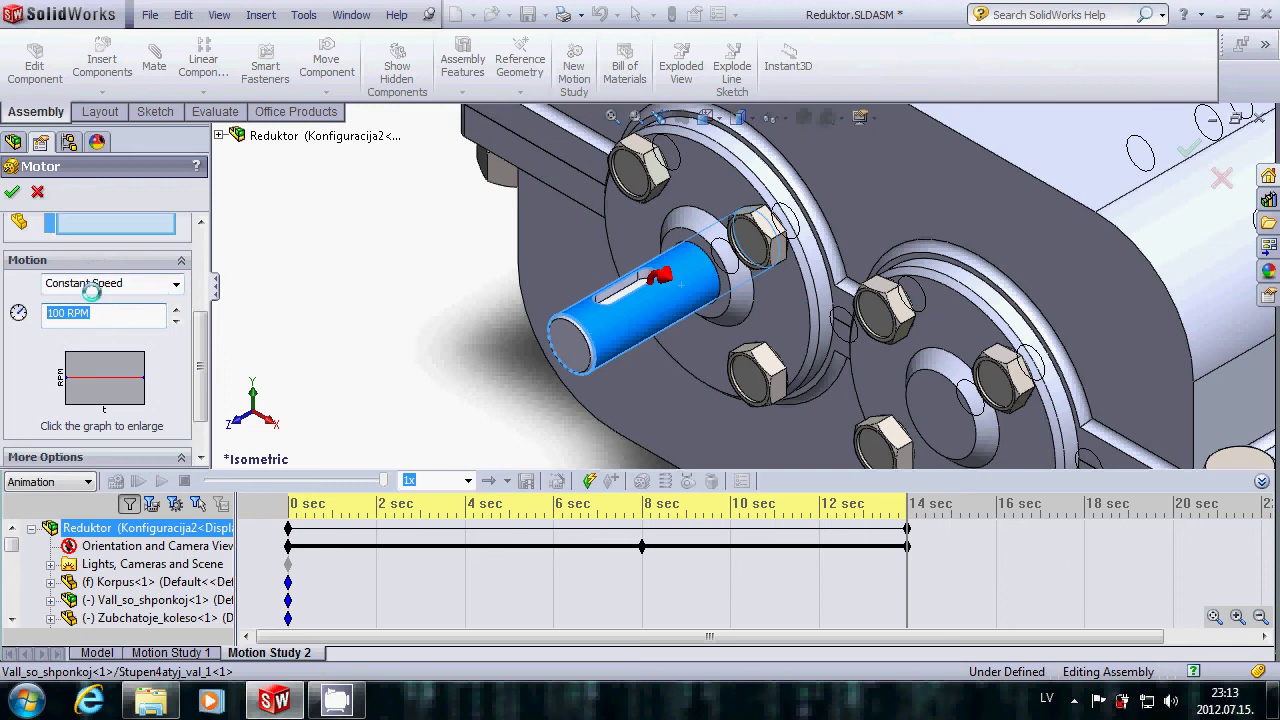
pyautogui.write('30')
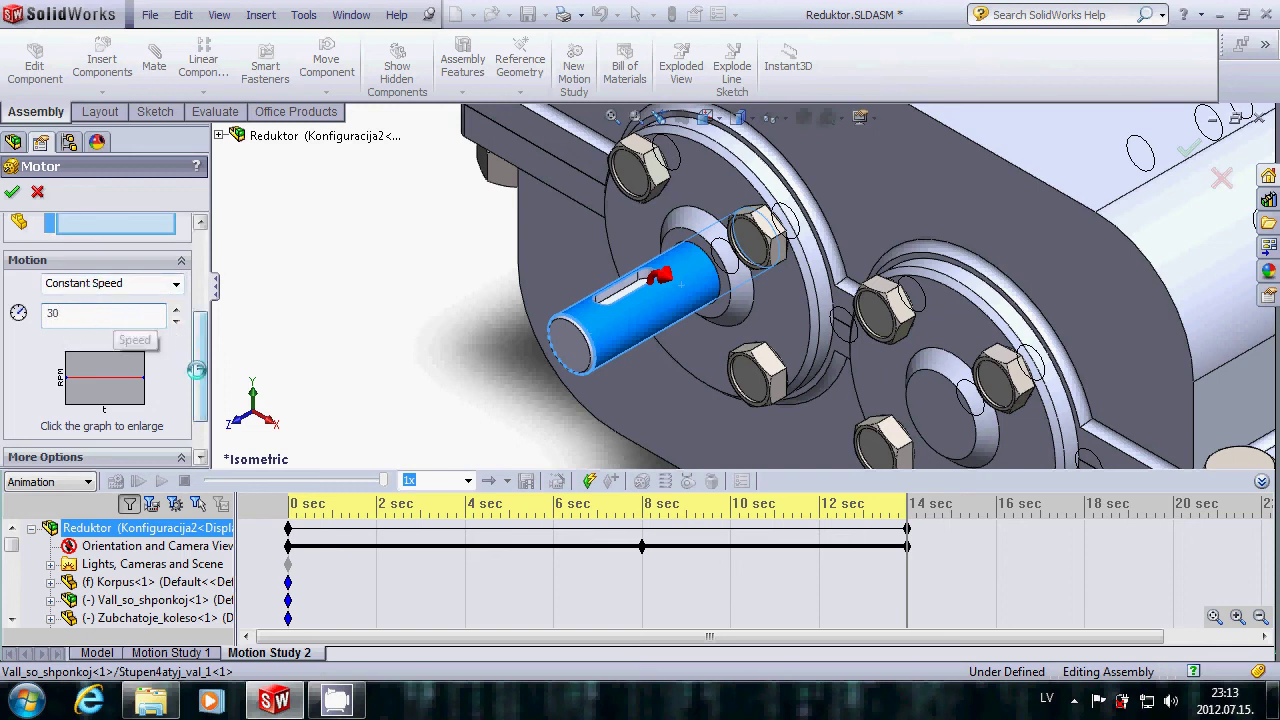
pyautogui.moveTo(200, 365); pyautogui.dragTo(200, 275)
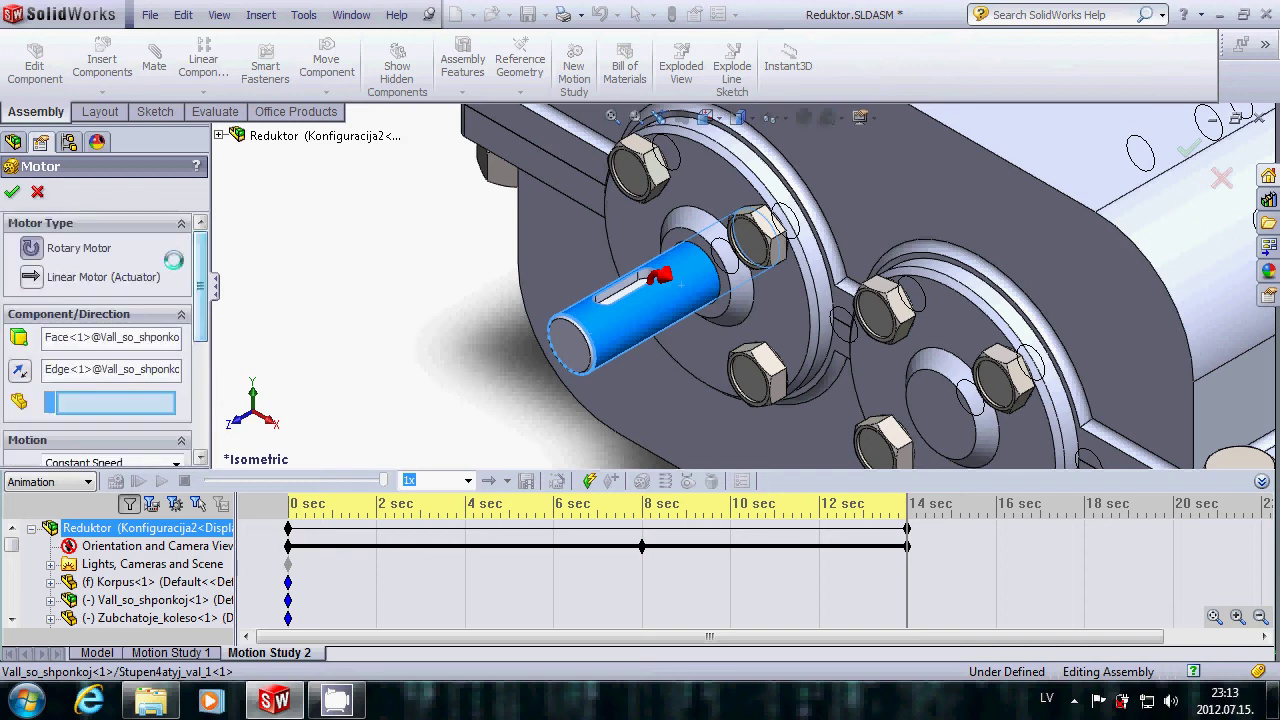
pyautogui.click(10, 193)
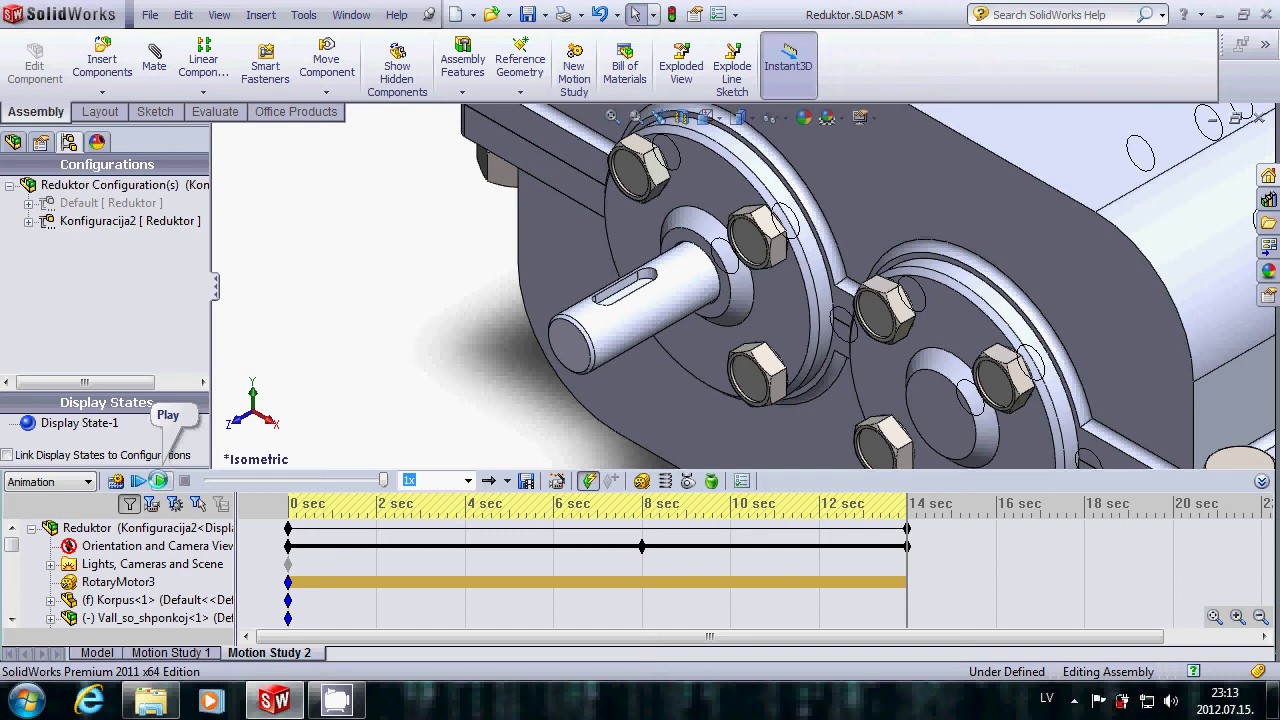
# Step: Play Motion Study 2, select RotaryMotor3, and calculate the study
pyautogui.click(158, 481)
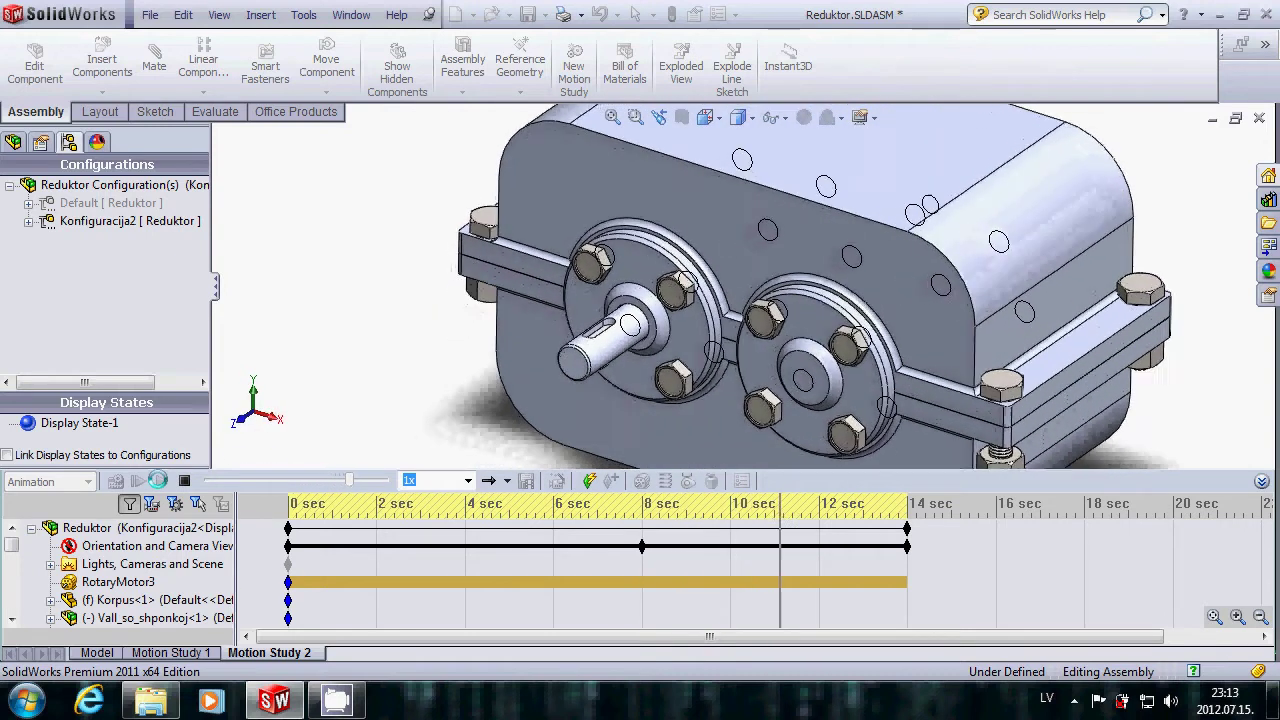
pyautogui.click(94, 580)
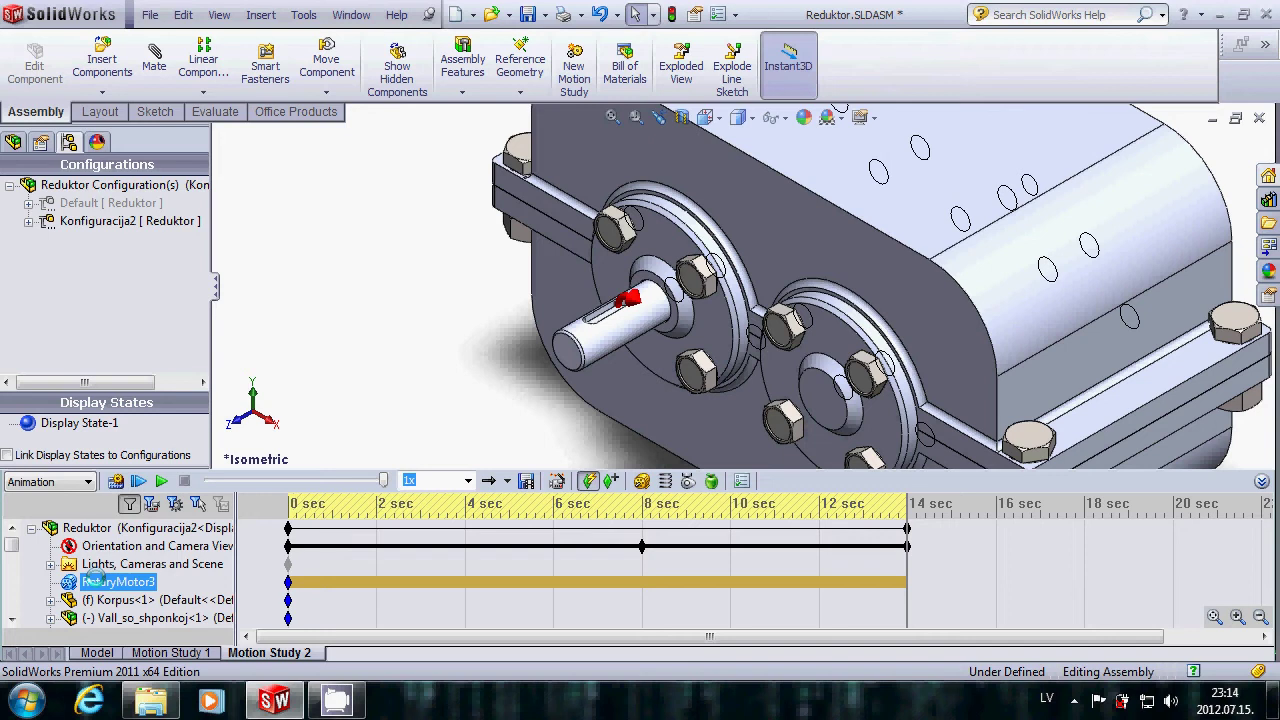
pyautogui.click(115, 481)
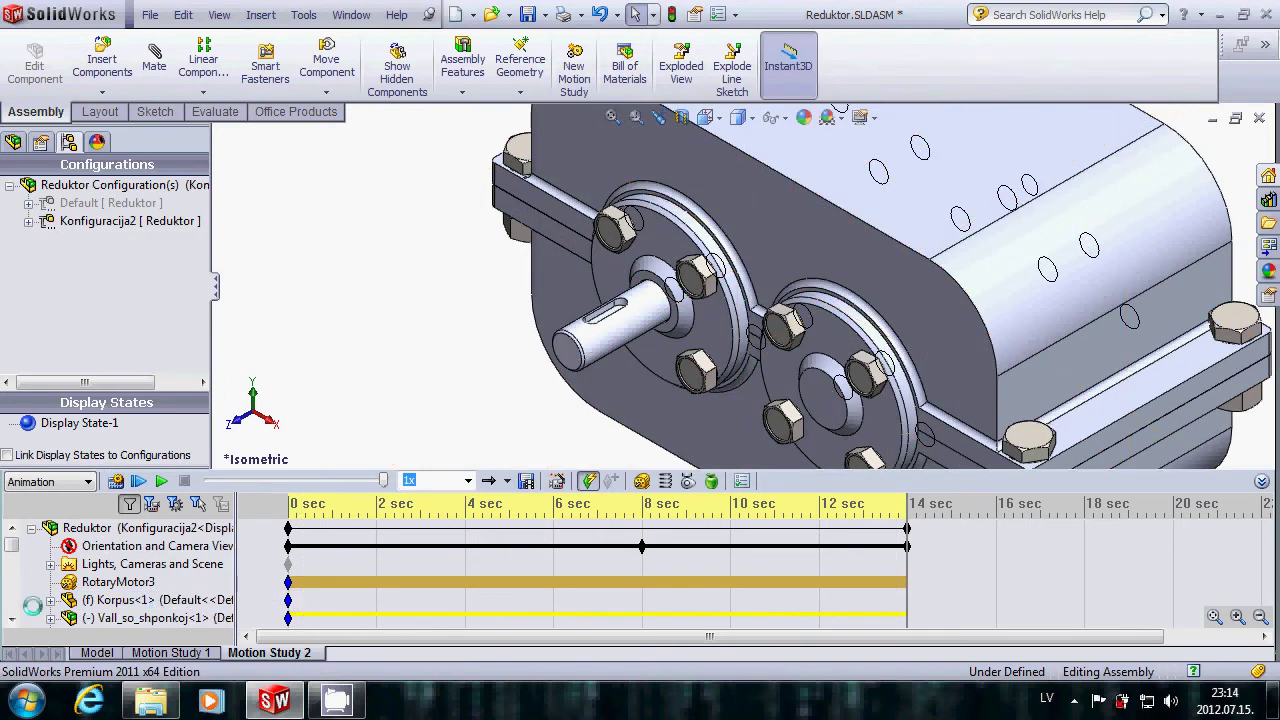
# Step: Step through the study's top entries, from RotaryMotor3 to Lights, Cameras and Scene
pyautogui.click(142, 581)
pyautogui.click(140, 600)
pyautogui.click(140, 545)
pyautogui.click(130, 581)
pyautogui.click(148, 564)
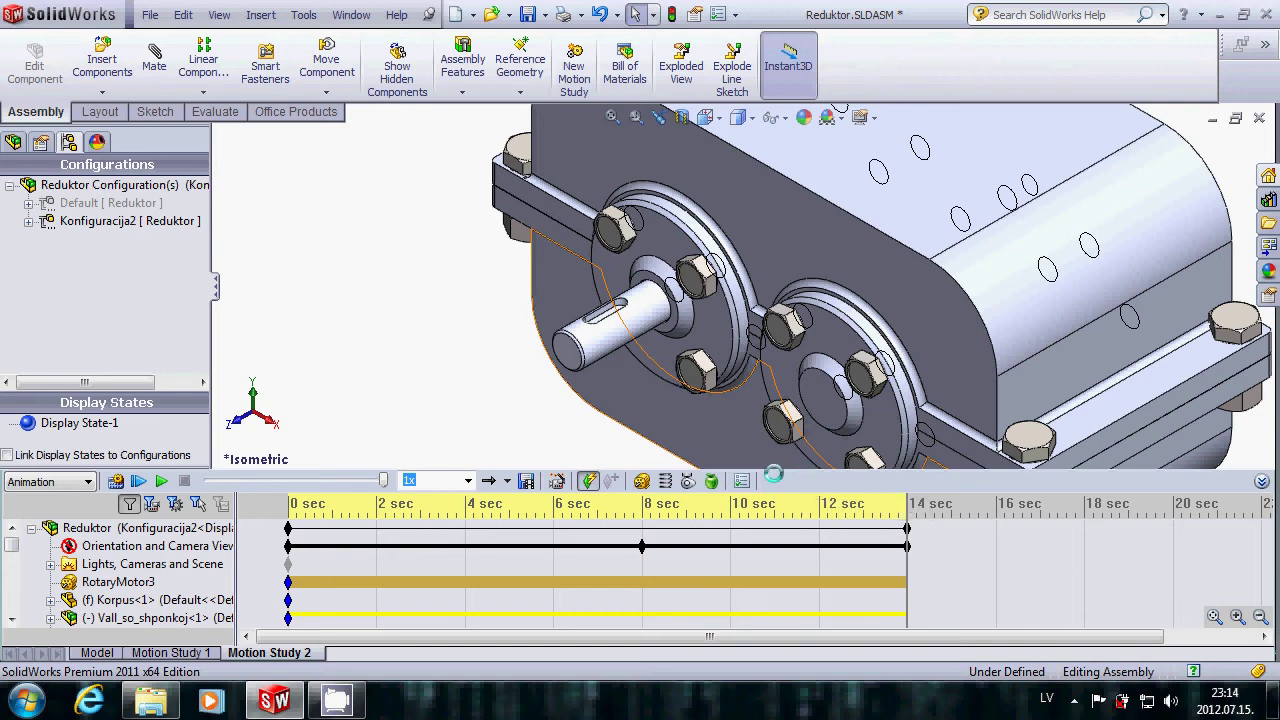
# Step: Enlarge the timeline area and review the Vall_so_shponkoj shaft and Kryshka lid rows
pyautogui.moveTo(774, 469); pyautogui.dragTo(774, 389)
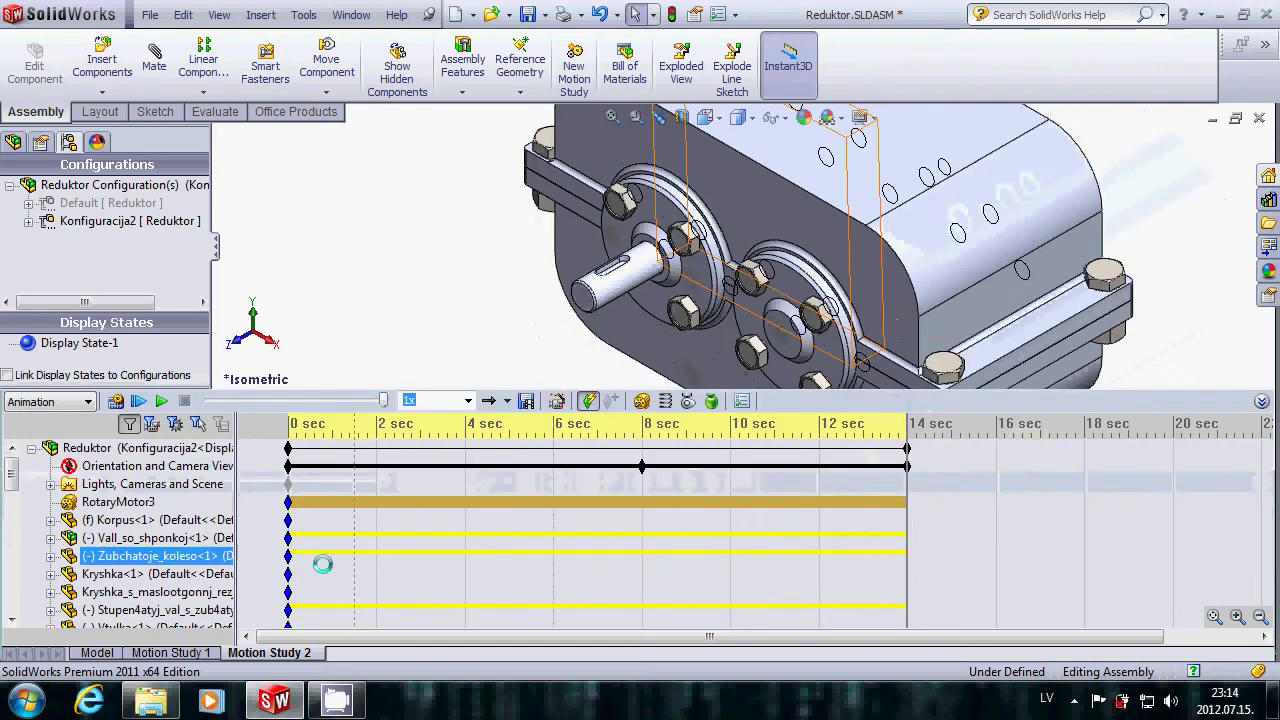
pyautogui.click(120, 537)
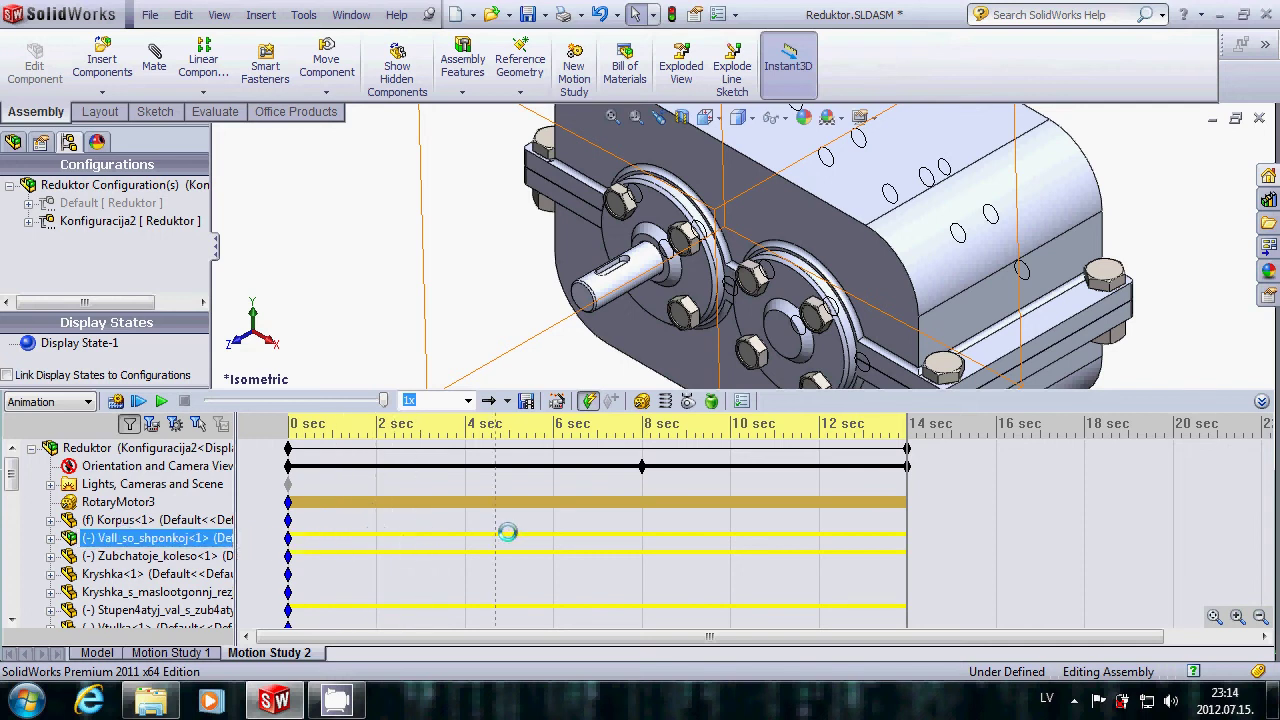
pyautogui.click(140, 573)
pyautogui.press('Down')
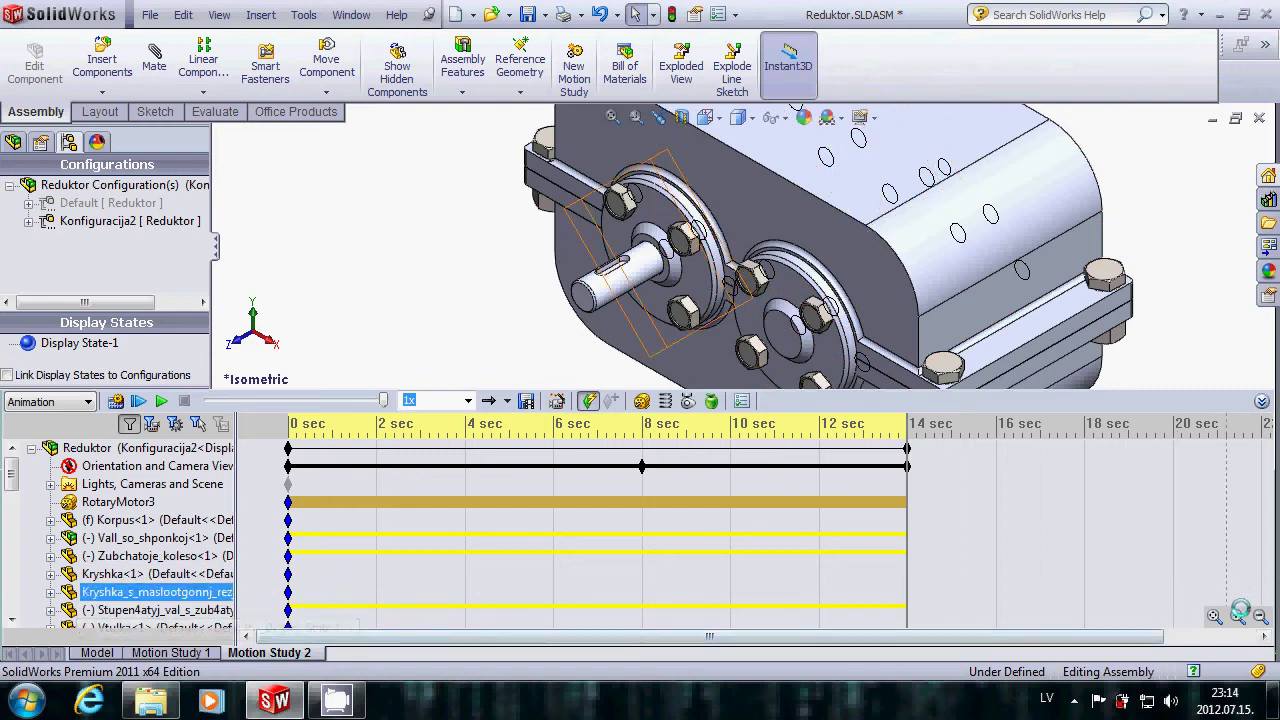
pyautogui.press('Down')
# Step: Zoom the timeline out to 30 sec and back, returning to 0 sec on the RotaryMotor3 start key
pyautogui.click(1259, 616)
pyautogui.press('Escape')
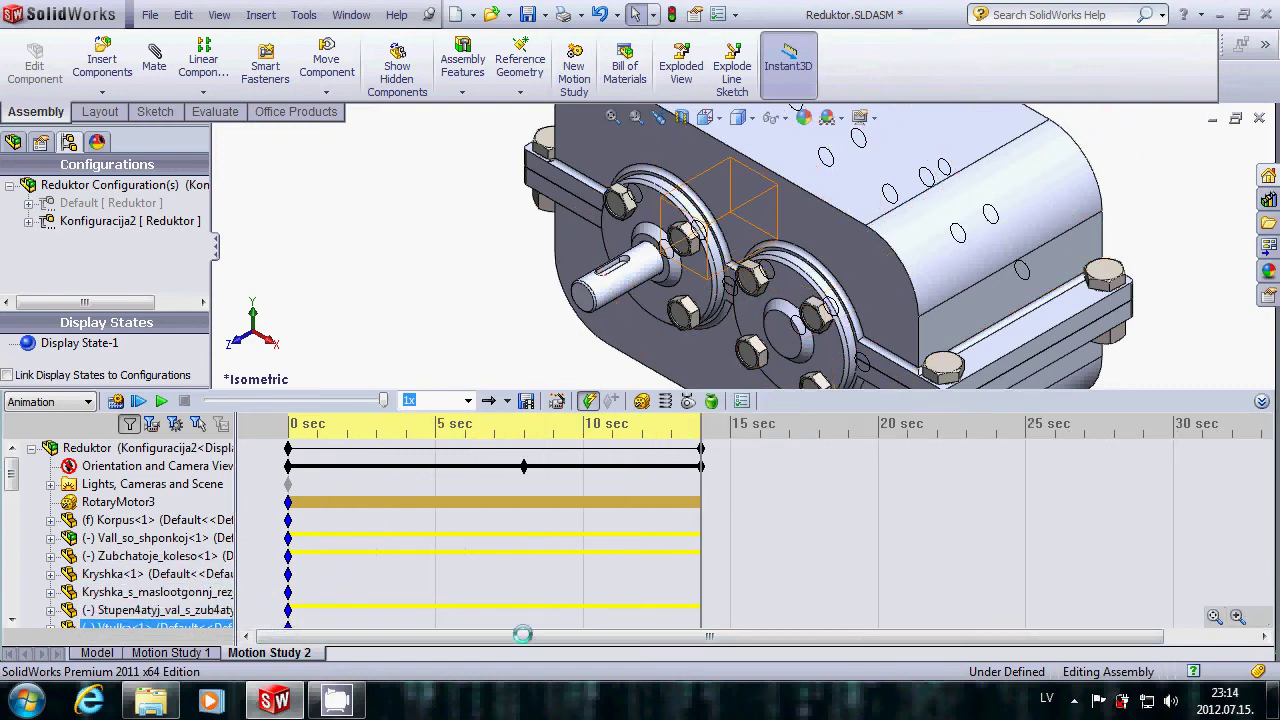
pyautogui.moveTo(9, 480)
pyautogui.mouseDown()
pyautogui.moveTo(9, 600)
pyautogui.moveTo(12, 456)
pyautogui.mouseUp()
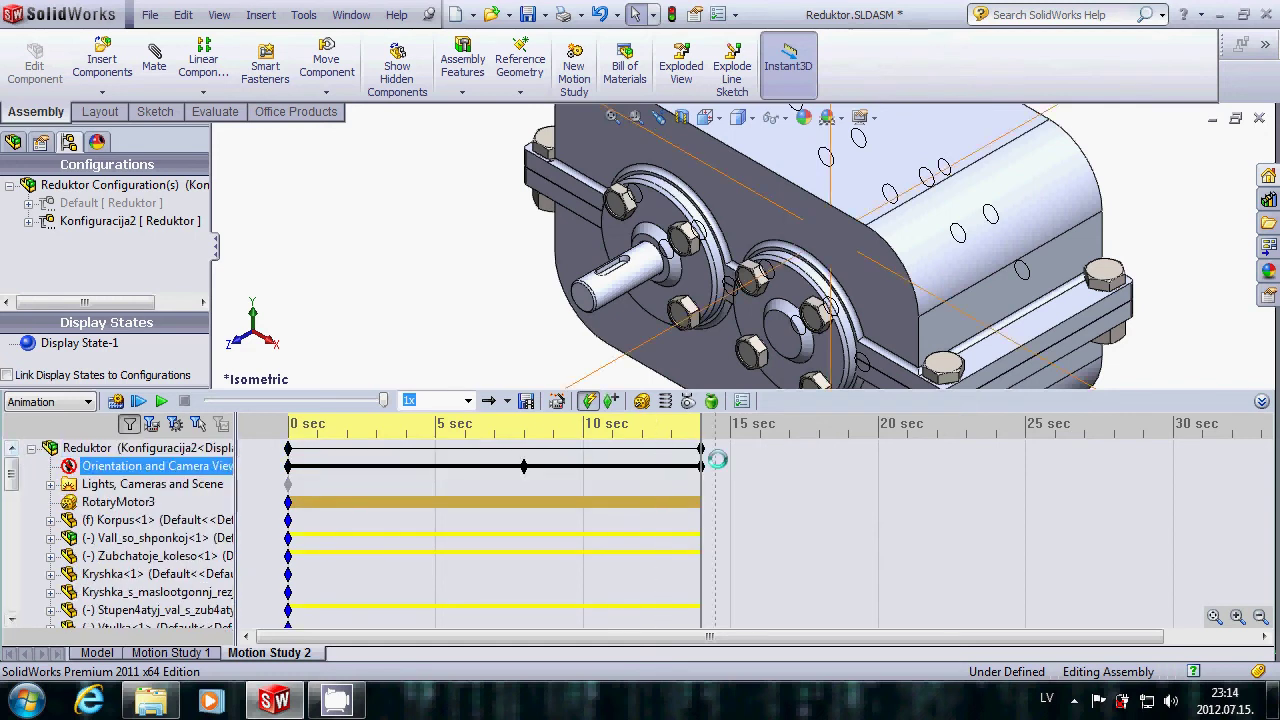
pyautogui.click(938, 467)
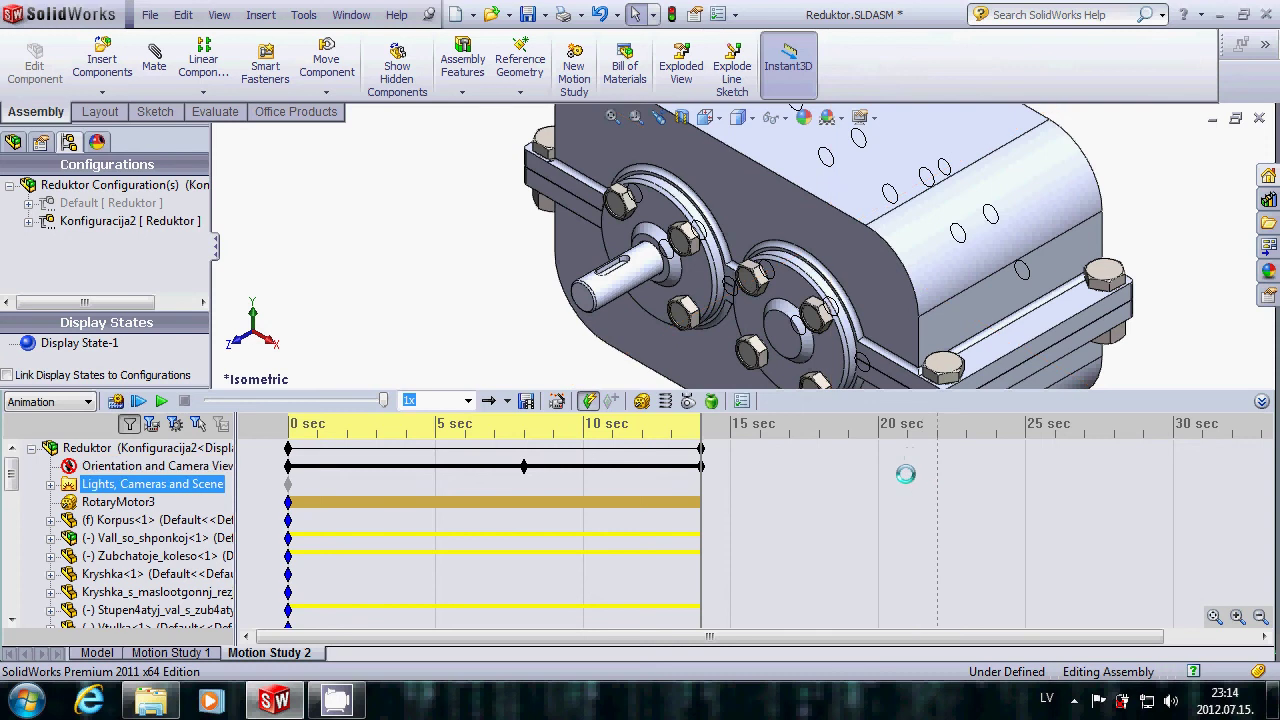
pyautogui.click(1237, 616)
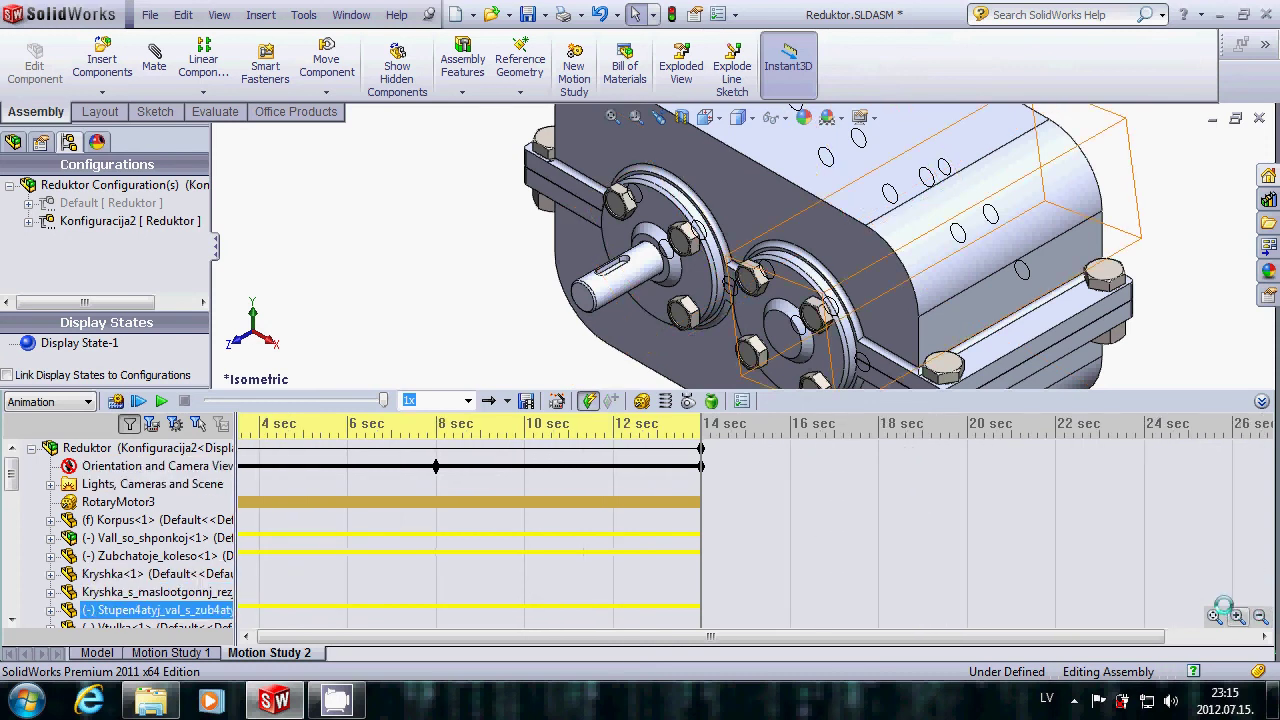
pyautogui.click(292, 637)
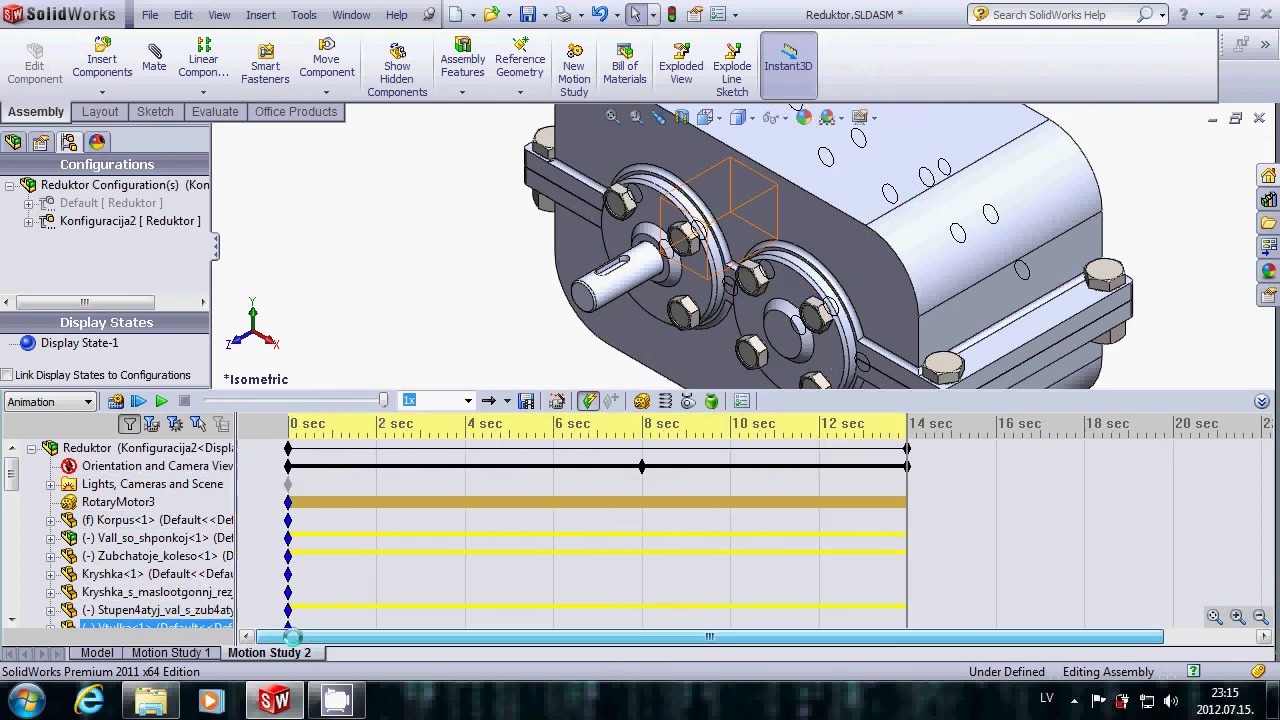
pyautogui.click(293, 502)
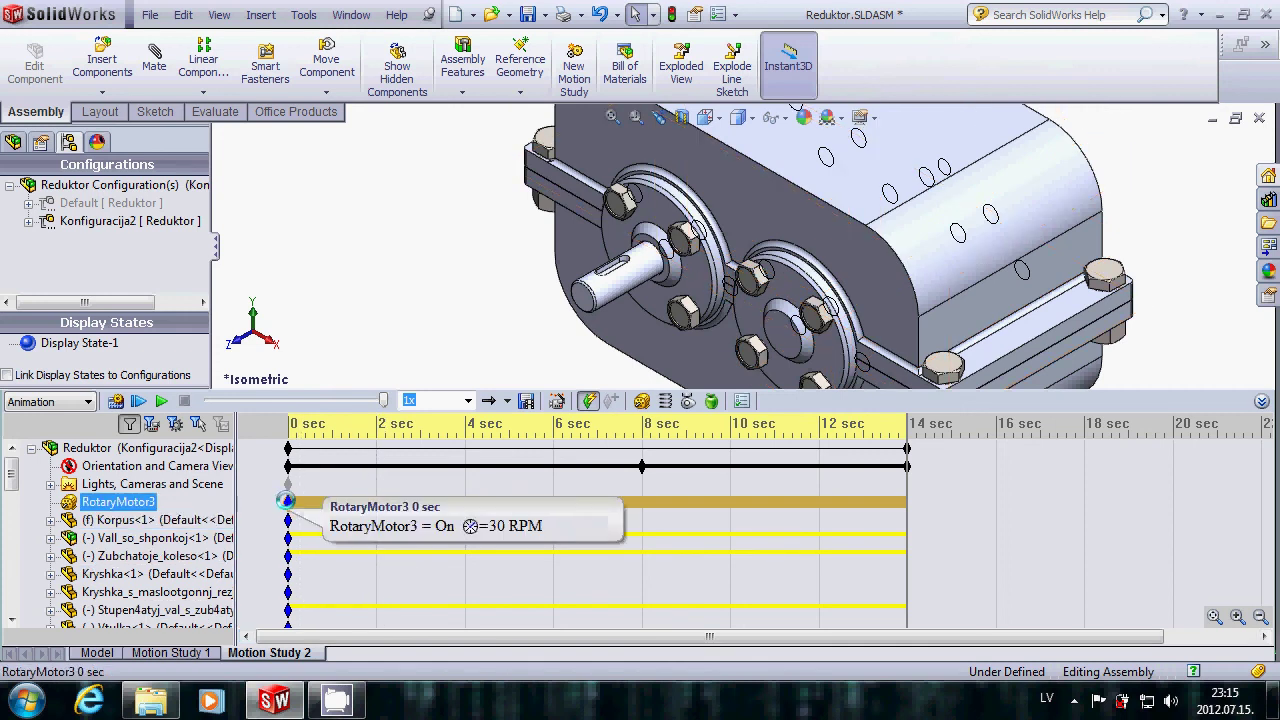
# Step: Move the RotaryMotor3 start key to 6 sec with Edit Key Point Time and recalculate
pyautogui.rightClick(286, 501)
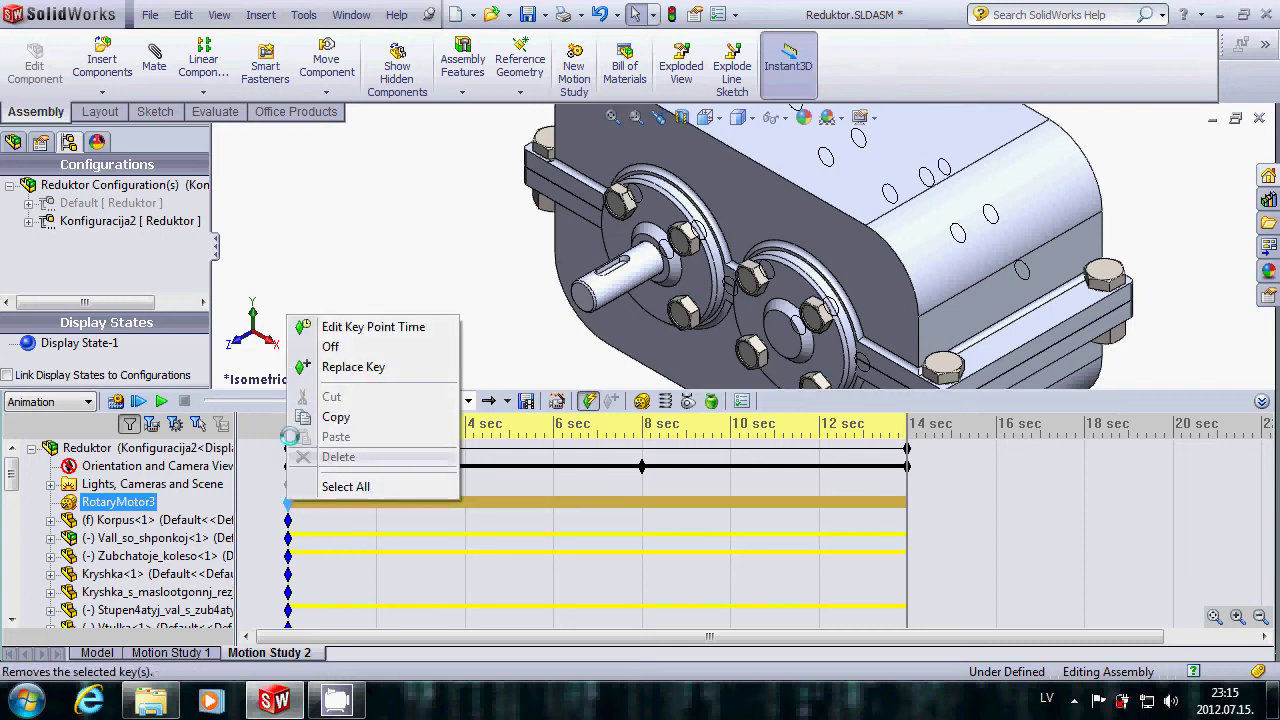
pyautogui.click(355, 326)
pyautogui.write('6')
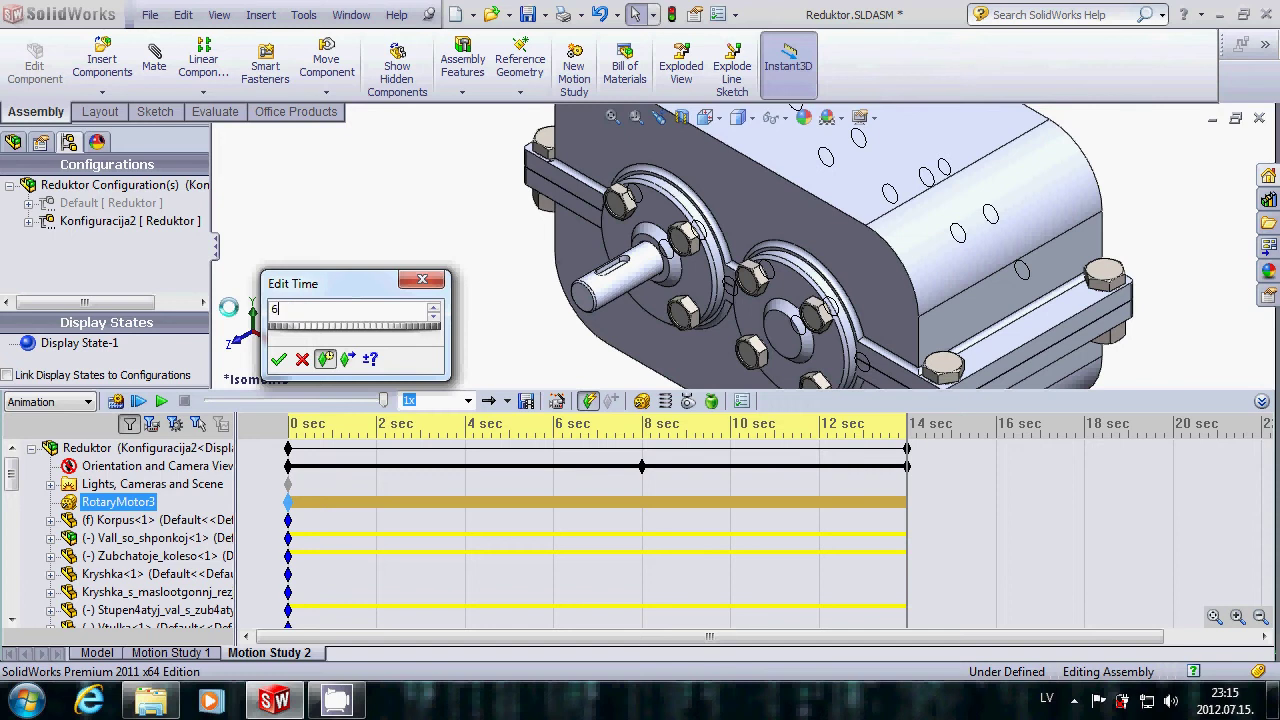
pyautogui.press('Return')
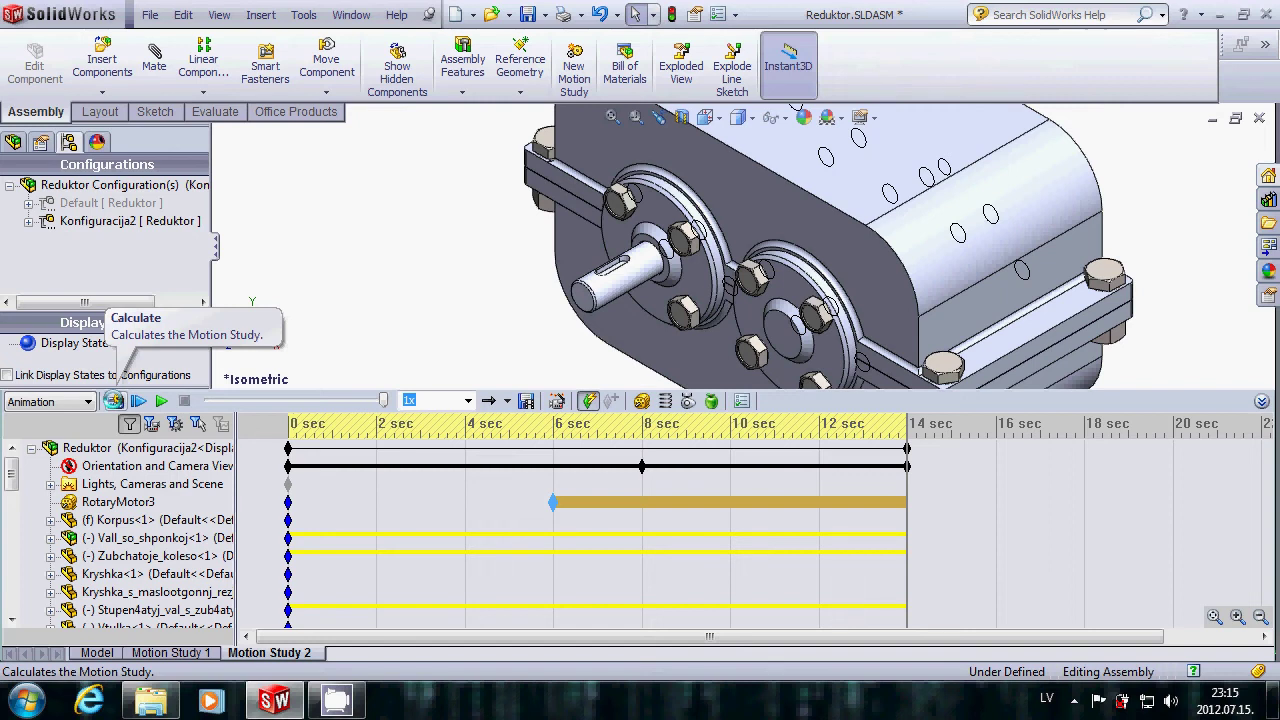
pyautogui.click(113, 401)
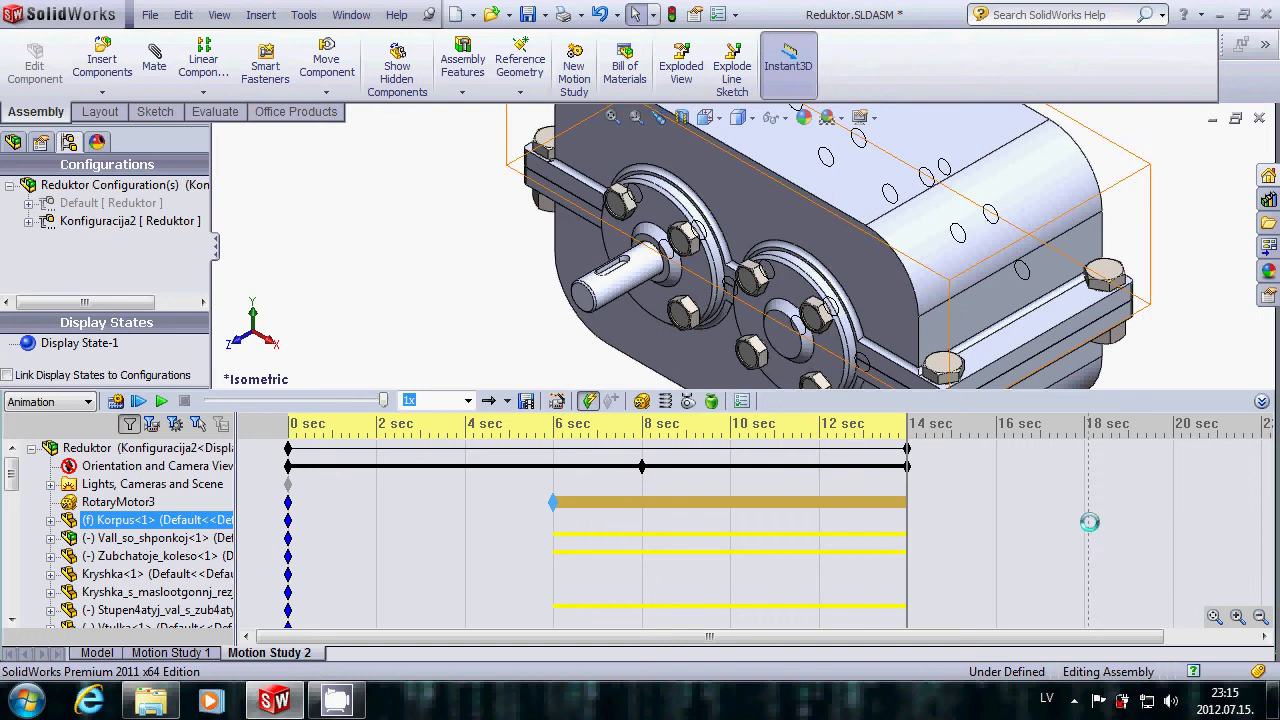
# Step: Place a camera view key at 16 sec on the Orientation and Camera Views row
pyautogui.click(894, 505)
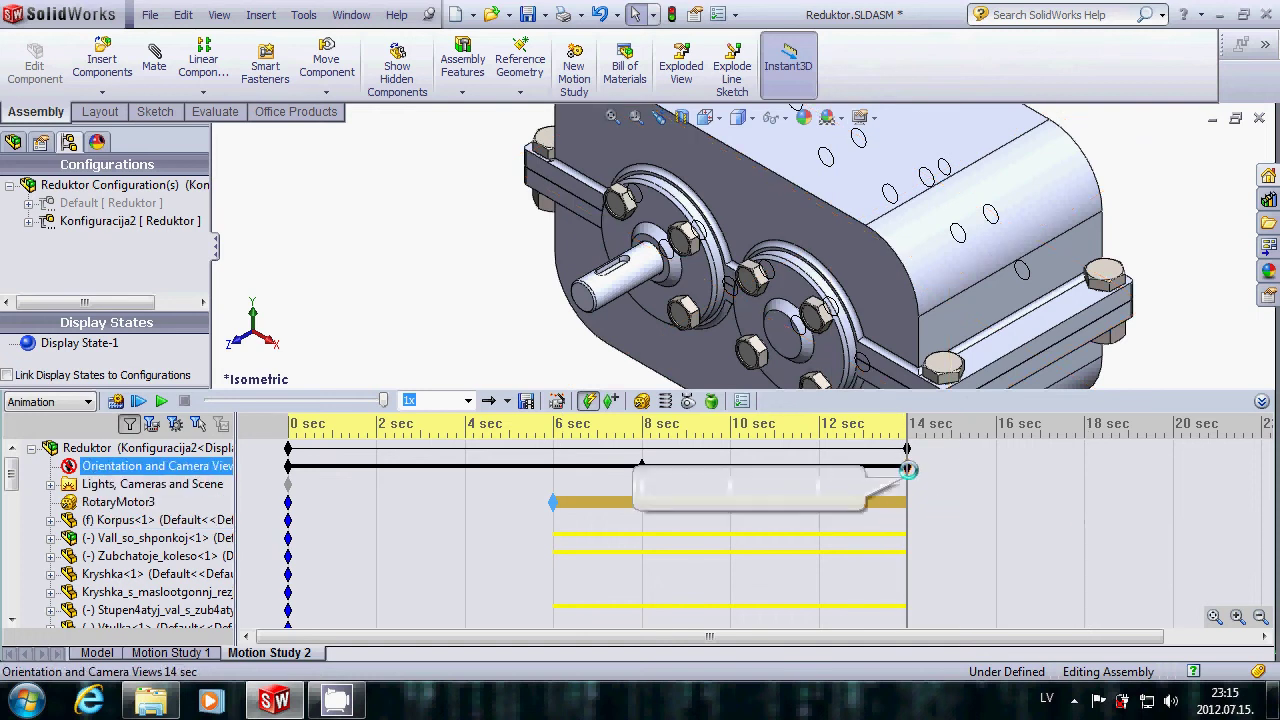
pyautogui.click(1045, 452)
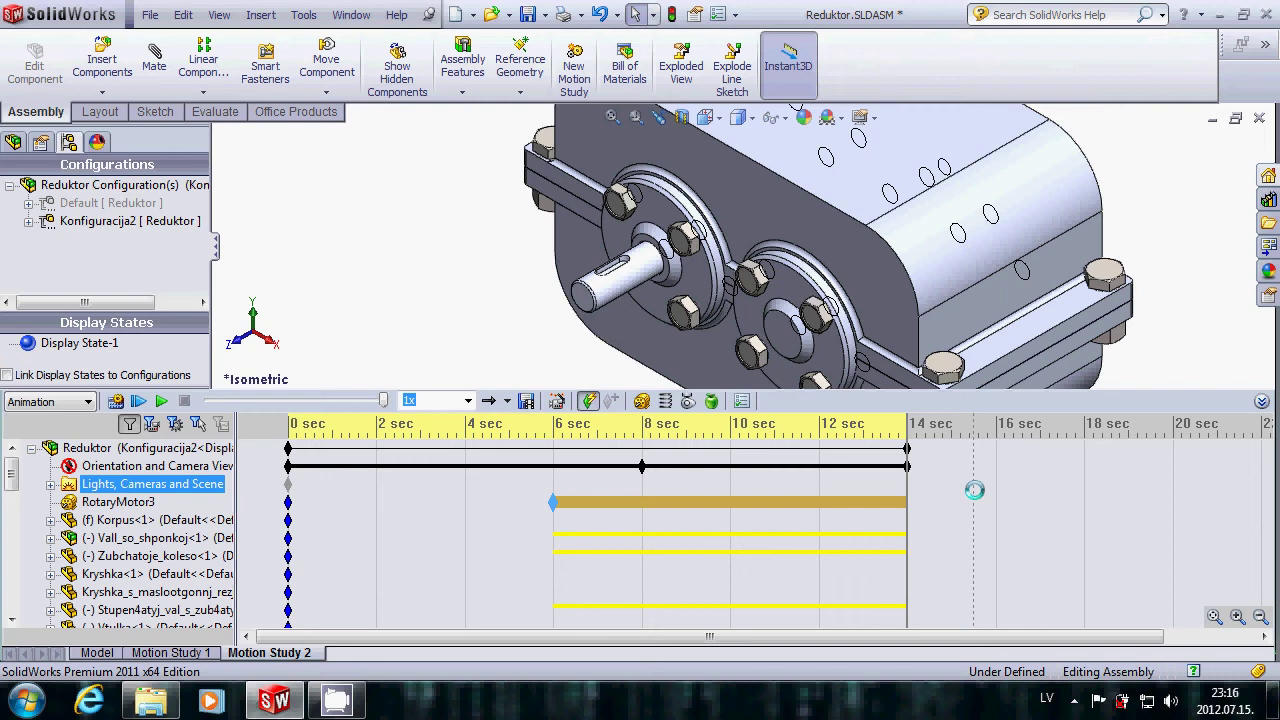
pyautogui.click(996, 464)
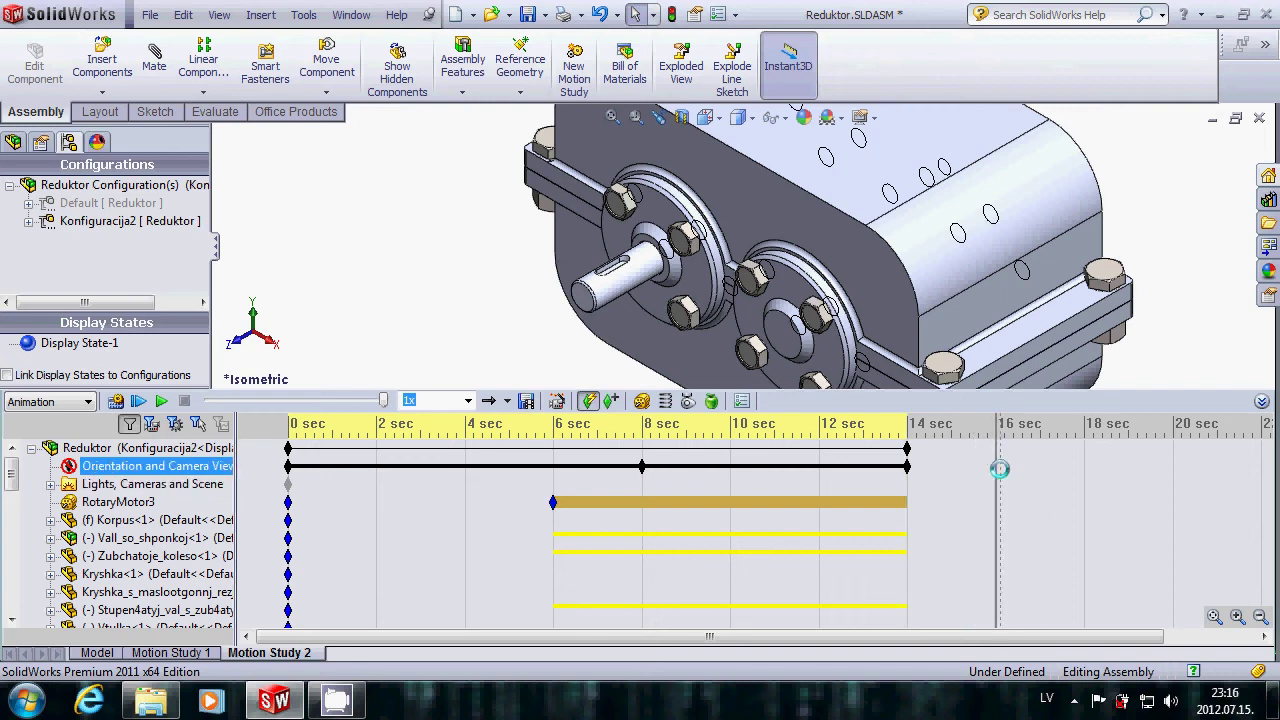
pyautogui.rightClick(996, 467)
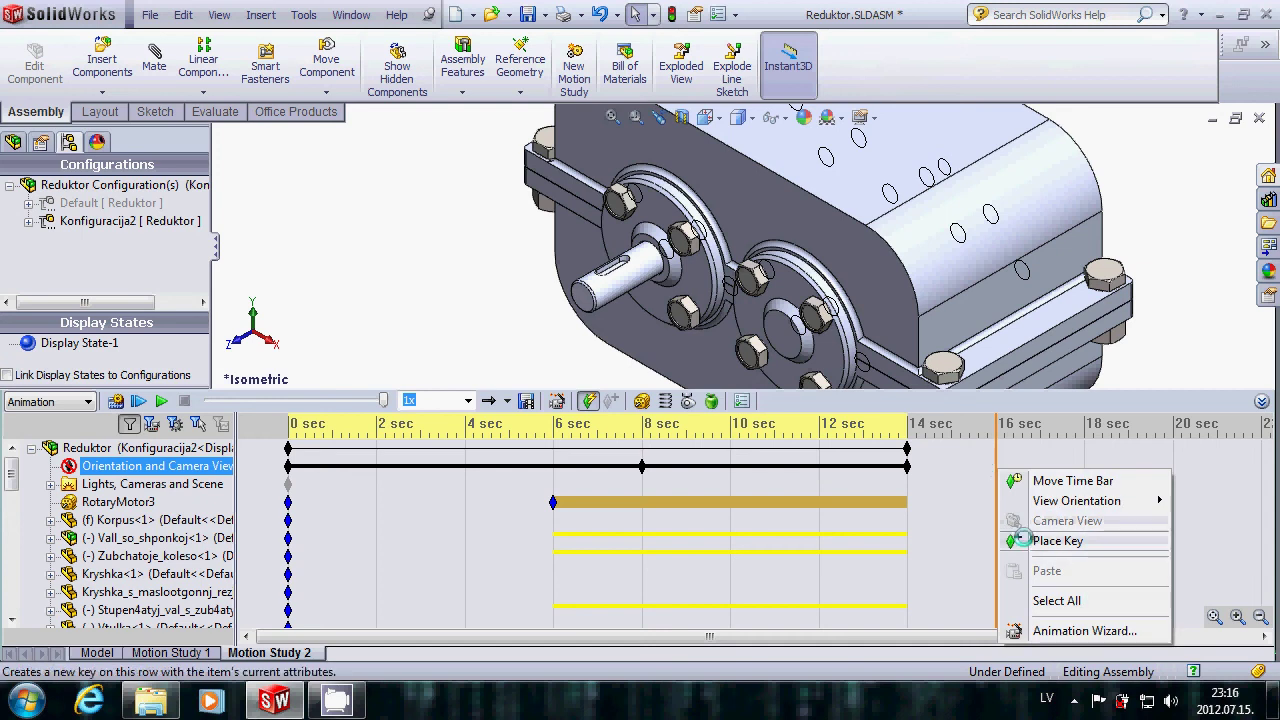
pyautogui.click(1023, 537)
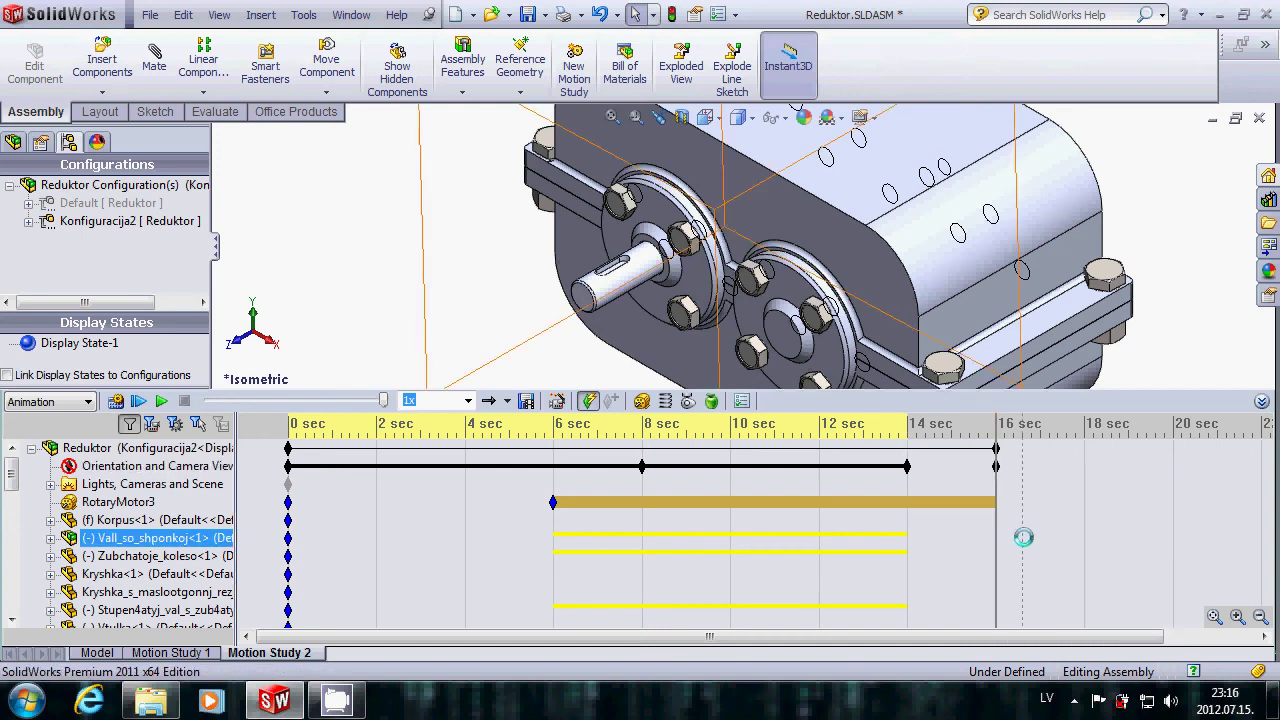
pyautogui.click(502, 428)
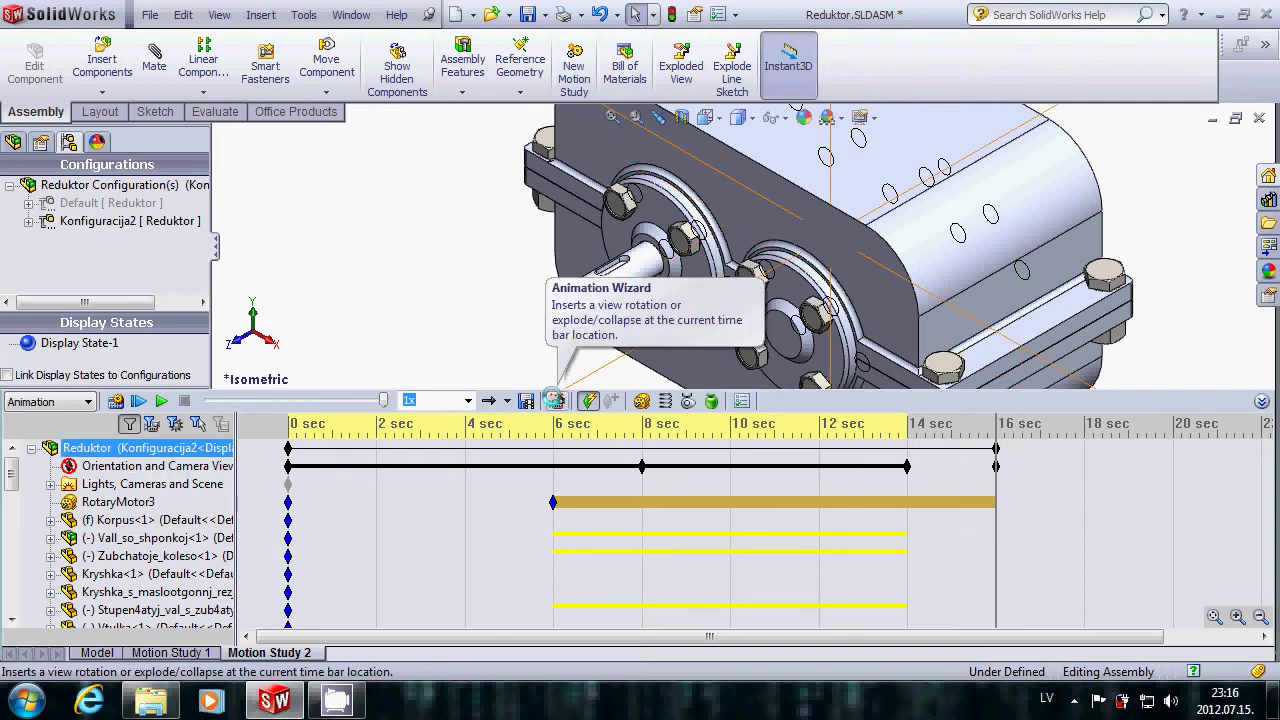
pyautogui.click(555, 400)
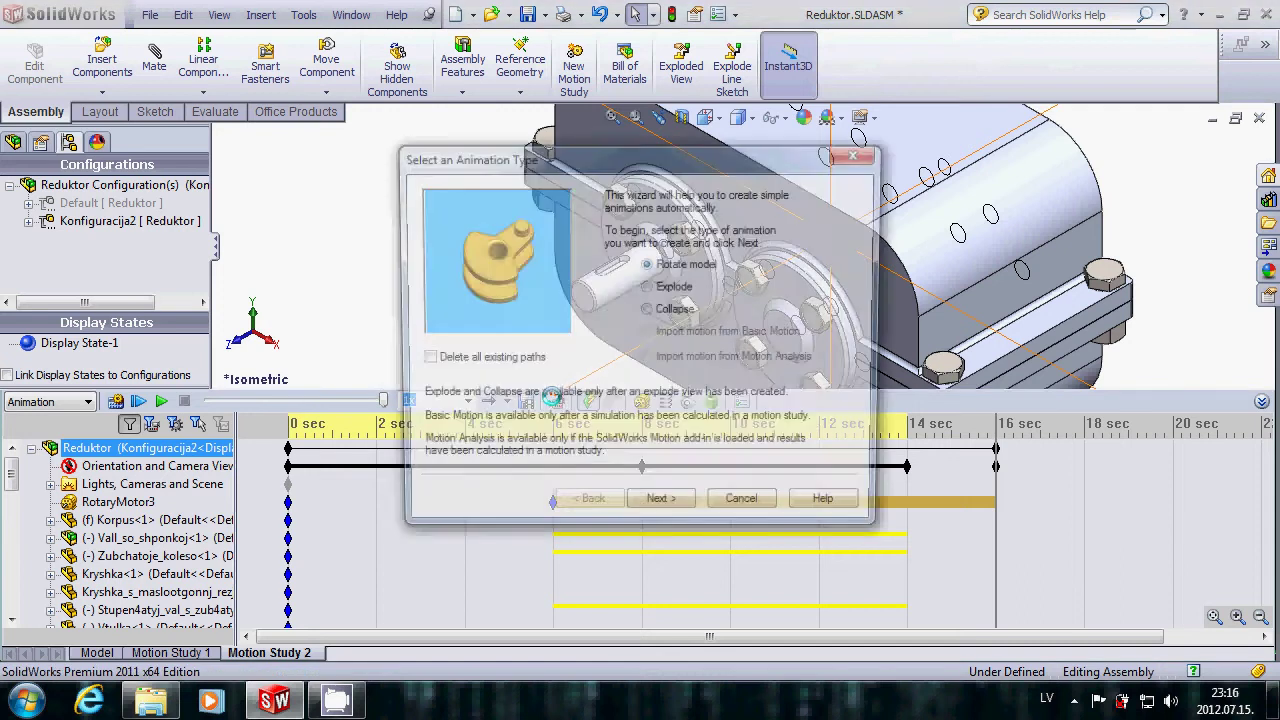
pyautogui.click(646, 286)
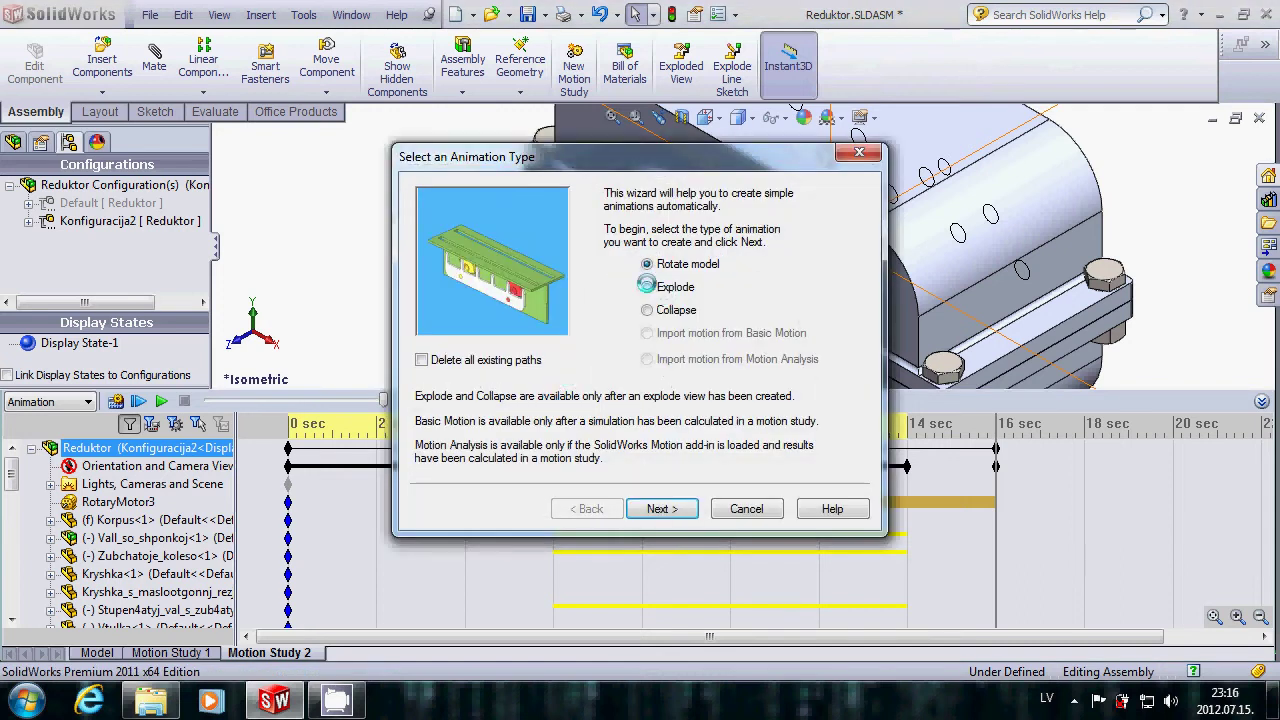
pyautogui.click(662, 508)
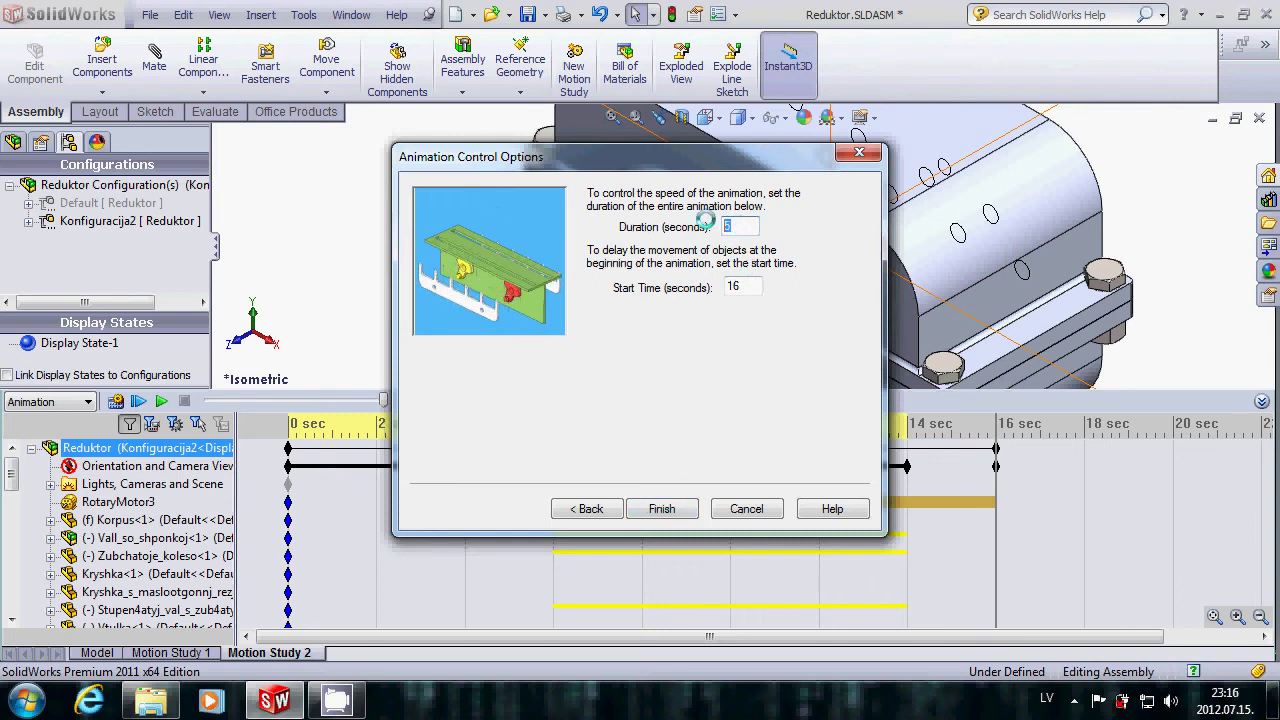
pyautogui.write('10')
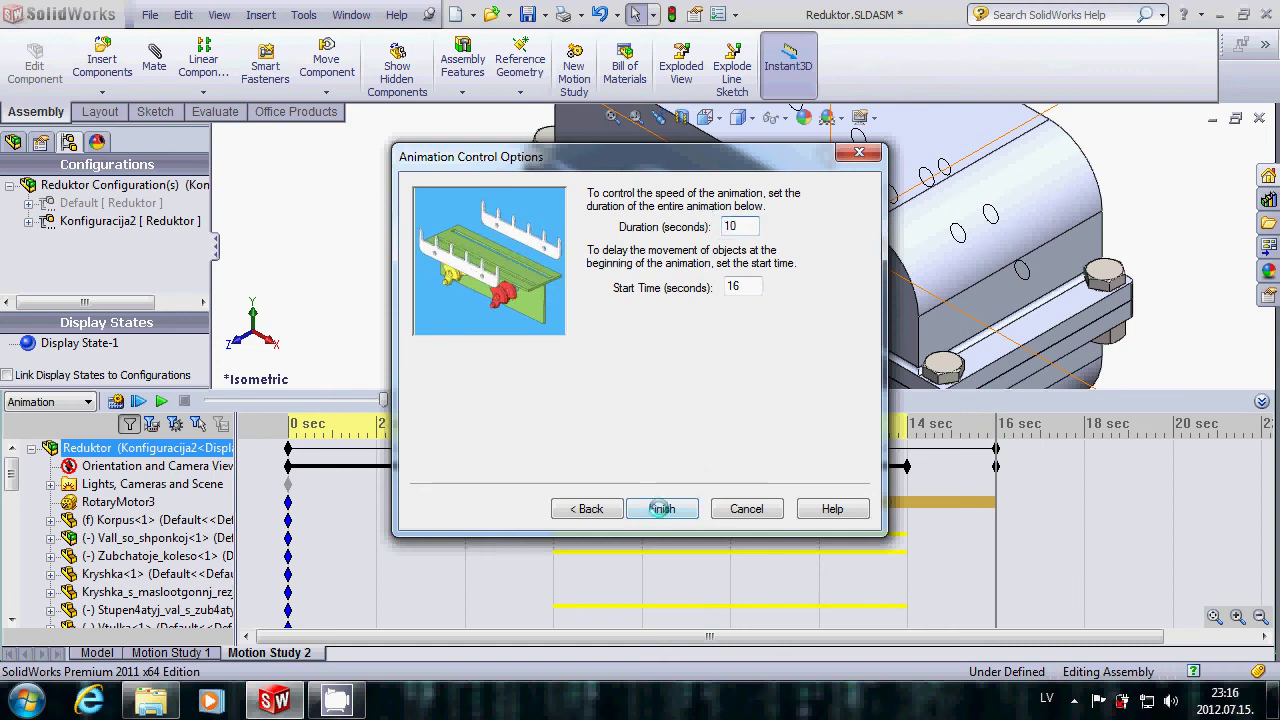
pyautogui.click(662, 508)
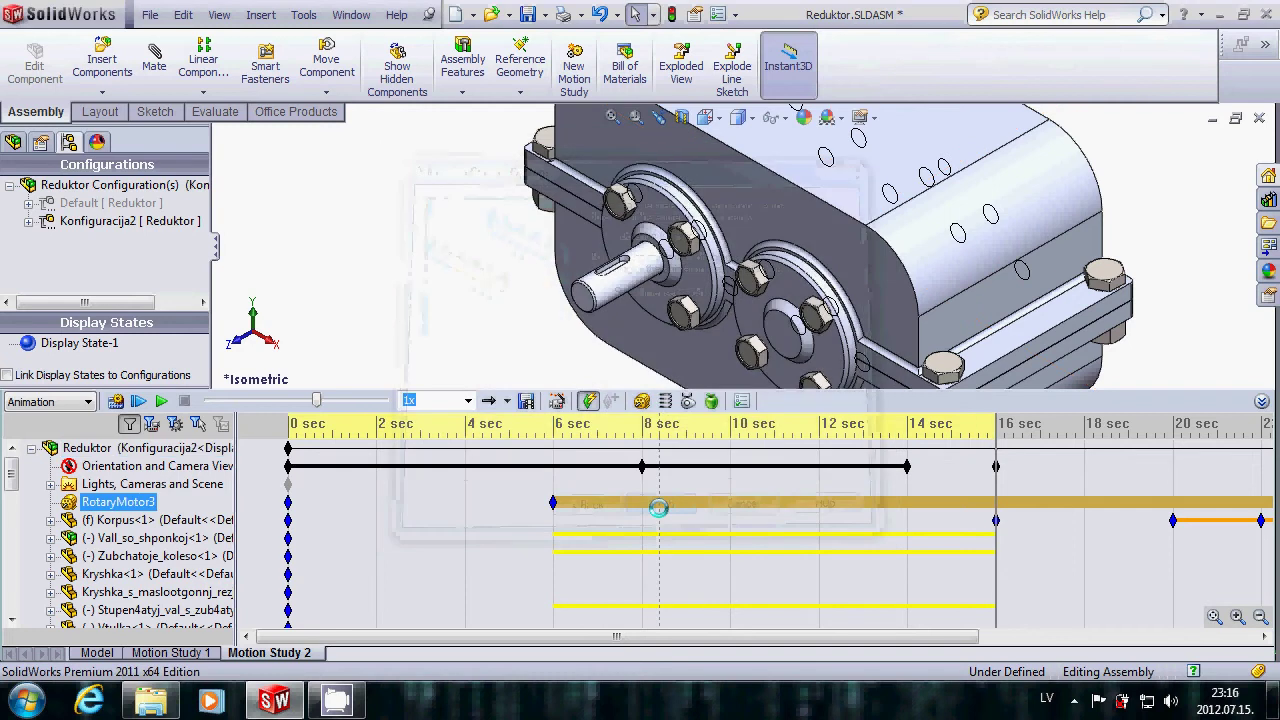
# Step: Scroll the timeline to the Korpus 20 sec key and play the explode through to 26 sec
pyautogui.moveTo(769, 641); pyautogui.dragTo(1016, 646)
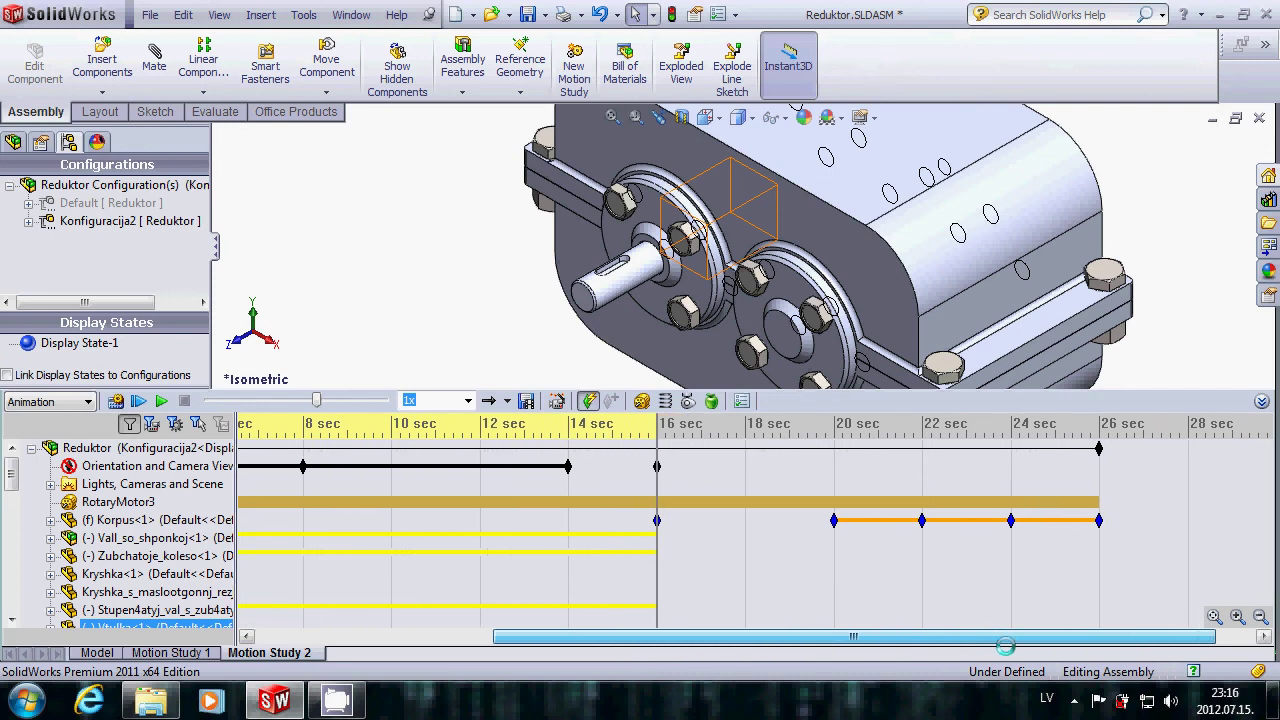
pyautogui.click(811, 515)
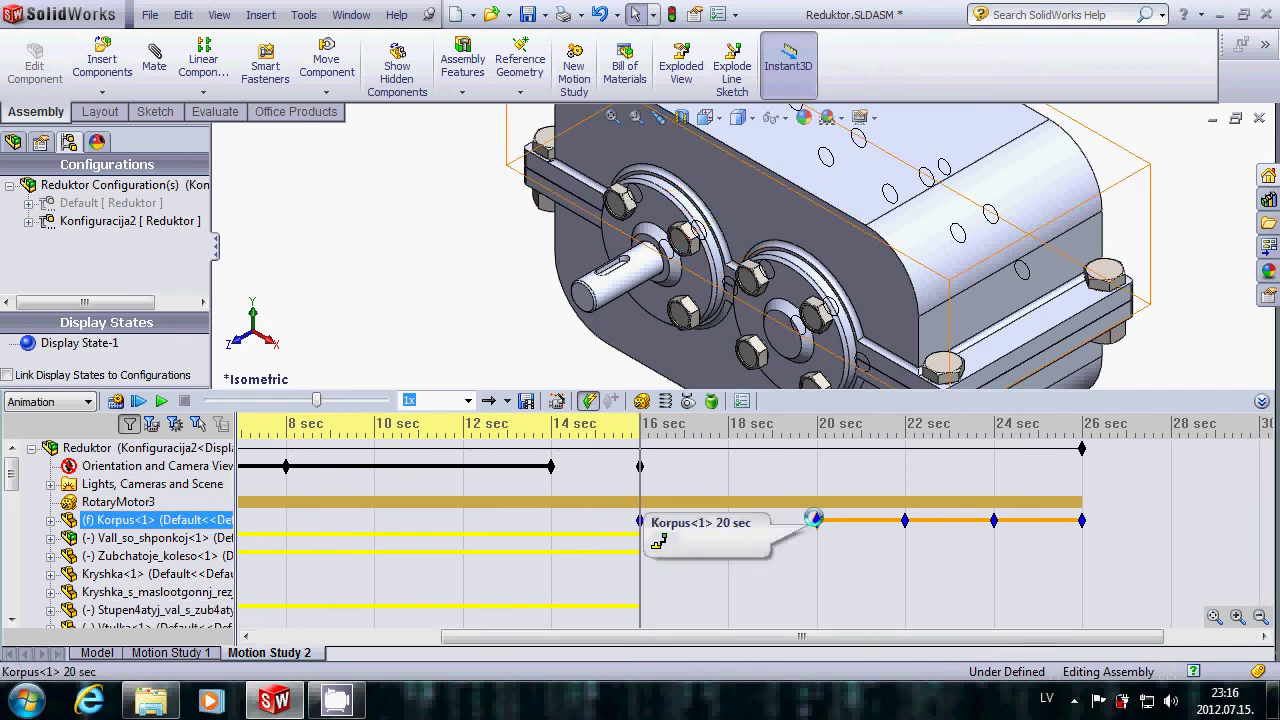
pyautogui.moveTo(689, 634); pyautogui.dragTo(504, 632)
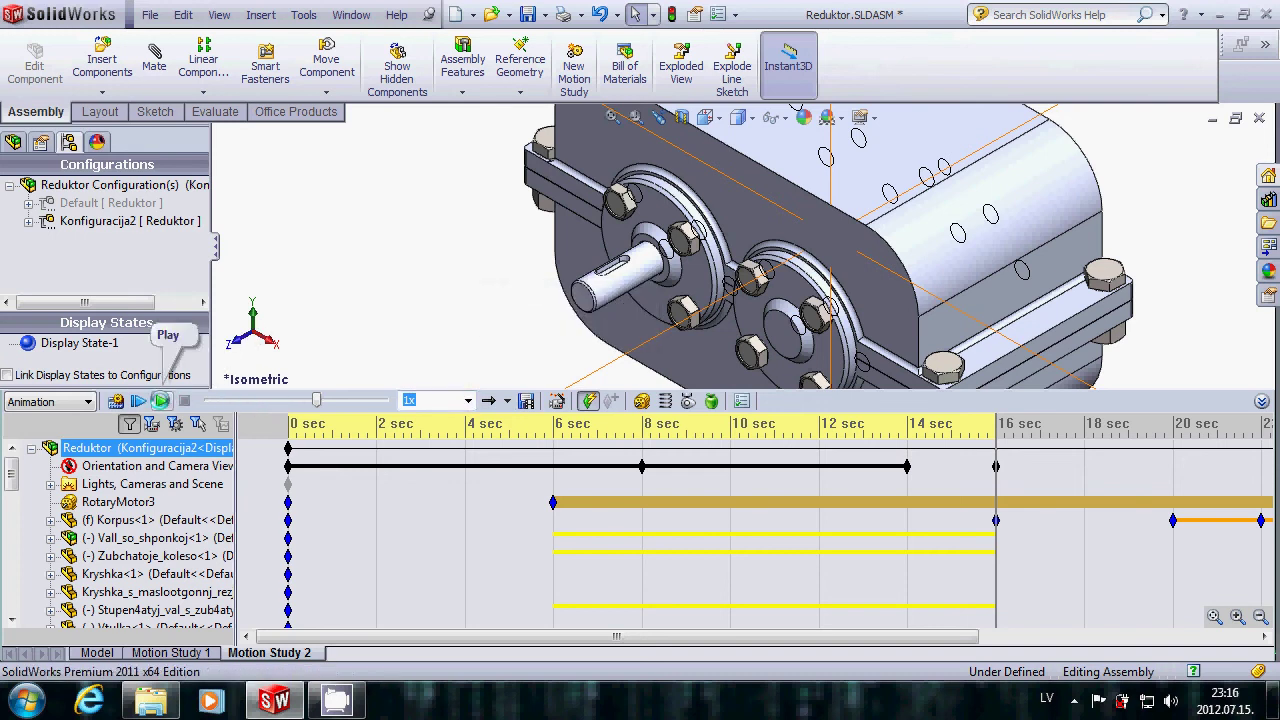
pyautogui.click(165, 400)
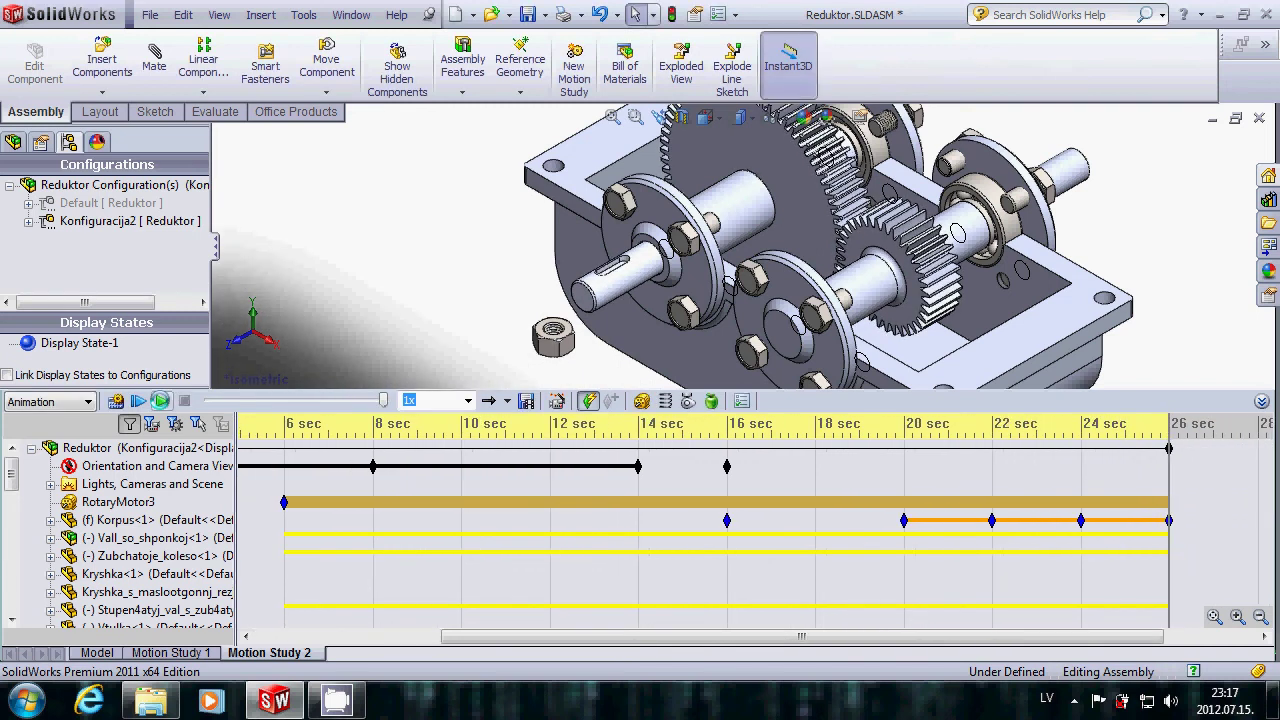
# Step: Place a camera view key at 26 sec on the Orientation and Camera Views row
pyautogui.click(150, 625)
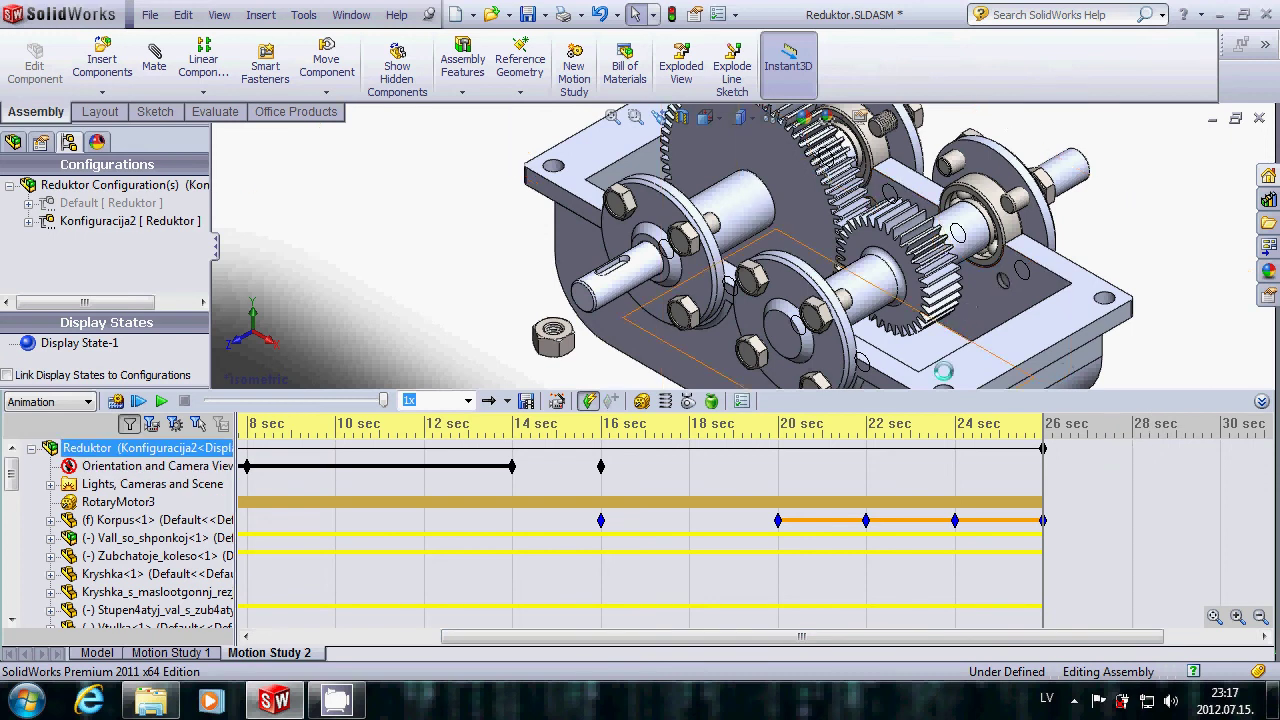
pyautogui.click(1039, 466)
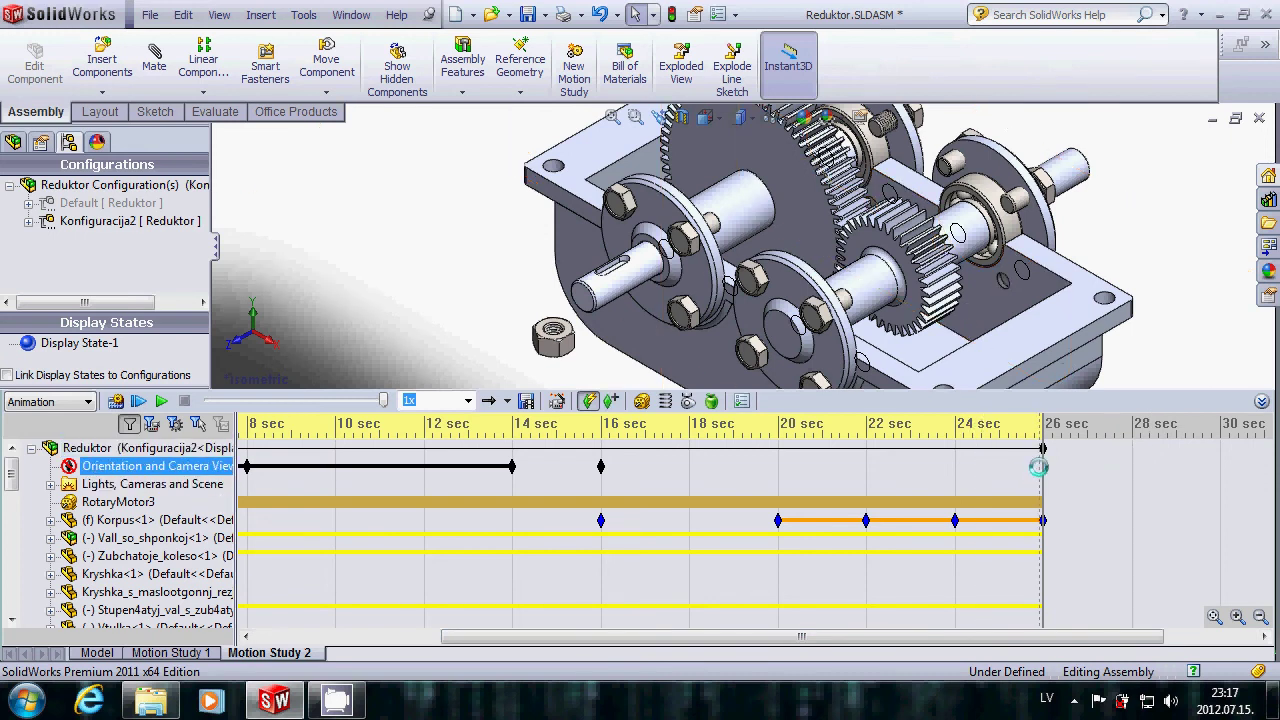
pyautogui.click(1044, 478)
pyautogui.click(1044, 474)
pyautogui.rightClick(1044, 474)
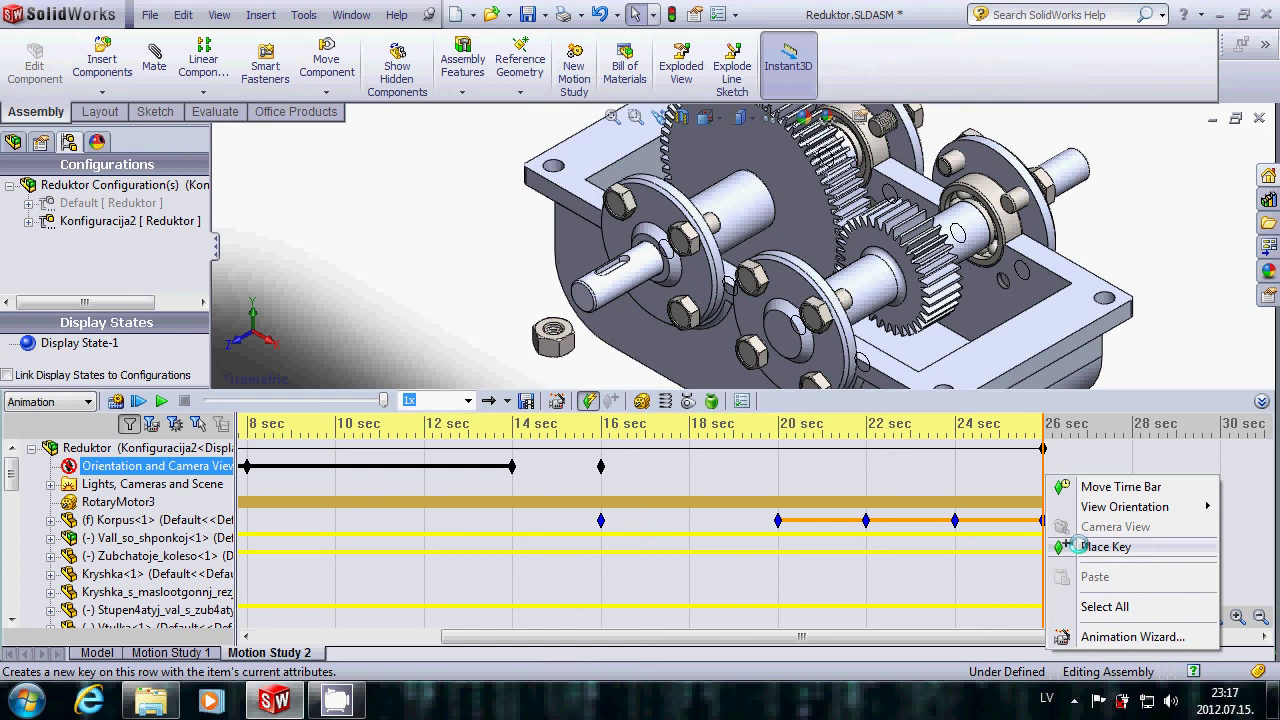
pyautogui.click(1076, 546)
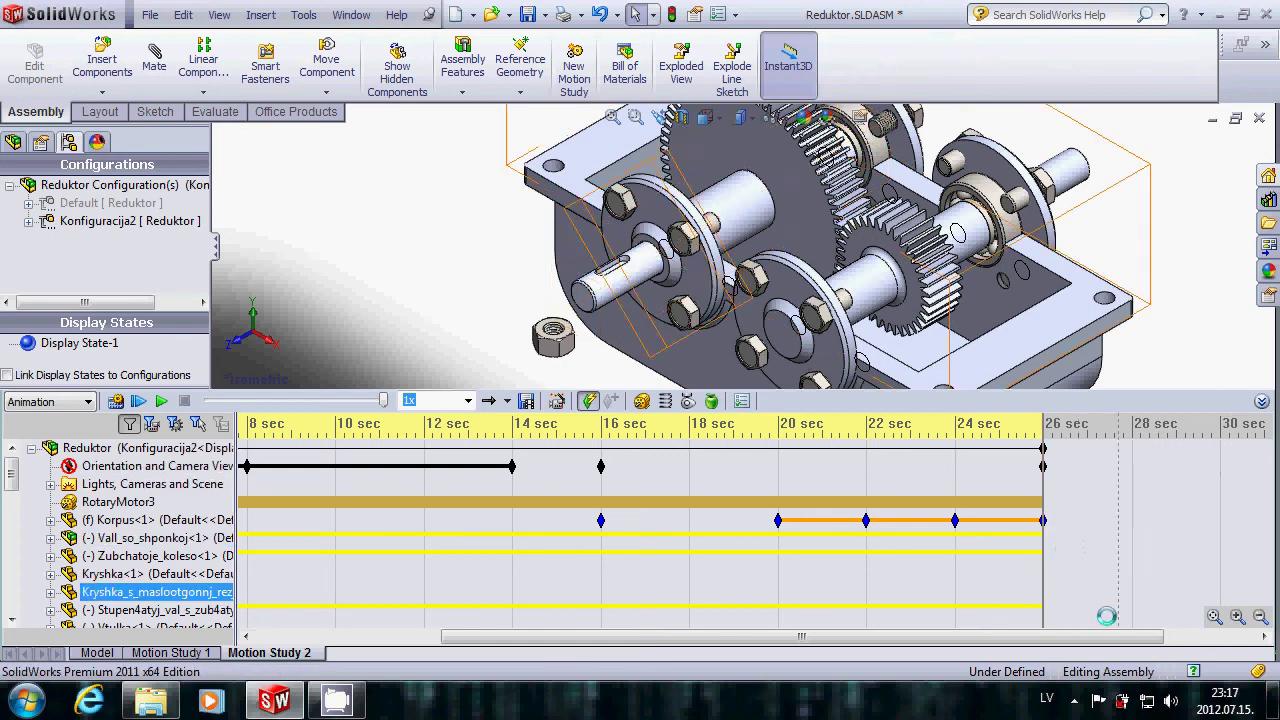
# Step: Zoom to fit the exploded gearbox and widen the timeline to 0–45 sec
pyautogui.moveTo(1104, 635); pyautogui.dragTo(1134, 635)
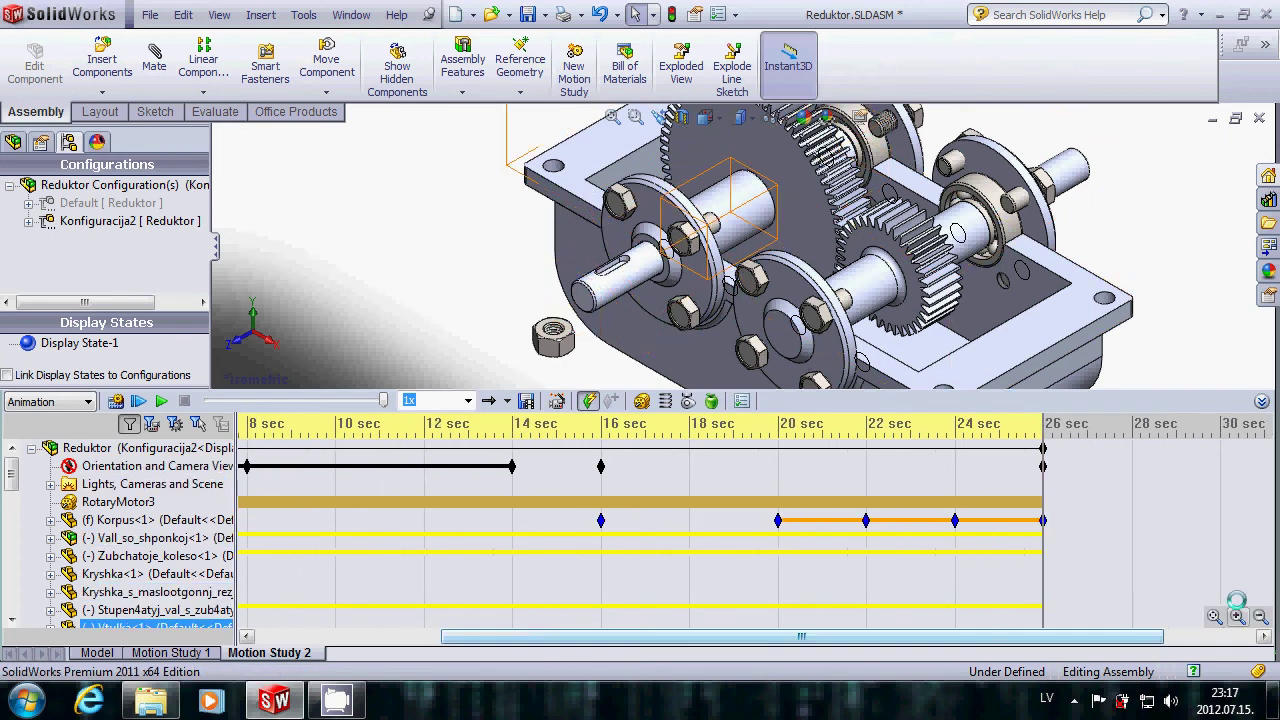
pyautogui.click(1209, 461)
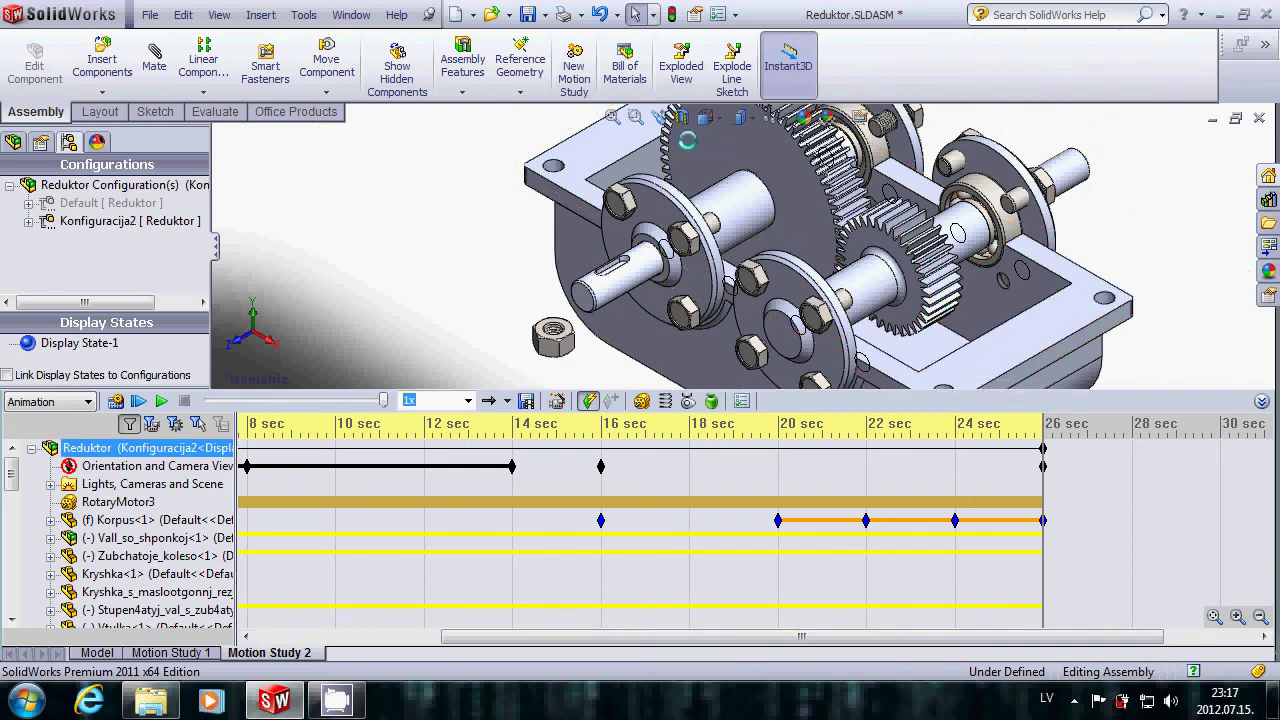
pyautogui.click(612, 117)
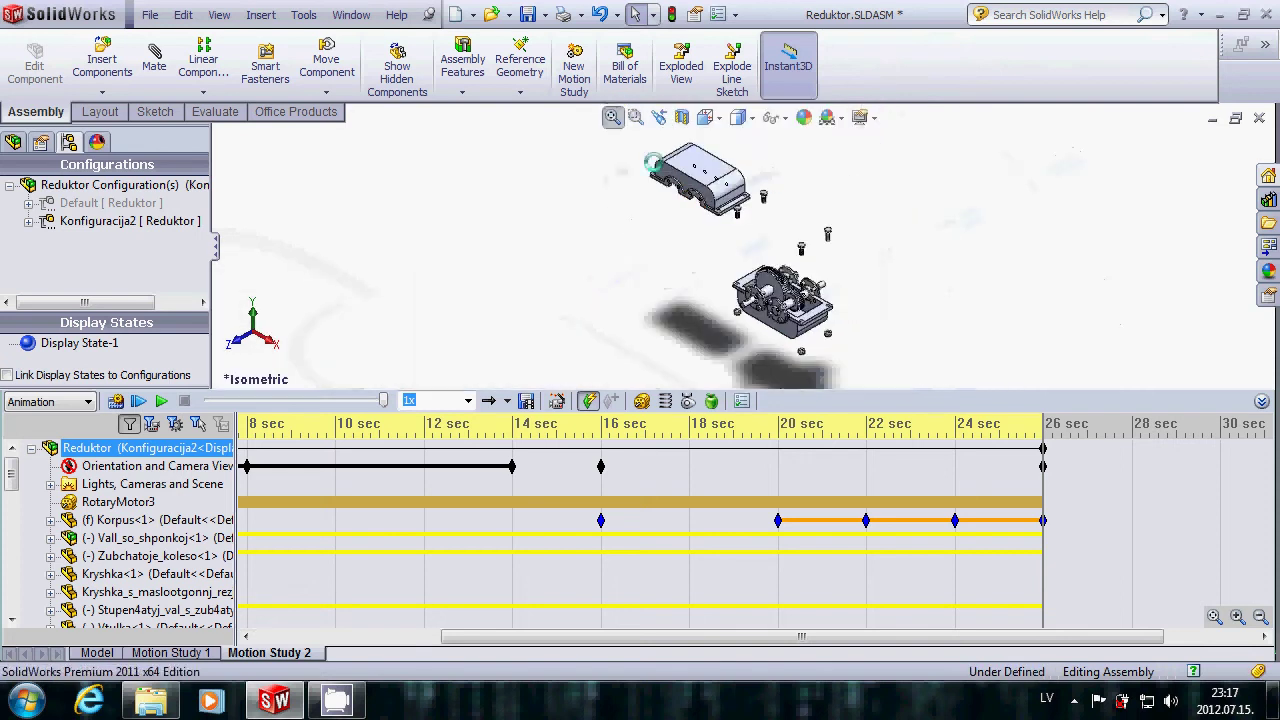
pyautogui.press('Down')
pyautogui.press('Down')
pyautogui.press('Down')
pyautogui.press('Down')
pyautogui.press('Down')
pyautogui.press('Down')
pyautogui.press('Down')
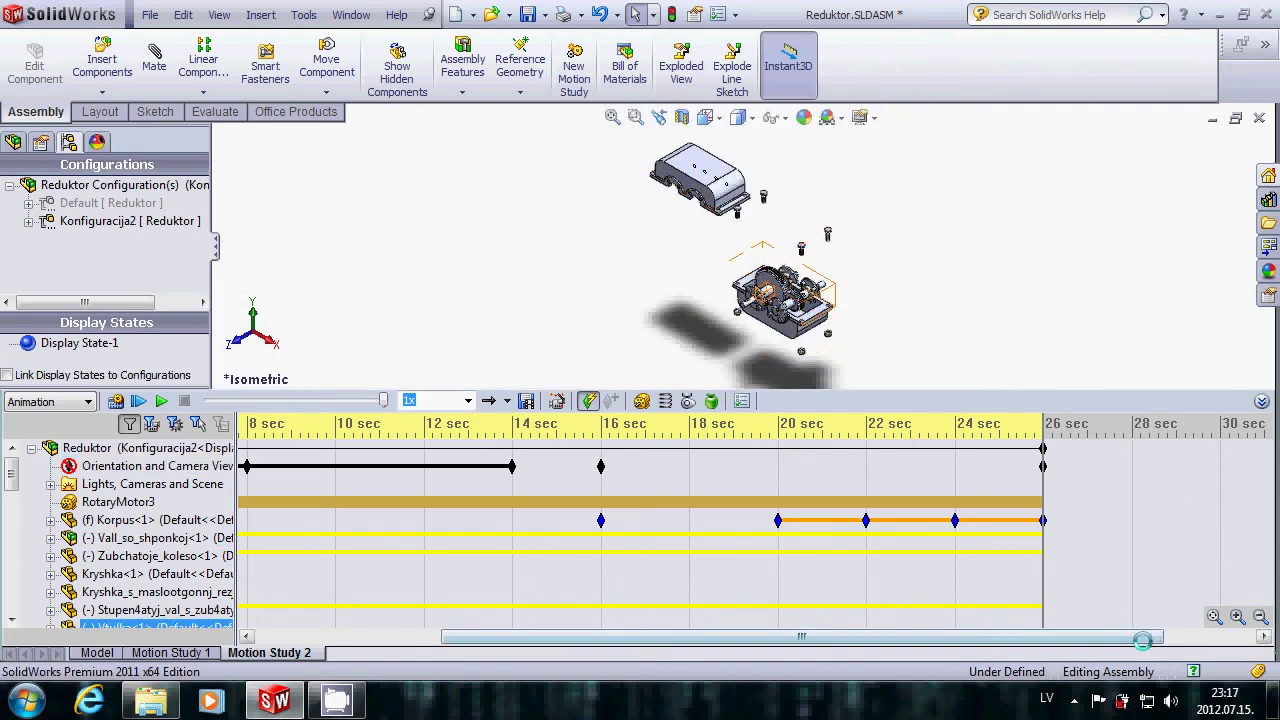
pyautogui.moveTo(1141, 638); pyautogui.dragTo(1258, 634)
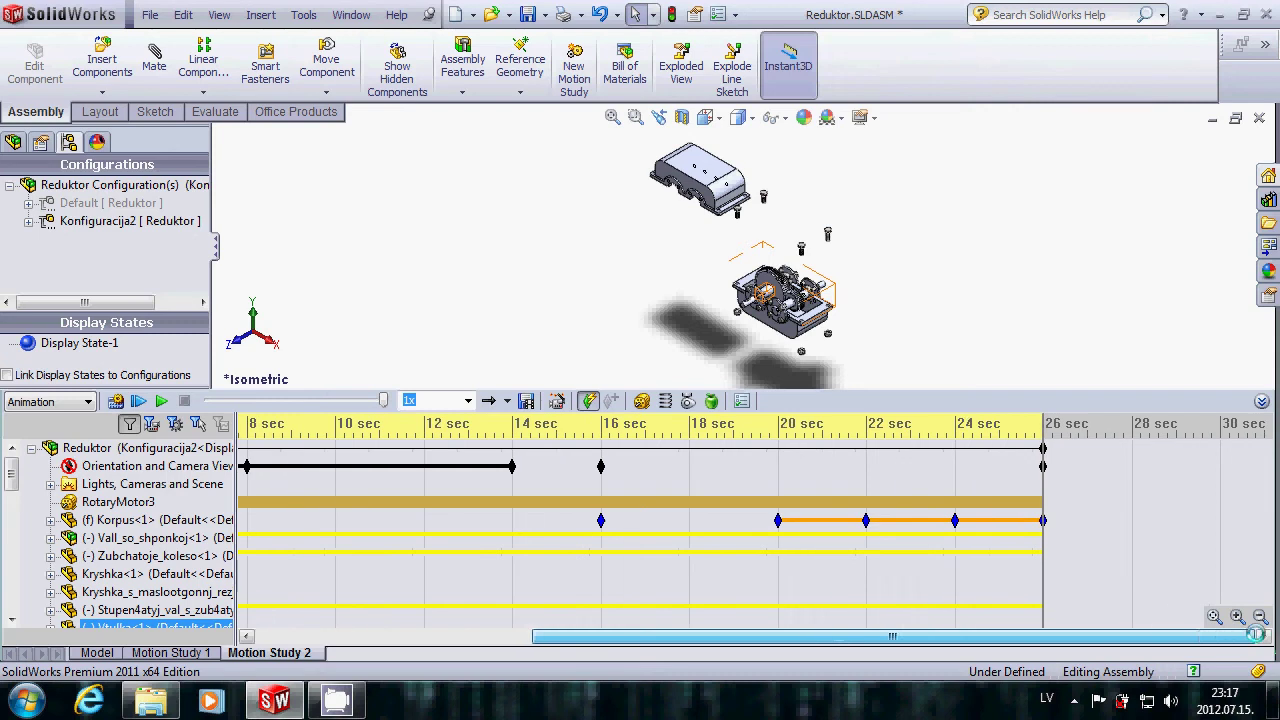
pyautogui.click(1257, 616)
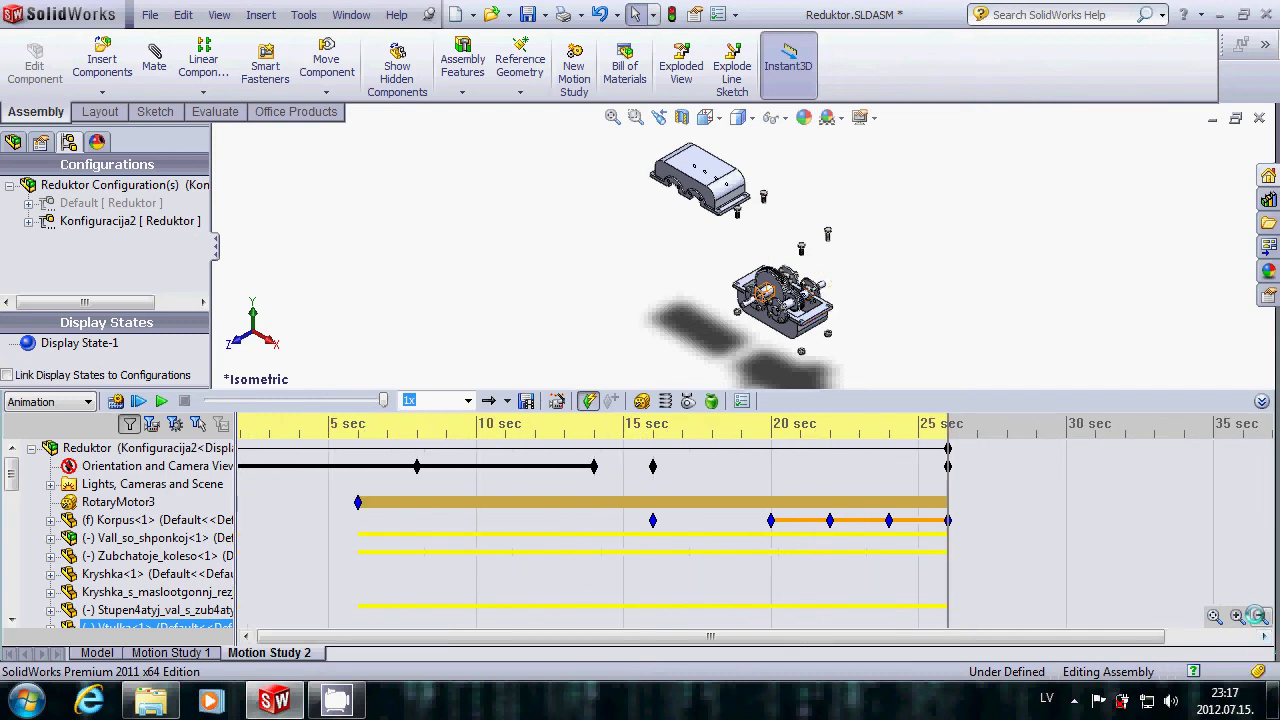
pyautogui.click(1257, 616)
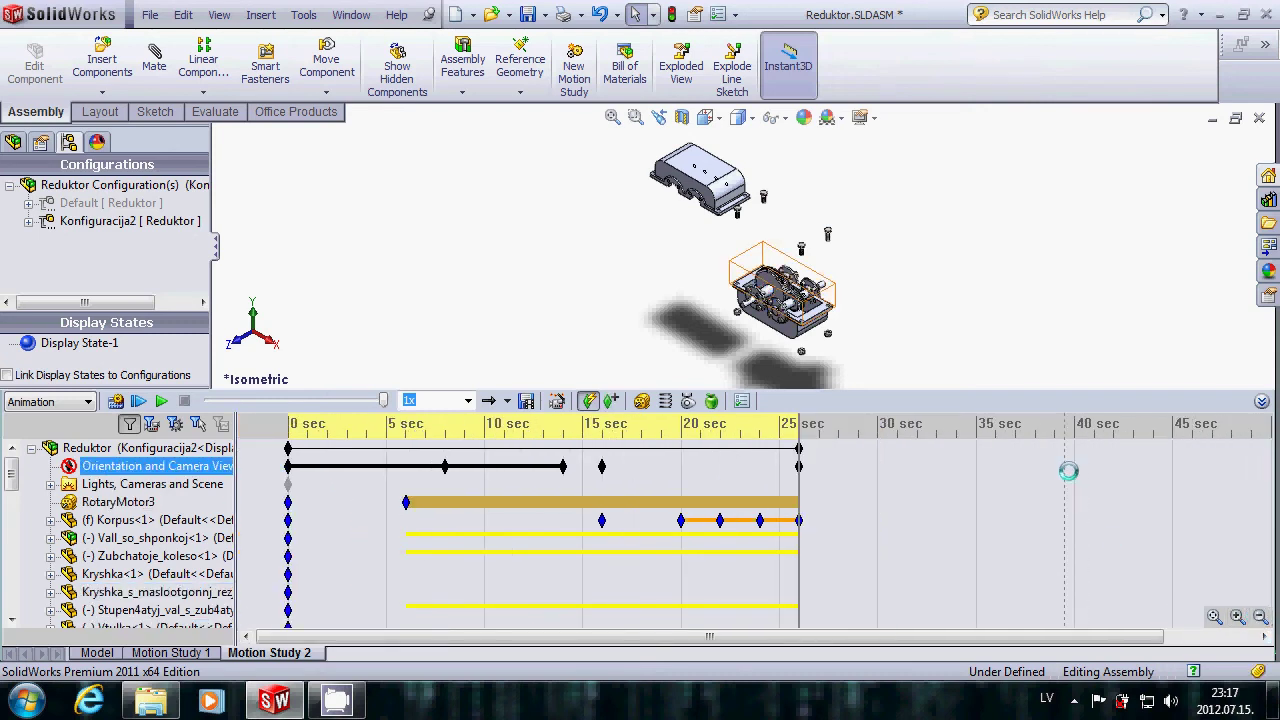
# Step: Place a 40 sec camera key framing the whole exploded gearbox and preview the playback
pyautogui.rightClick(1072, 470)
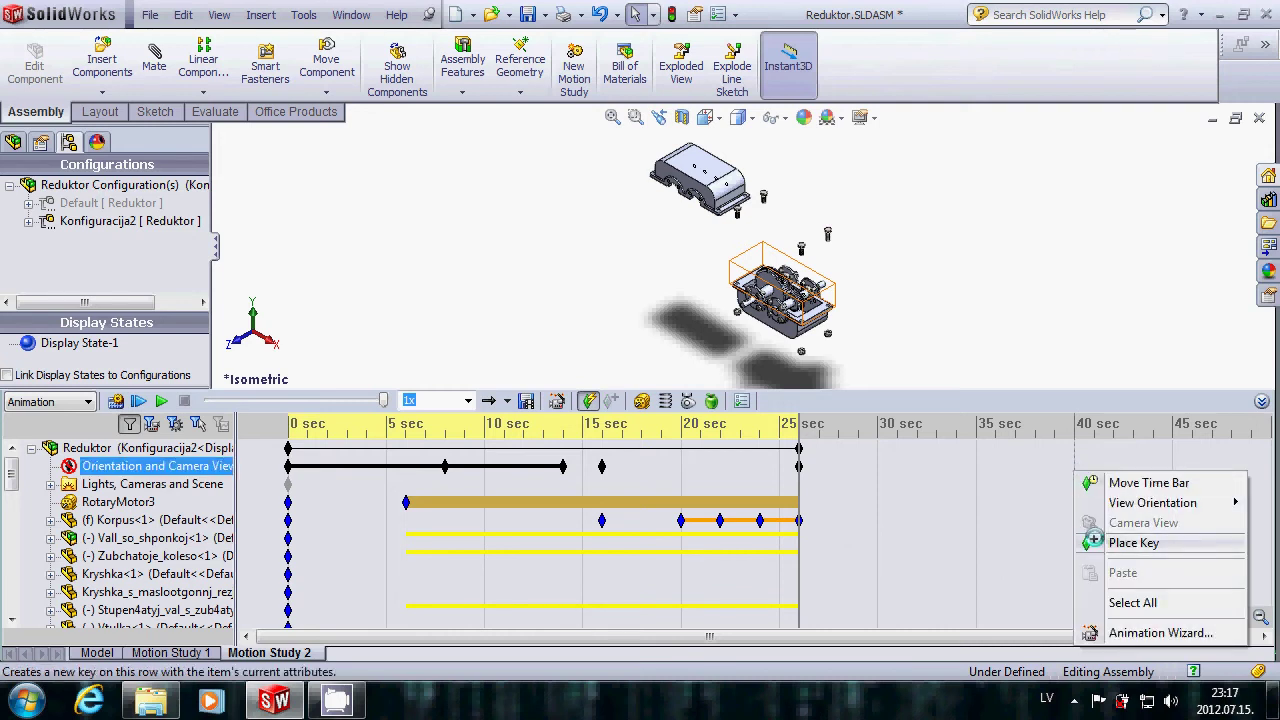
pyautogui.click(1094, 541)
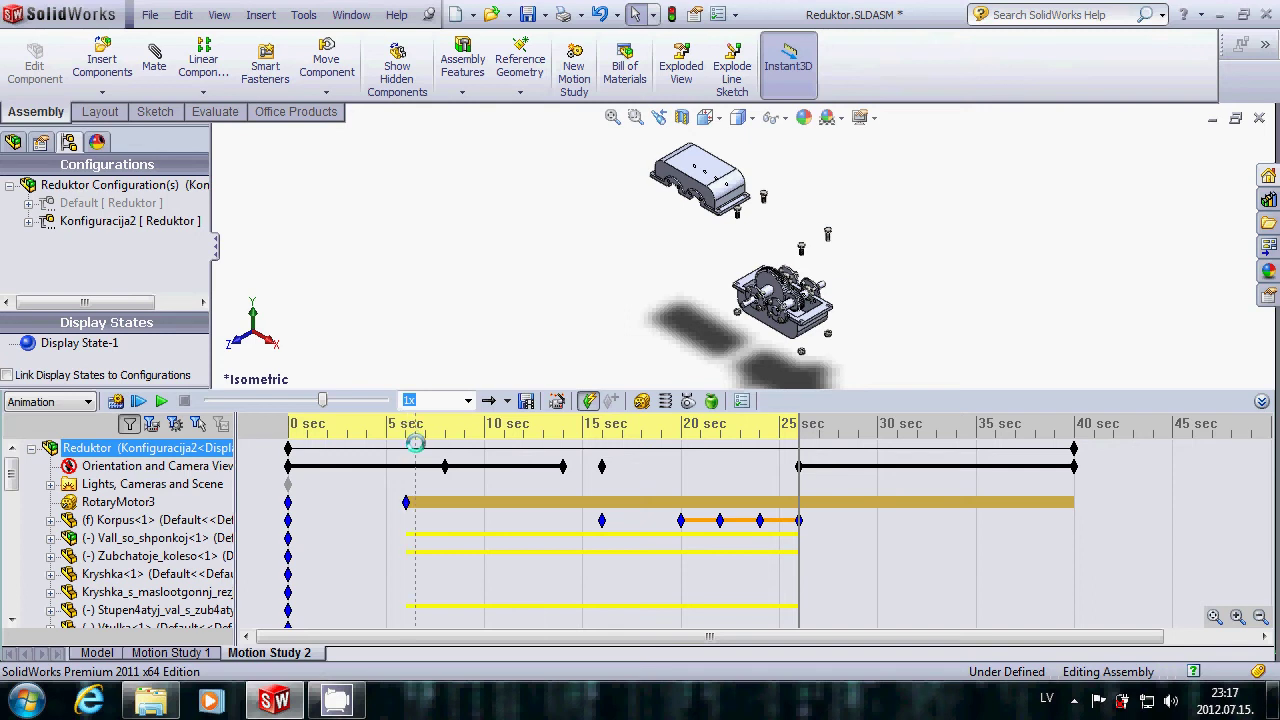
pyautogui.click(160, 400)
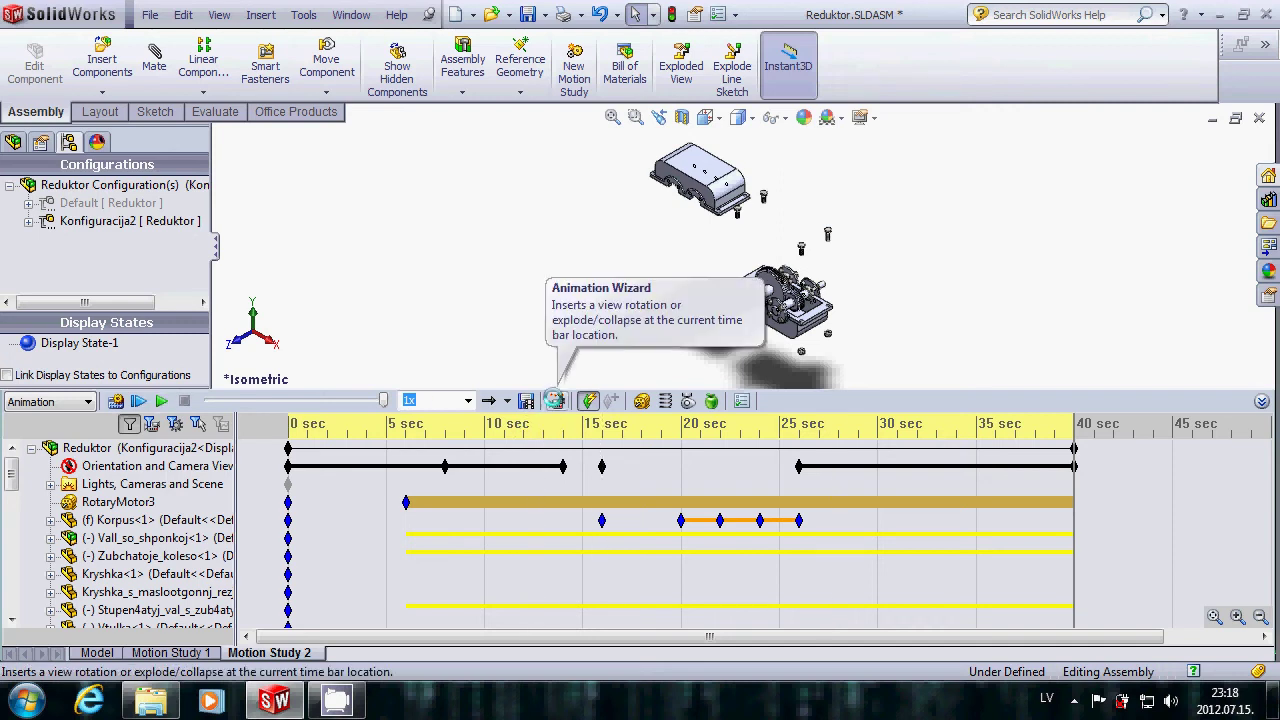
# Step: Use the Animation Wizard to add a 5 sec collapse starting at 40 sec, then play it back
pyautogui.click(555, 400)
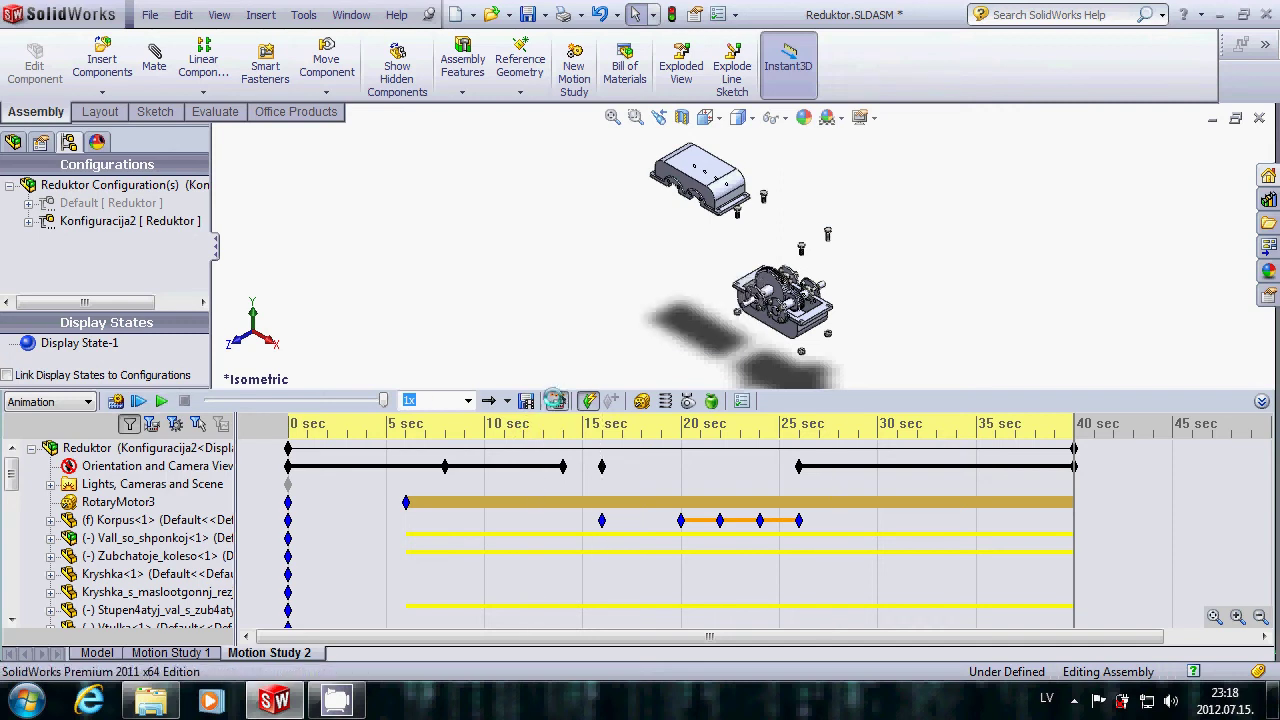
pyautogui.click(646, 309)
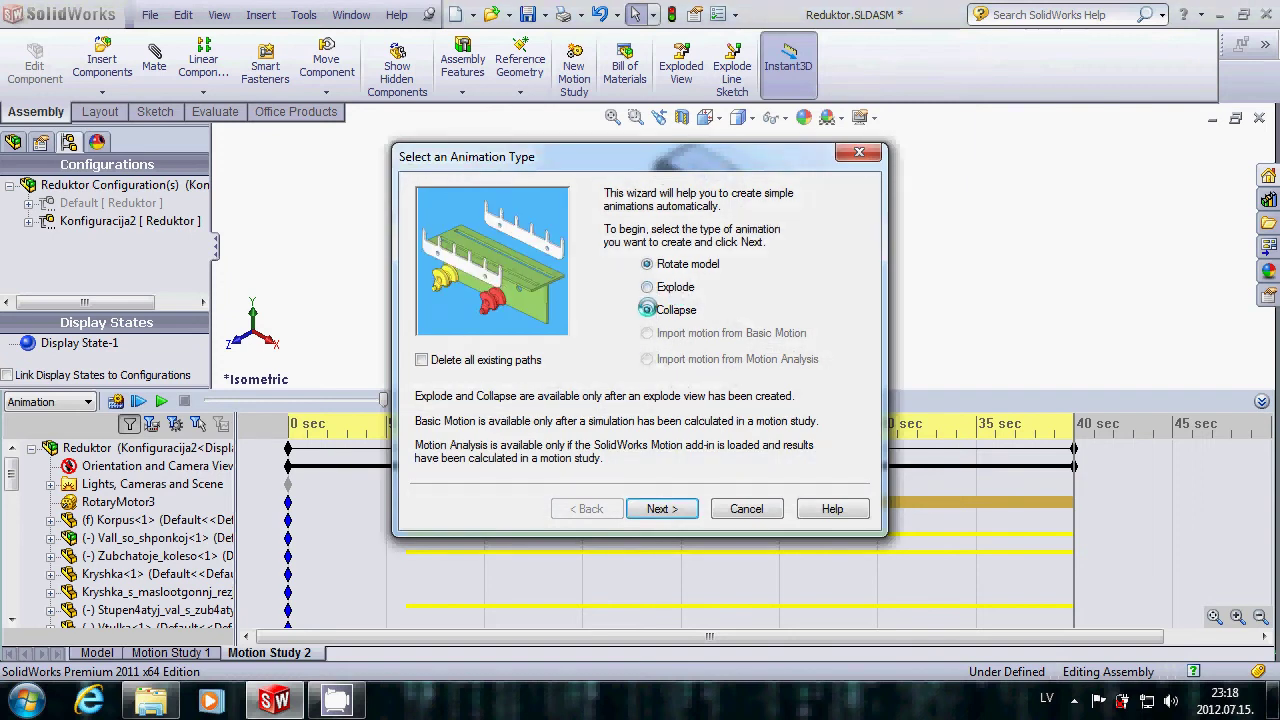
pyautogui.click(659, 508)
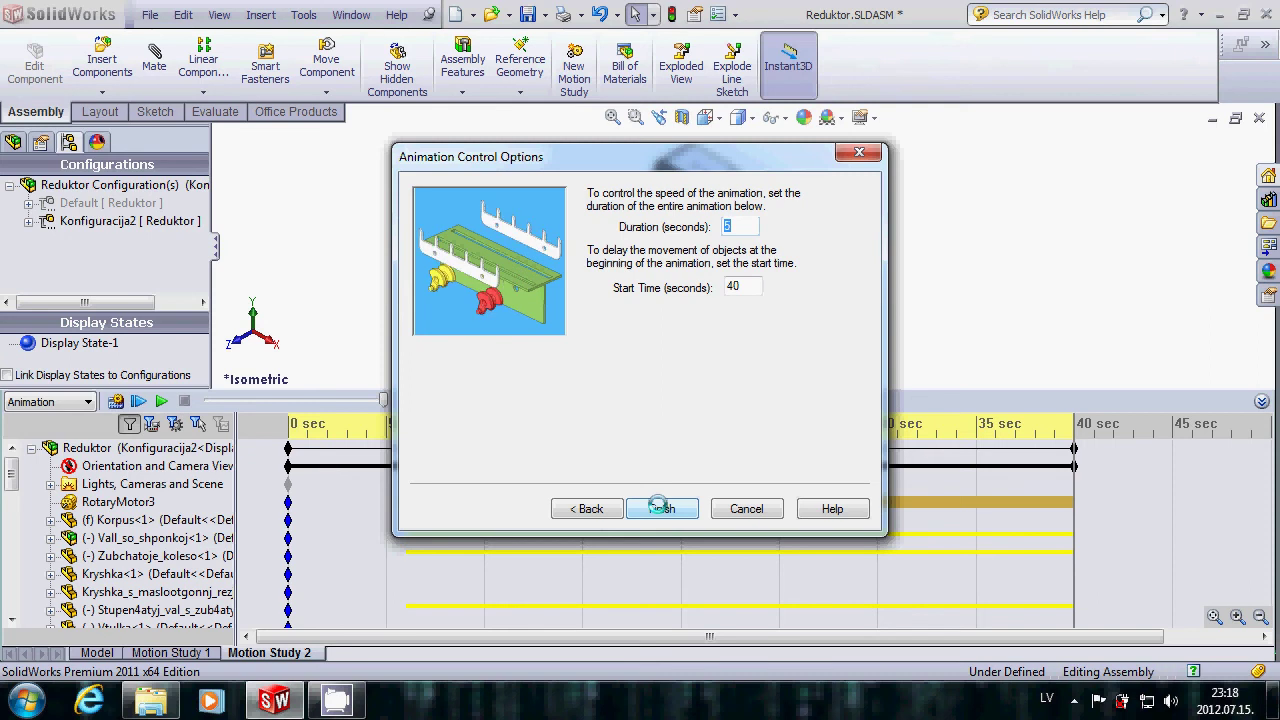
pyautogui.click(661, 508)
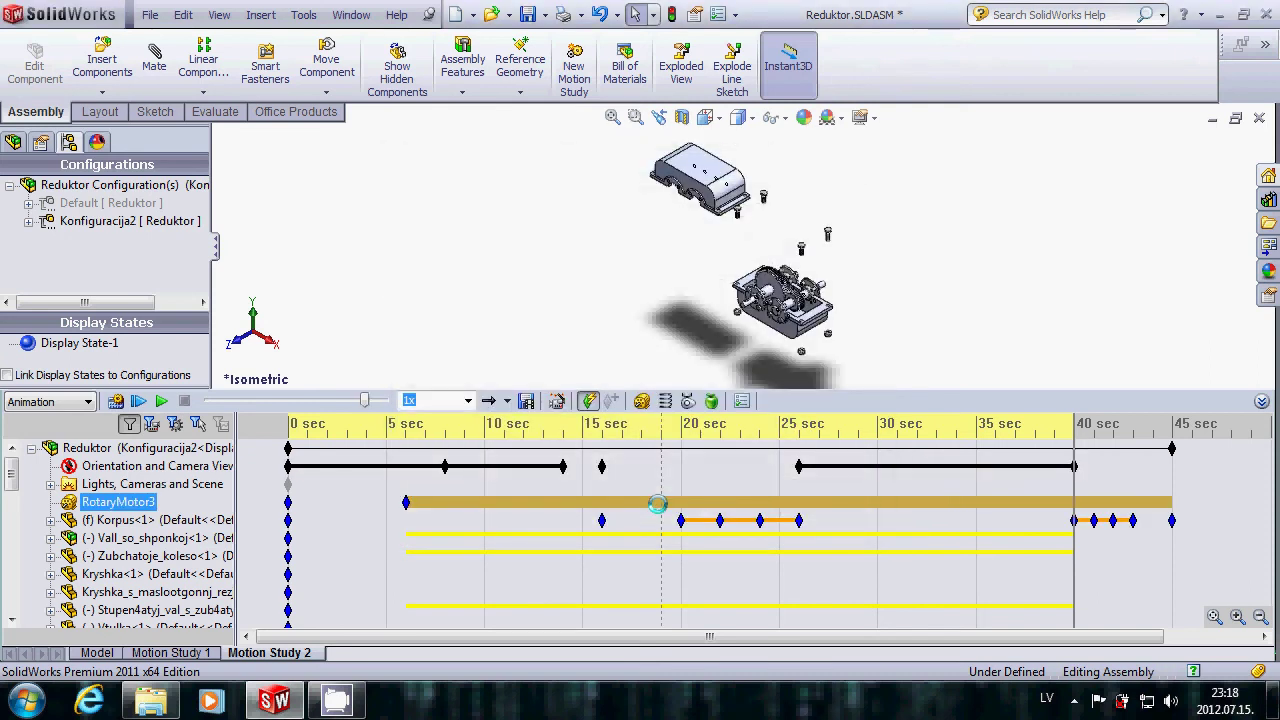
pyautogui.click(140, 484)
pyautogui.click(160, 401)
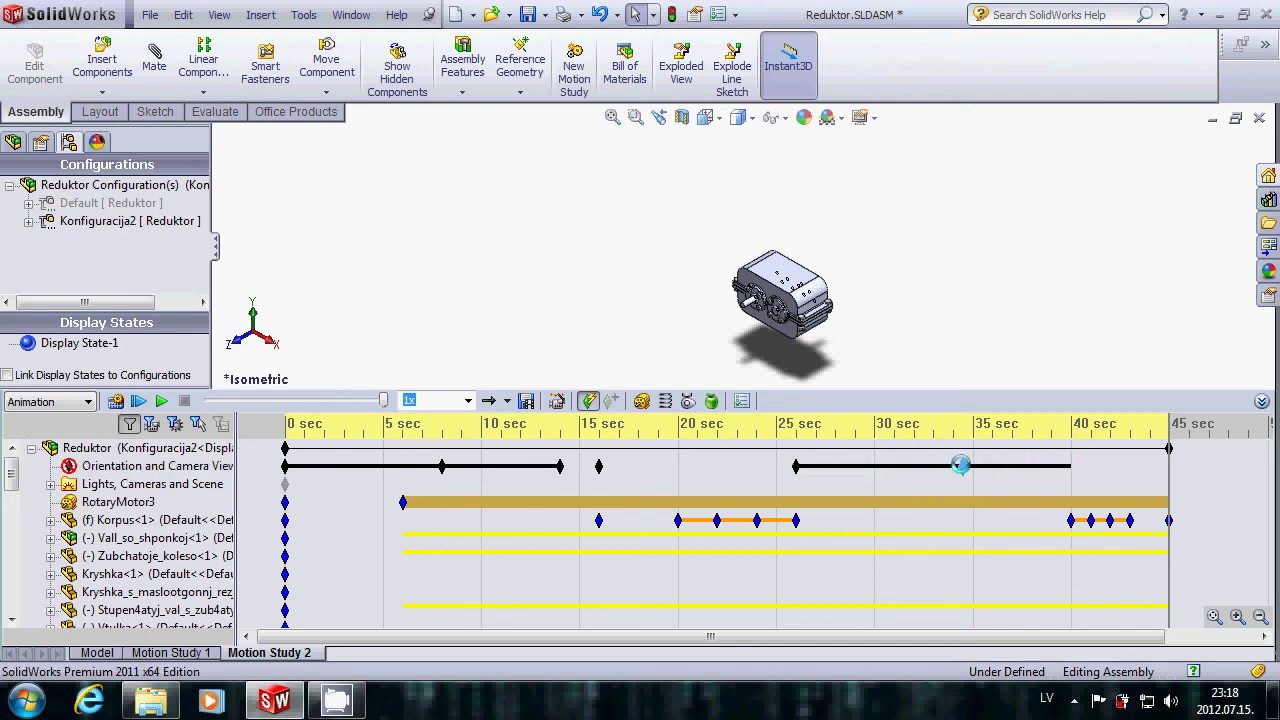
# Step: Move the last camera key and the Korpus collapse keys from 40 s to 35 s
pyautogui.click(966, 464)
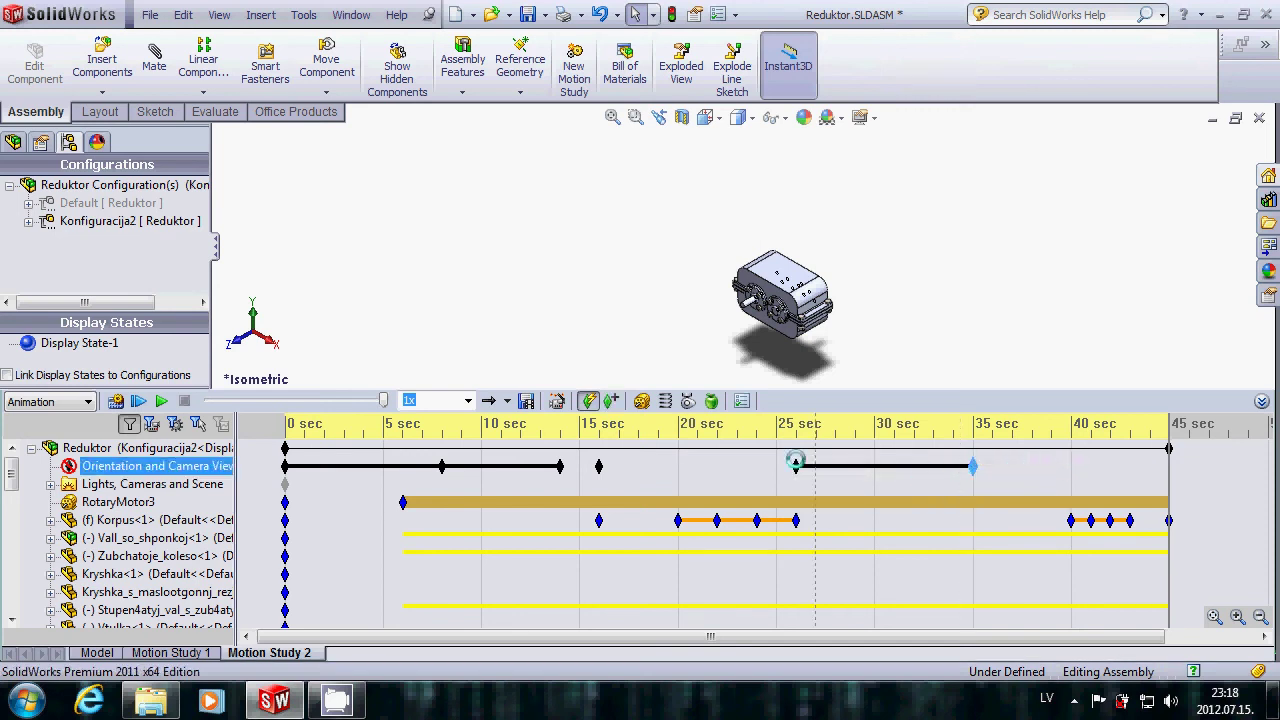
pyautogui.click(1070, 519)
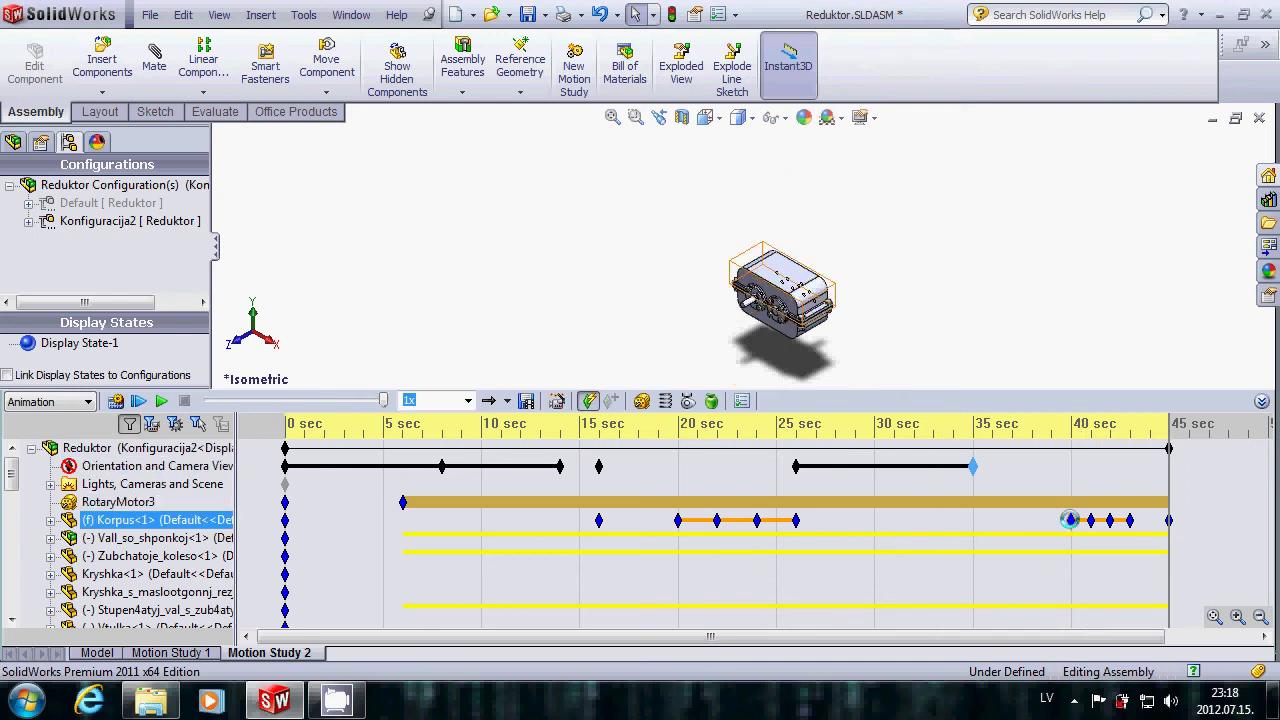
pyautogui.moveTo(1070, 519)
pyautogui.mouseDown()
pyautogui.moveTo(1037, 519)
pyautogui.moveTo(1085, 519)
pyautogui.moveTo(1028, 519)
pyautogui.moveTo(1123, 519)
pyautogui.moveTo(1111, 519)
pyautogui.mouseUp()
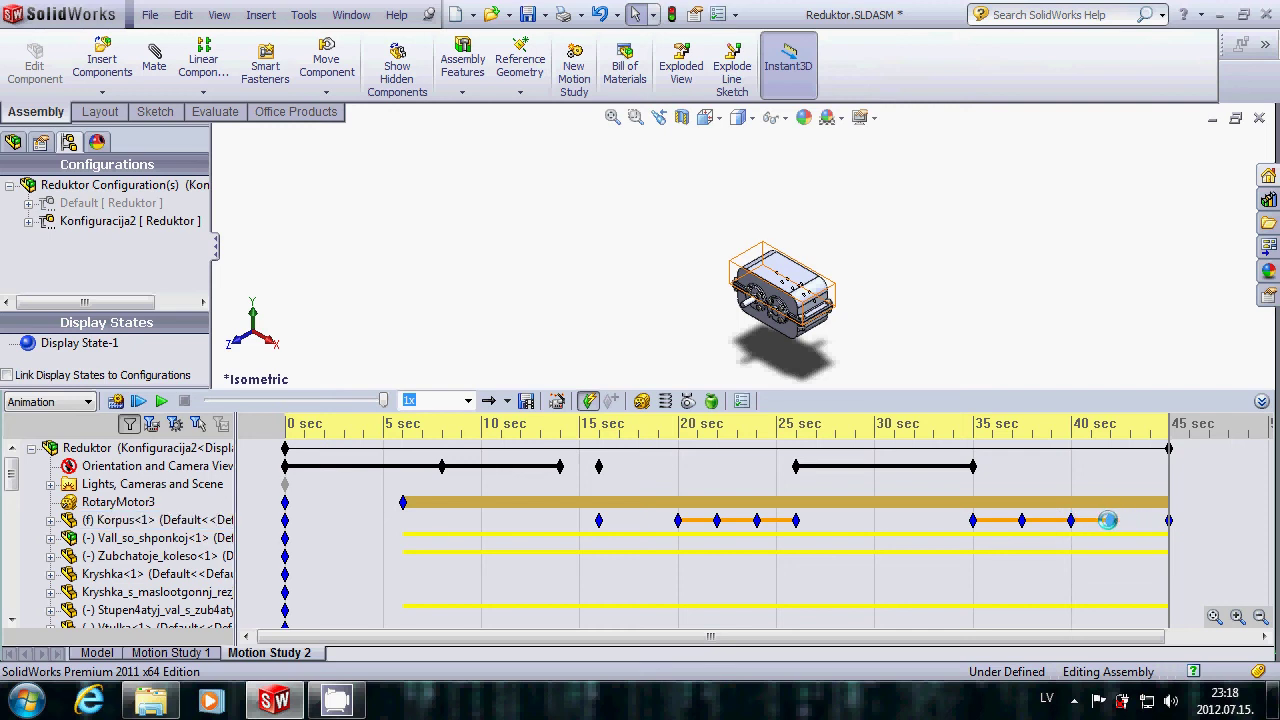
# Step: Place the time bar near 25 and 33.5 sec and show the 26 sec camera view
pyautogui.click(1107, 520)
pyautogui.click(793, 551)
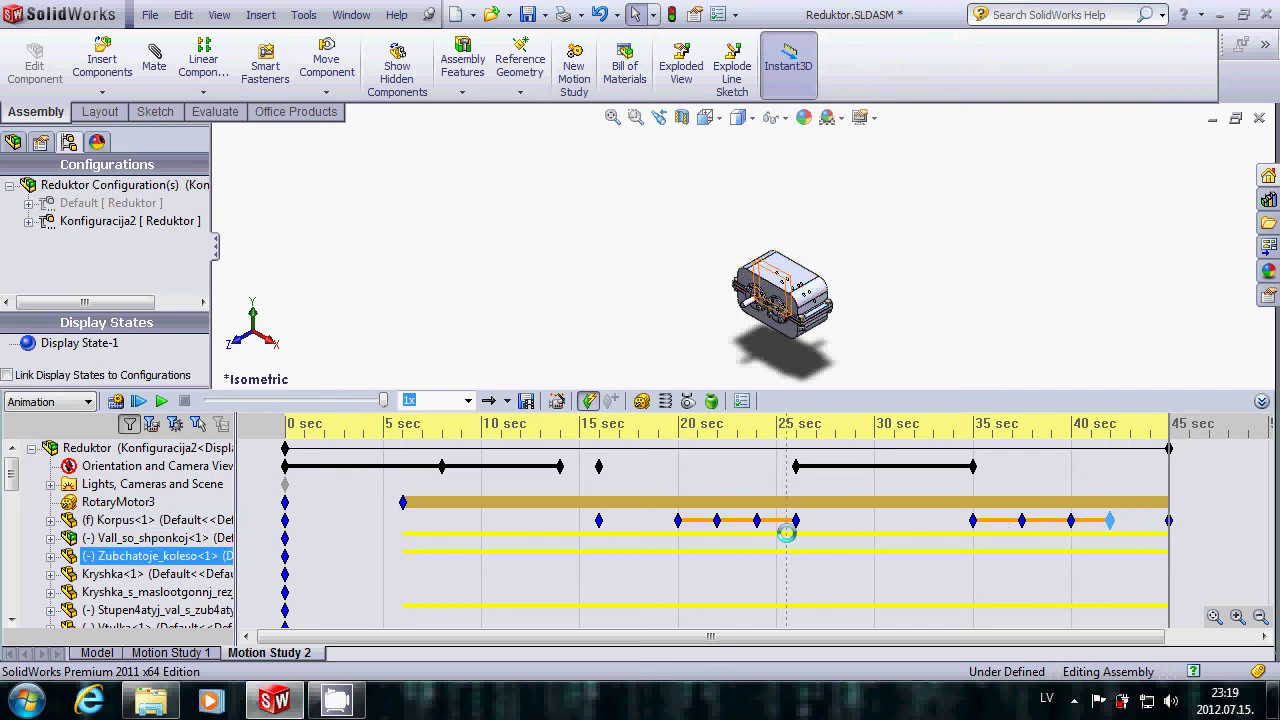
pyautogui.click(949, 482)
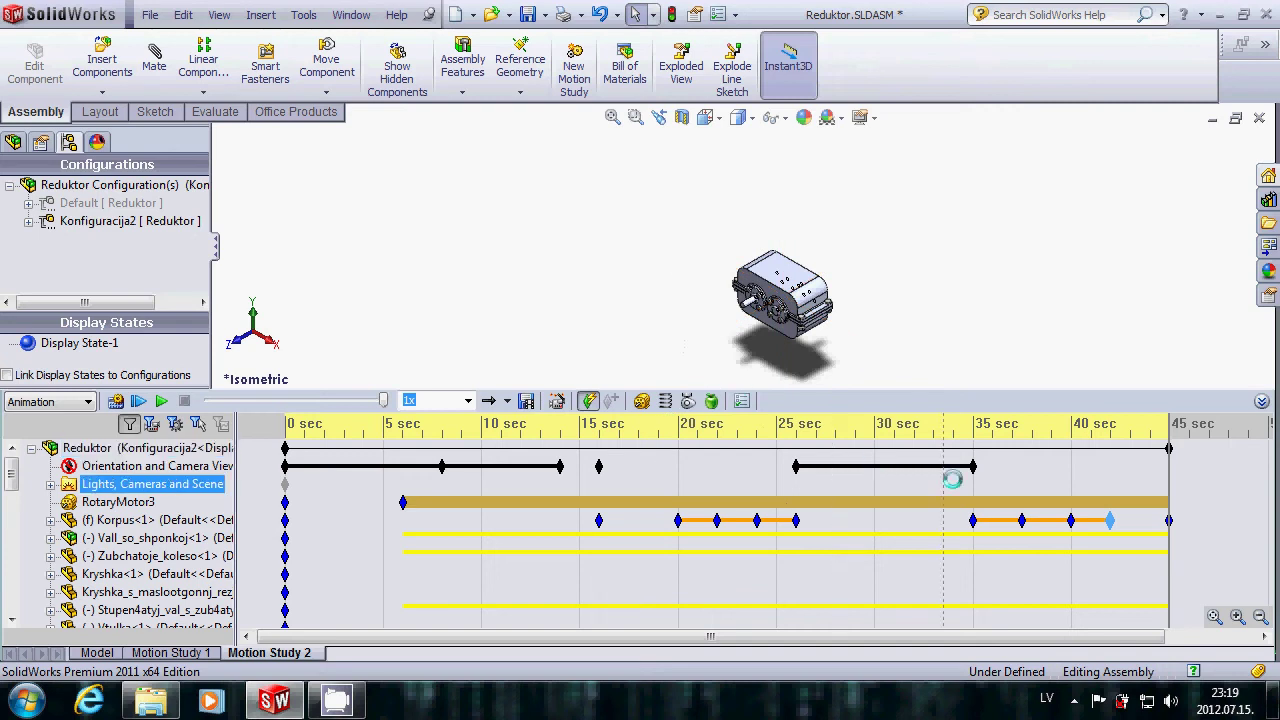
pyautogui.click(795, 520)
# Step: Check the gear close-up camera view and the Korpus key stored at 26 sec
pyautogui.click(795, 467)
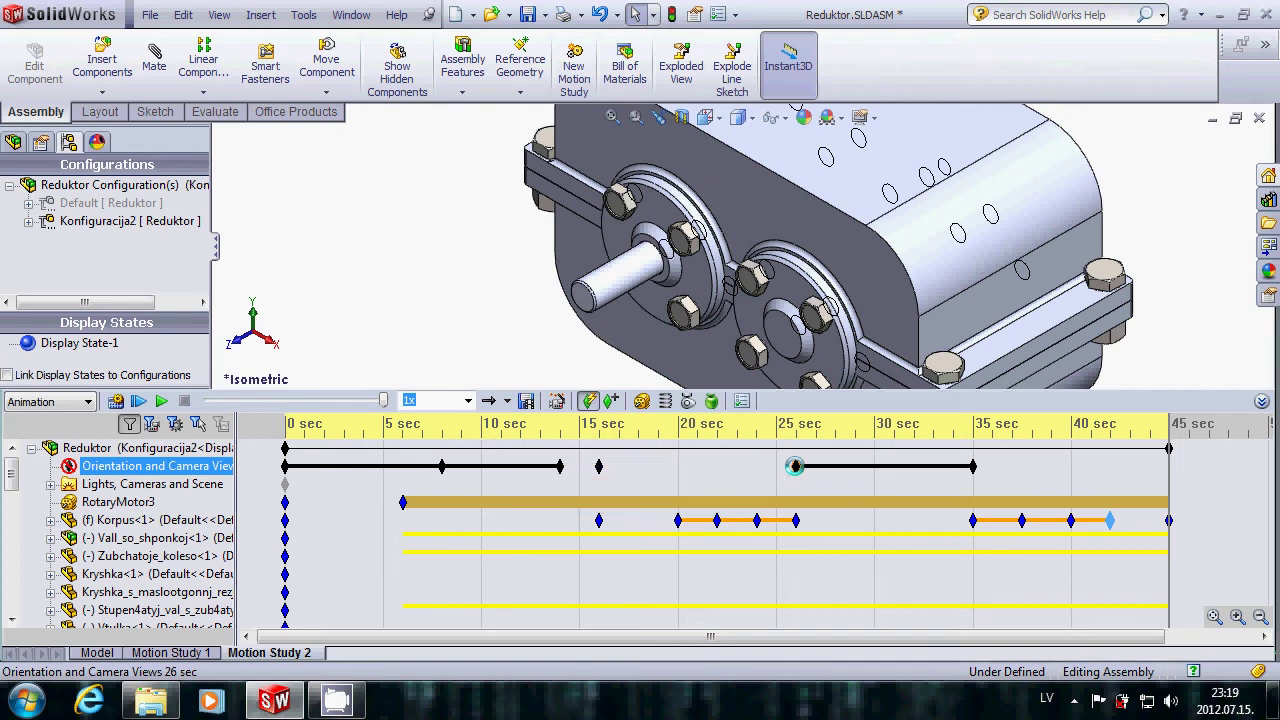
pyautogui.click(795, 466)
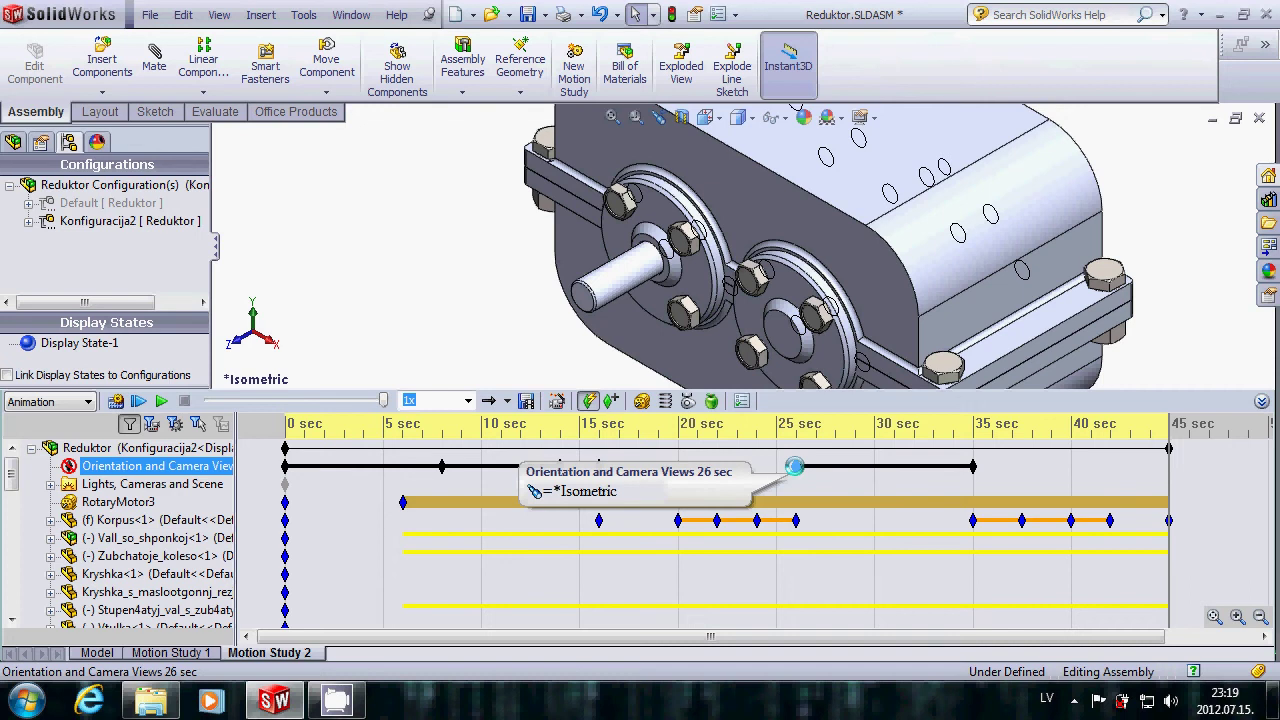
pyautogui.click(794, 519)
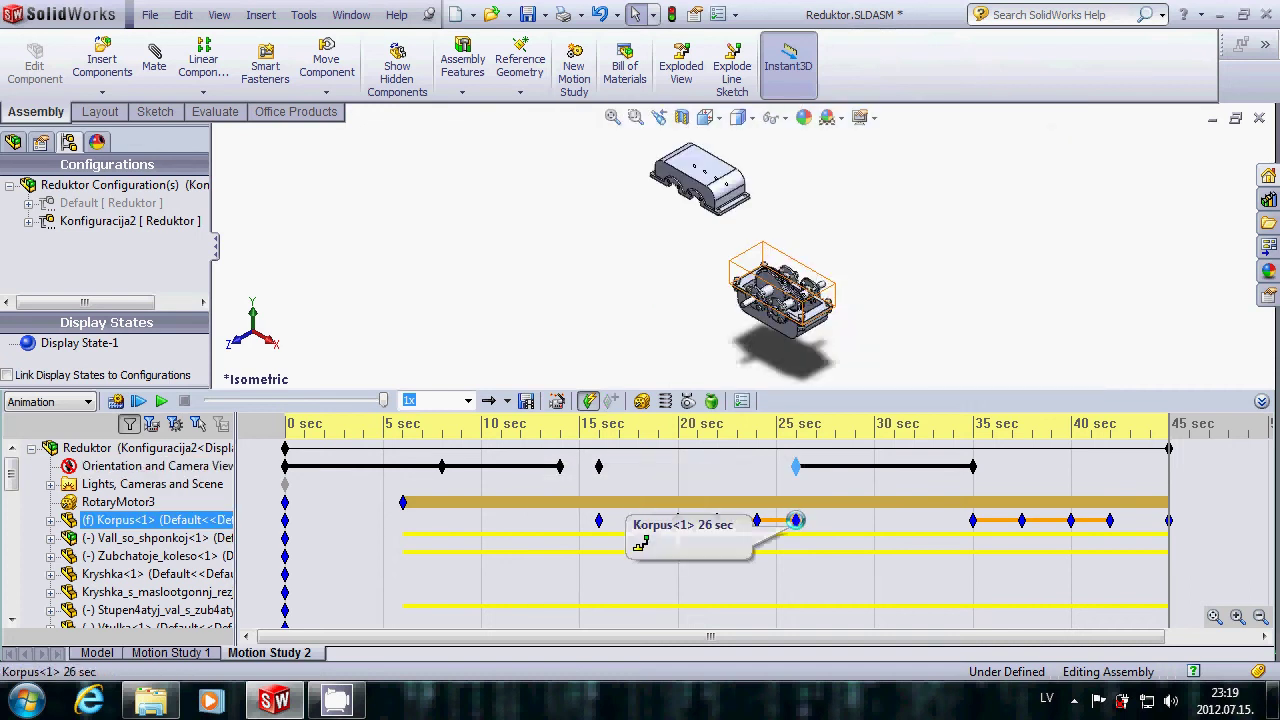
pyautogui.click(795, 465)
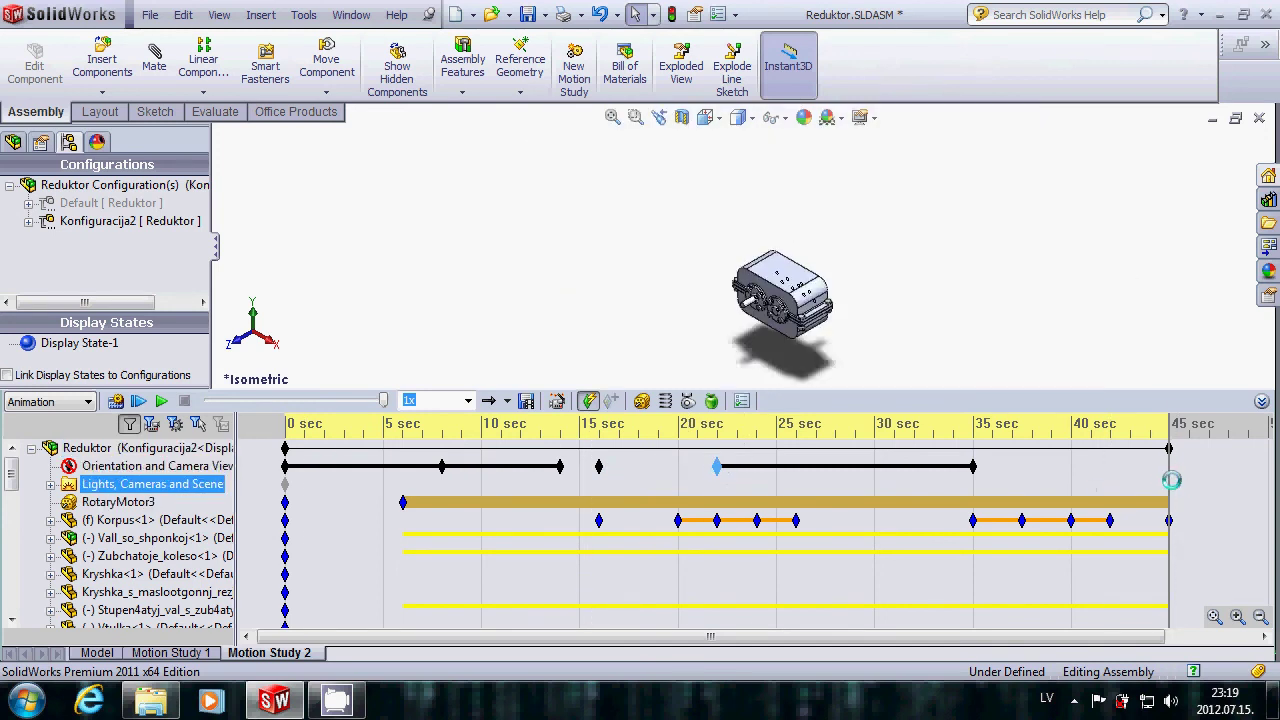
# Step: Scrub back to about 22 s and inspect the camera and Korpus rows, ending on Reduktor
pyautogui.moveTo(1166, 478); pyautogui.dragTo(713, 478)
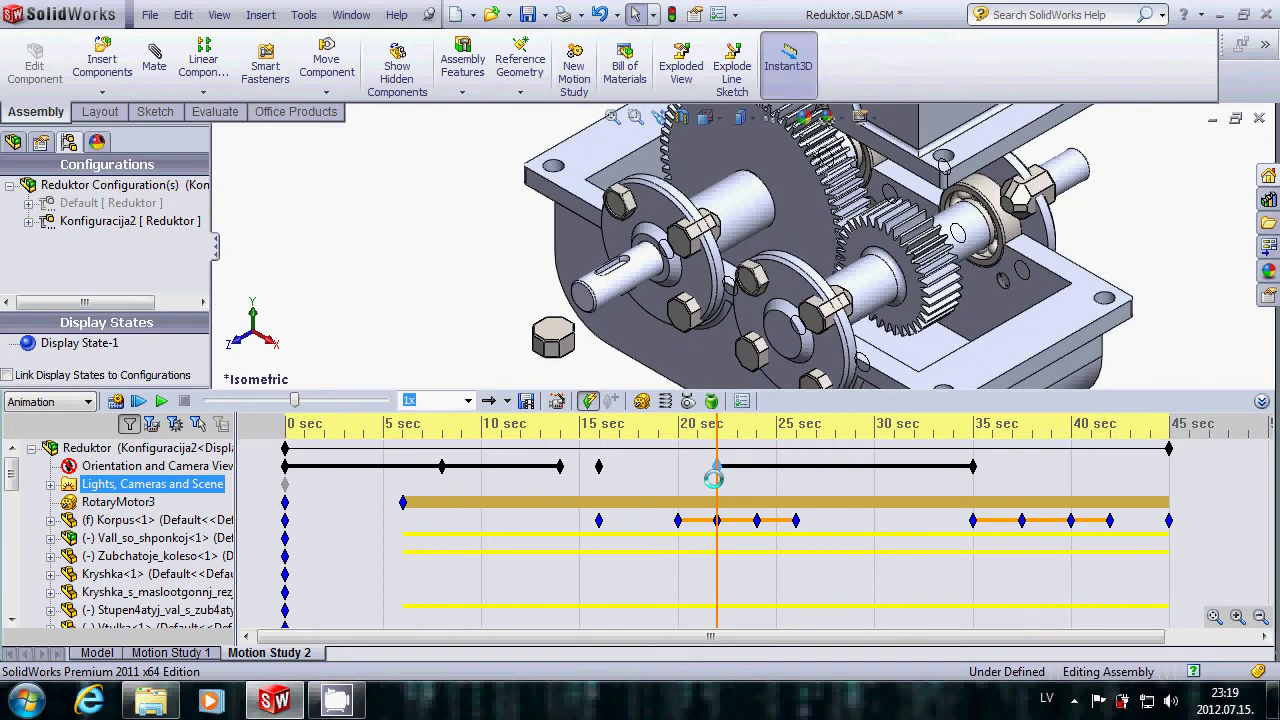
pyautogui.click(680, 519)
pyautogui.click(722, 466)
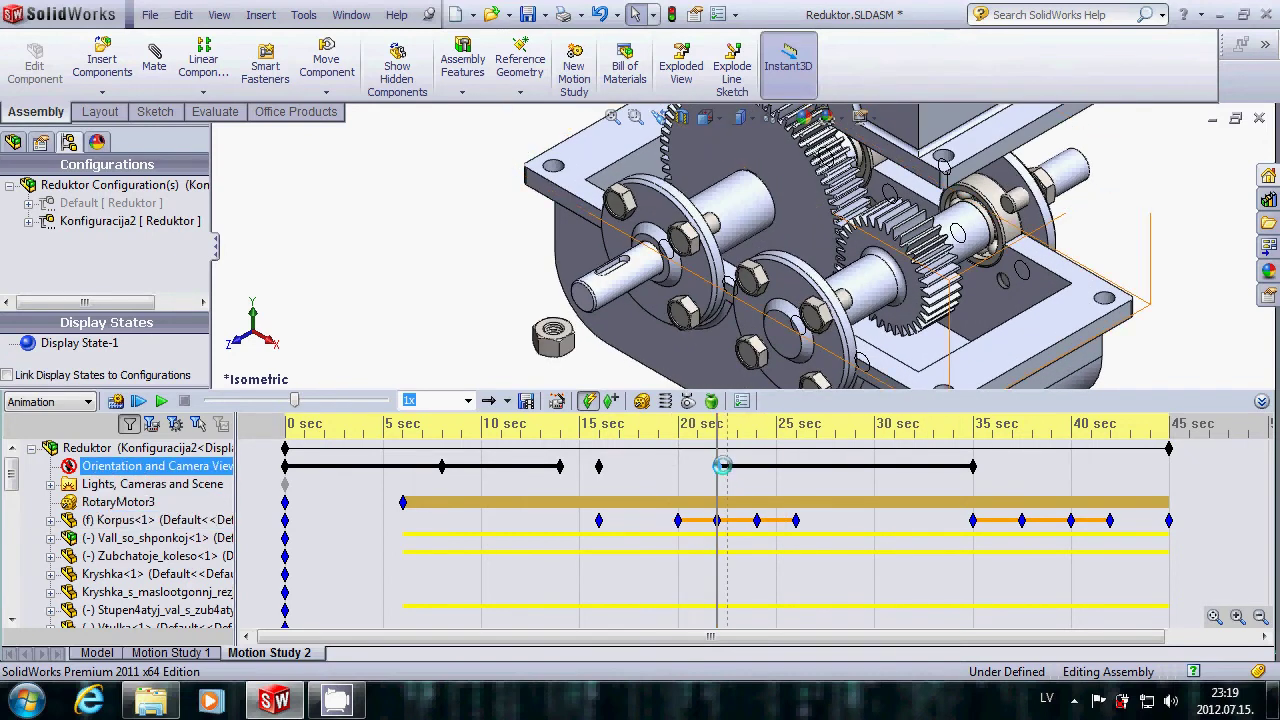
pyautogui.click(729, 502)
pyautogui.click(707, 520)
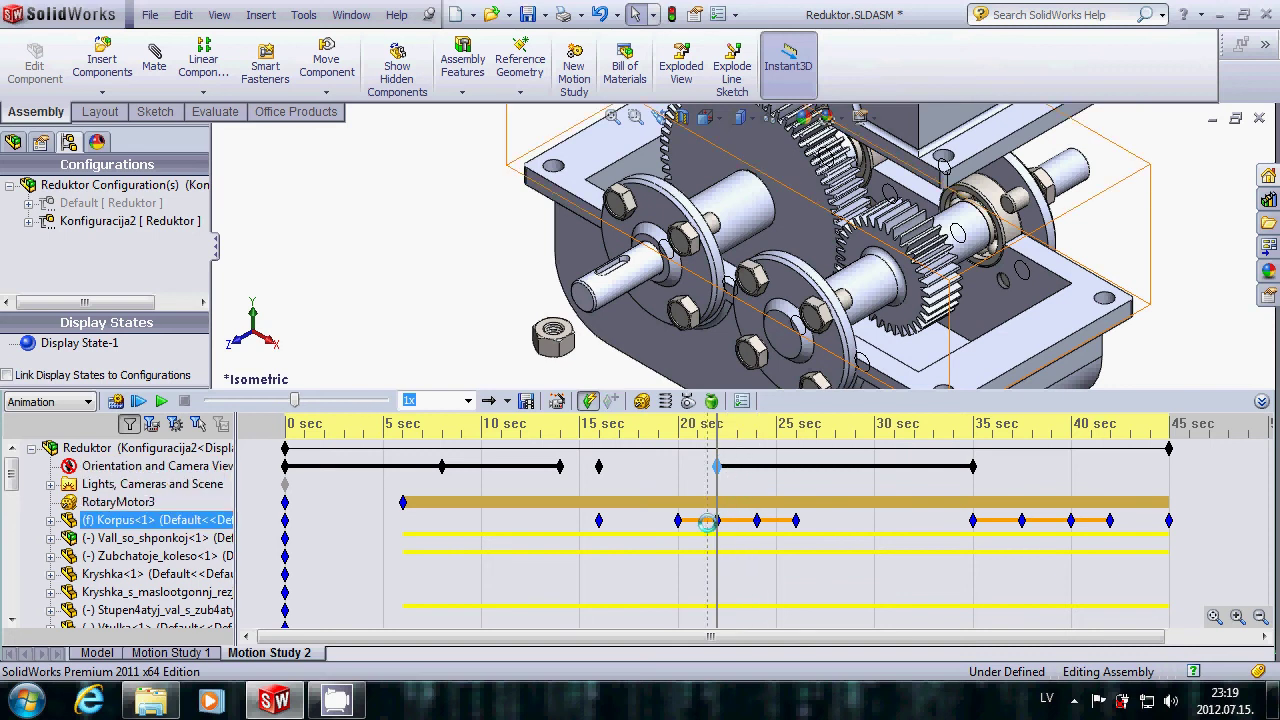
pyautogui.click(724, 484)
pyautogui.click(716, 465)
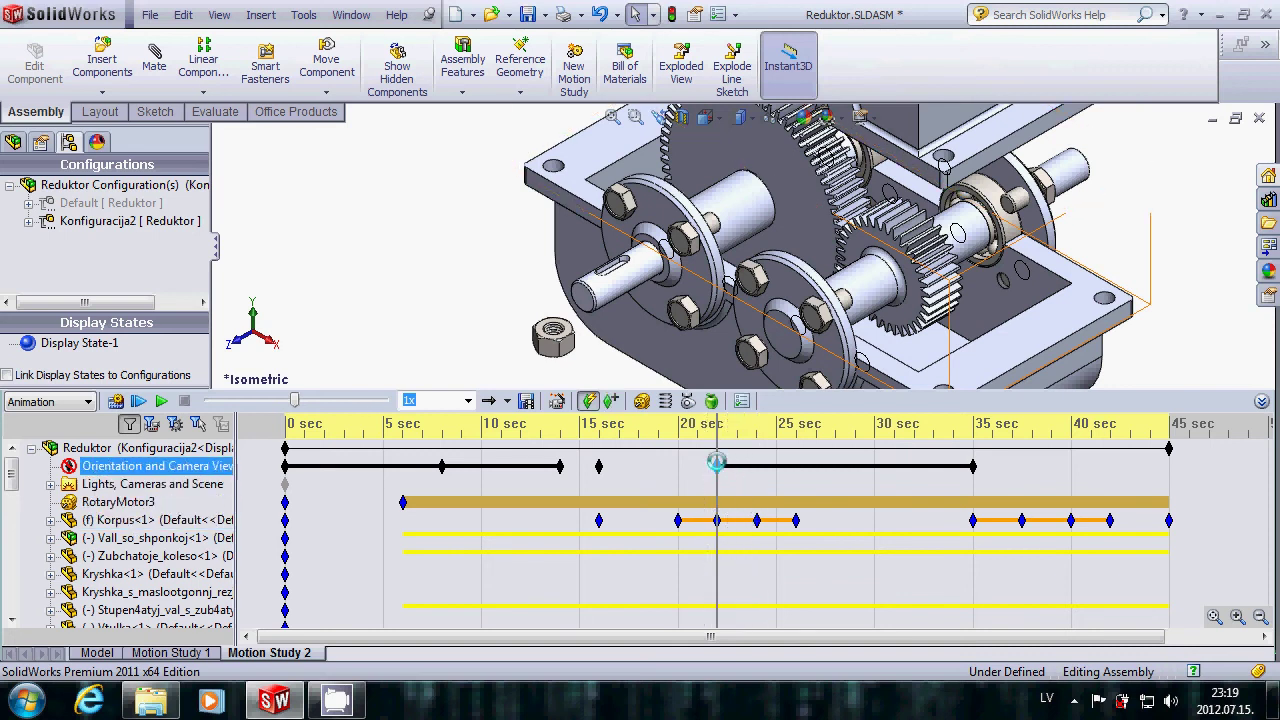
pyautogui.click(850, 451)
pyautogui.click(978, 465)
pyautogui.click(213, 448)
# Step: Play the animation from about 22 s, watching the collapse start at 35 s
pyautogui.click(160, 401)
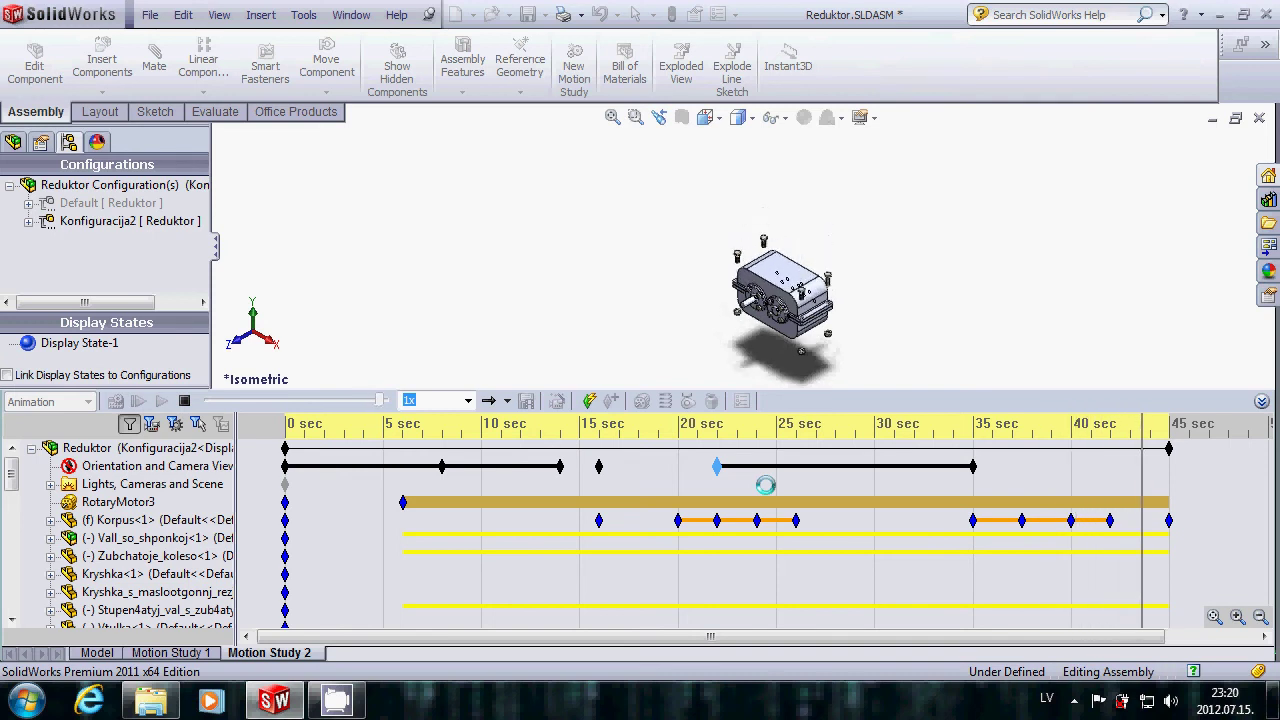
# Step: Move the 35 s camera key to 45 s and replay the study from about 22 s
pyautogui.click(914, 466)
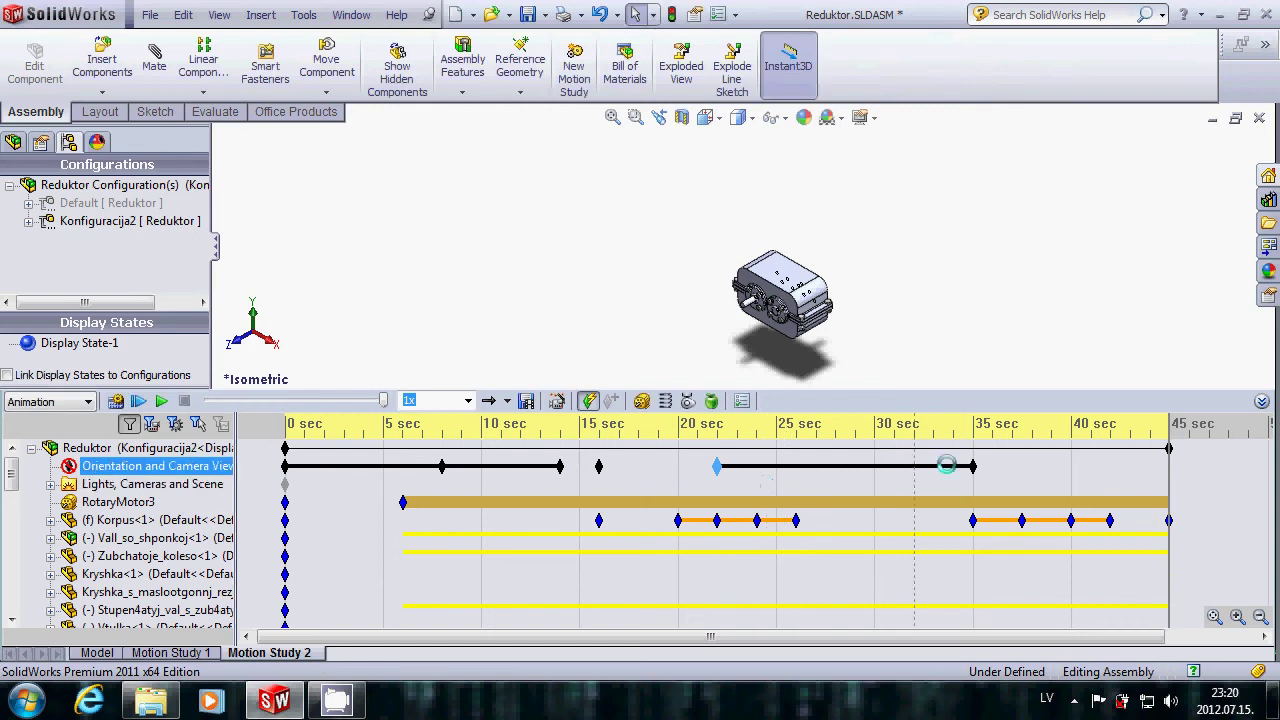
pyautogui.moveTo(970, 466); pyautogui.dragTo(1050, 470)
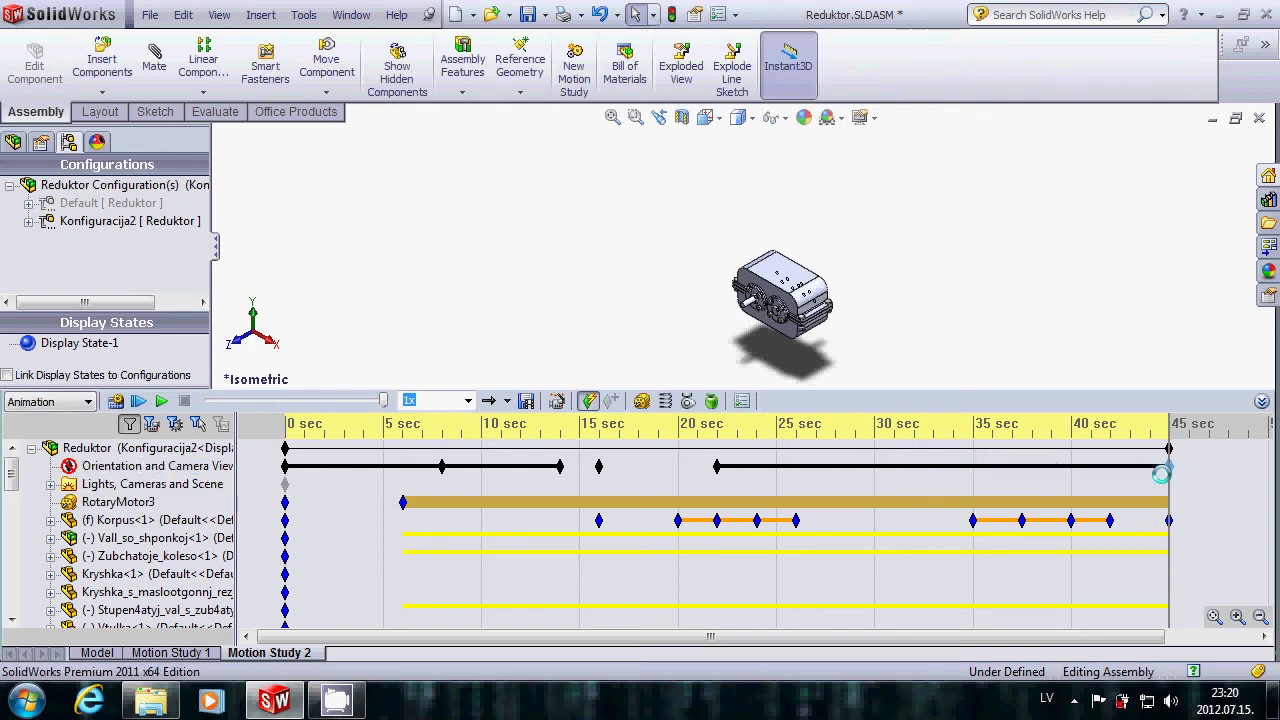
pyautogui.click(787, 462)
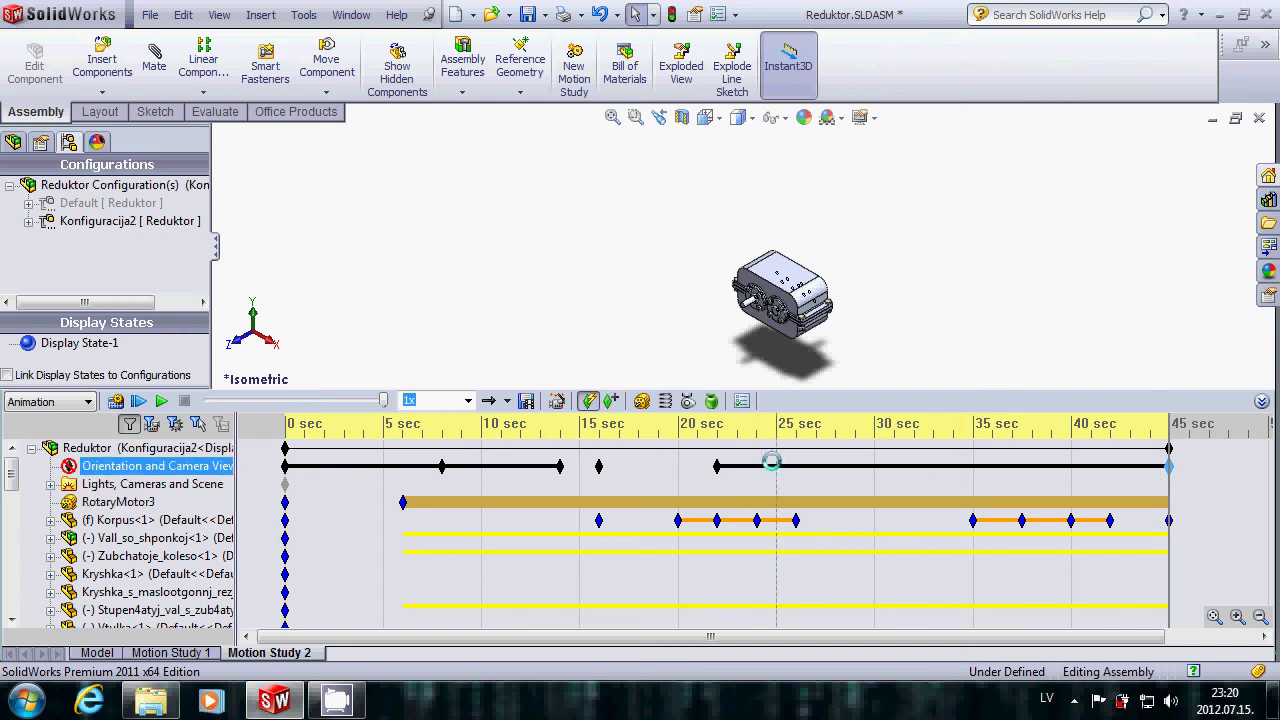
pyautogui.moveTo(1170, 486); pyautogui.dragTo(712, 480)
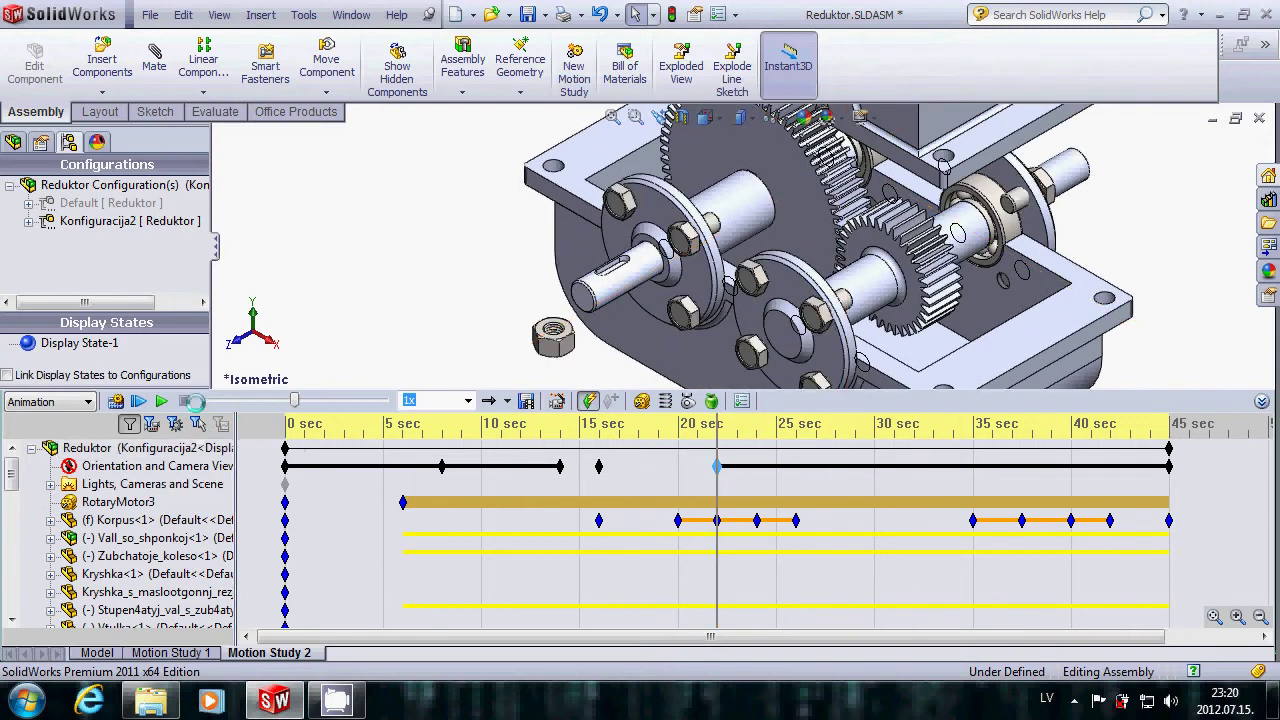
pyautogui.click(157, 401)
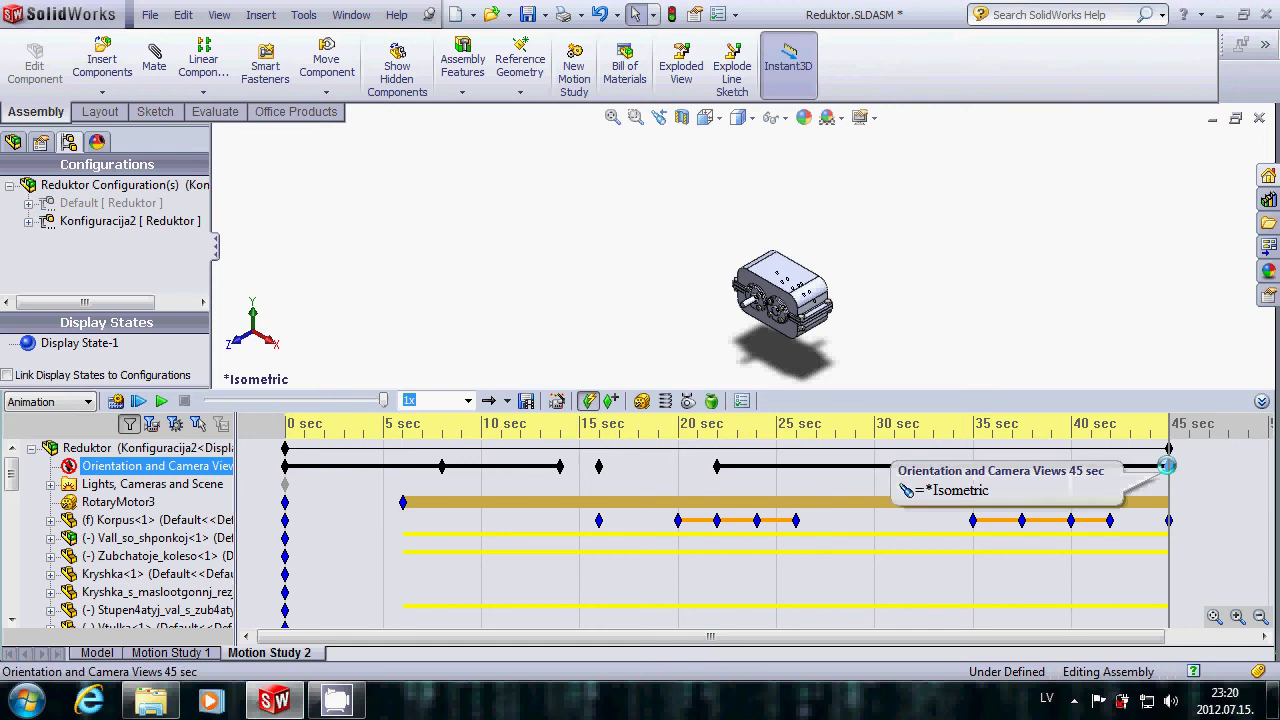
# Step: Suppress the 45 s camera key and replay the study from about 22 s
pyautogui.rightClick(1167, 465)
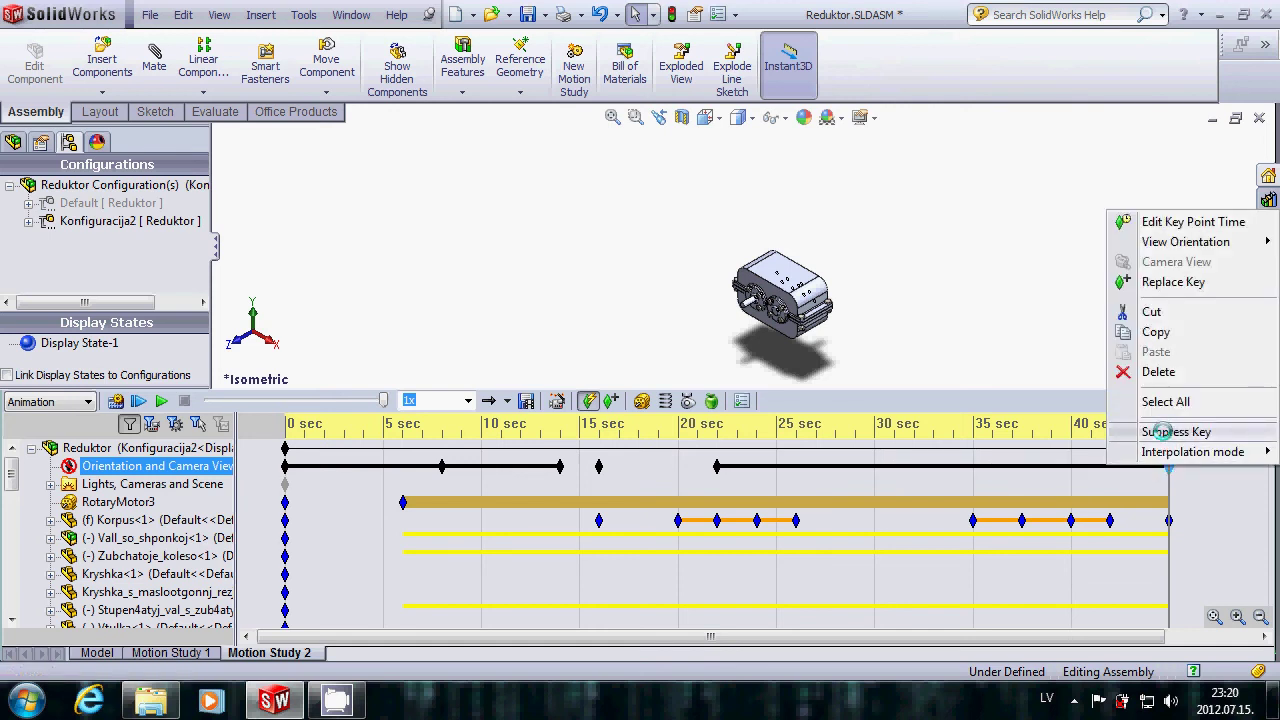
pyautogui.click(1162, 432)
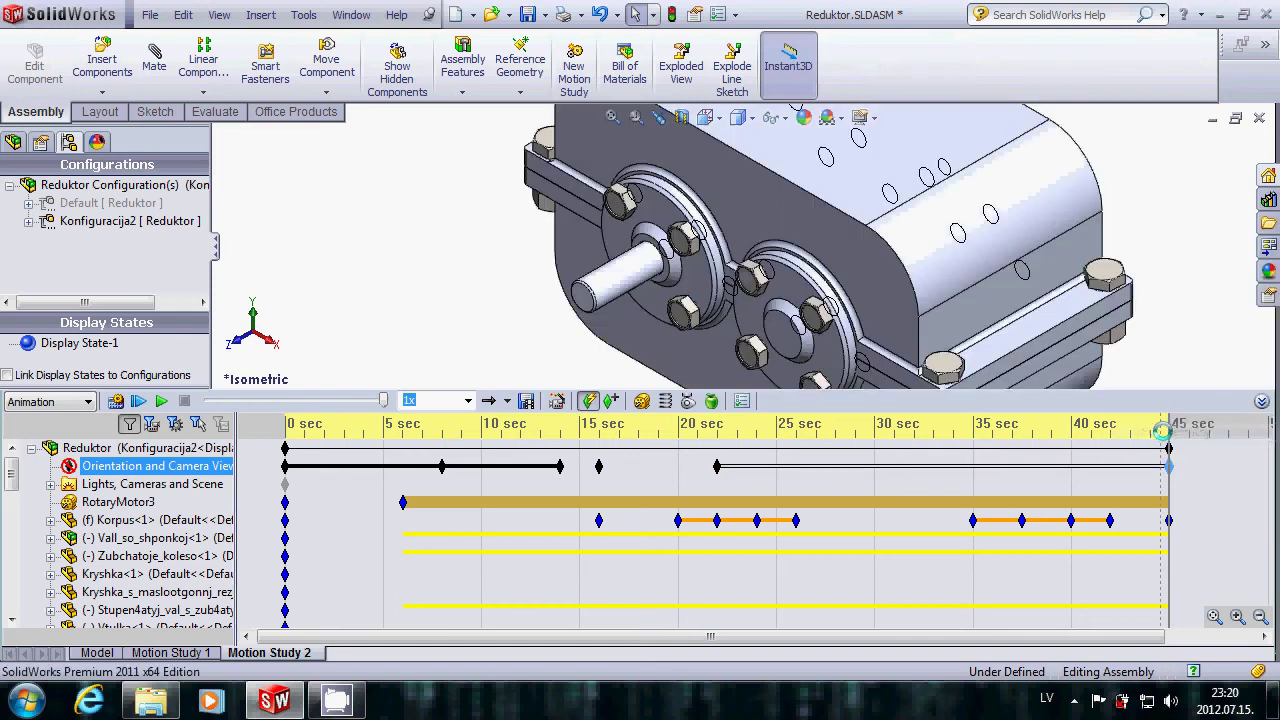
pyautogui.moveTo(1168, 465)
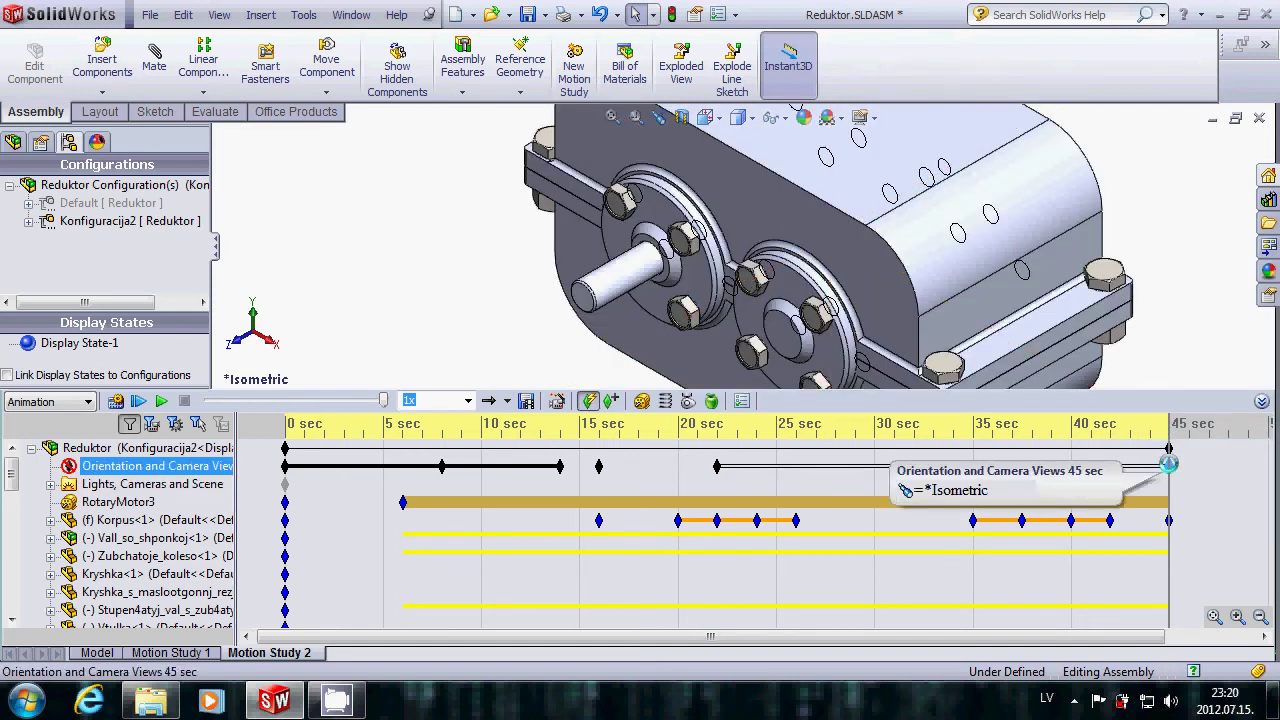
pyautogui.rightClick(1168, 464)
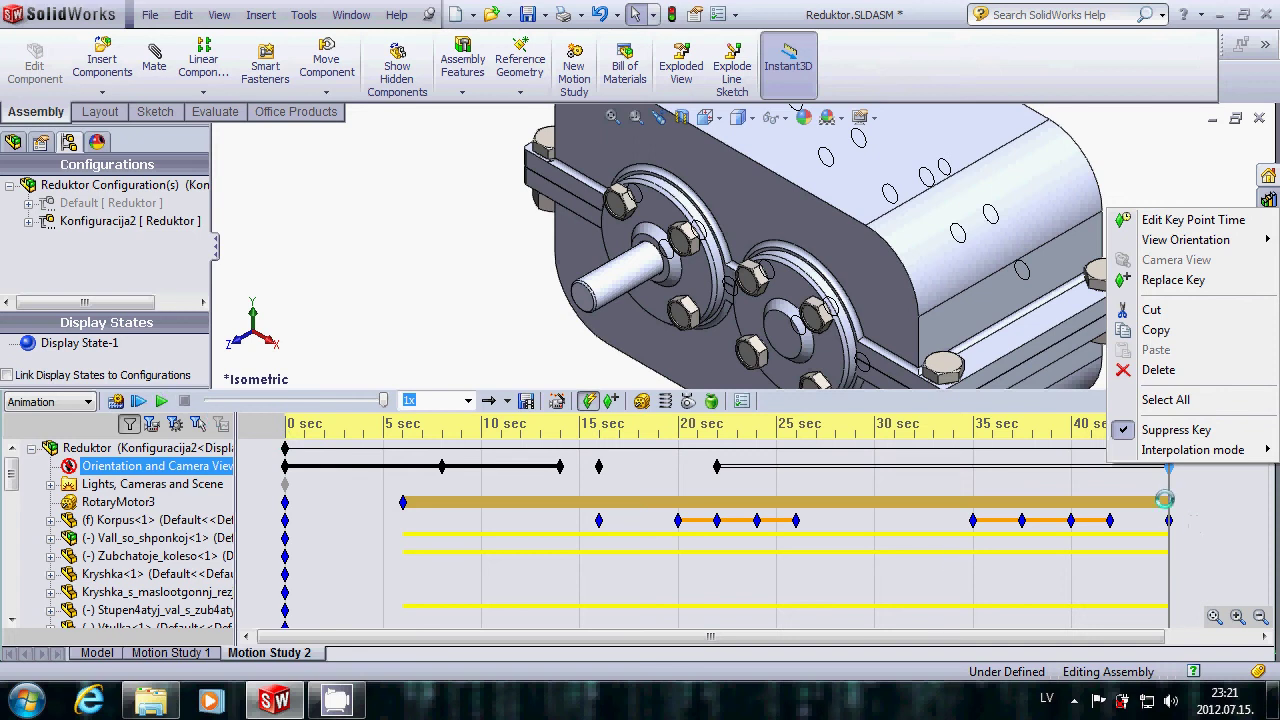
pyautogui.click(1169, 487)
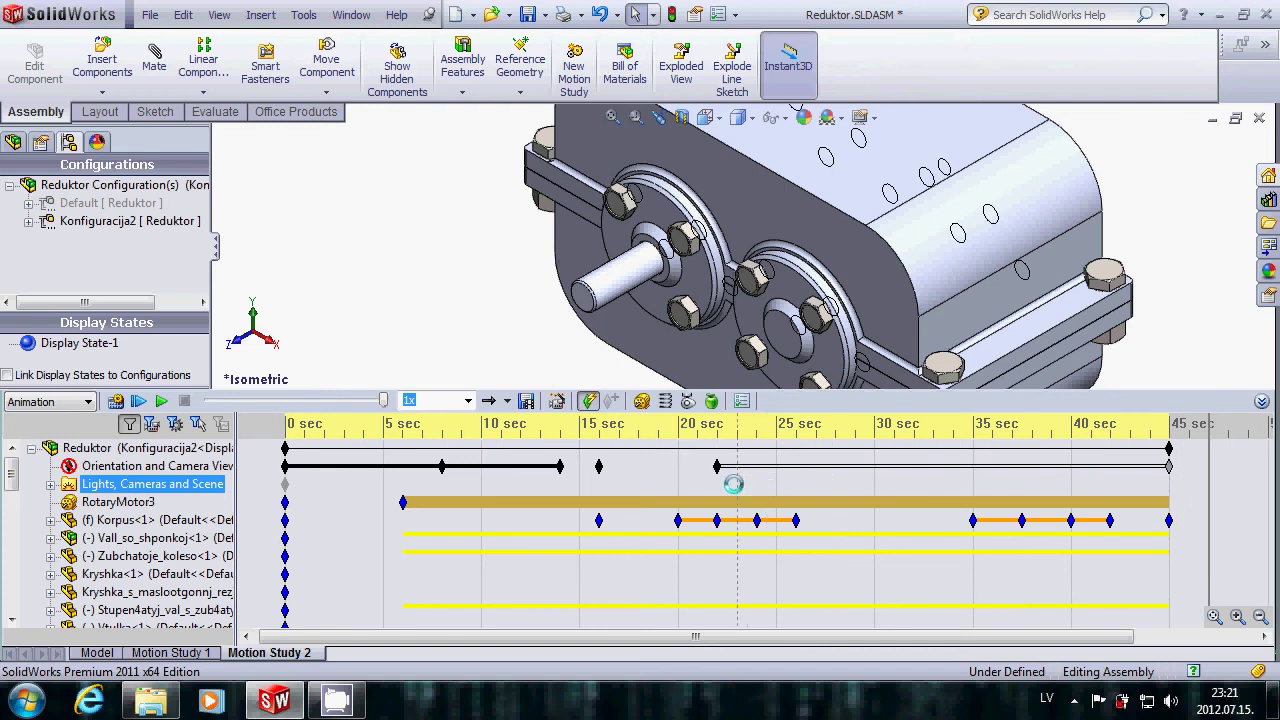
pyautogui.click(161, 401)
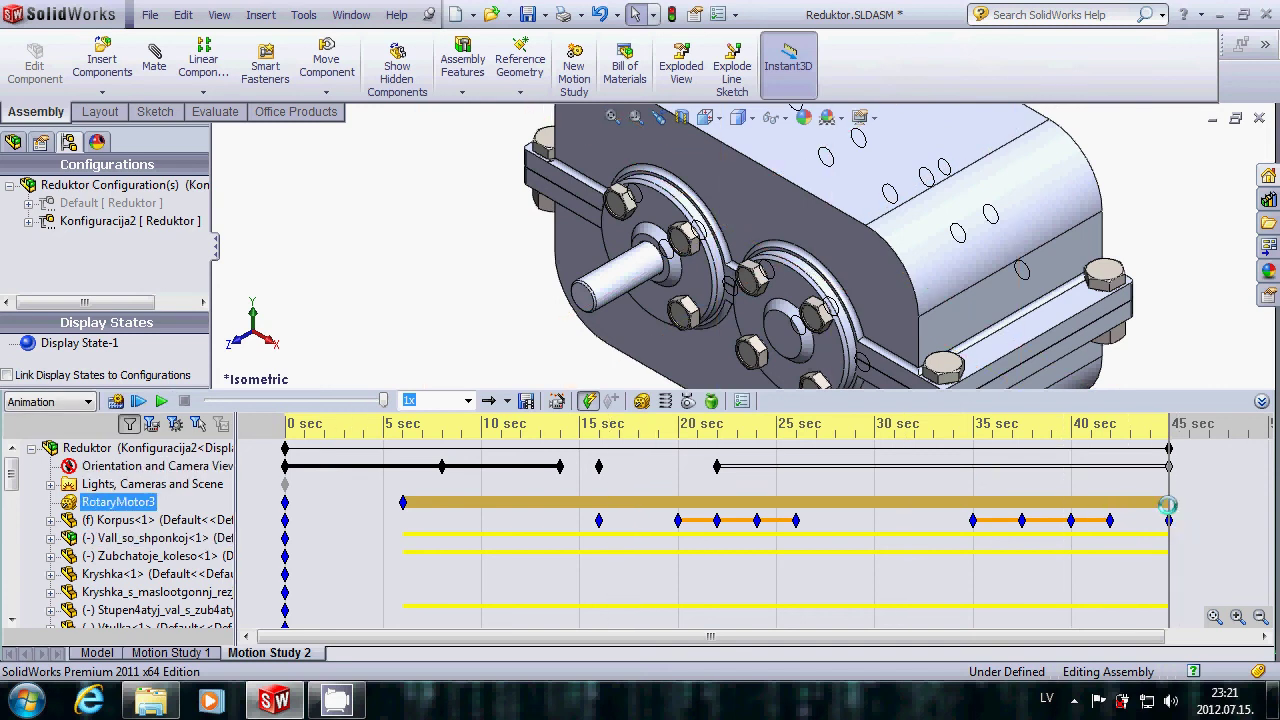
# Step: Switch RotaryMotor3 off at the 30 s mark and replay the study from the start
pyautogui.rightClick(874, 501)
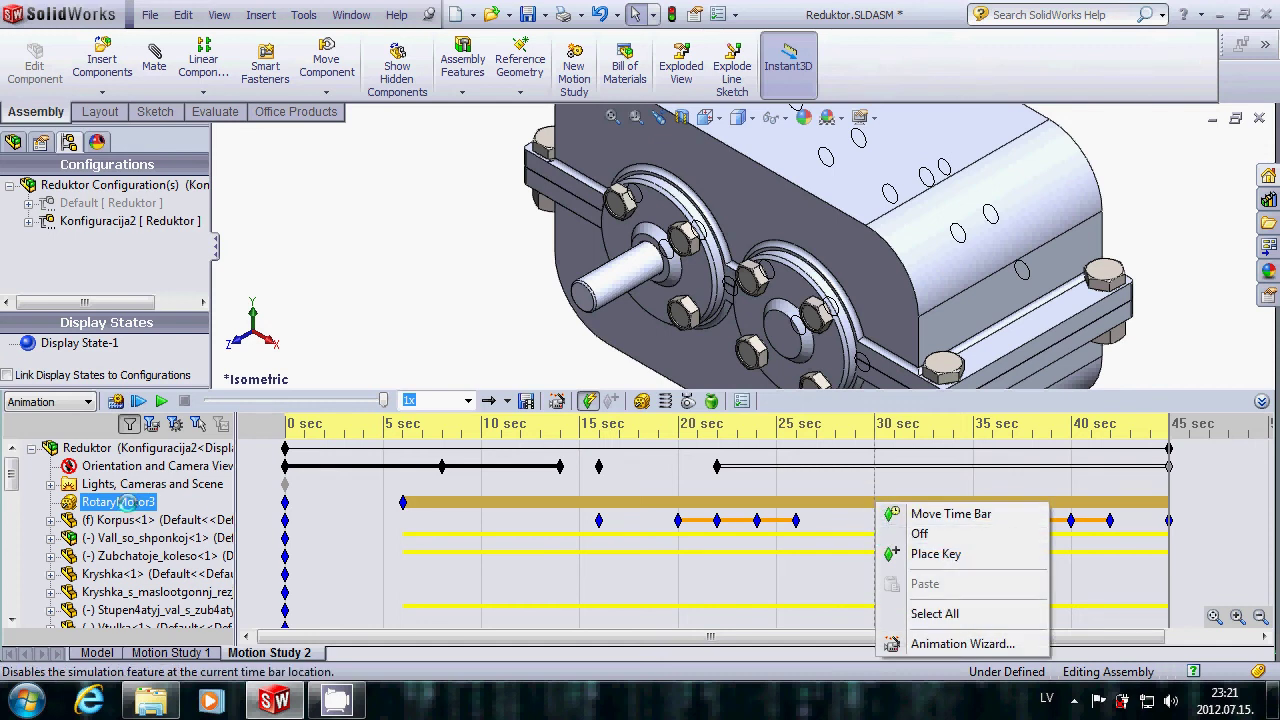
pyautogui.click(919, 533)
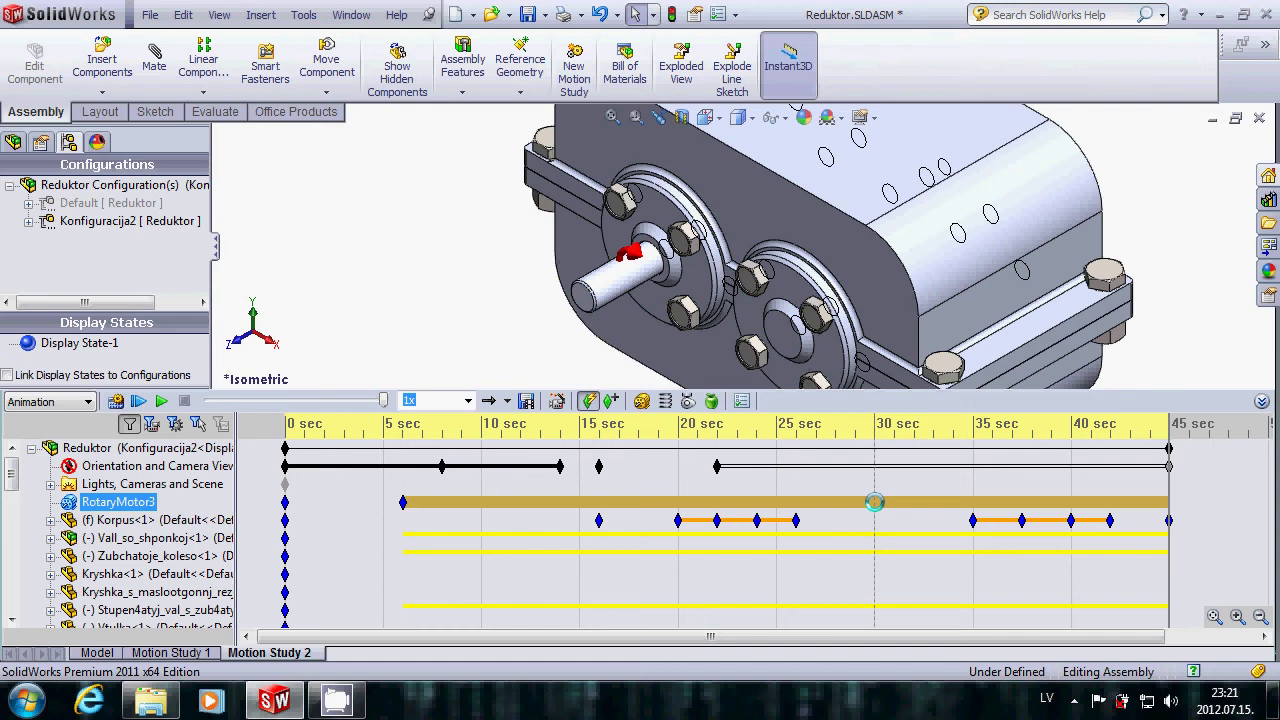
pyautogui.click(543, 519)
pyautogui.click(855, 499)
pyautogui.rightClick(872, 501)
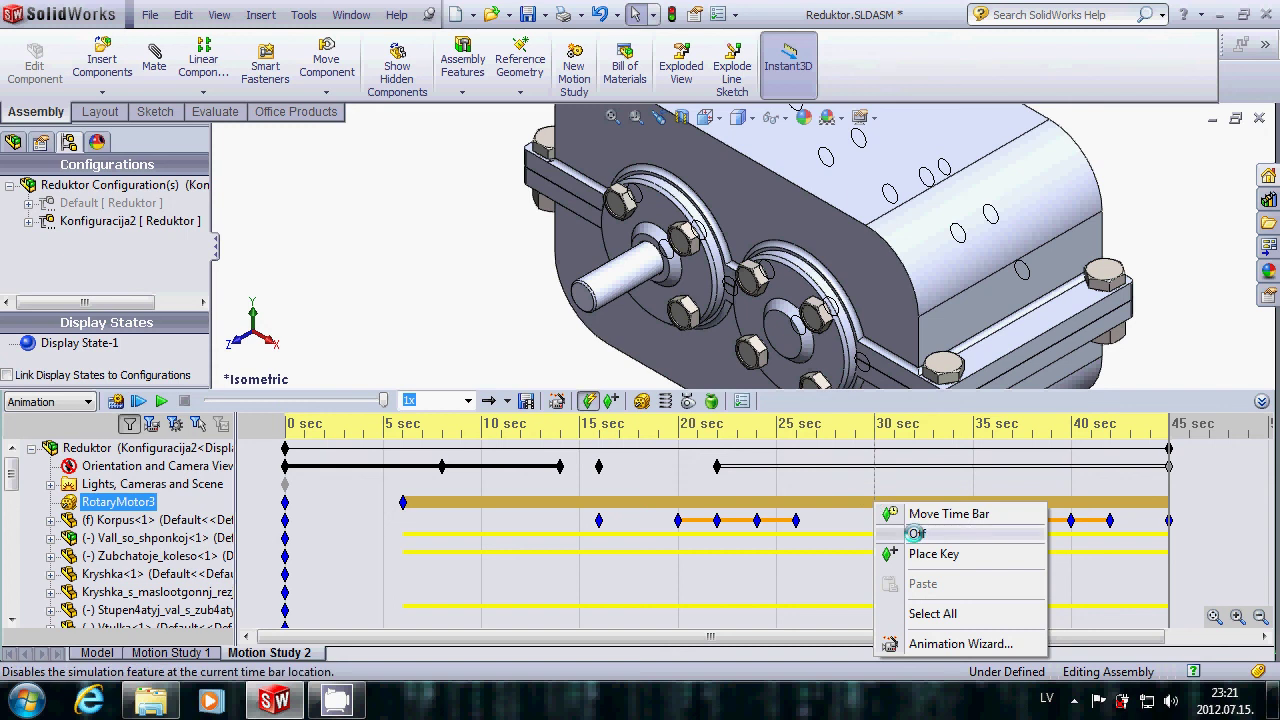
pyautogui.click(916, 534)
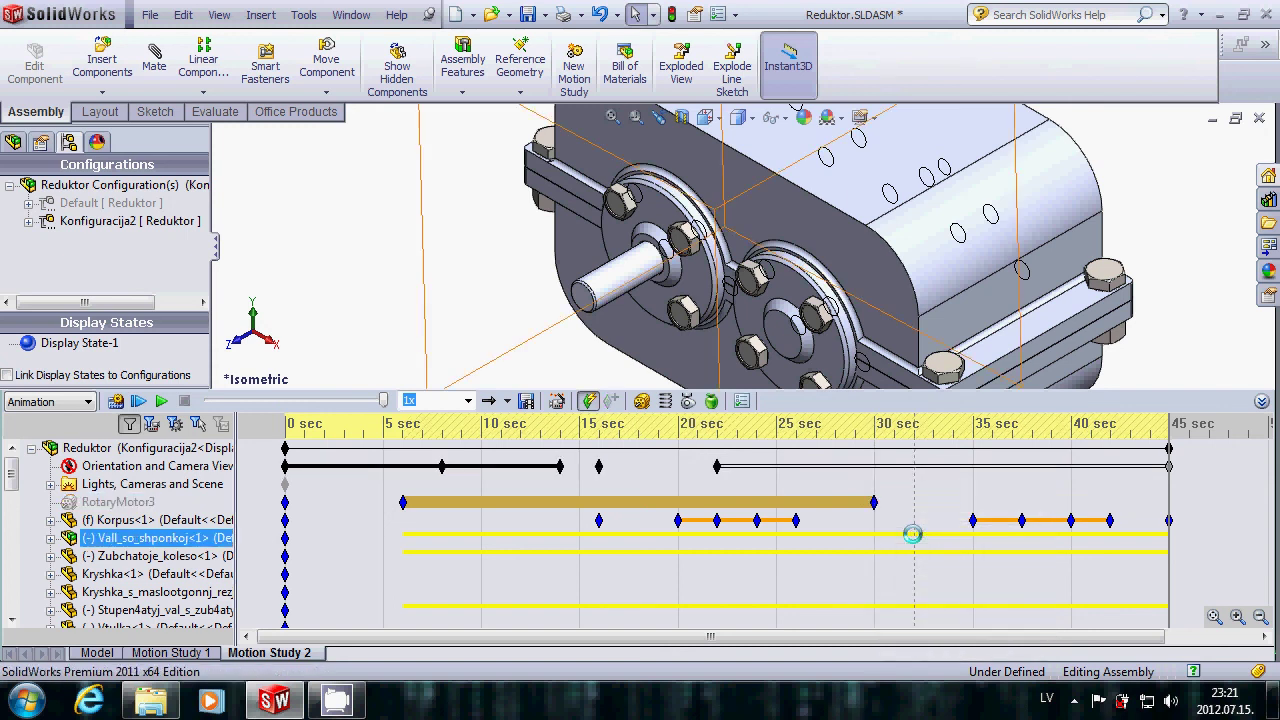
pyautogui.click(200, 448)
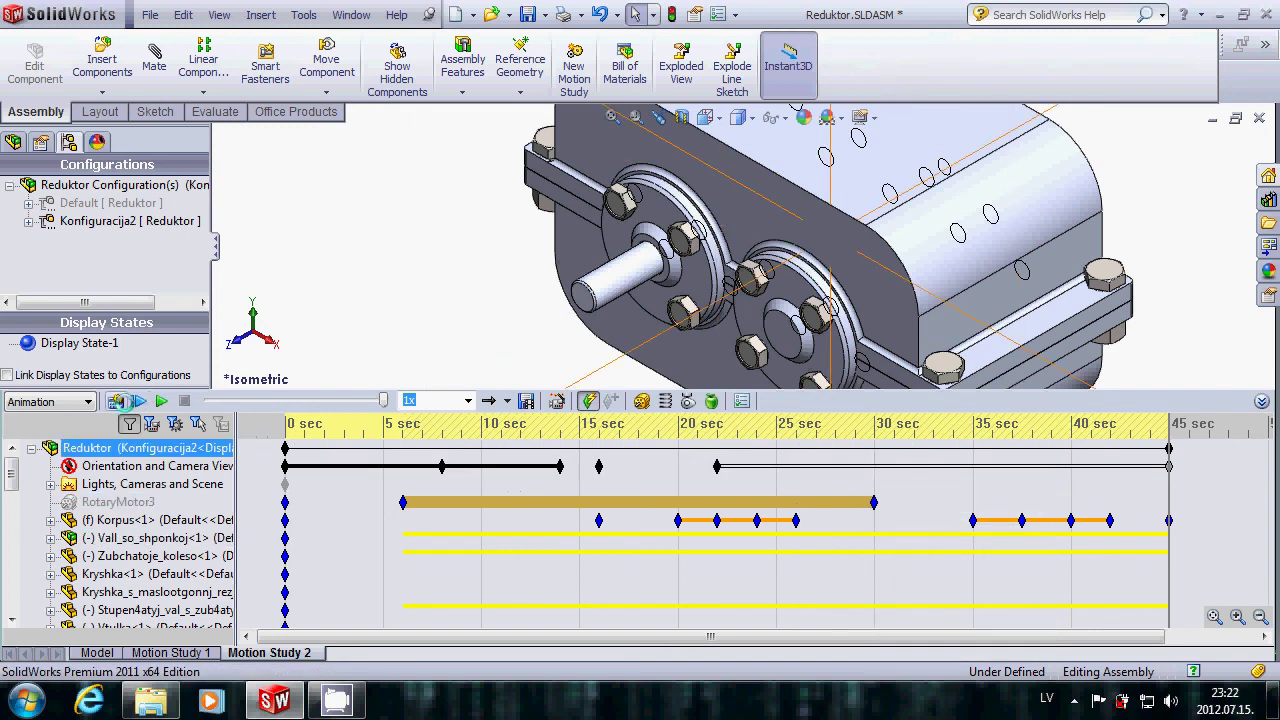
pyautogui.click(116, 401)
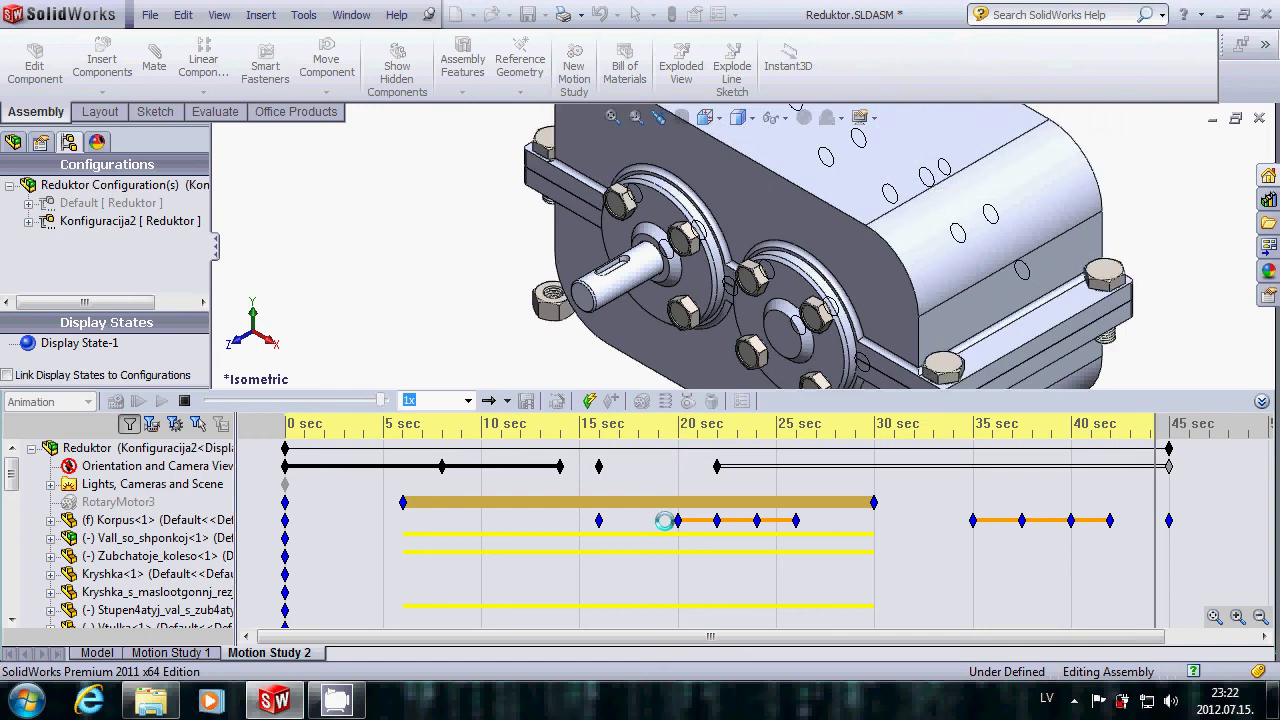
# Step: Unsuppress the 45 s Orientation and Camera Views key
pyautogui.click(664, 521)
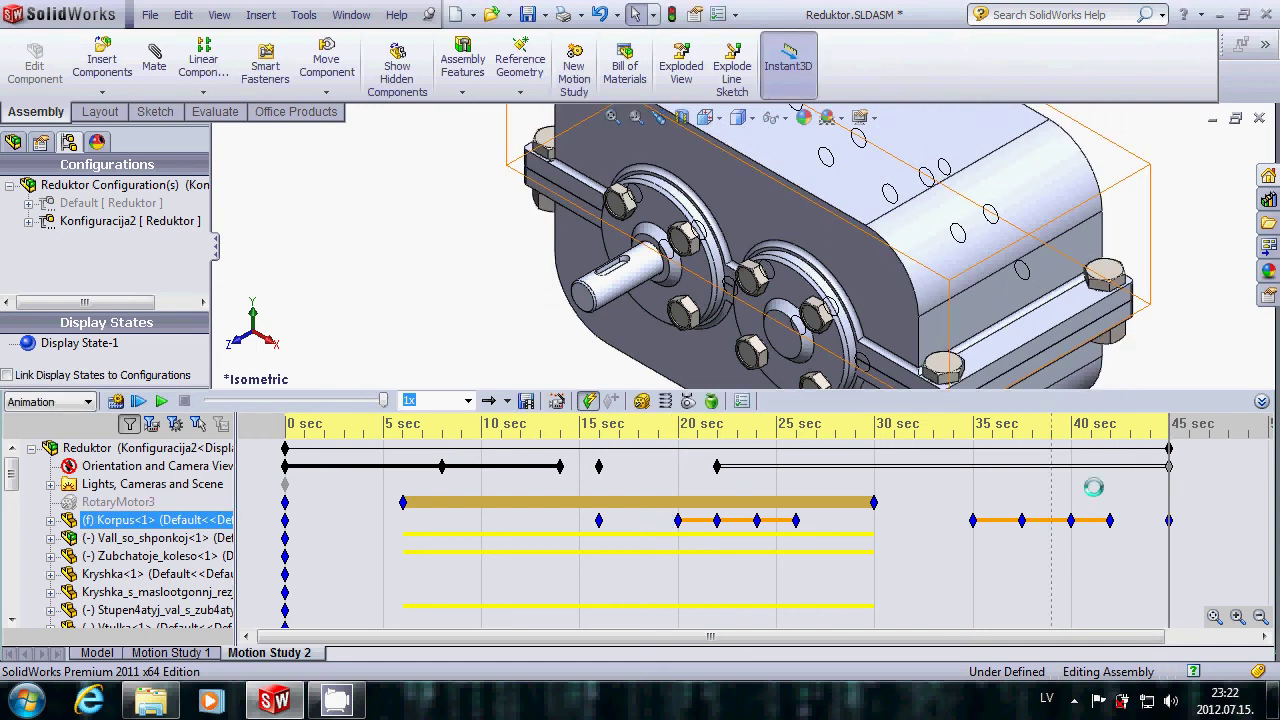
pyautogui.click(1196, 464)
pyautogui.rightClick(1169, 464)
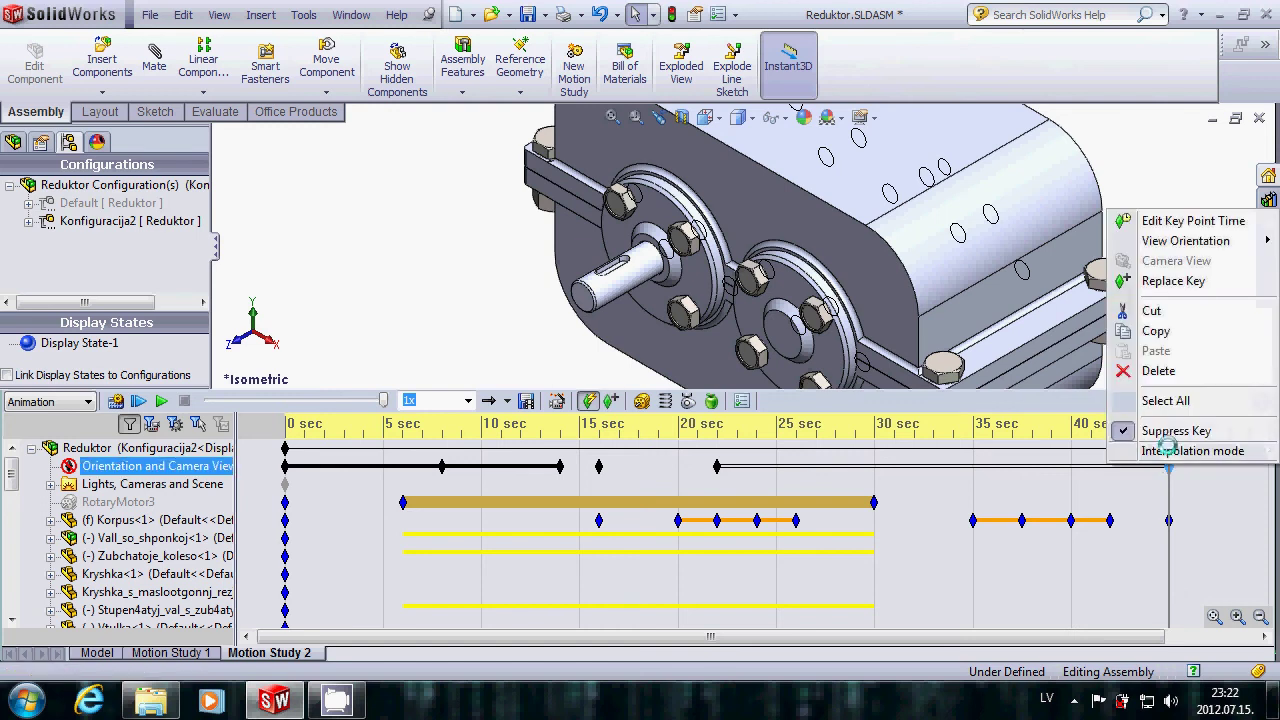
pyautogui.click(1176, 430)
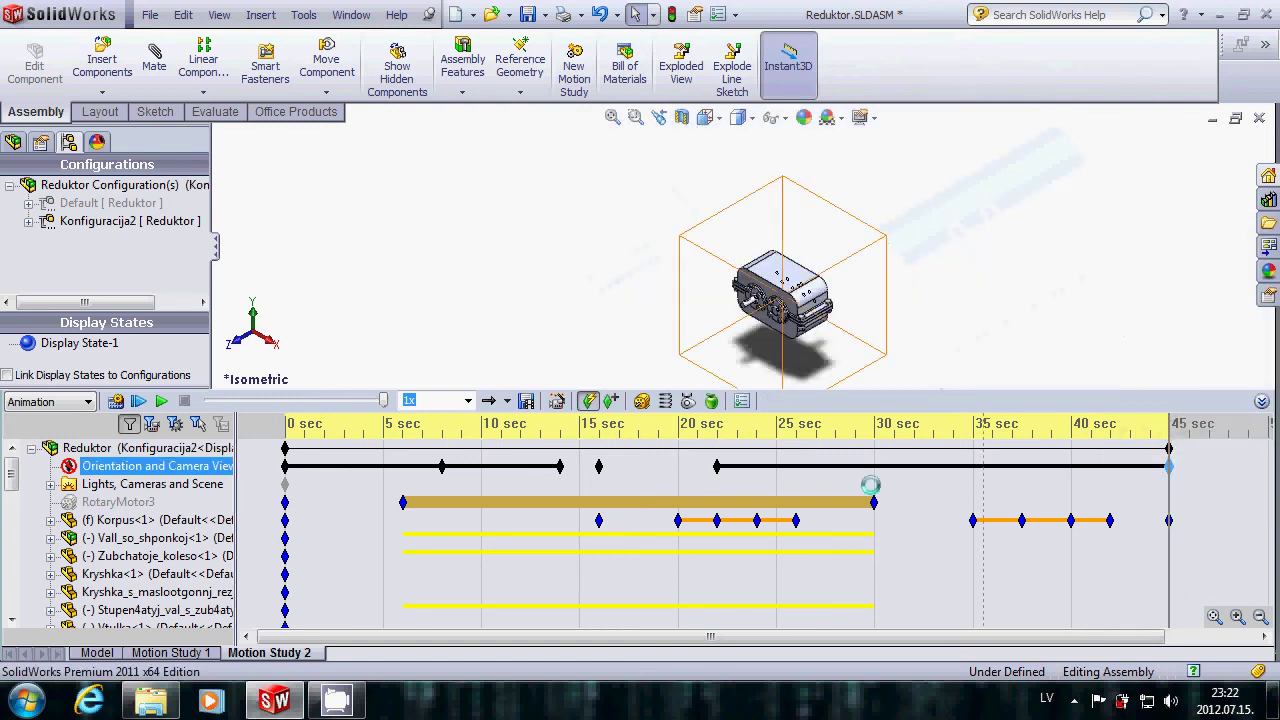
pyautogui.click(871, 485)
# Step: Review the Korpus keys at 5 s and 16 s and the gear, then play from start
pyautogui.click(440, 467)
pyautogui.click(400, 523)
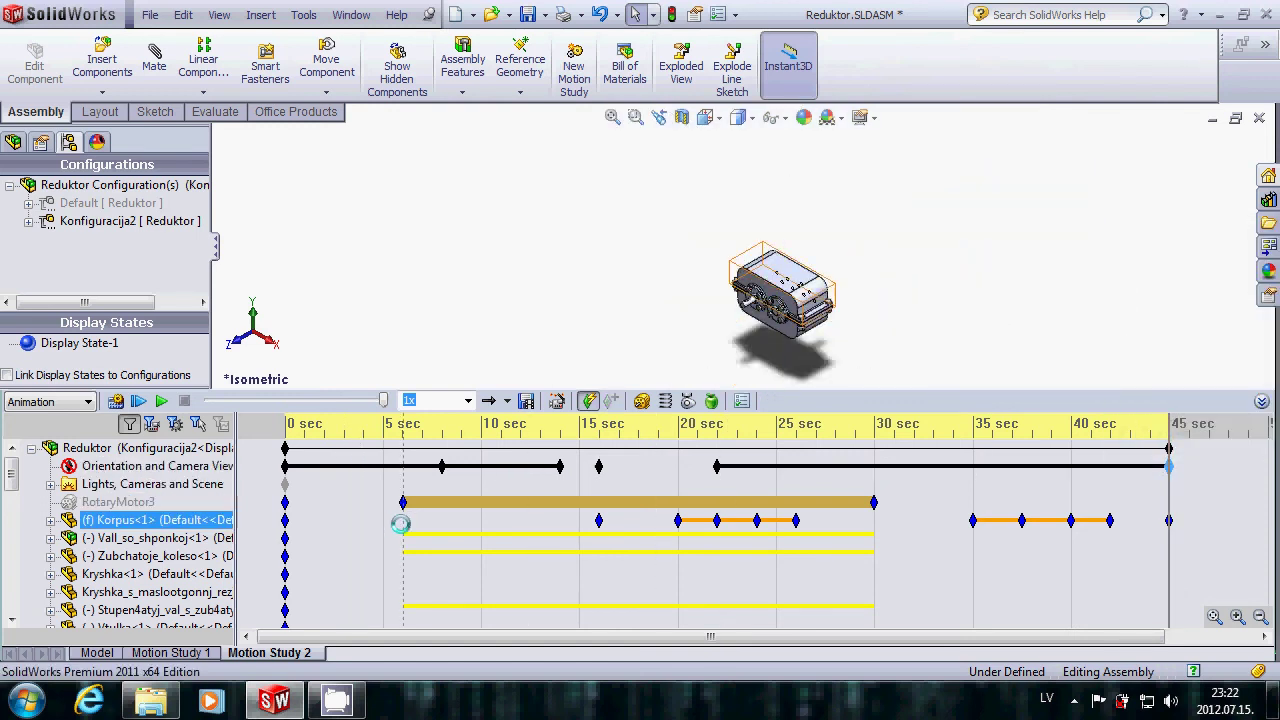
pyautogui.click(846, 537)
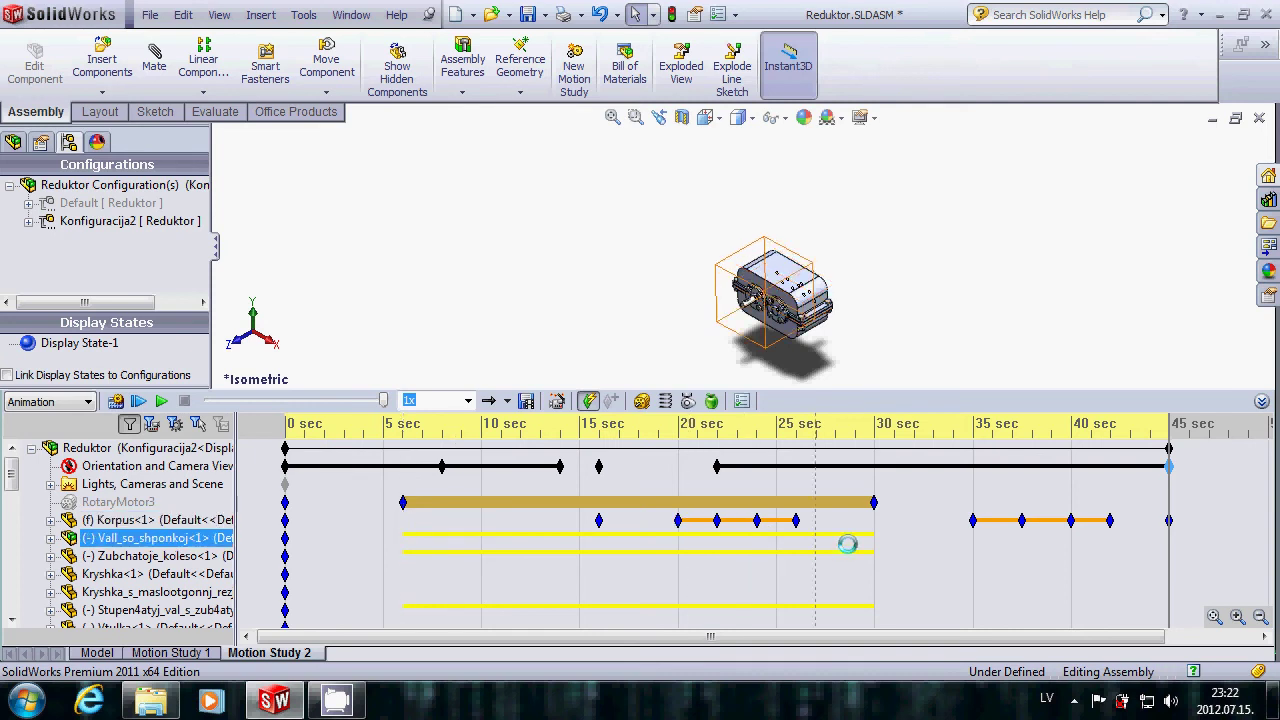
pyautogui.click(864, 545)
pyautogui.click(522, 537)
pyautogui.click(617, 522)
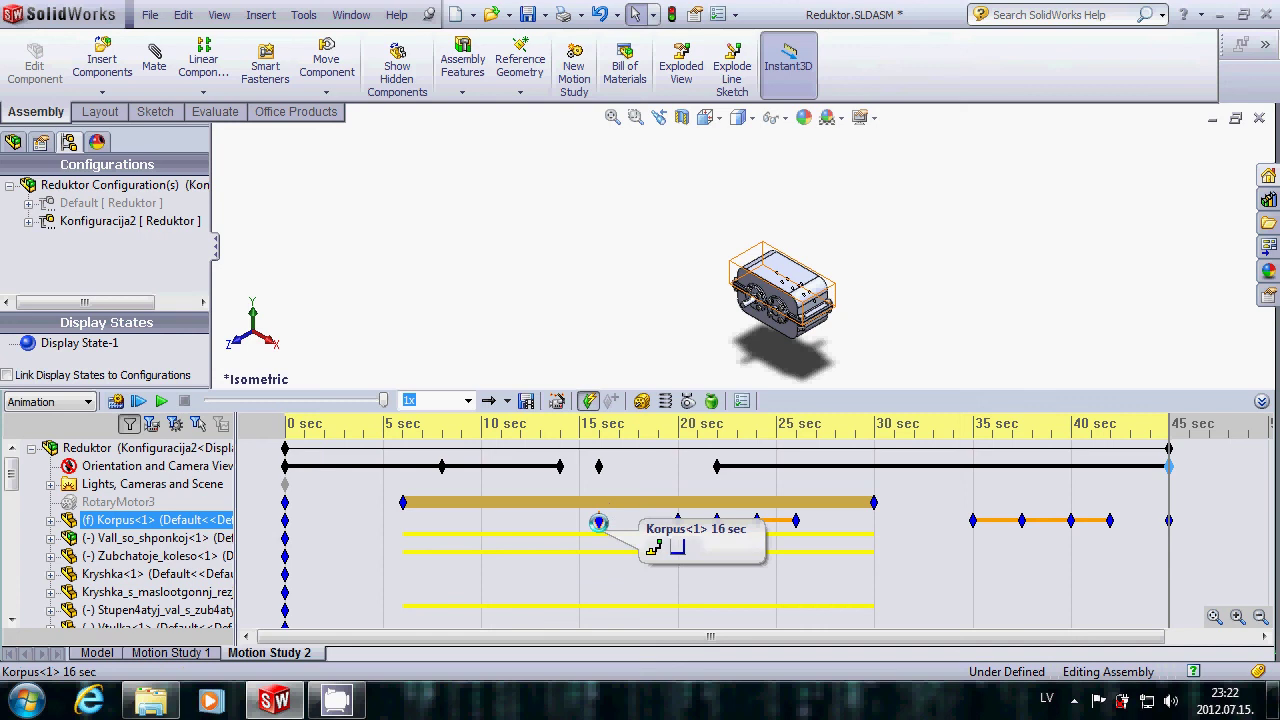
pyautogui.click(286, 538)
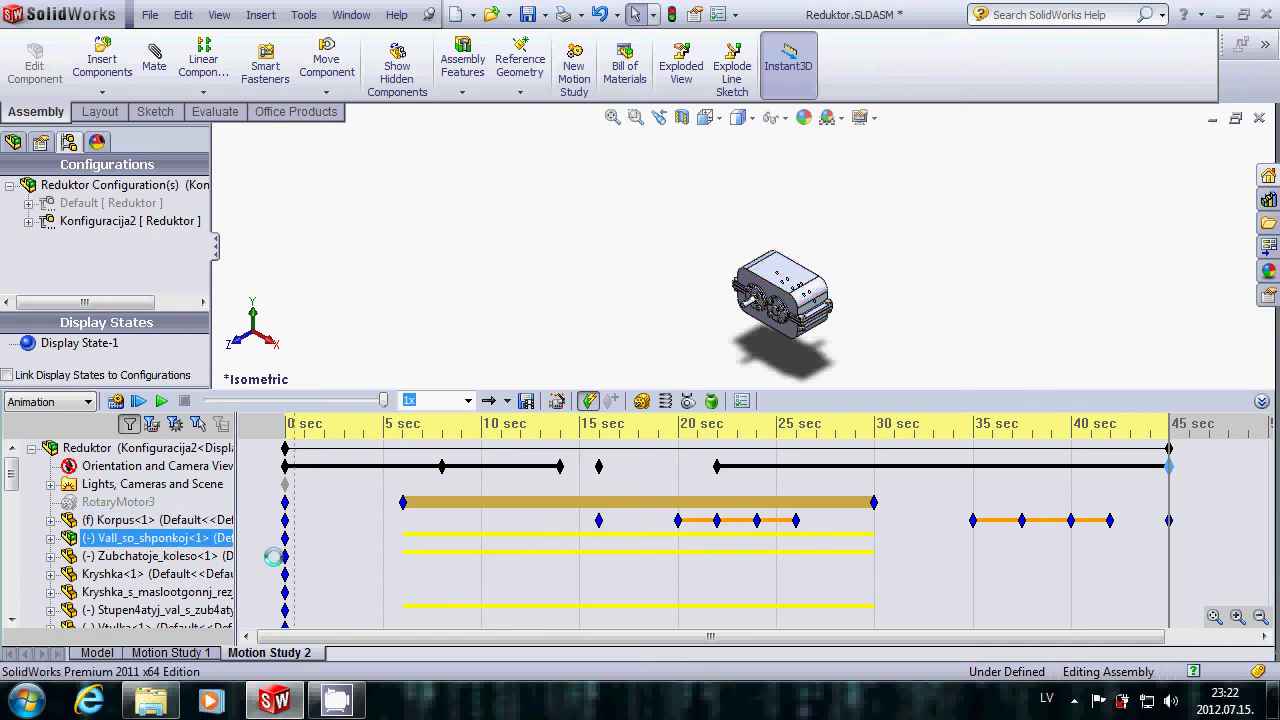
pyautogui.click(336, 467)
pyautogui.click(318, 448)
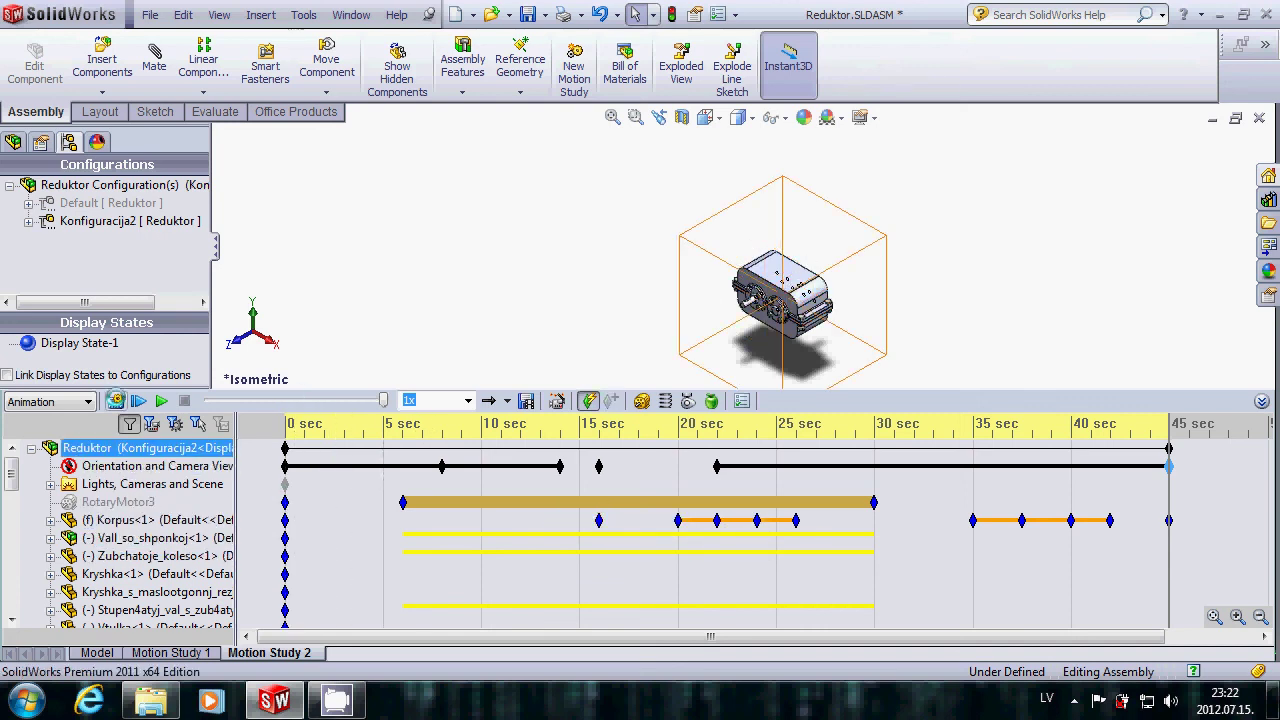
pyautogui.click(138, 401)
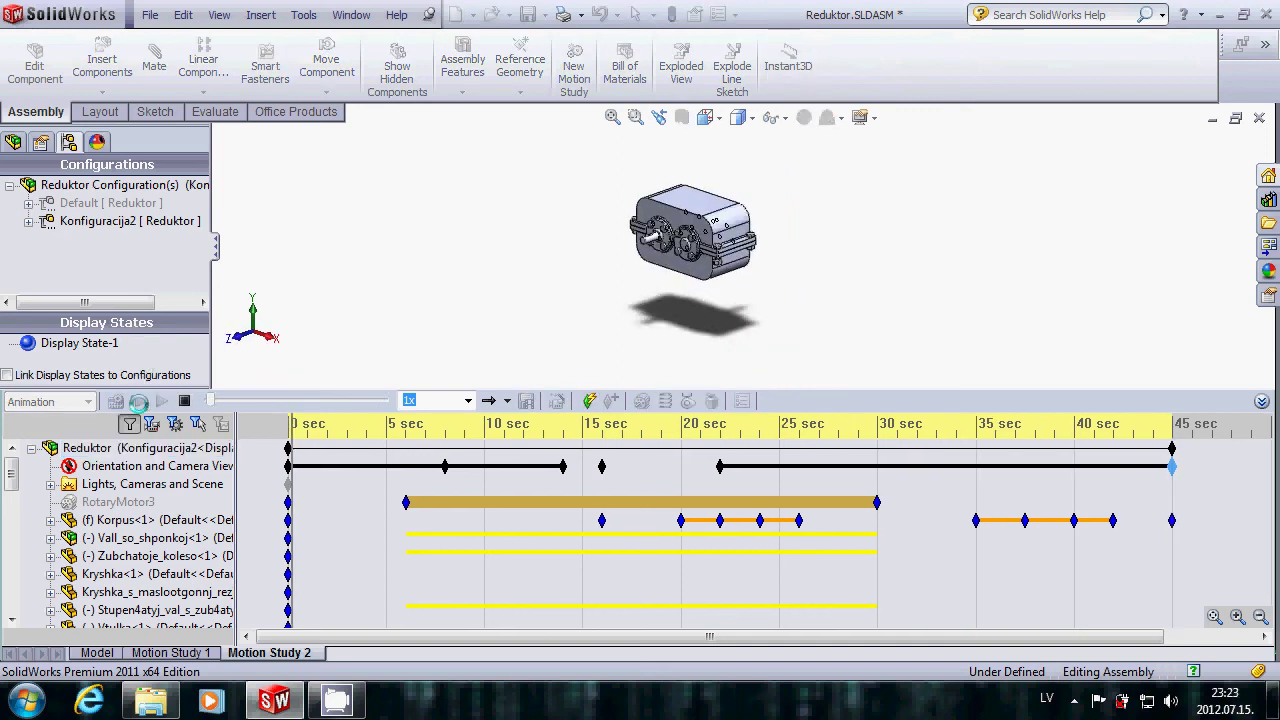
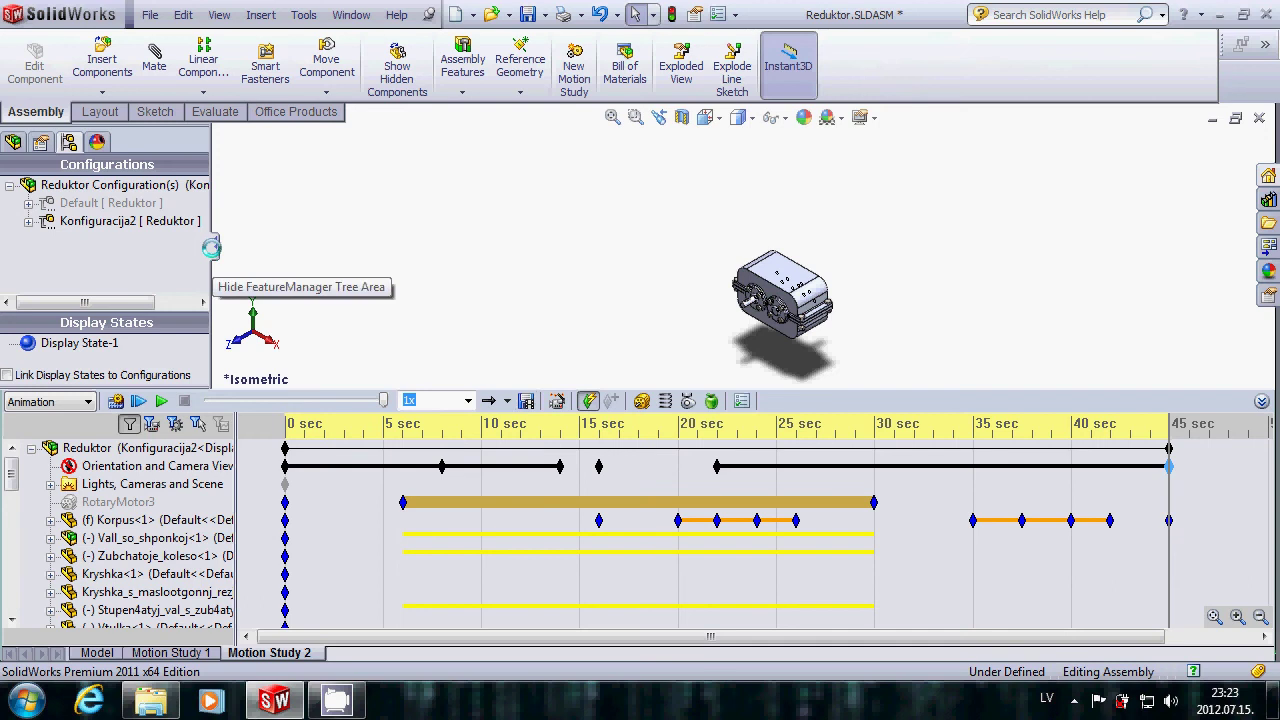
# Step: Toggle the side tree and motion timeline, ending with the timeline shown and Reduktor selected
pyautogui.click(211, 248)
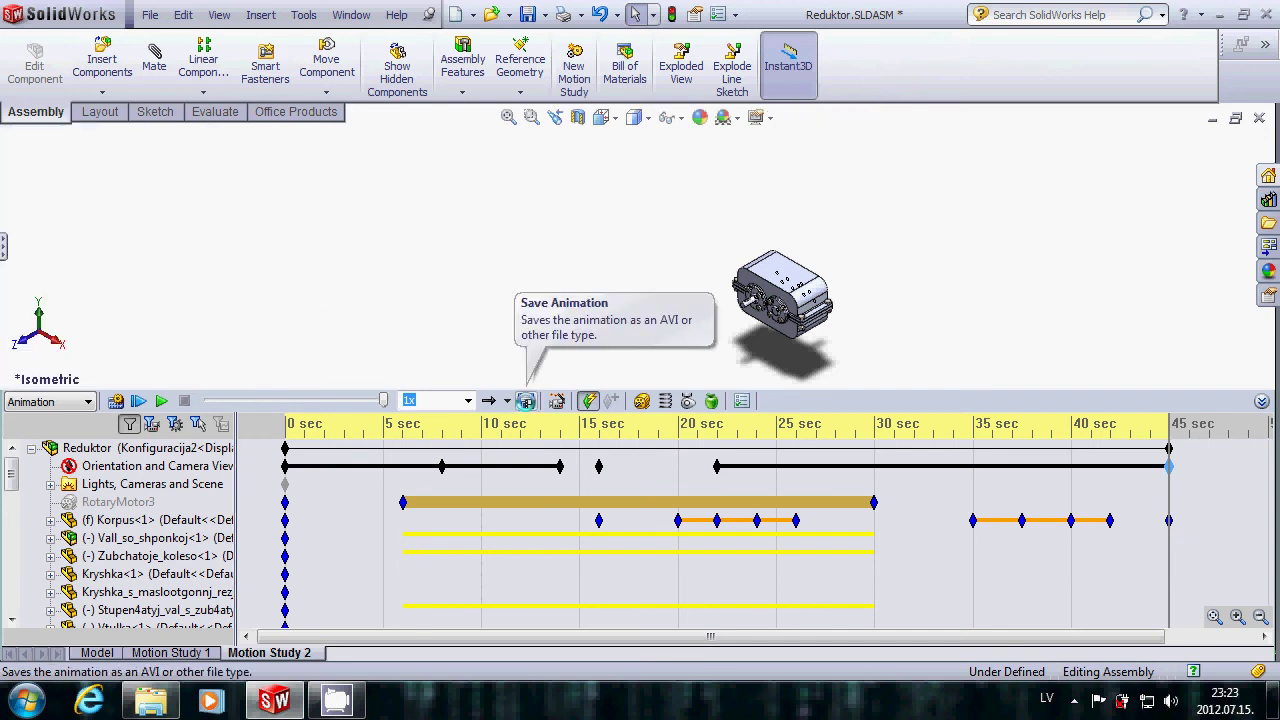
pyautogui.click(1258, 400)
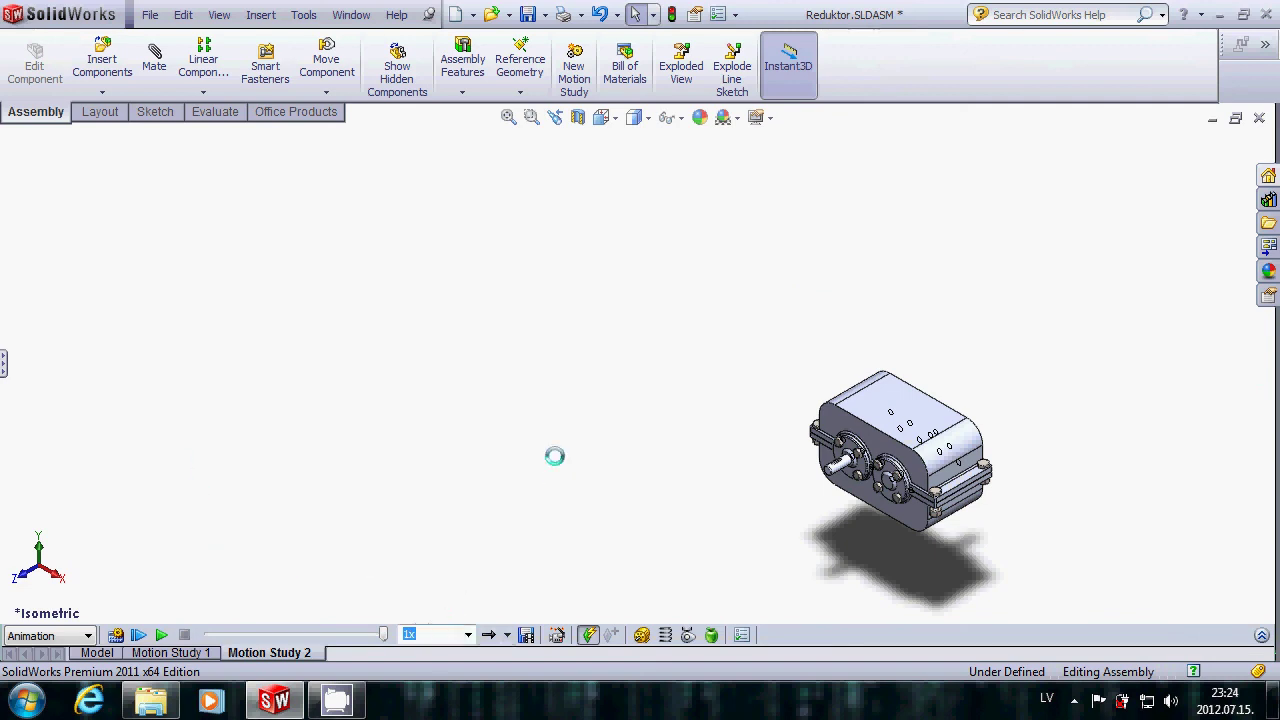
pyautogui.click(526, 635)
pyautogui.click(5, 363)
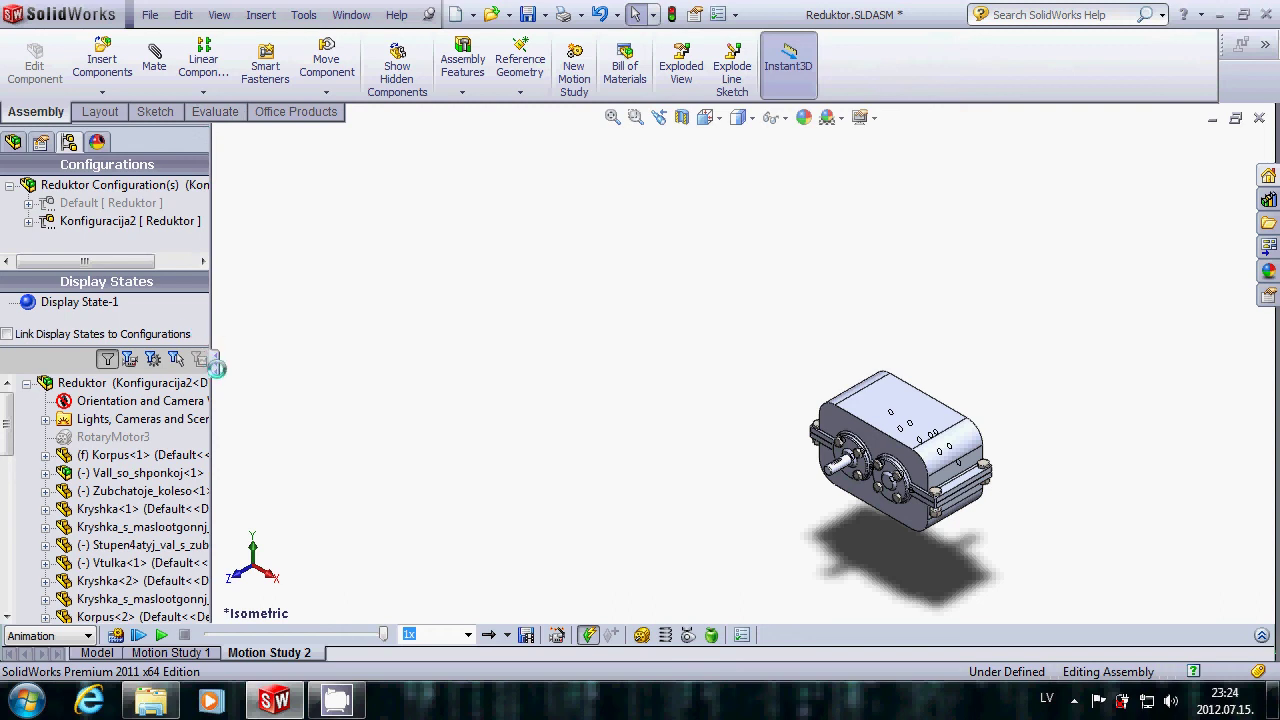
pyautogui.click(216, 368)
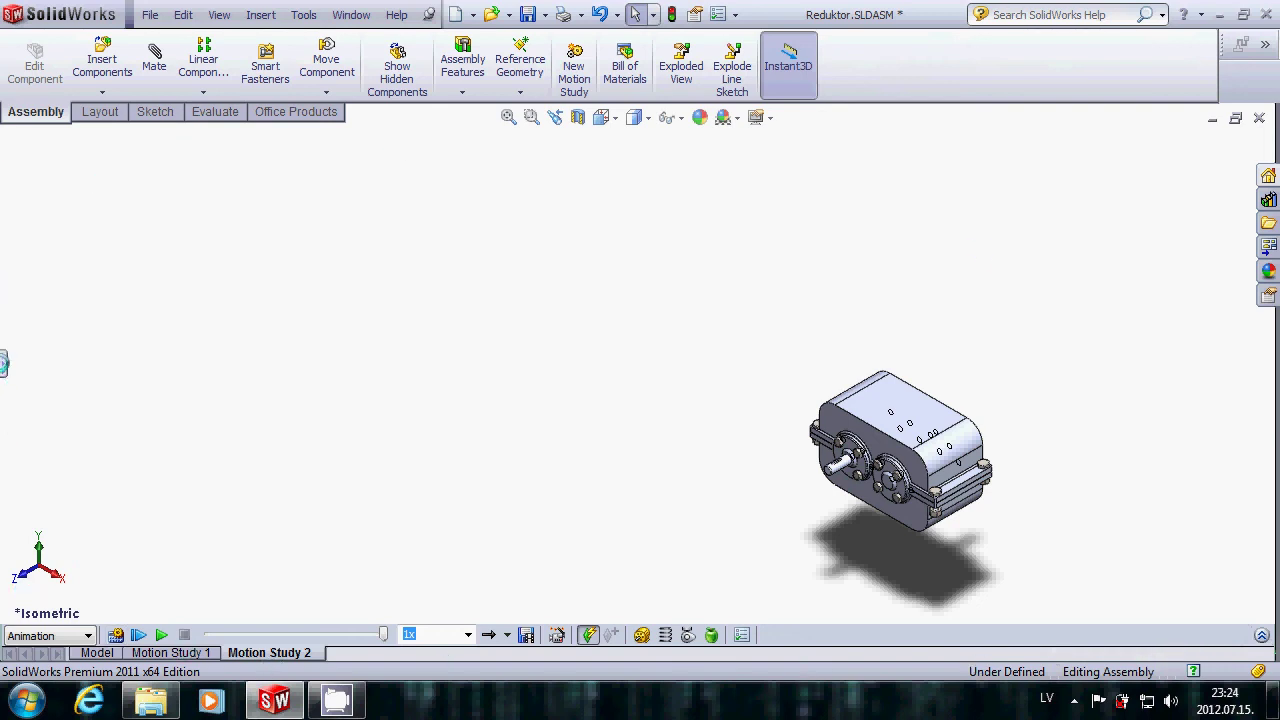
pyautogui.click(3, 363)
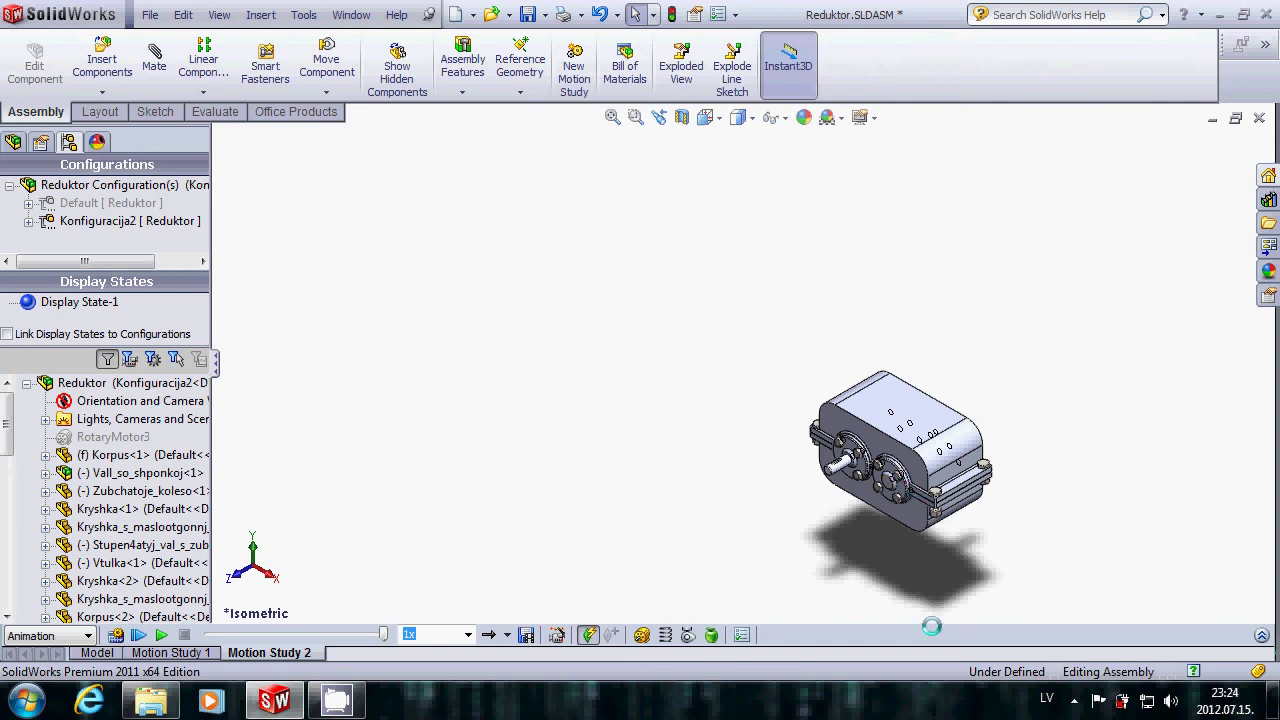
pyautogui.click(1259, 635)
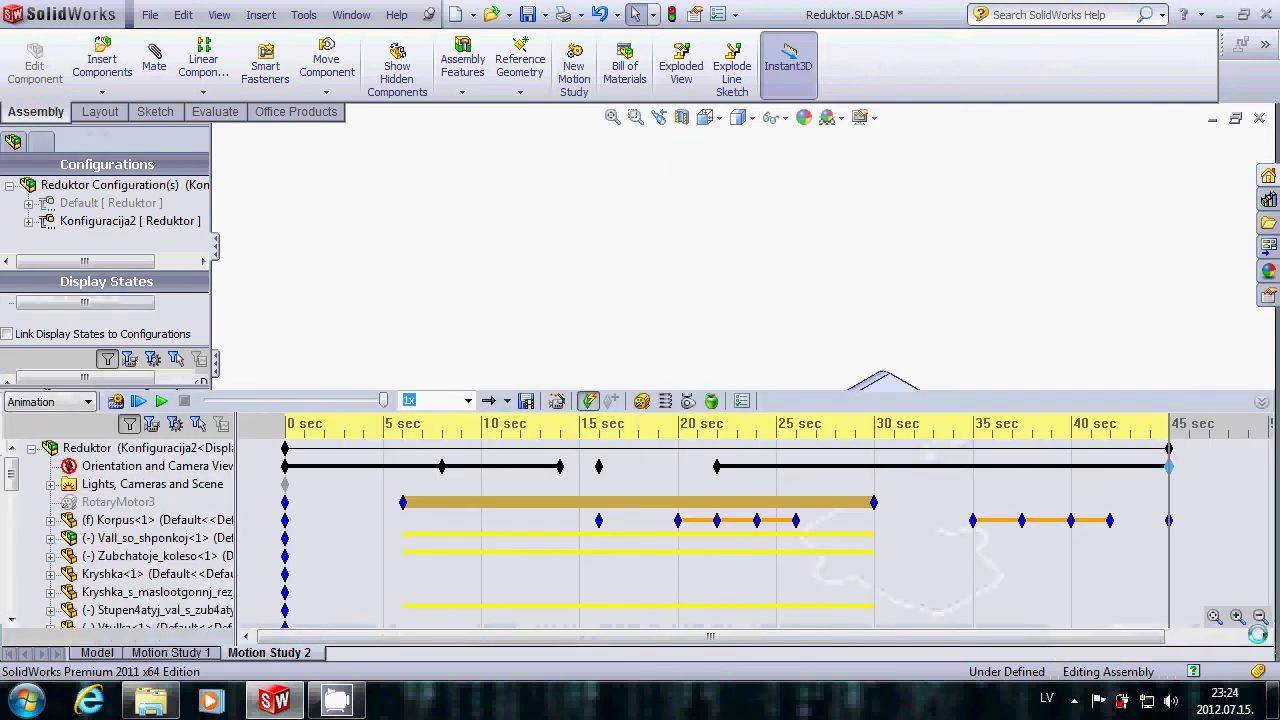
pyautogui.click(765, 557)
pyautogui.click(512, 422)
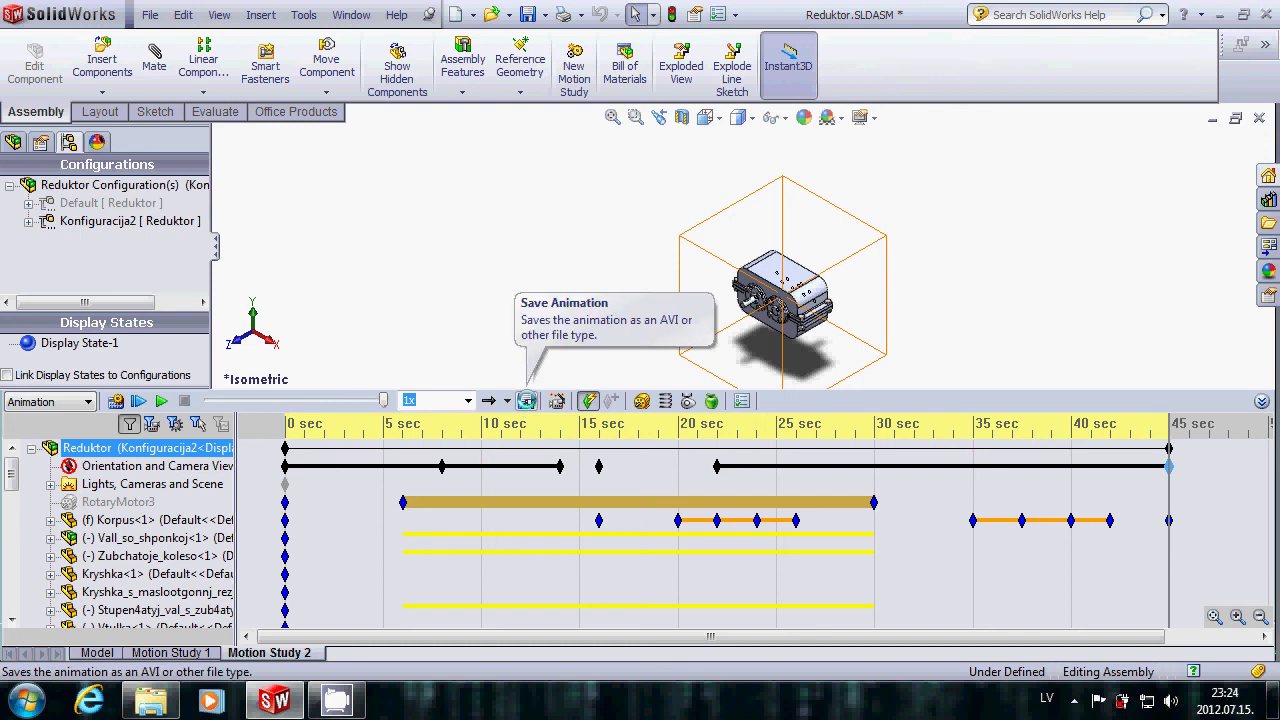
# Step: Collapse the MotionManager so the Save Animation frame height changes from 286 to 520
pyautogui.click(527, 400)
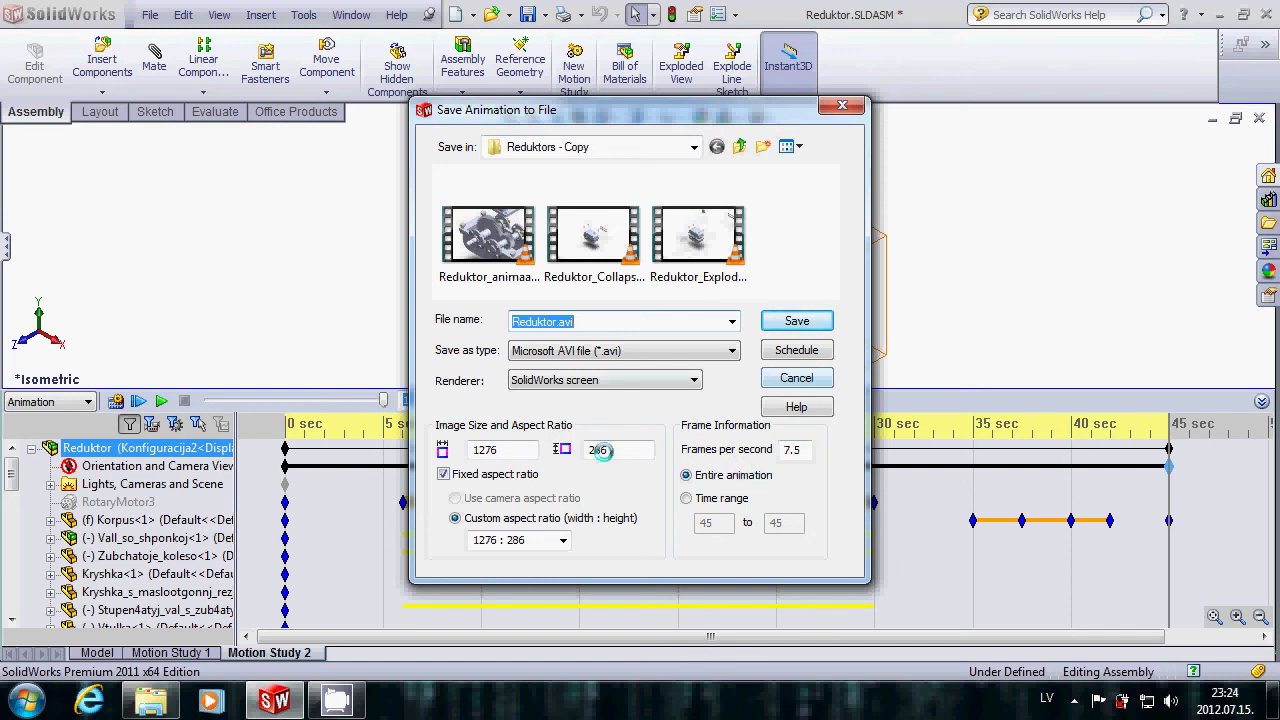
pyautogui.doubleClick(604, 450)
pyautogui.click(797, 377)
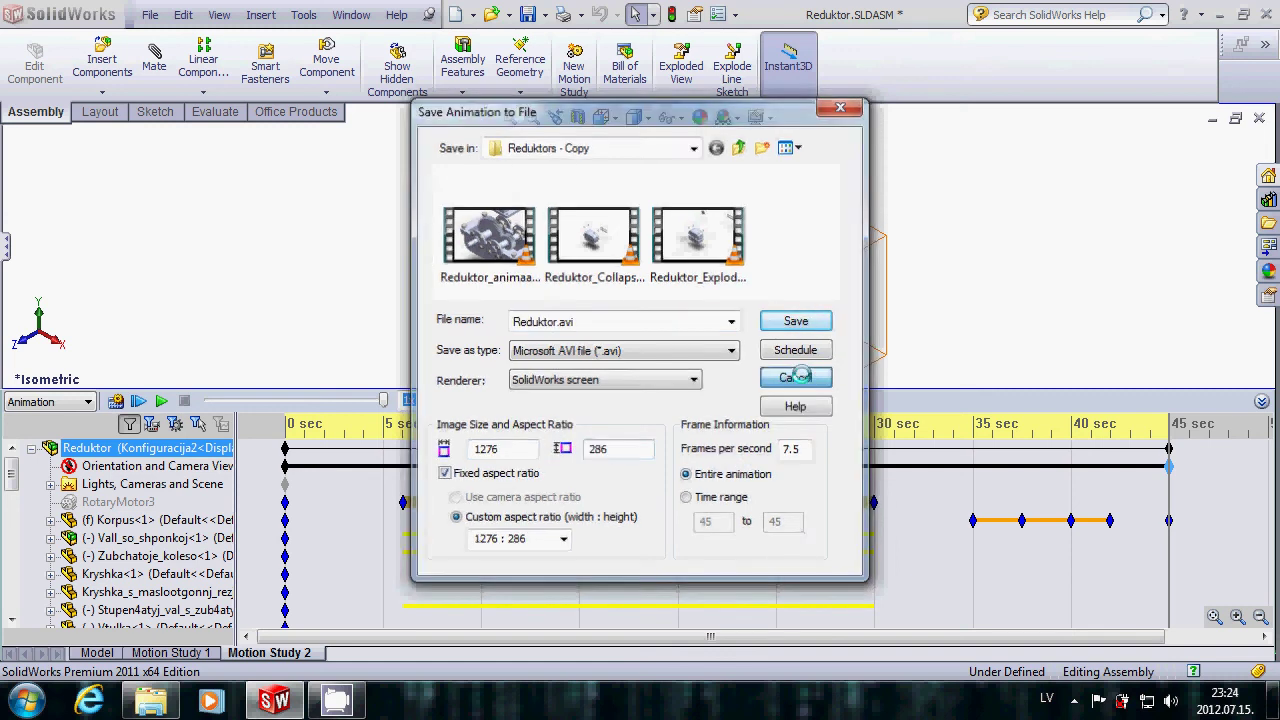
pyautogui.click(1259, 400)
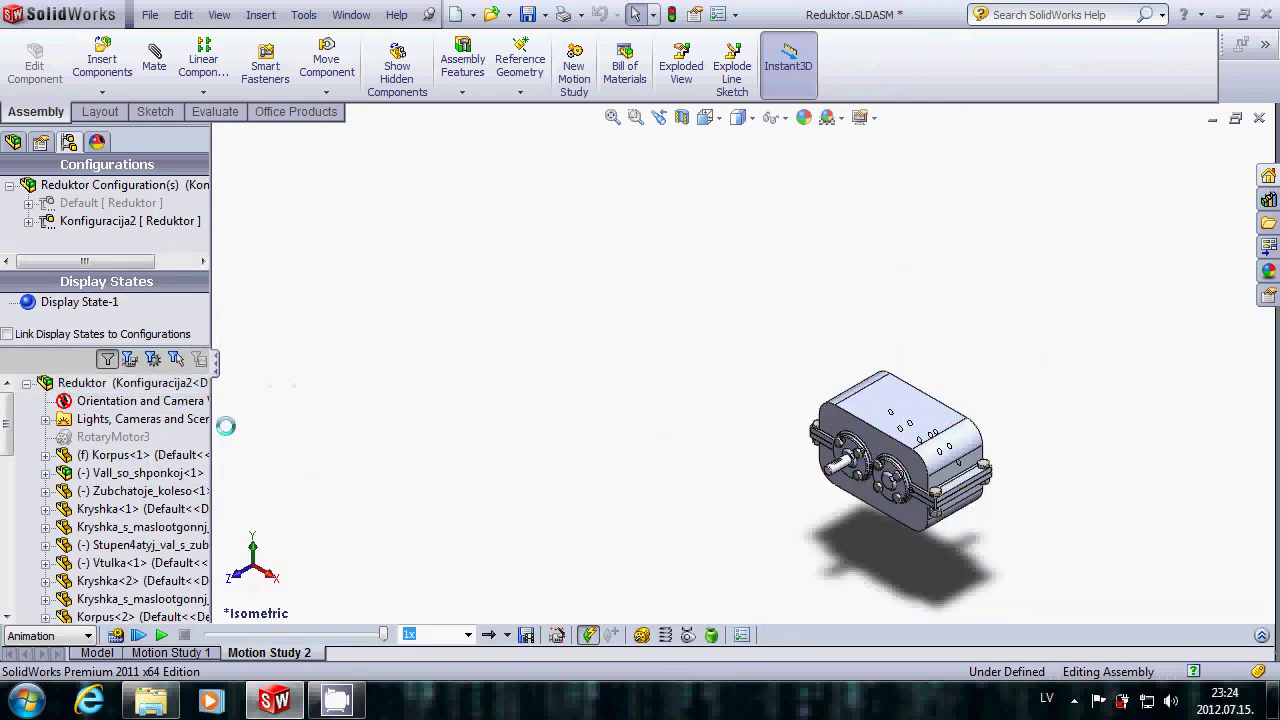
pyautogui.click(523, 634)
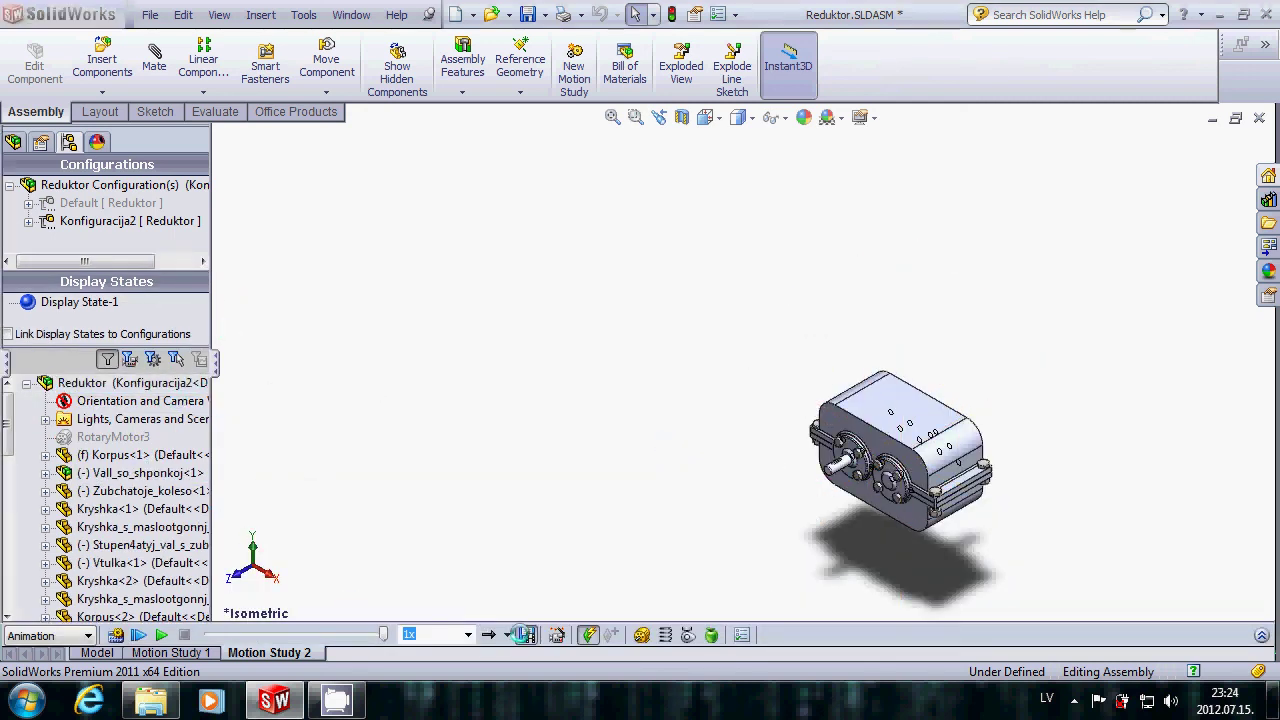
pyautogui.doubleClick(595, 449)
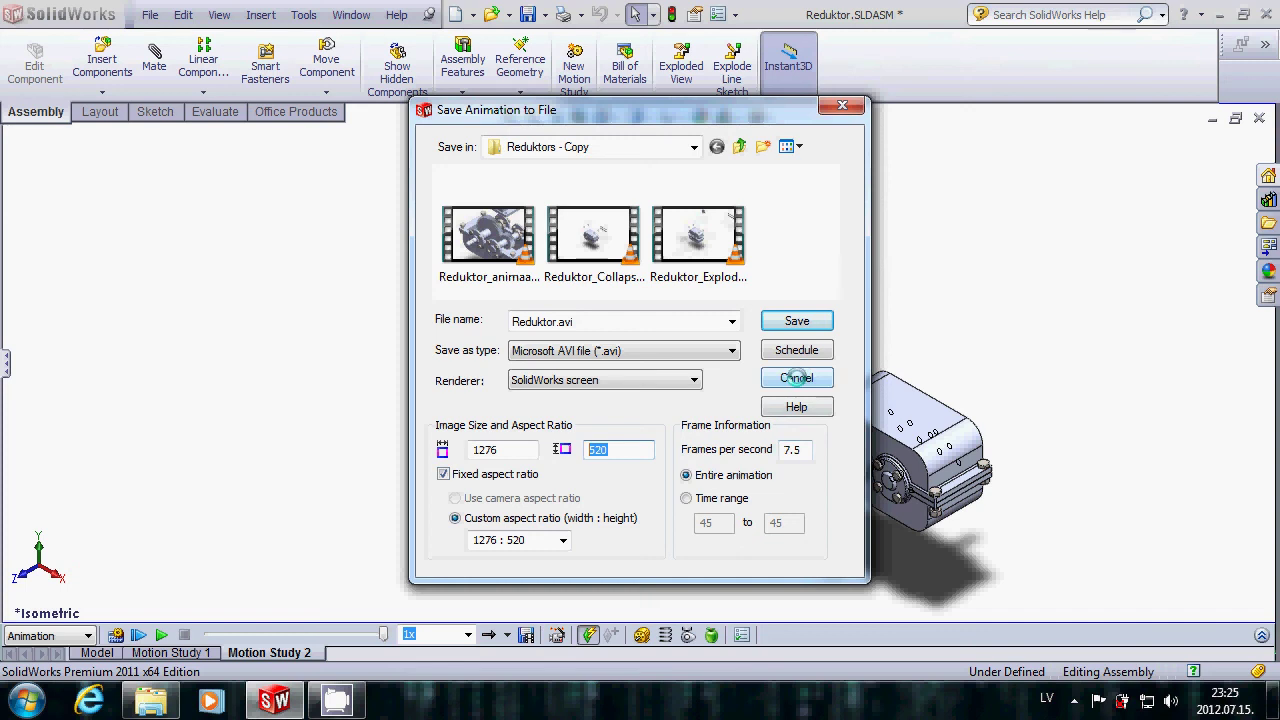
pyautogui.click(797, 378)
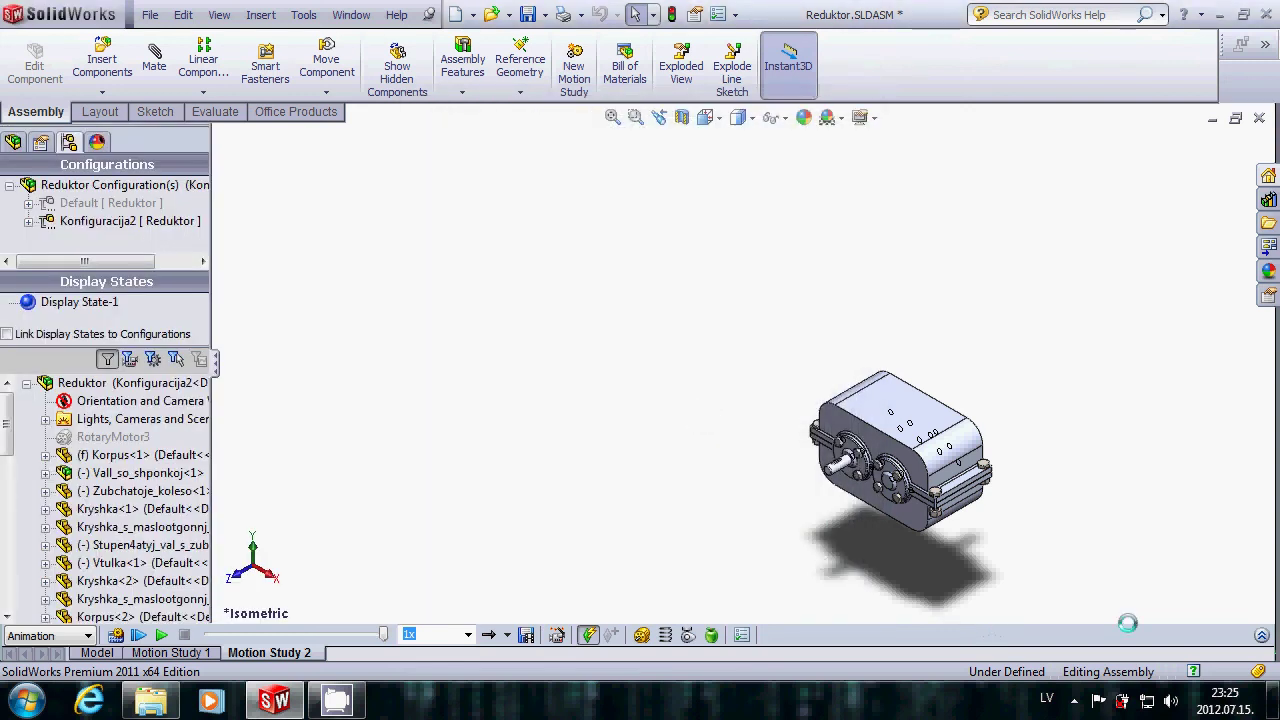
# Step: Expand the Motion Study 2 timeline, check the 8 s and 0 s keys, and hide the side tree
pyautogui.click(1262, 635)
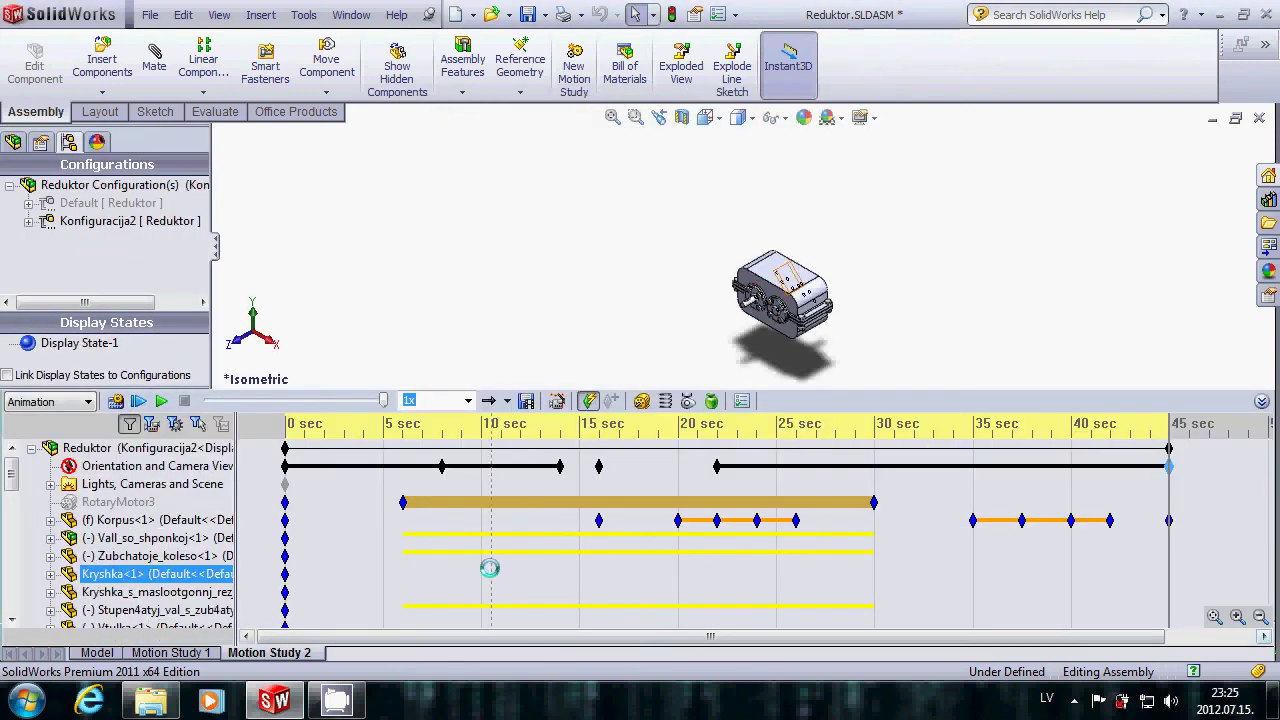
pyautogui.click(440, 468)
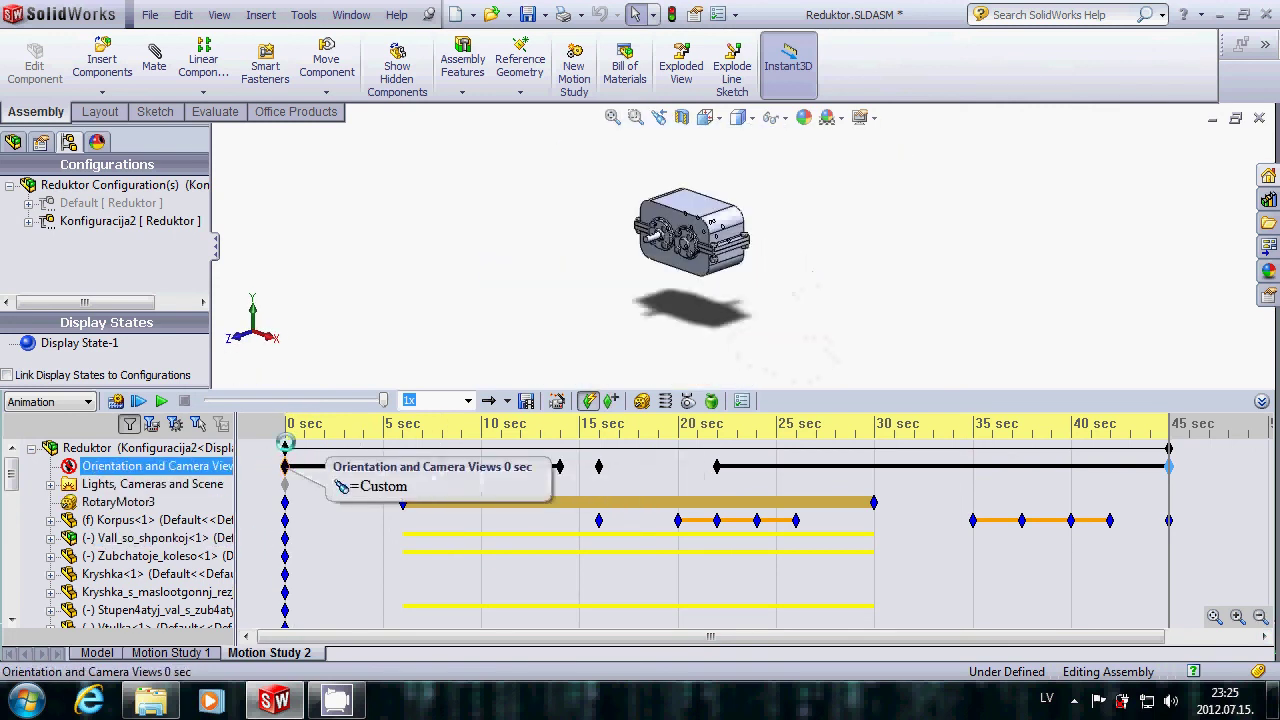
pyautogui.click(285, 448)
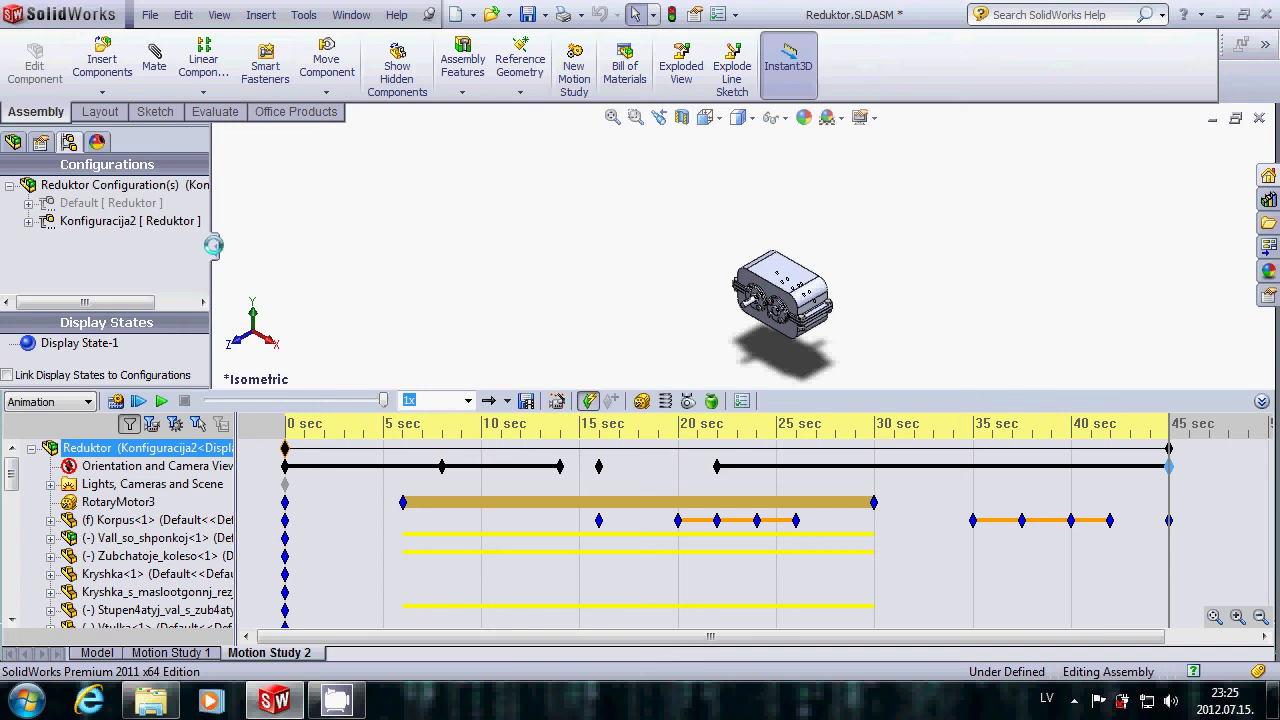
pyautogui.click(213, 245)
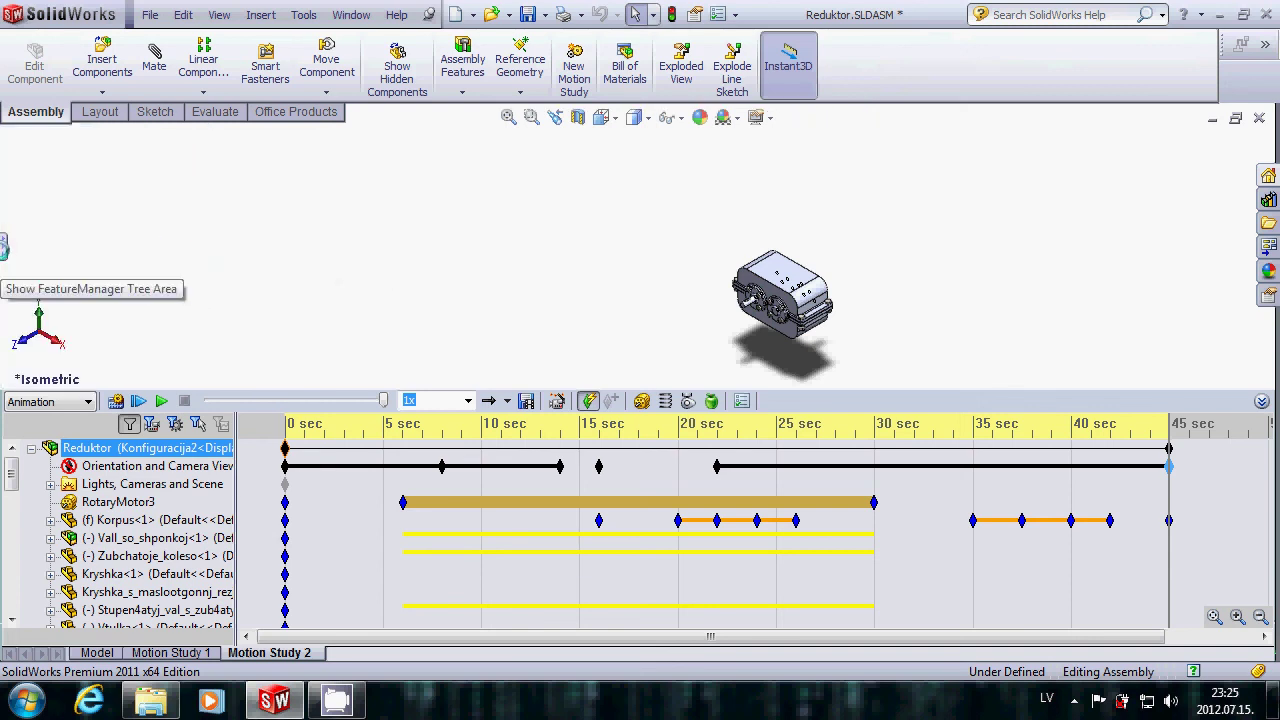
# Step: Rewind the camera animation from its end back to 0 seconds
pyautogui.click(283, 464)
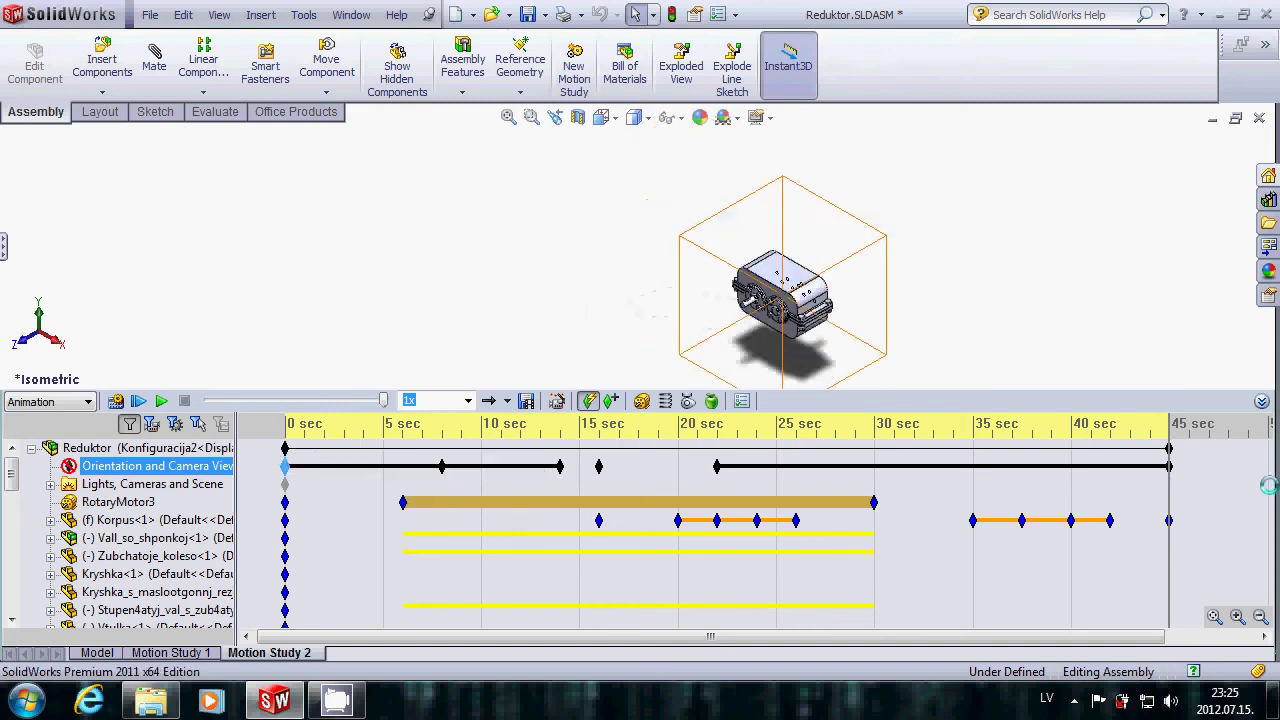
pyautogui.click(1165, 482)
pyautogui.moveTo(1088, 481); pyautogui.dragTo(347, 498)
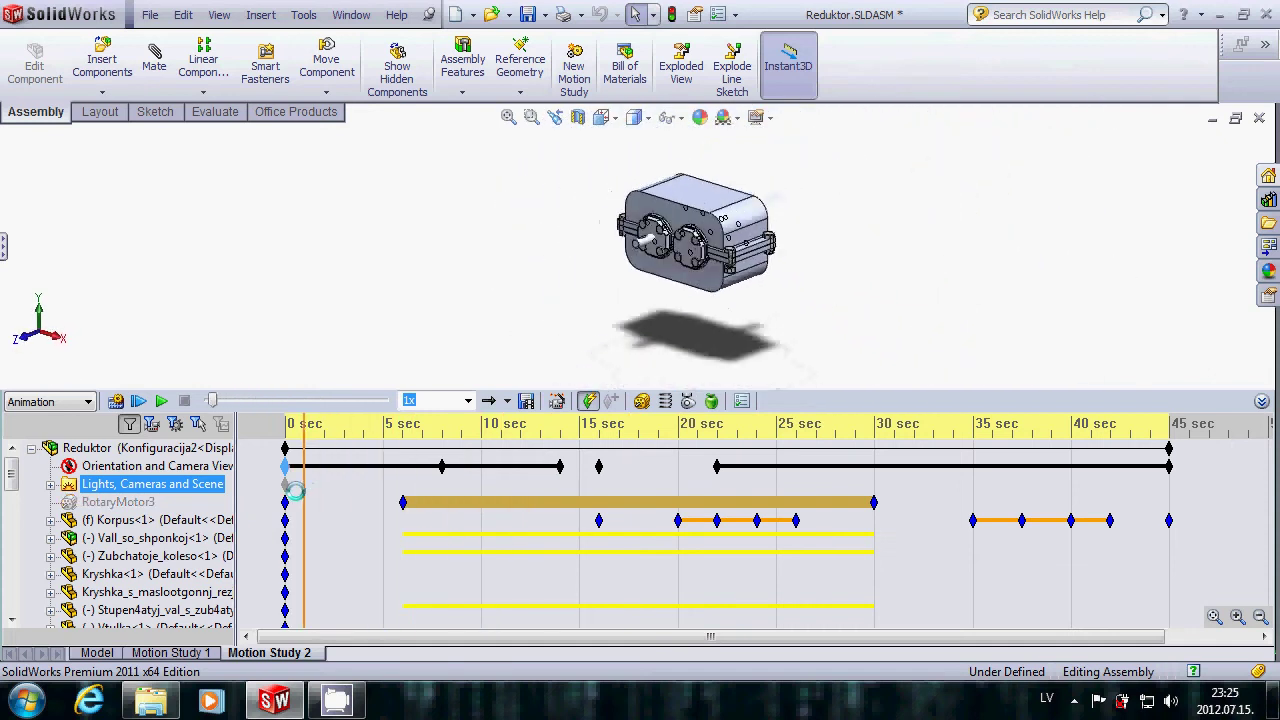
pyautogui.click(427, 502)
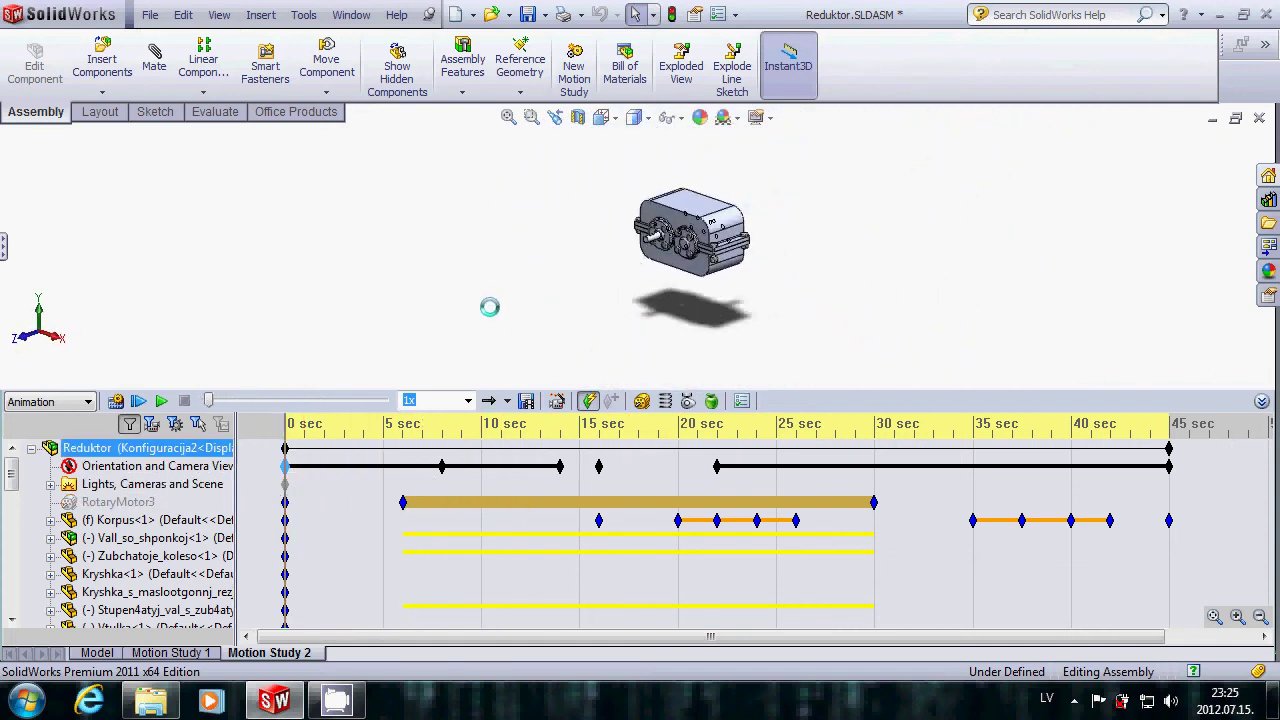
# Step: Pan the gearbox toward the left of the model view
pyautogui.rightClick(759, 301)
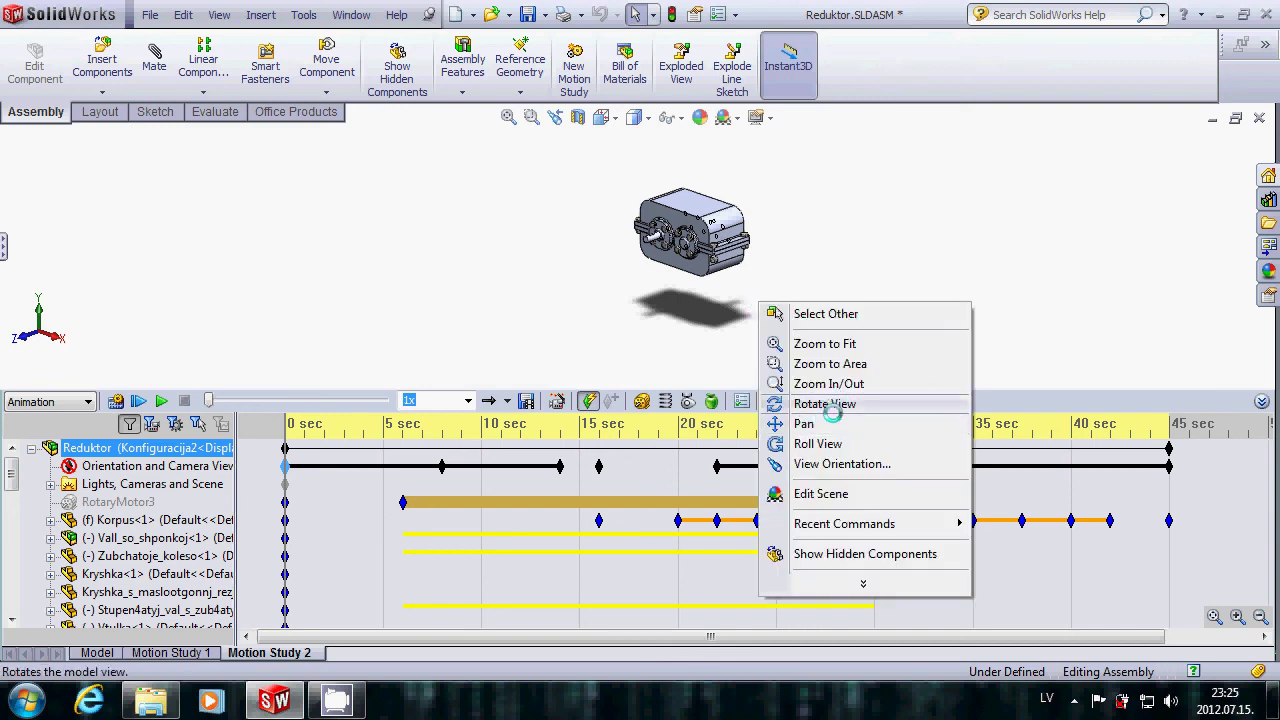
pyautogui.click(824, 425)
pyautogui.moveTo(774, 278); pyautogui.dragTo(663, 278)
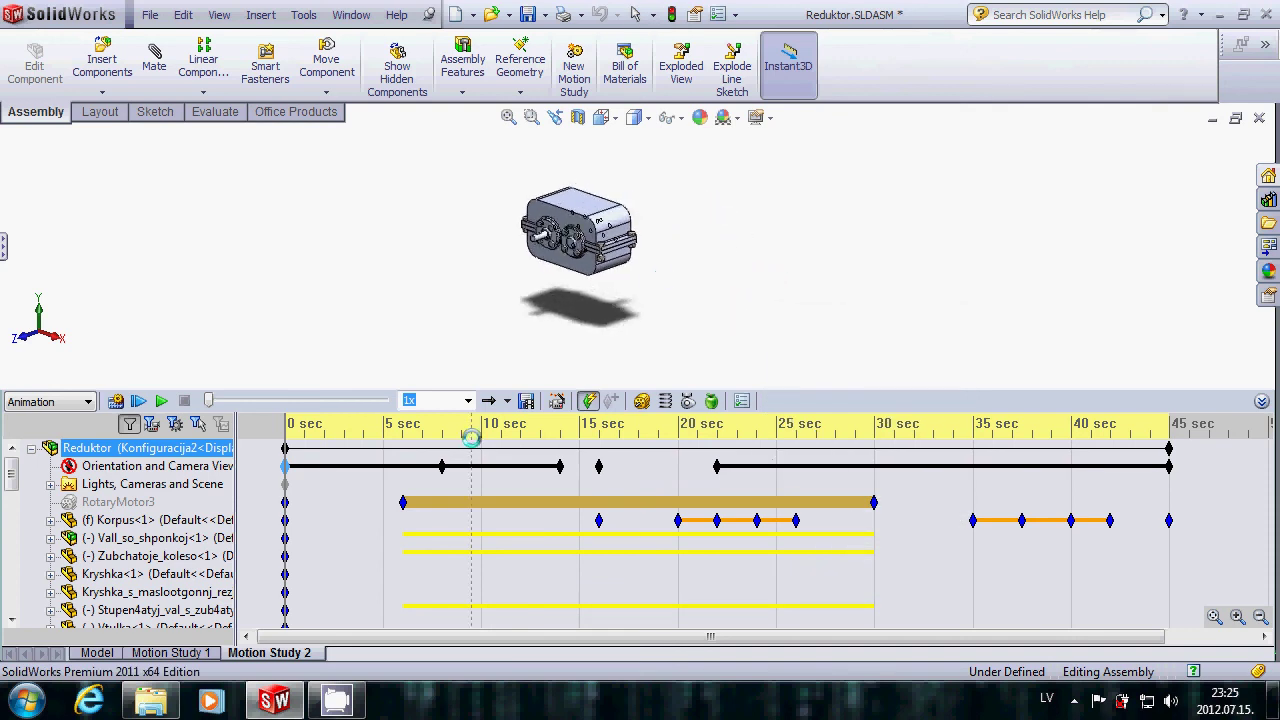
# Step: Replace the 0-second camera key with the current view and check that it stores Custom
pyautogui.click(442, 467)
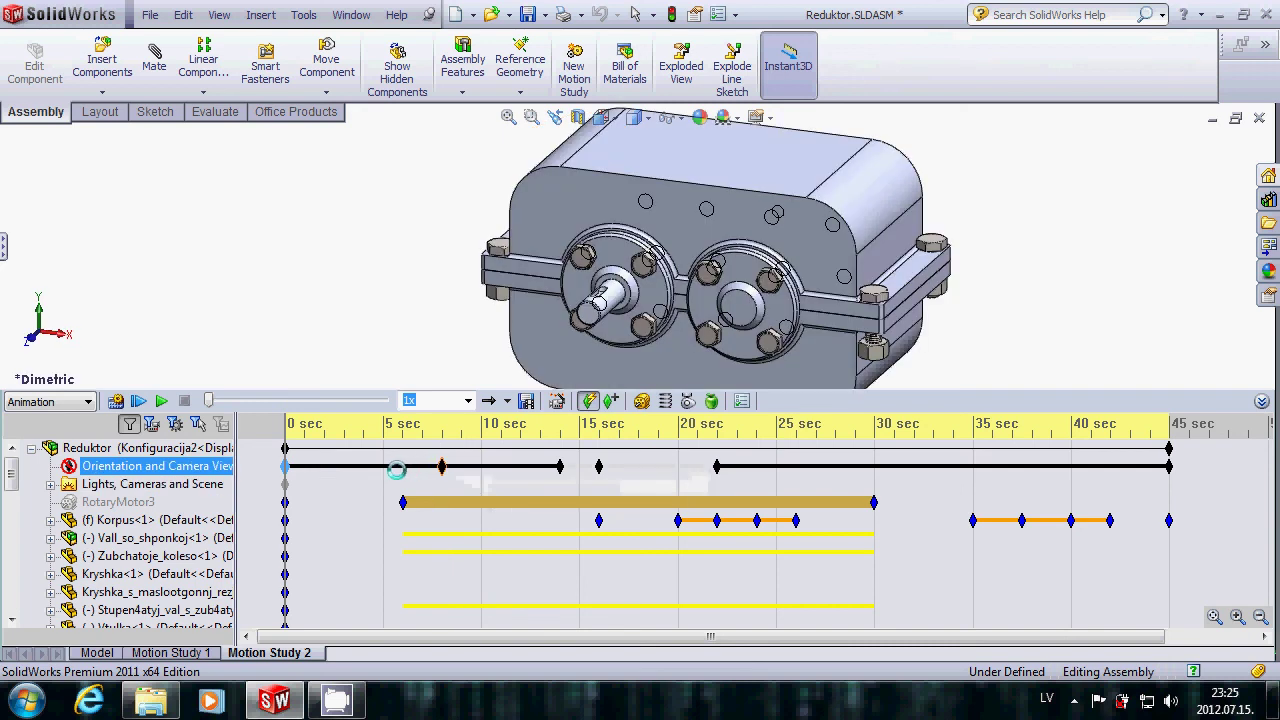
pyautogui.click(285, 466)
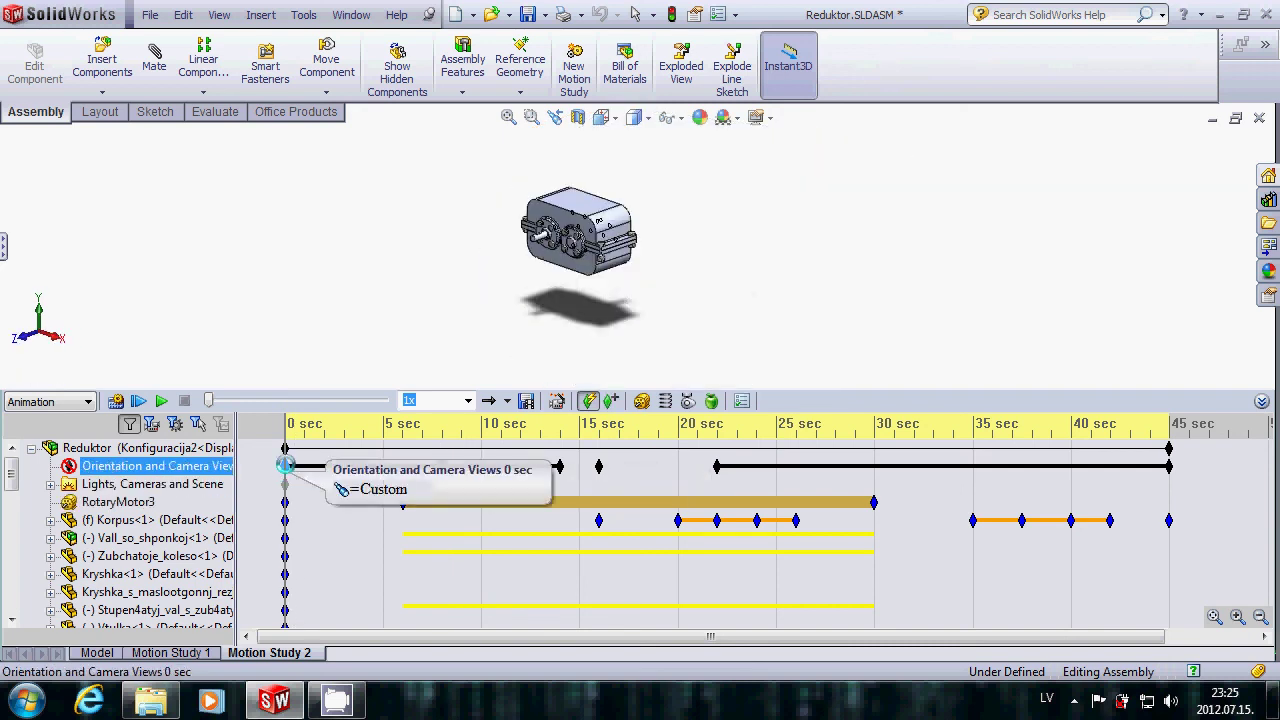
pyautogui.rightClick(285, 466)
pyautogui.click(318, 537)
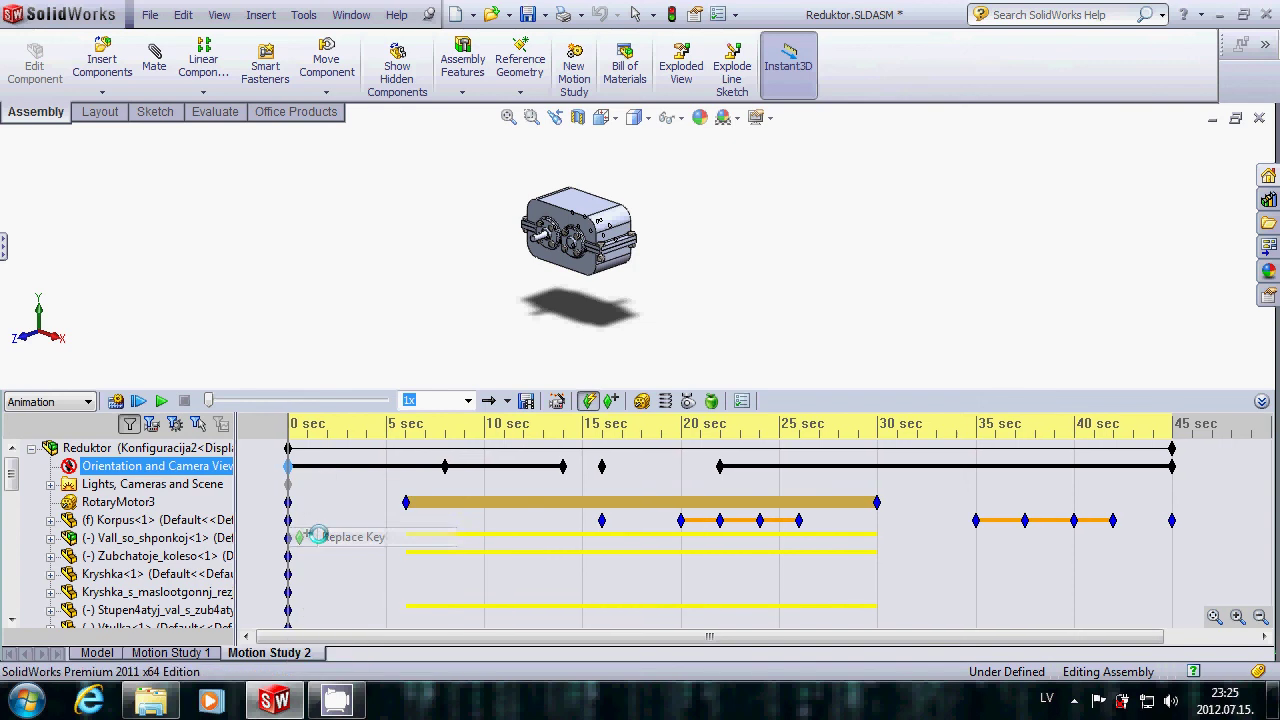
pyautogui.click(444, 467)
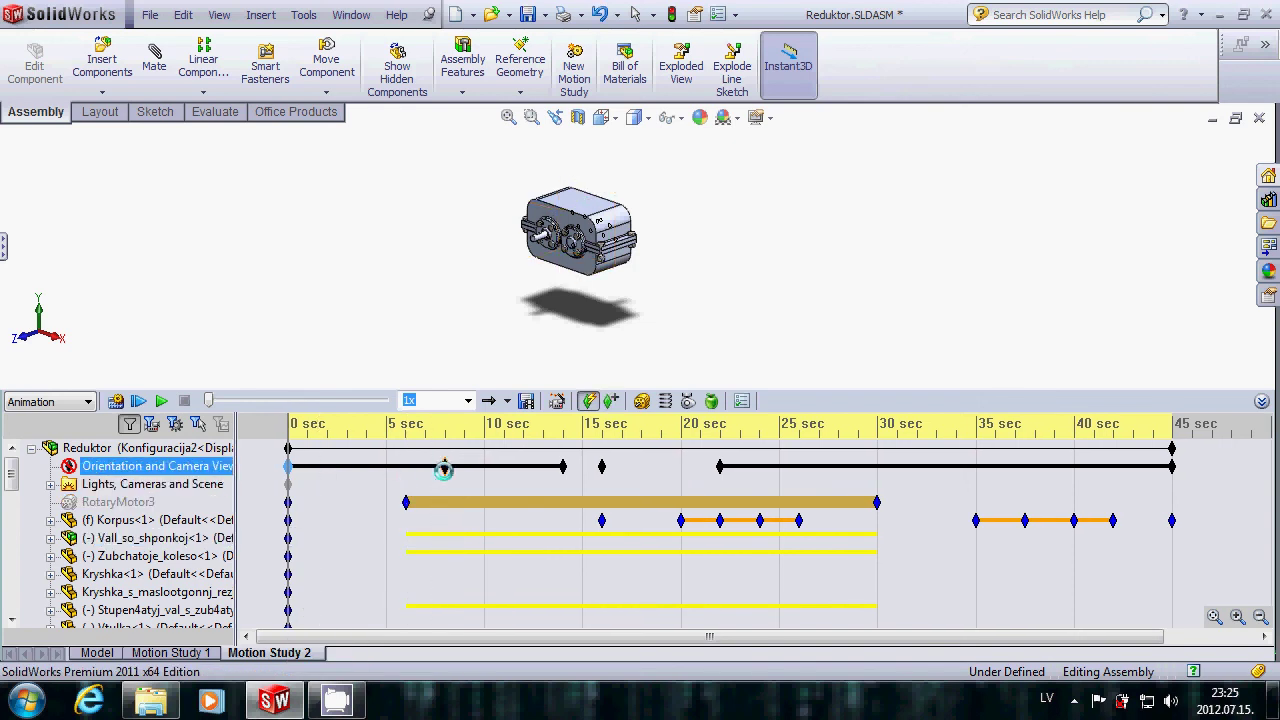
pyautogui.click(291, 467)
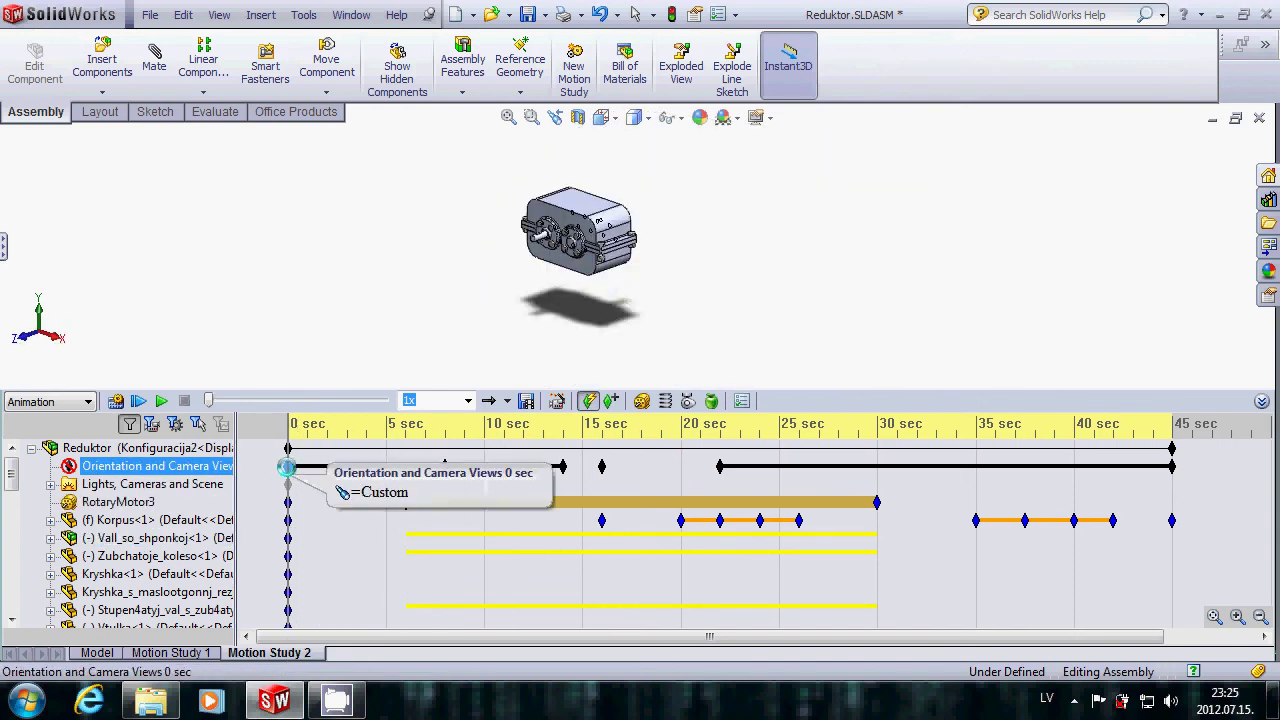
pyautogui.click(287, 481)
pyautogui.moveTo(288, 466); pyautogui.dragTo(419, 461)
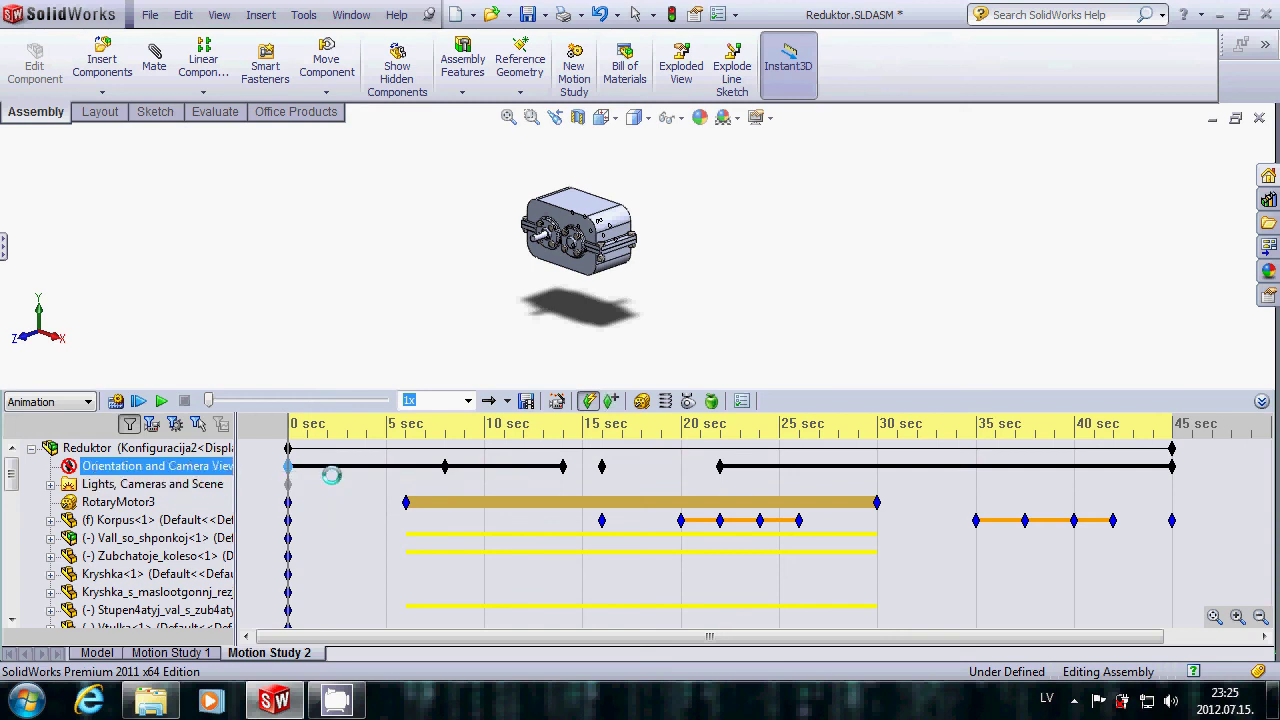
# Step: At 8 seconds, pan the gearbox left and replace the 8 s camera key with this view
pyautogui.click(421, 471)
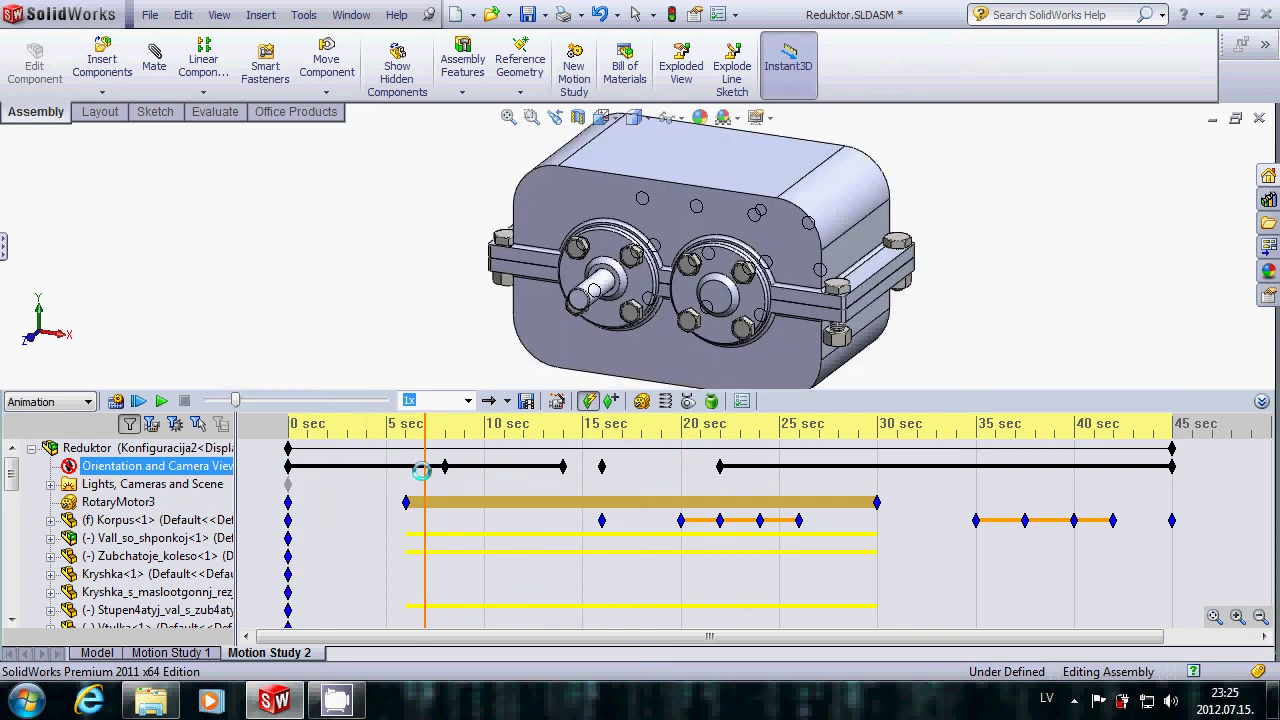
pyautogui.moveTo(421, 471); pyautogui.dragTo(445, 466)
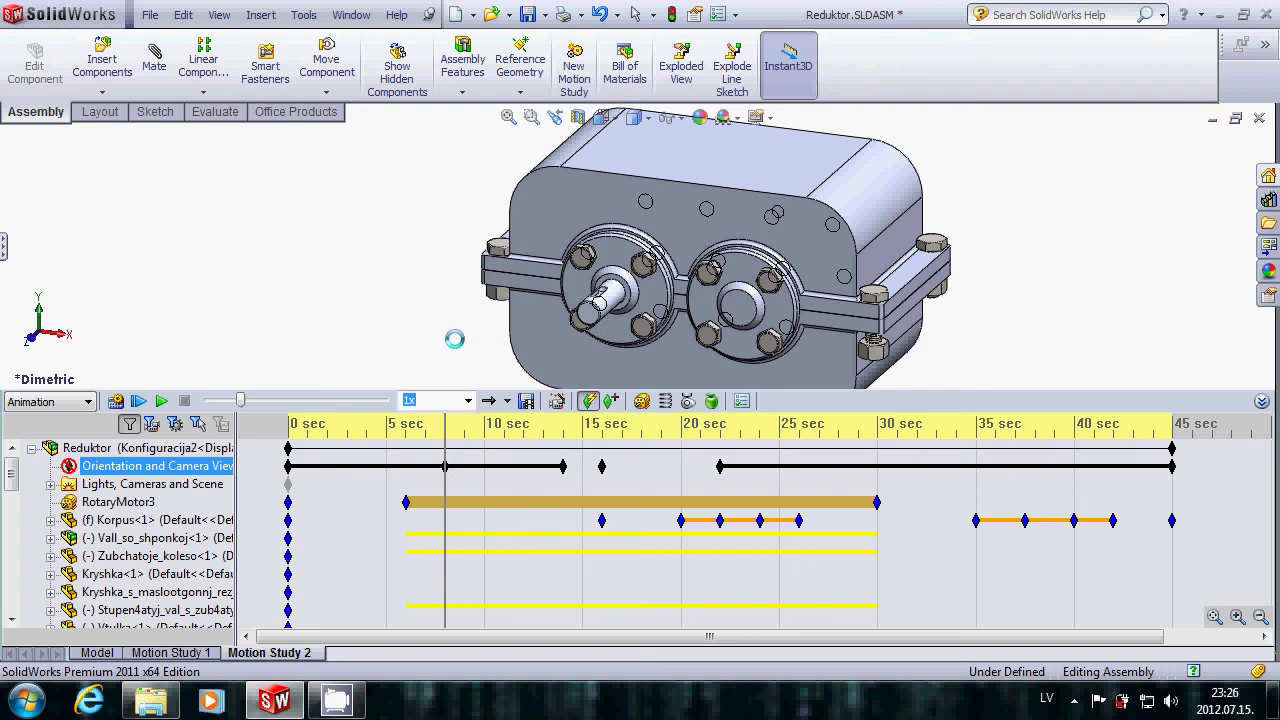
pyautogui.keyDown('ctrl'); pyautogui.moveTo(454, 339); pyautogui.dragTo(340, 329, button='middle'); pyautogui.keyUp('ctrl')
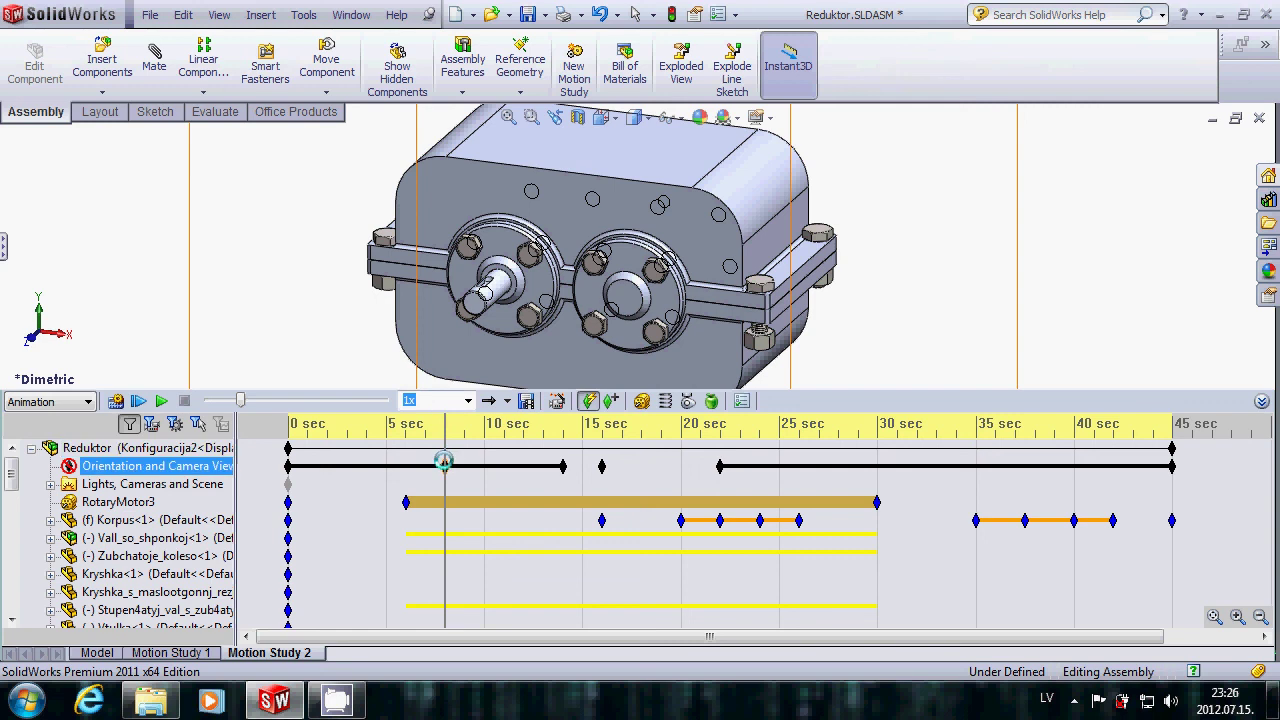
pyautogui.moveTo(444, 466)
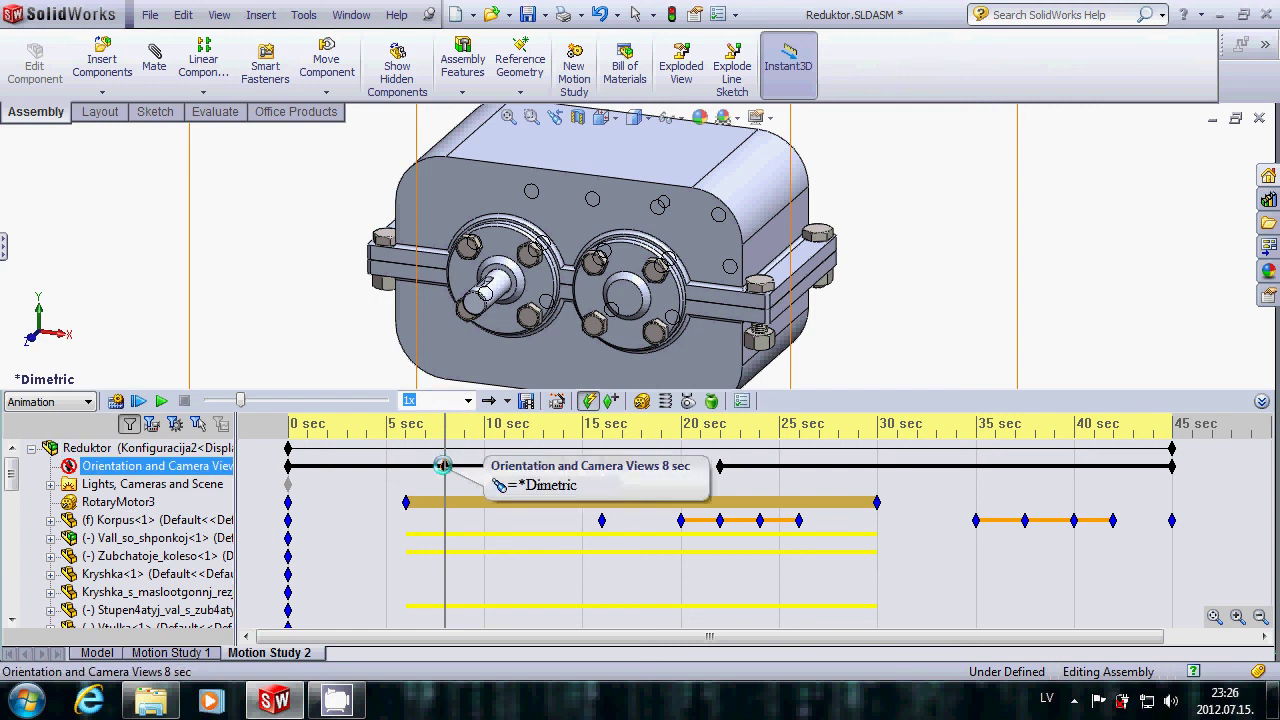
pyautogui.rightClick(443, 465)
pyautogui.click(487, 282)
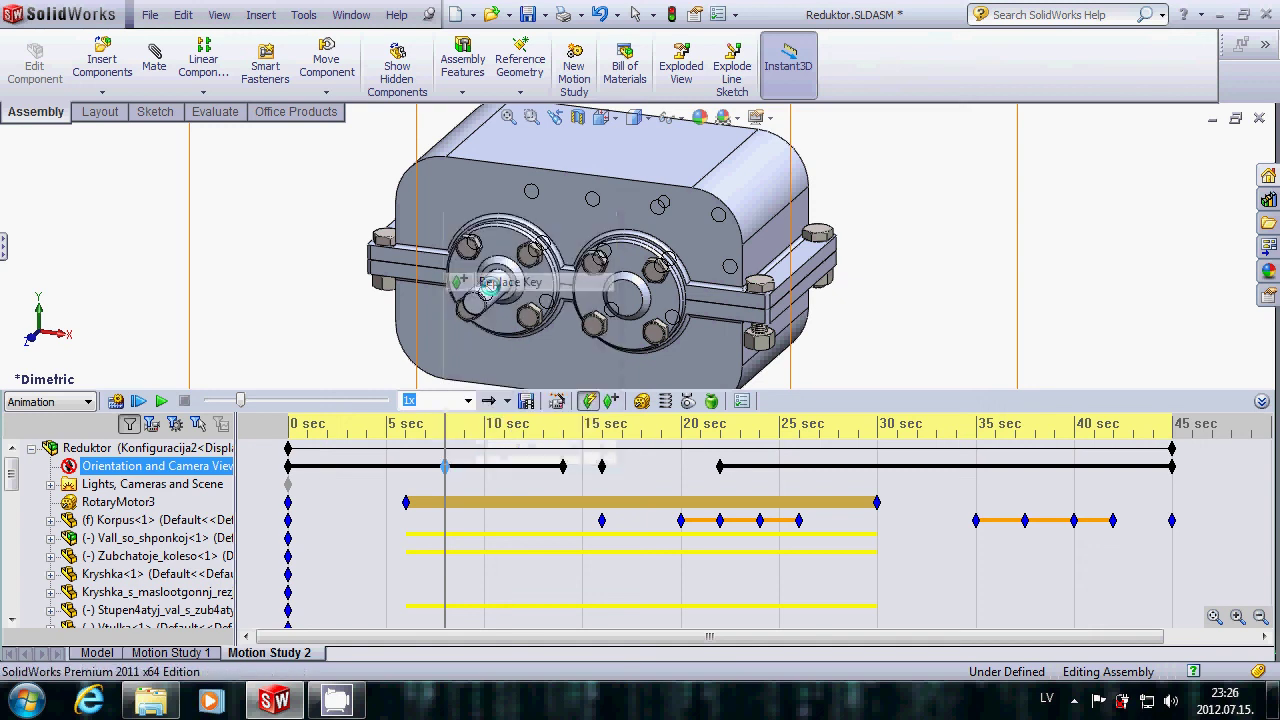
# Step: Collapse and re-expand the timeline, then check that the 14 s camera key reads Isometric
pyautogui.click(1260, 403)
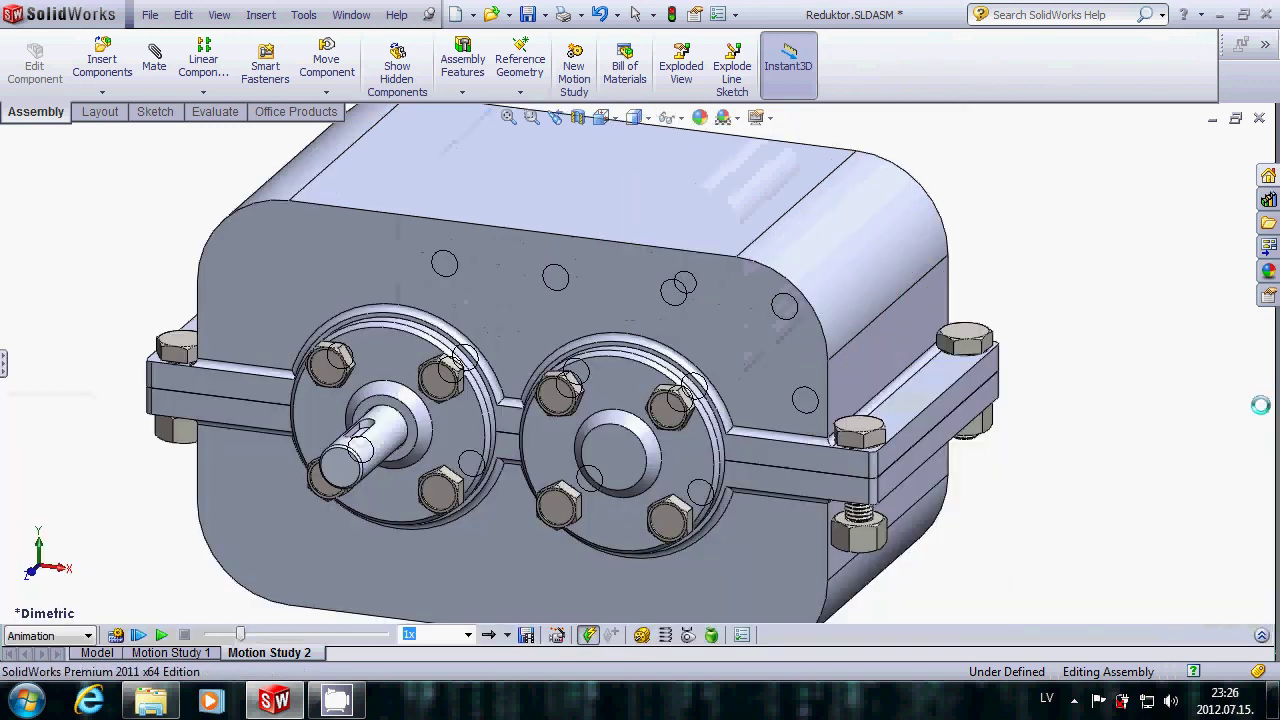
pyautogui.click(1261, 635)
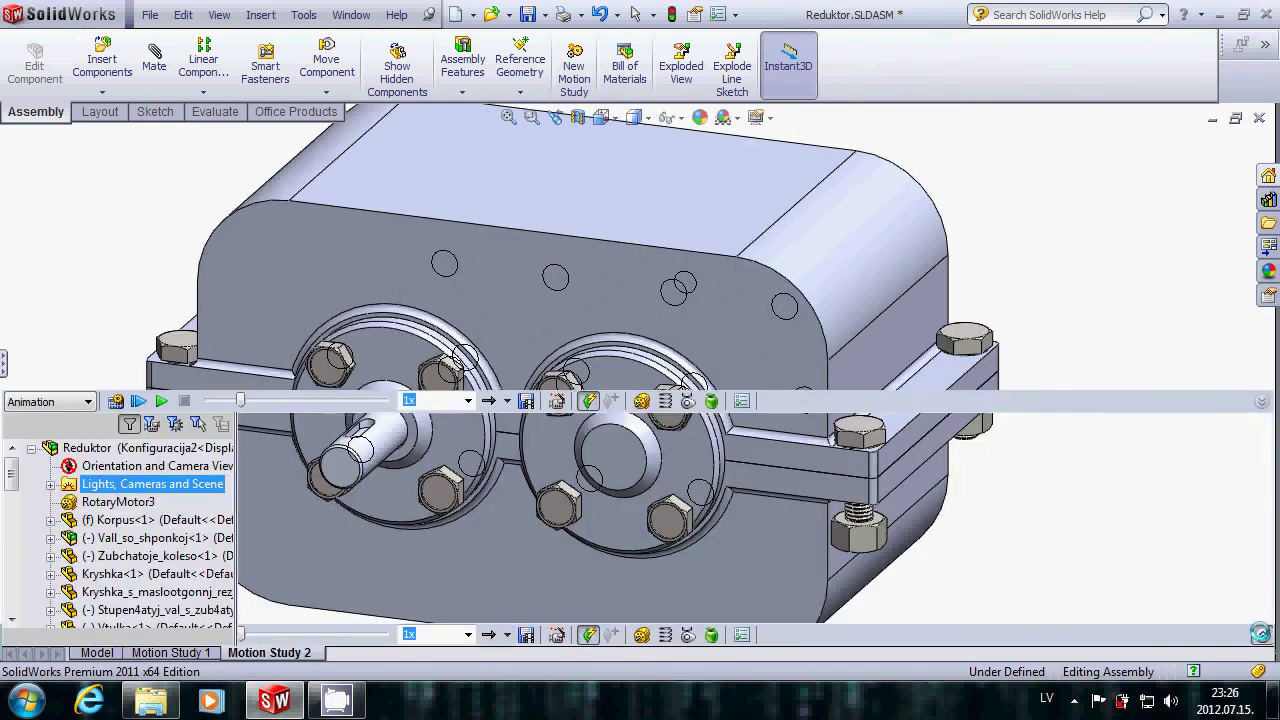
pyautogui.click(586, 463)
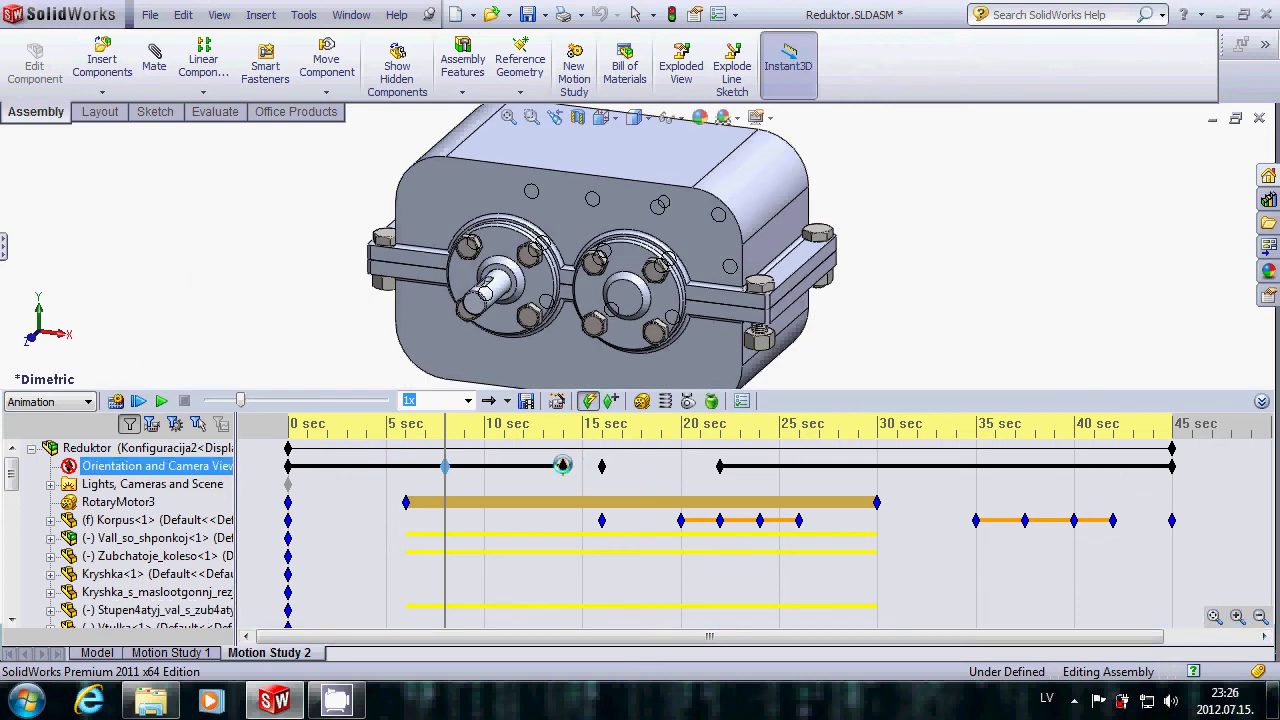
pyautogui.click(562, 464)
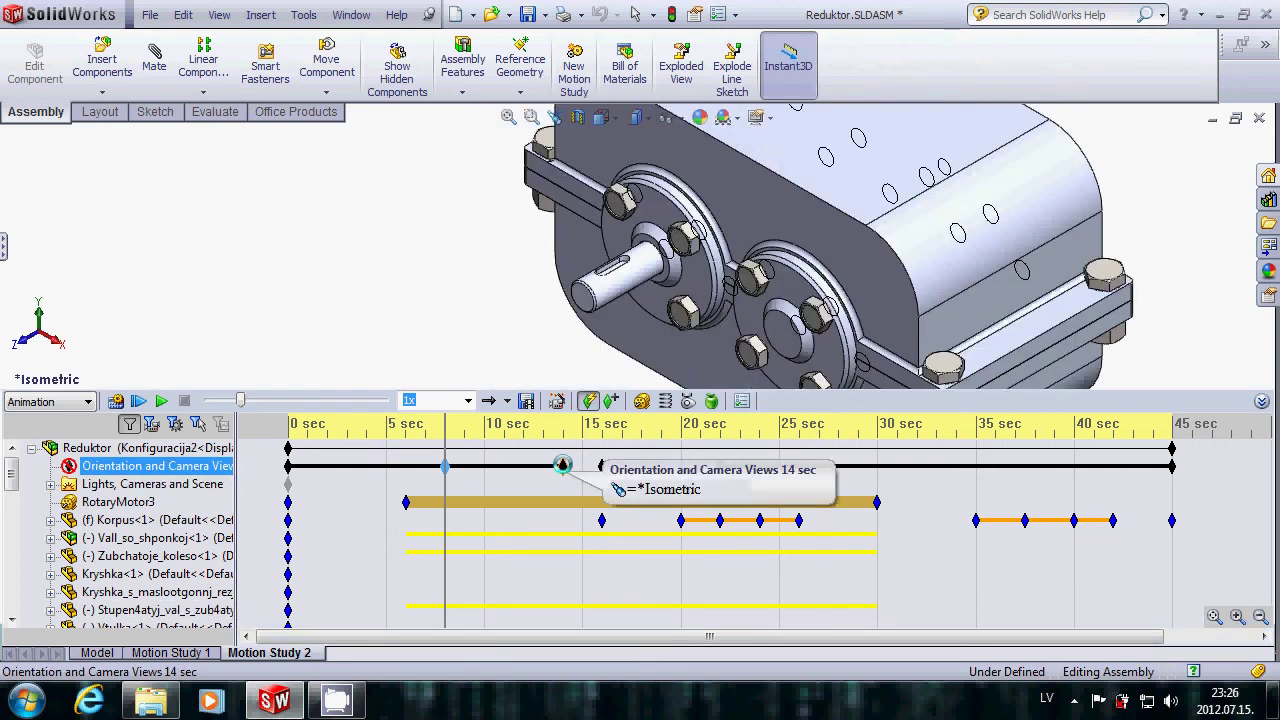
pyautogui.click(562, 464)
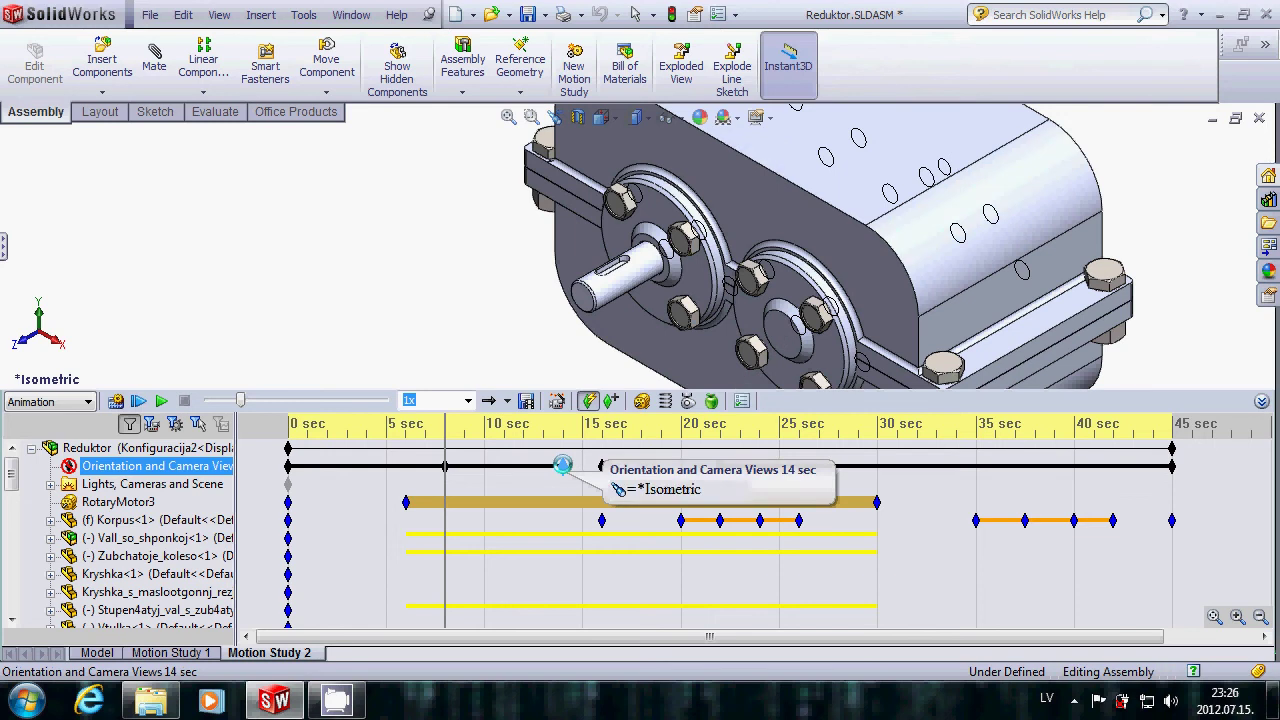
# Step: At 14 seconds, pan the gearbox left and replace the 14 s camera key with this view
pyautogui.click(443, 486)
pyautogui.click(556, 484)
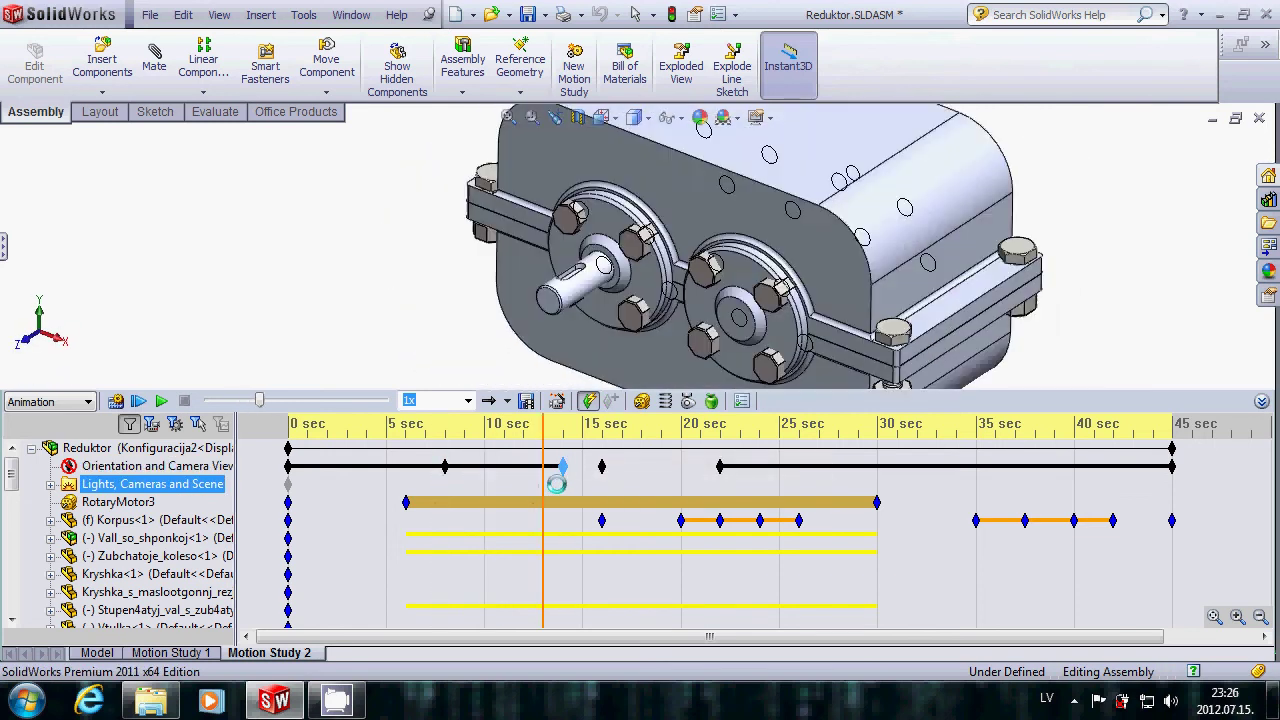
pyautogui.moveTo(556, 484); pyautogui.dragTo(566, 480)
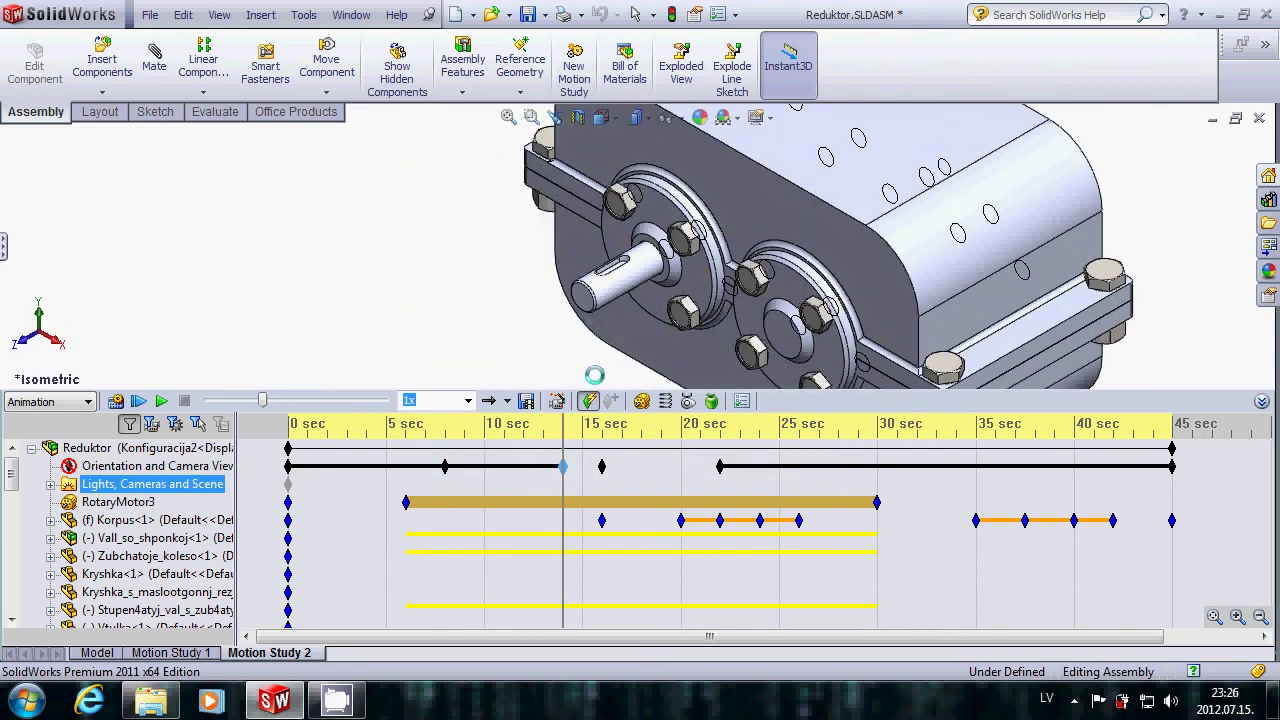
pyautogui.keyDown('ctrl'); pyautogui.moveTo(611, 362); pyautogui.dragTo(388, 363, button='middle'); pyautogui.keyUp('ctrl')
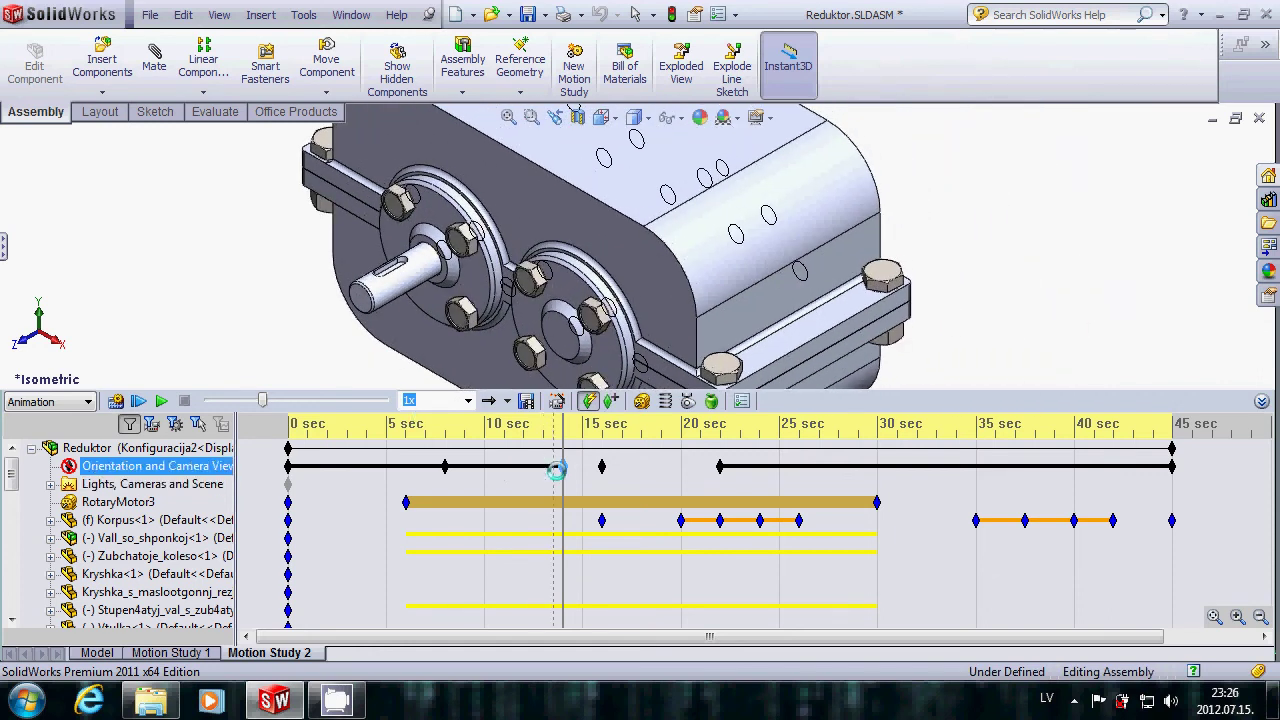
pyautogui.rightClick(562, 467)
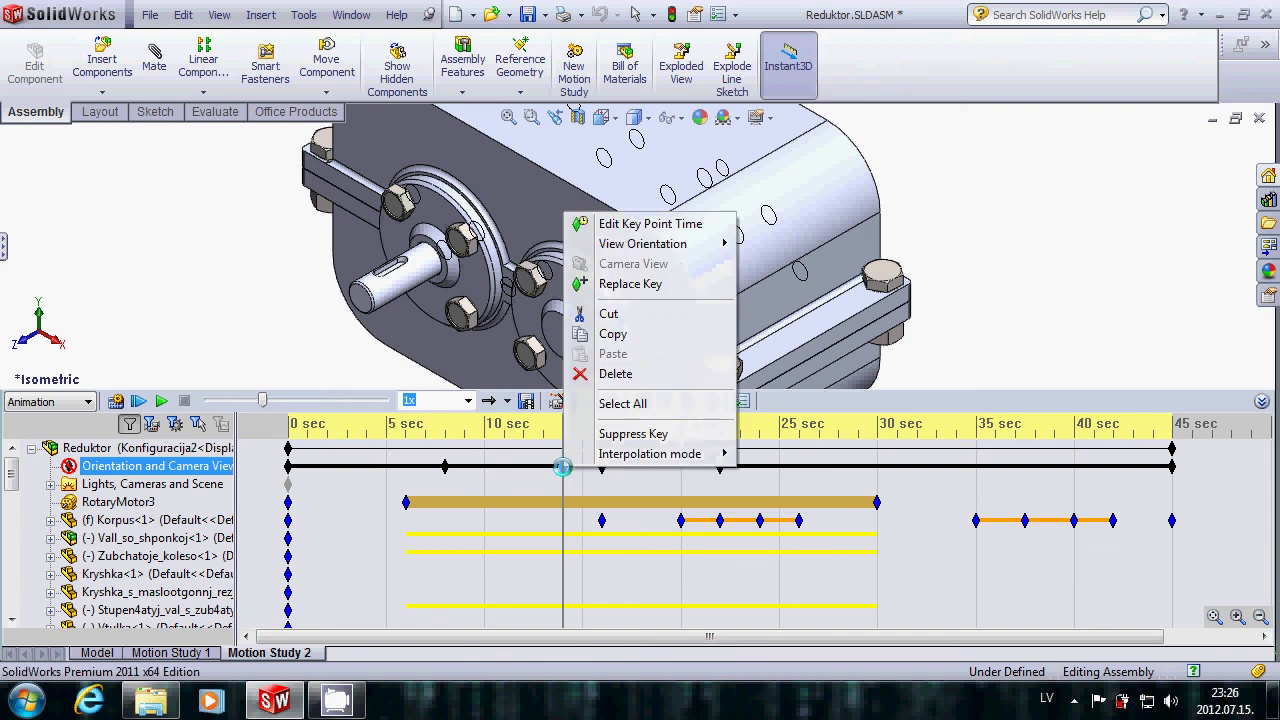
pyautogui.click(628, 285)
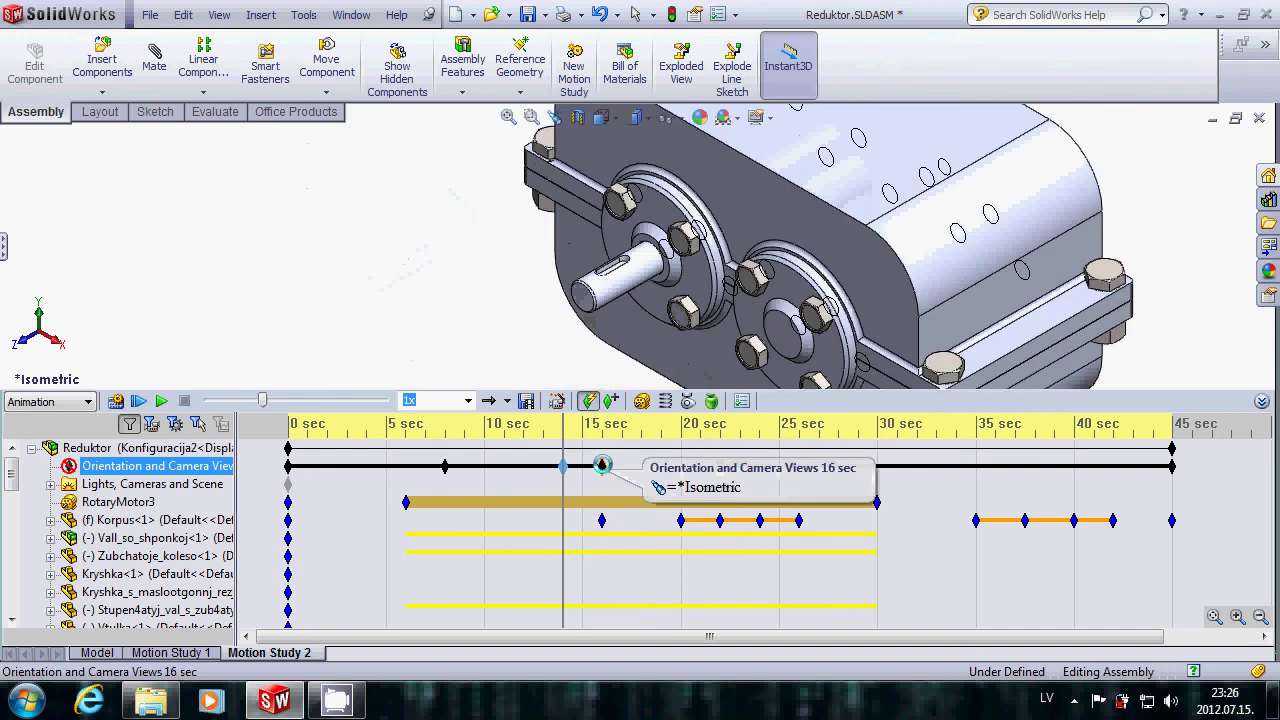
pyautogui.moveTo(602, 466)
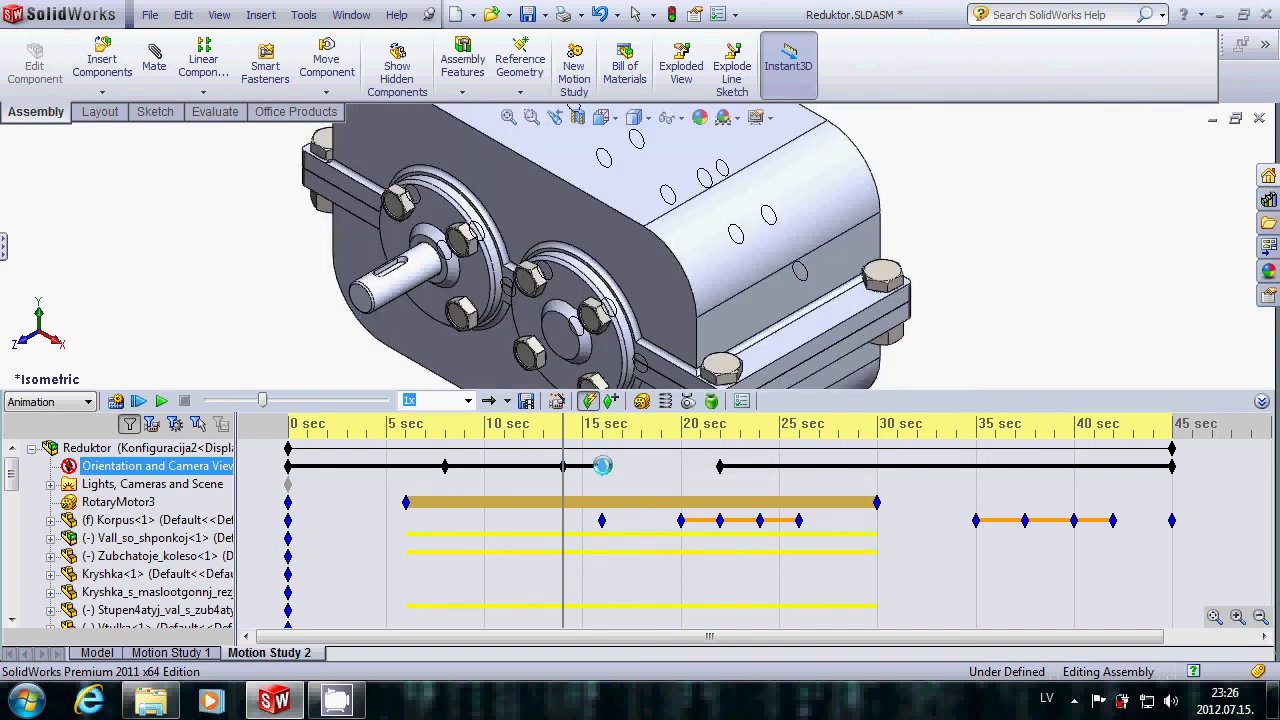
# Step: Delete the 16-second Isometric camera key
pyautogui.rightClick(602, 466)
pyautogui.click(650, 371)
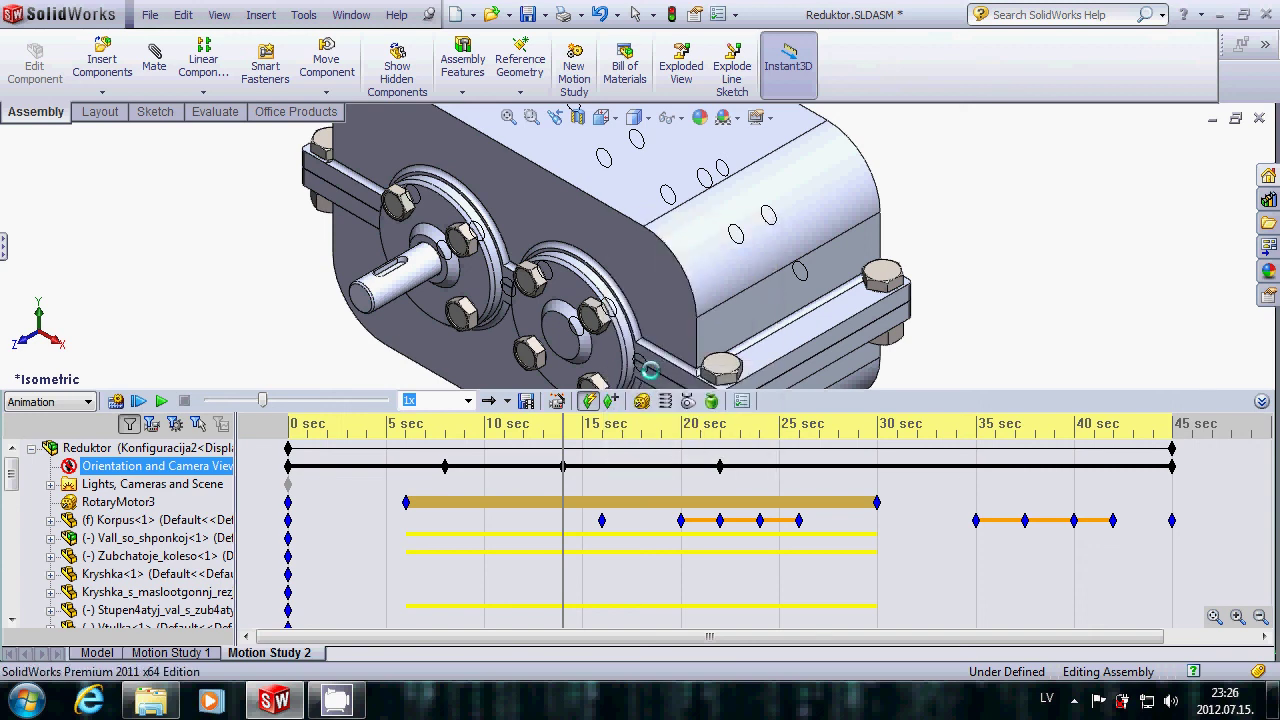
pyautogui.moveTo(720, 466)
pyautogui.mouseDown()
pyautogui.moveTo(704, 465)
pyautogui.moveTo(717, 466)
pyautogui.mouseUp()
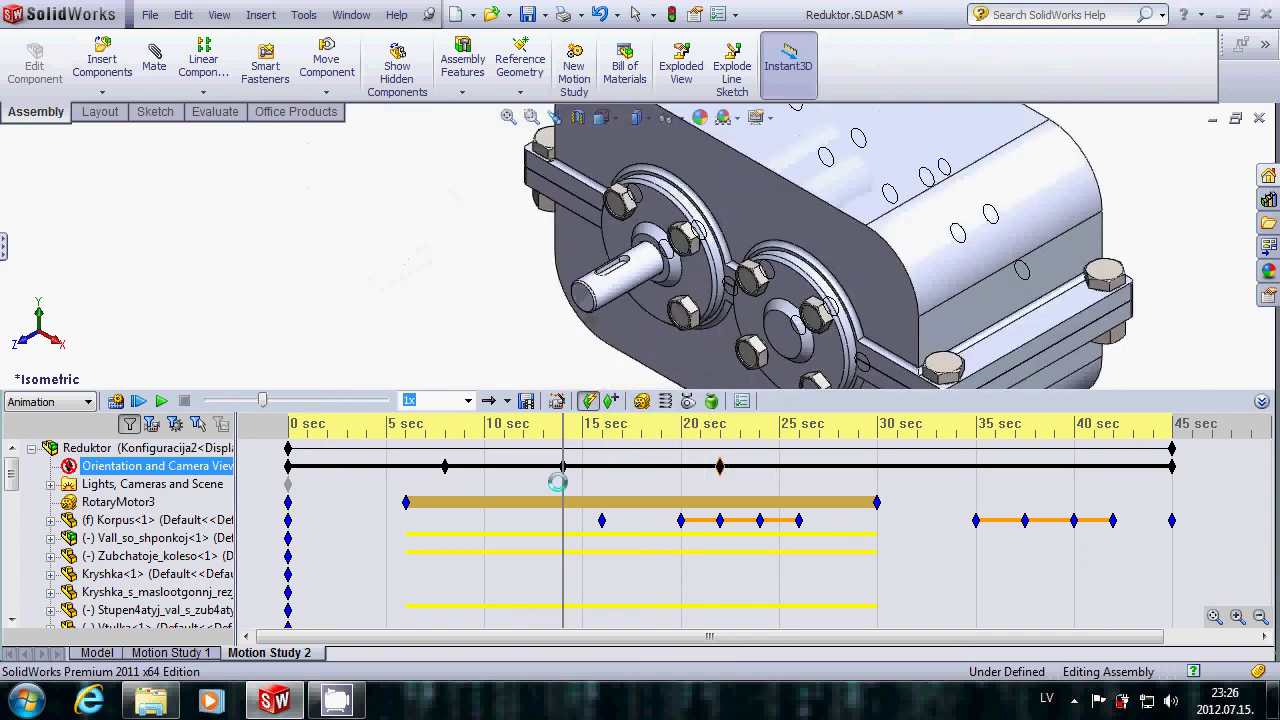
# Step: At about 20 seconds, pan the exploded gears left and replace that camera key with this view
pyautogui.click(563, 483)
pyautogui.moveTo(563, 483); pyautogui.dragTo(719, 489)
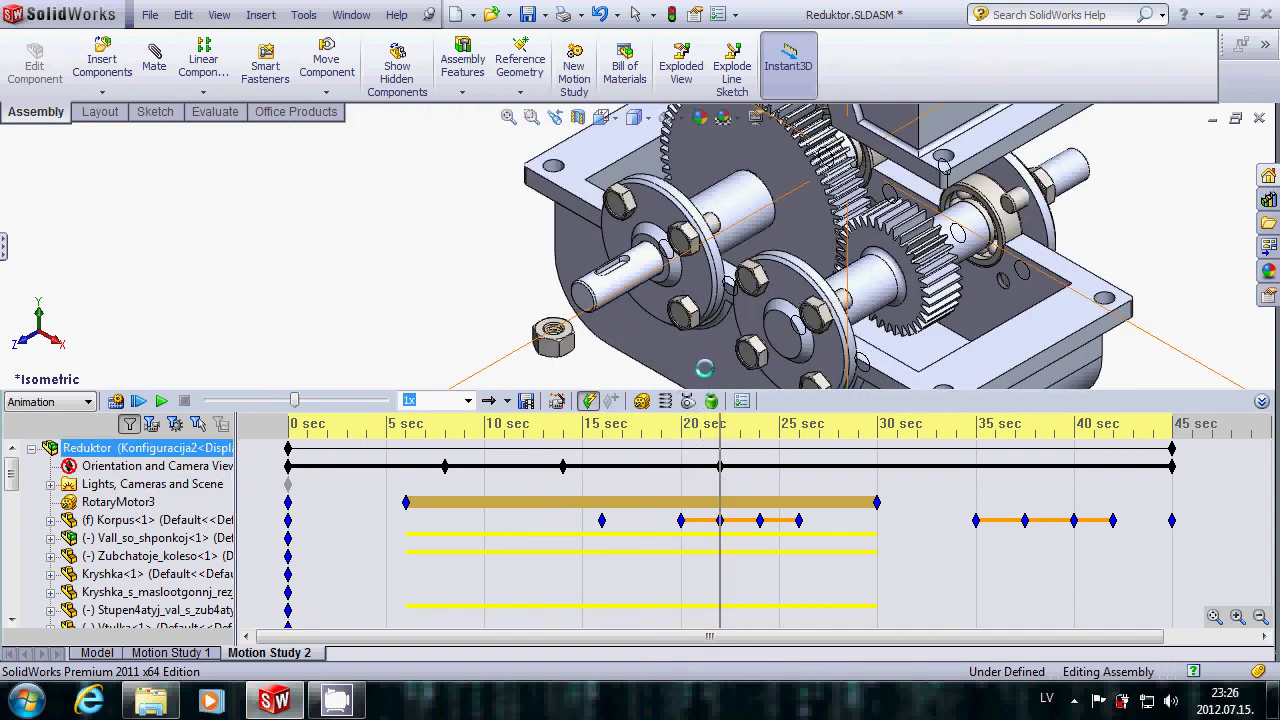
pyautogui.keyDown('ctrl'); pyautogui.moveTo(701, 362); pyautogui.dragTo(547, 355, button='middle'); pyautogui.keyUp('ctrl')
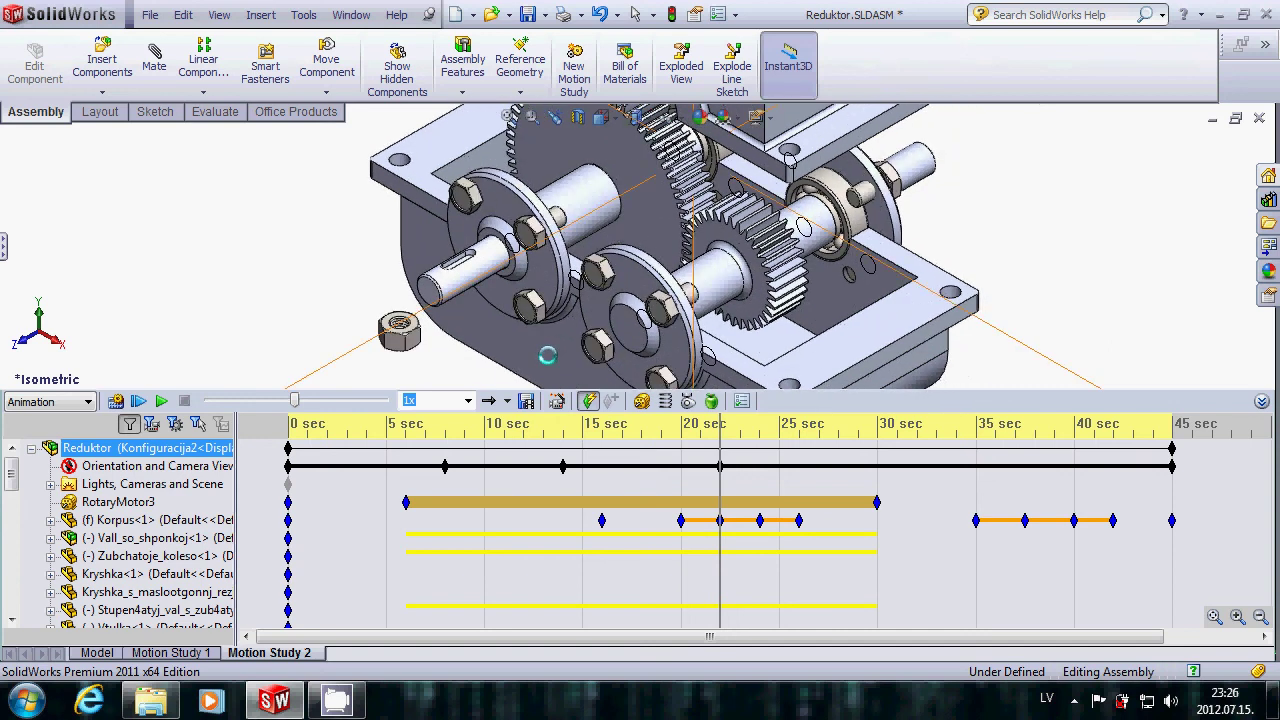
pyautogui.click(711, 466)
pyautogui.rightClick(719, 466)
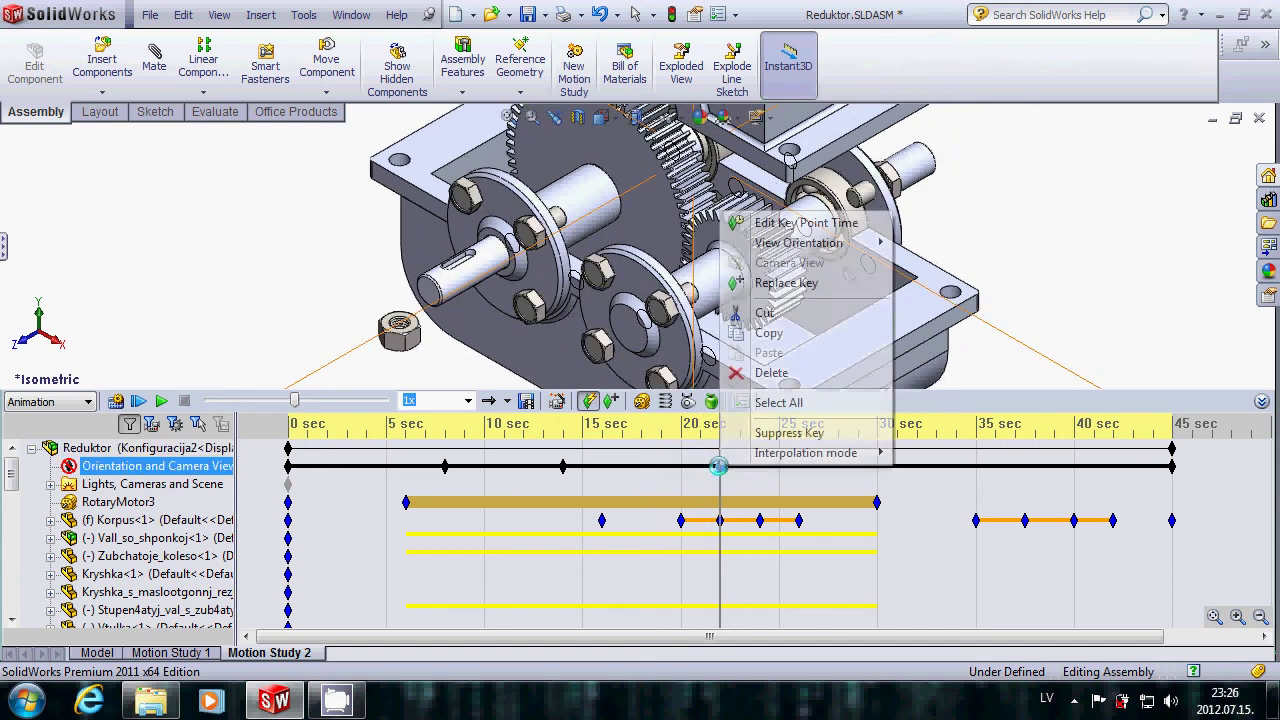
pyautogui.click(787, 284)
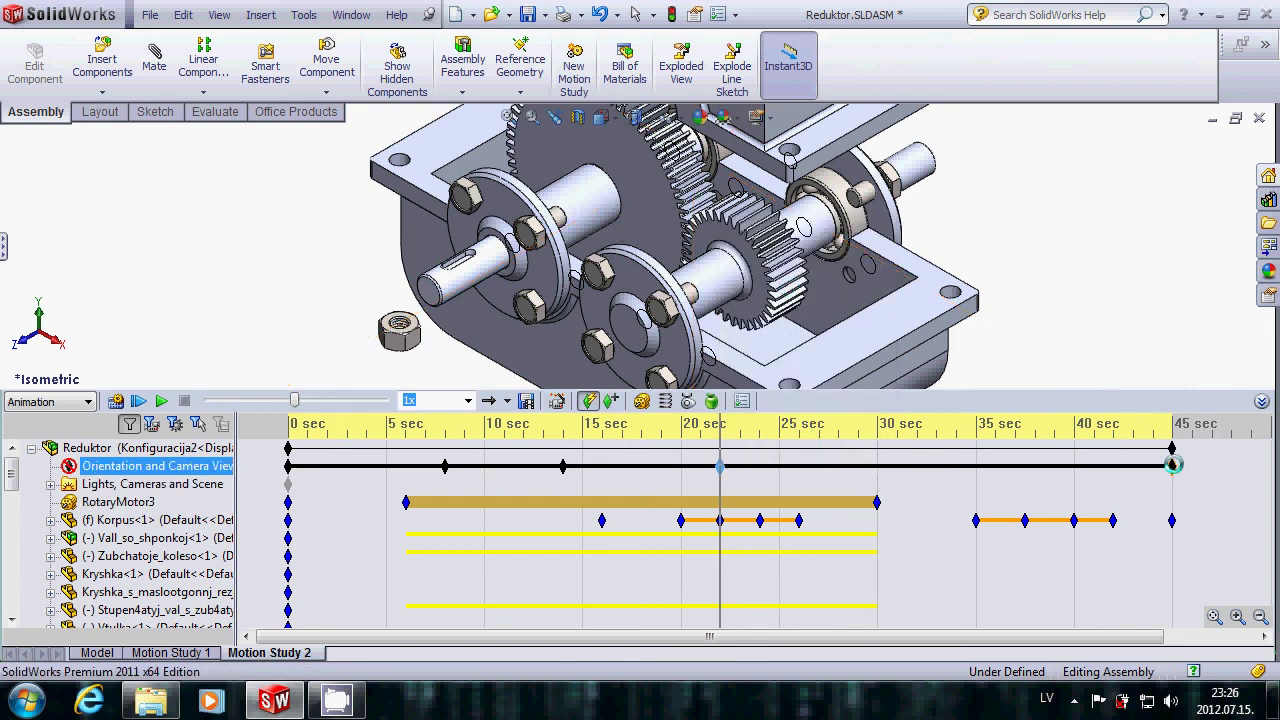
# Step: Scrub the animation forward to about 40 seconds
pyautogui.click(651, 502)
pyautogui.click(719, 484)
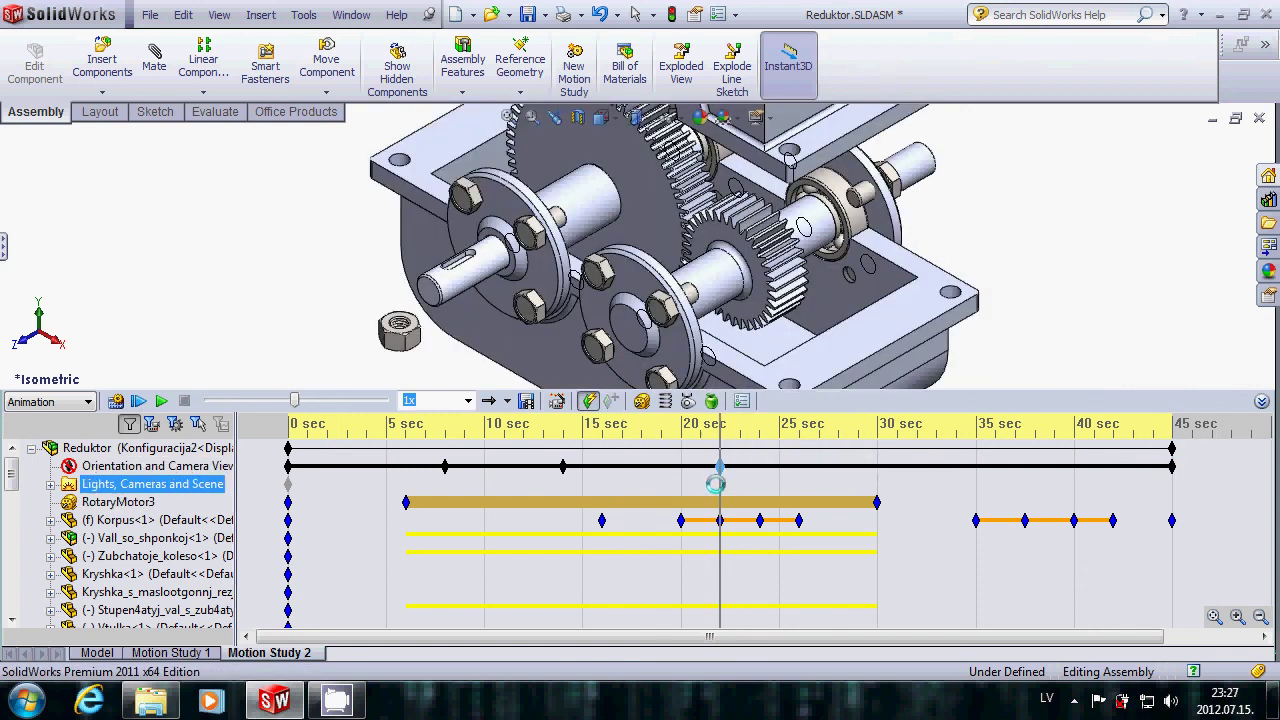
pyautogui.moveTo(718, 484); pyautogui.dragTo(1090, 502)
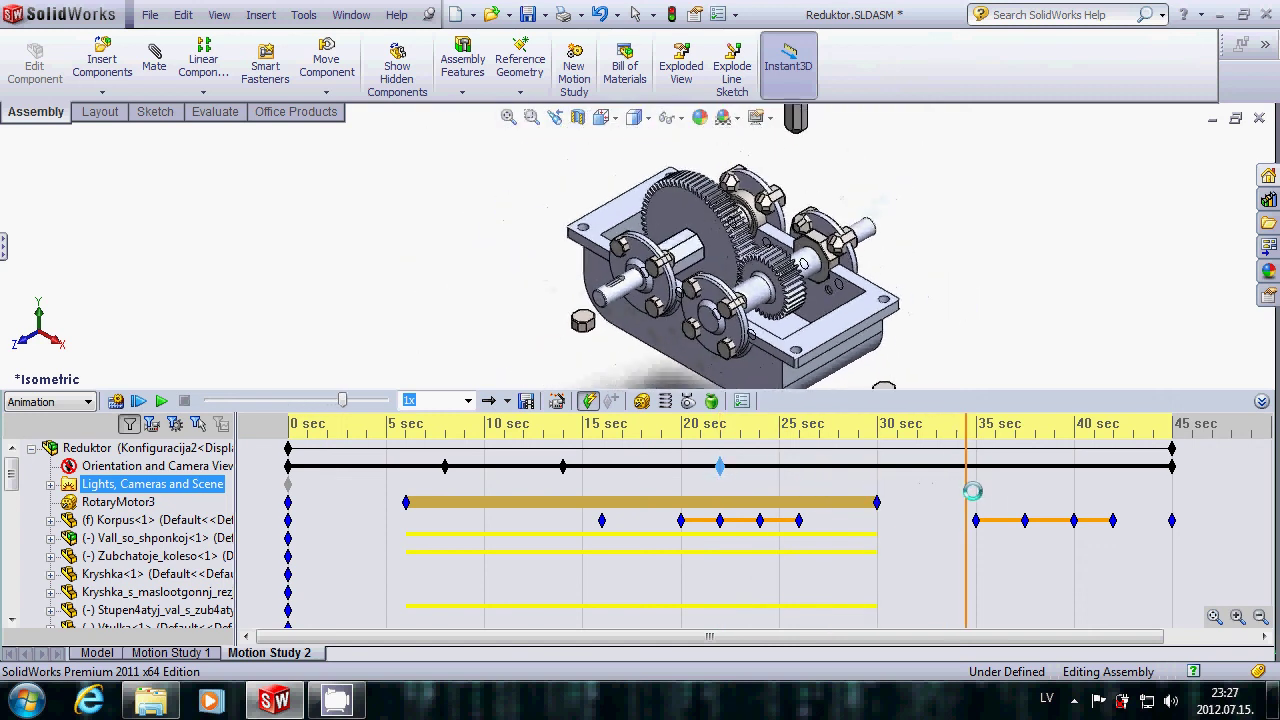
# Step: At the 45 s end, pan the gearbox left and replace the end camera key with this view
pyautogui.moveTo(1090, 502); pyautogui.dragTo(1172, 502)
pyautogui.rightClick(805, 360)
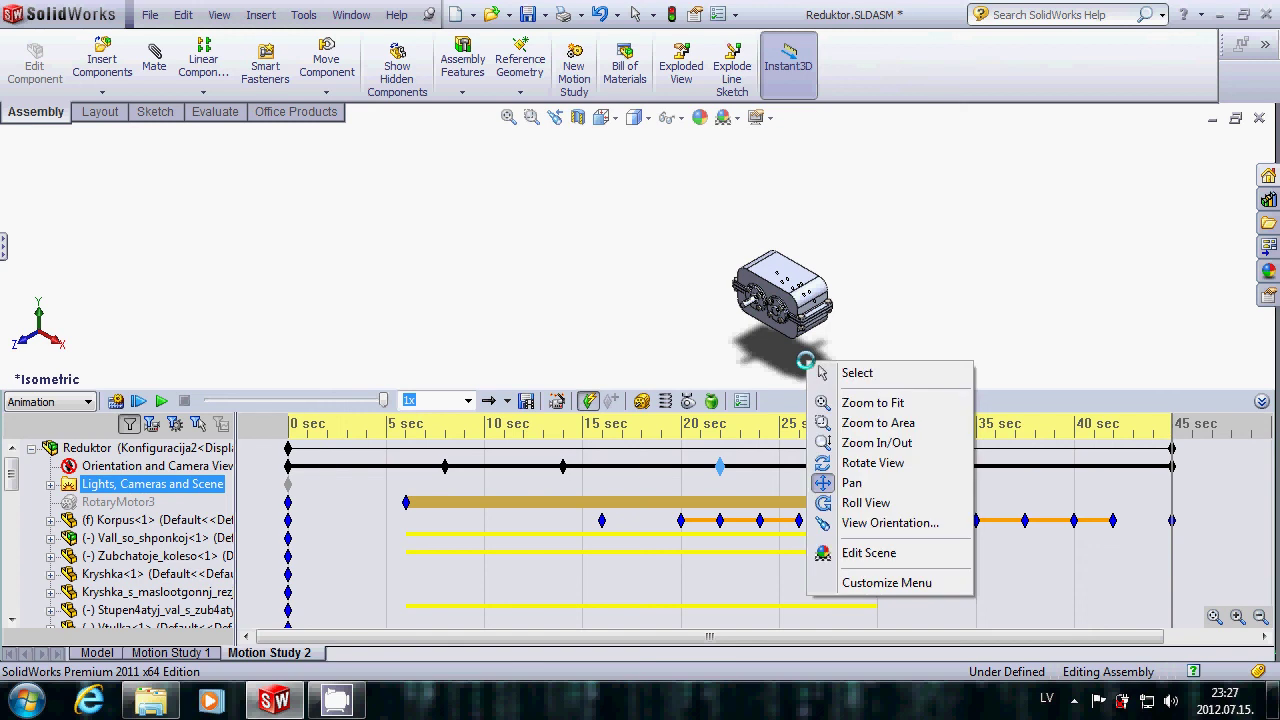
pyautogui.keyDown('ctrl'); pyautogui.moveTo(786, 360); pyautogui.dragTo(655, 360, button='middle'); pyautogui.keyUp('ctrl')
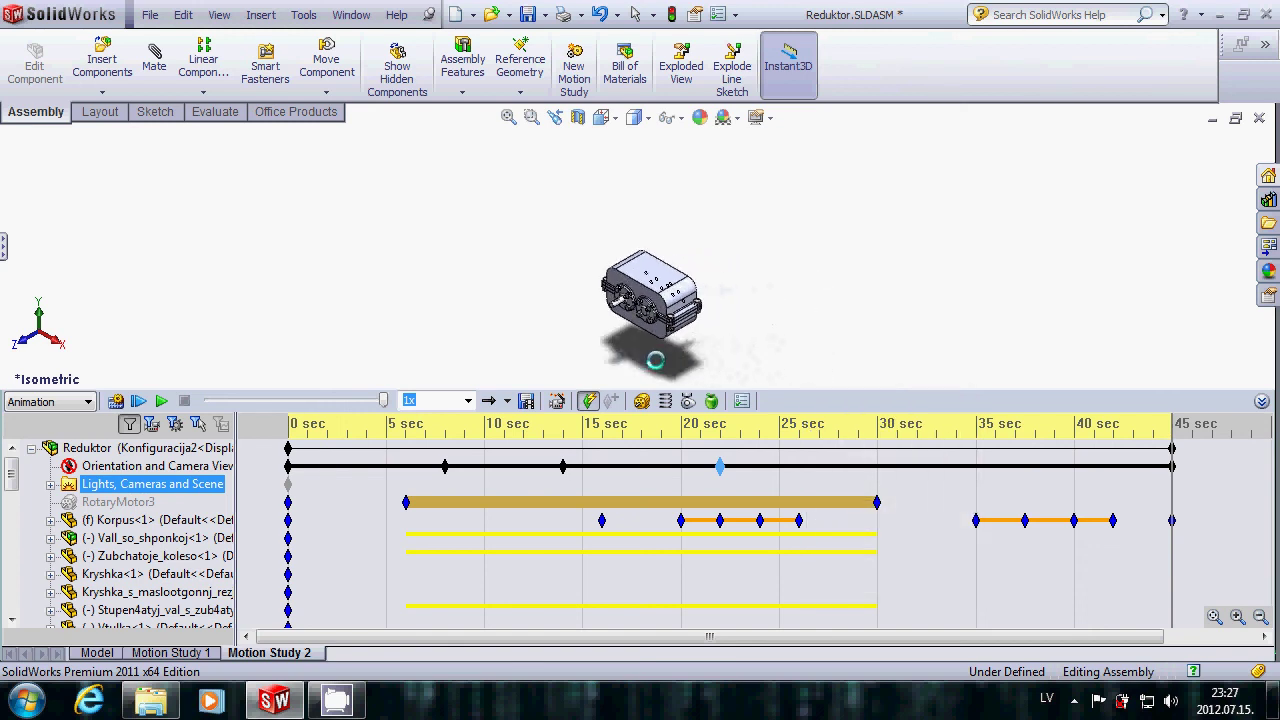
pyautogui.click(1168, 467)
pyautogui.rightClick(1170, 464)
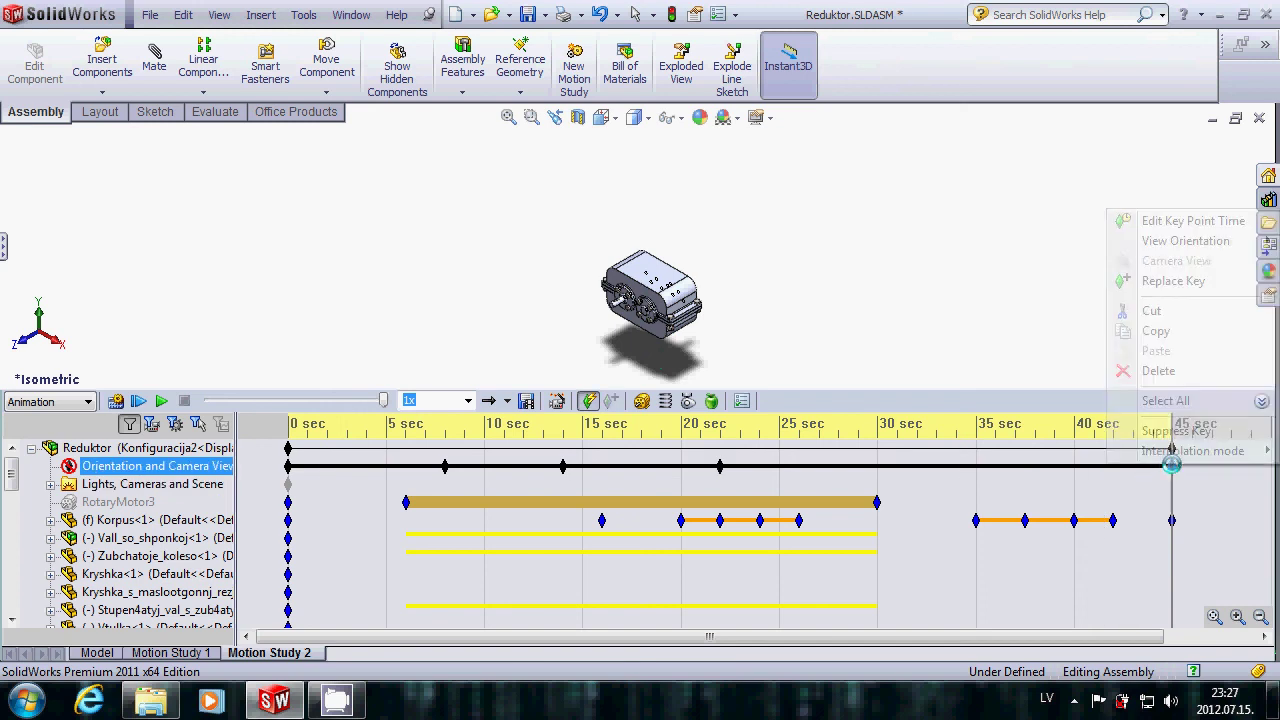
pyautogui.click(1187, 283)
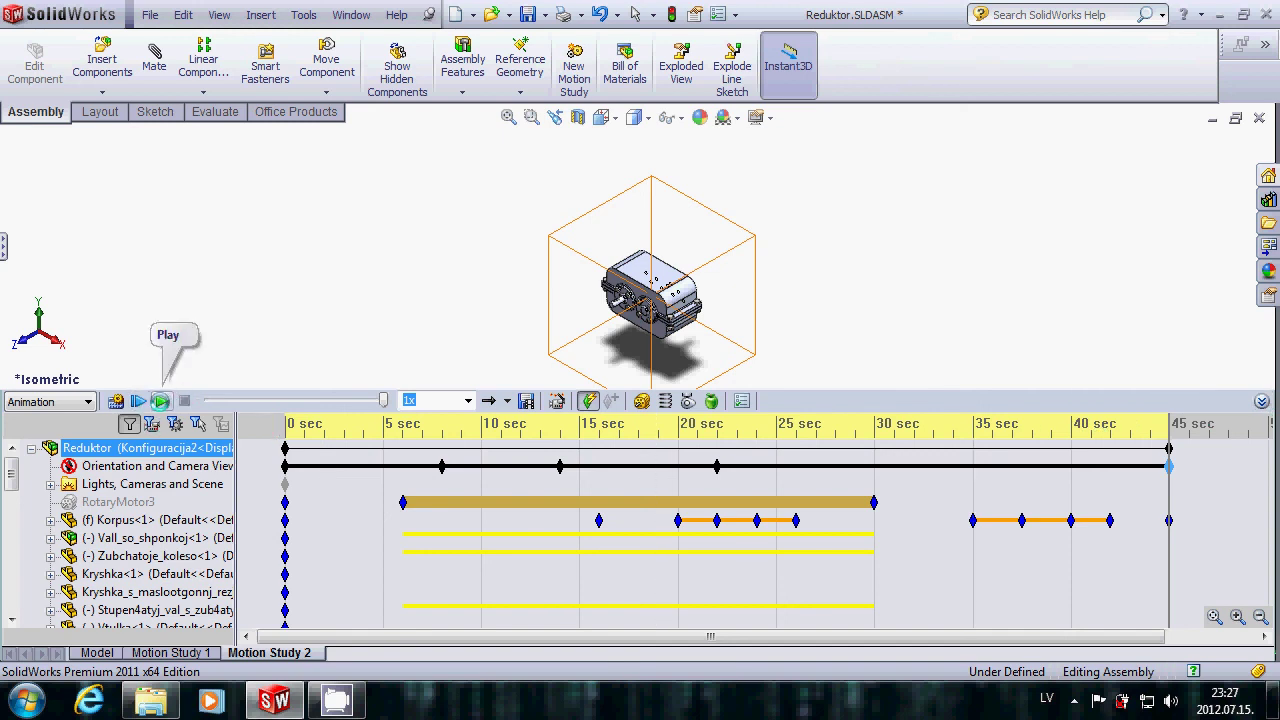
pyautogui.click(161, 401)
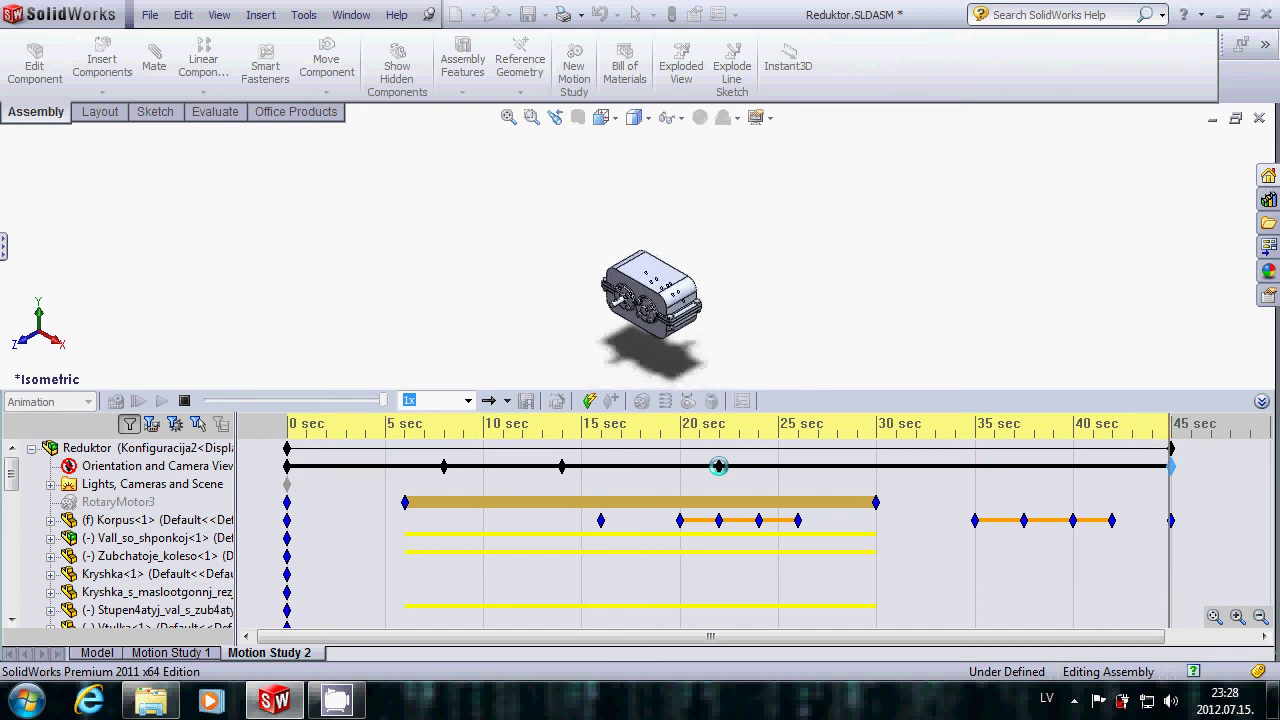
# Step: Suppress the 22 s camera key and replay Motion Study 2 through to its 45 s end
pyautogui.click(719, 466)
pyautogui.rightClick(716, 466)
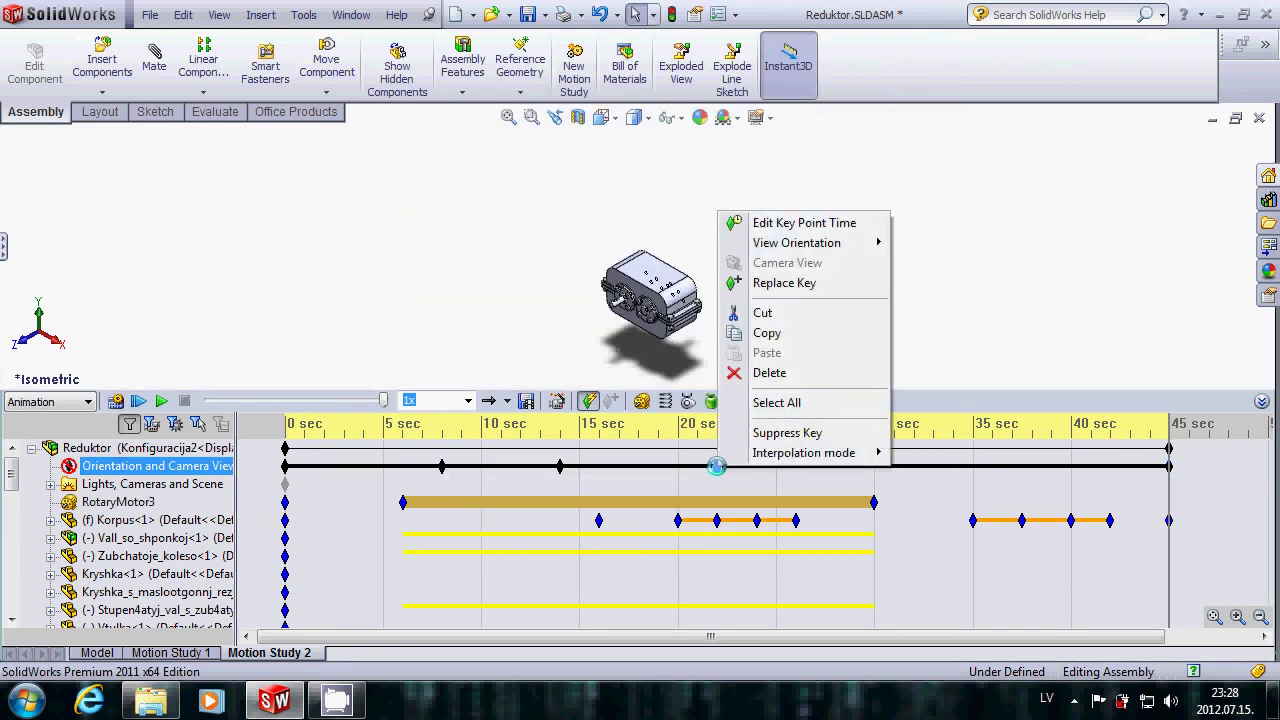
pyautogui.click(787, 432)
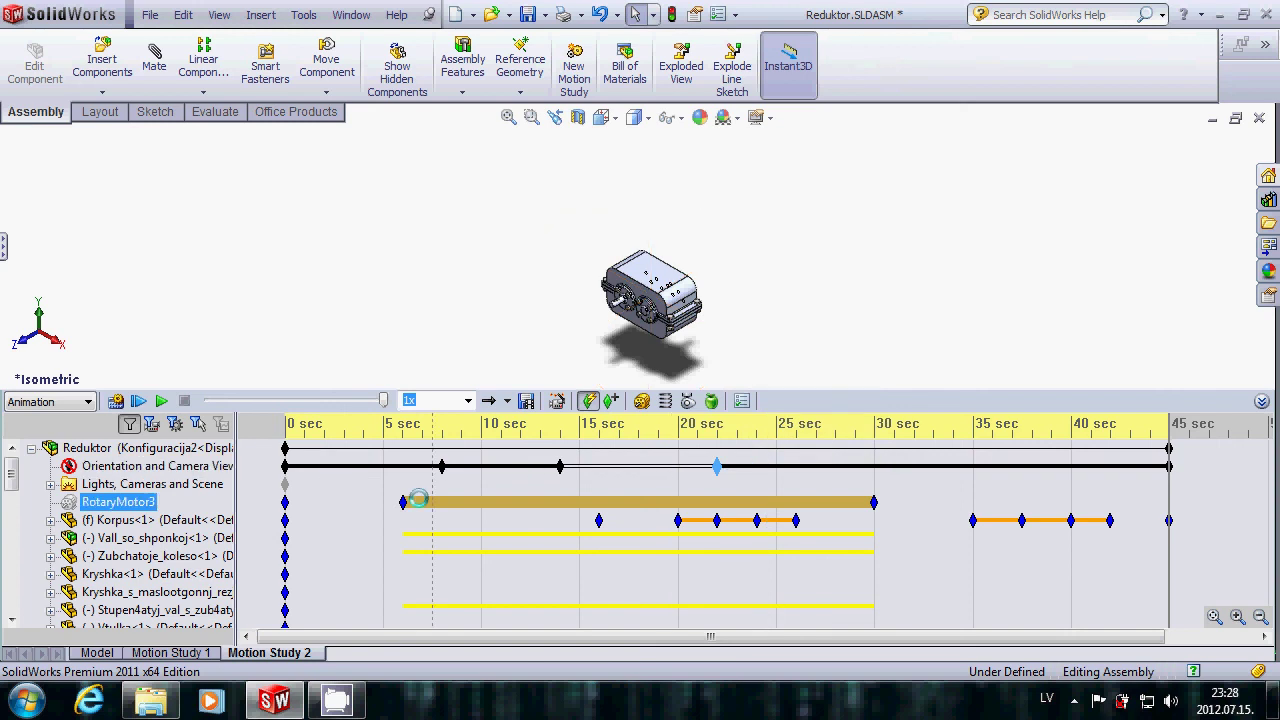
pyautogui.click(159, 399)
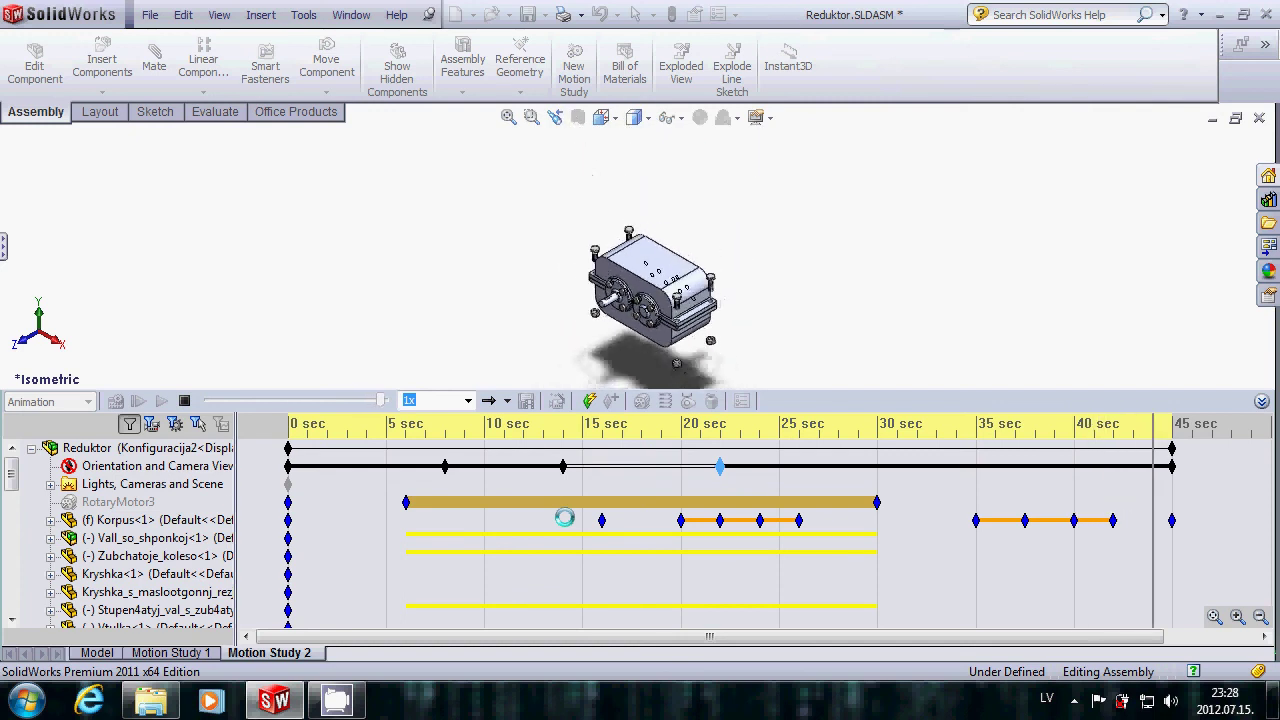
pyautogui.click(565, 518)
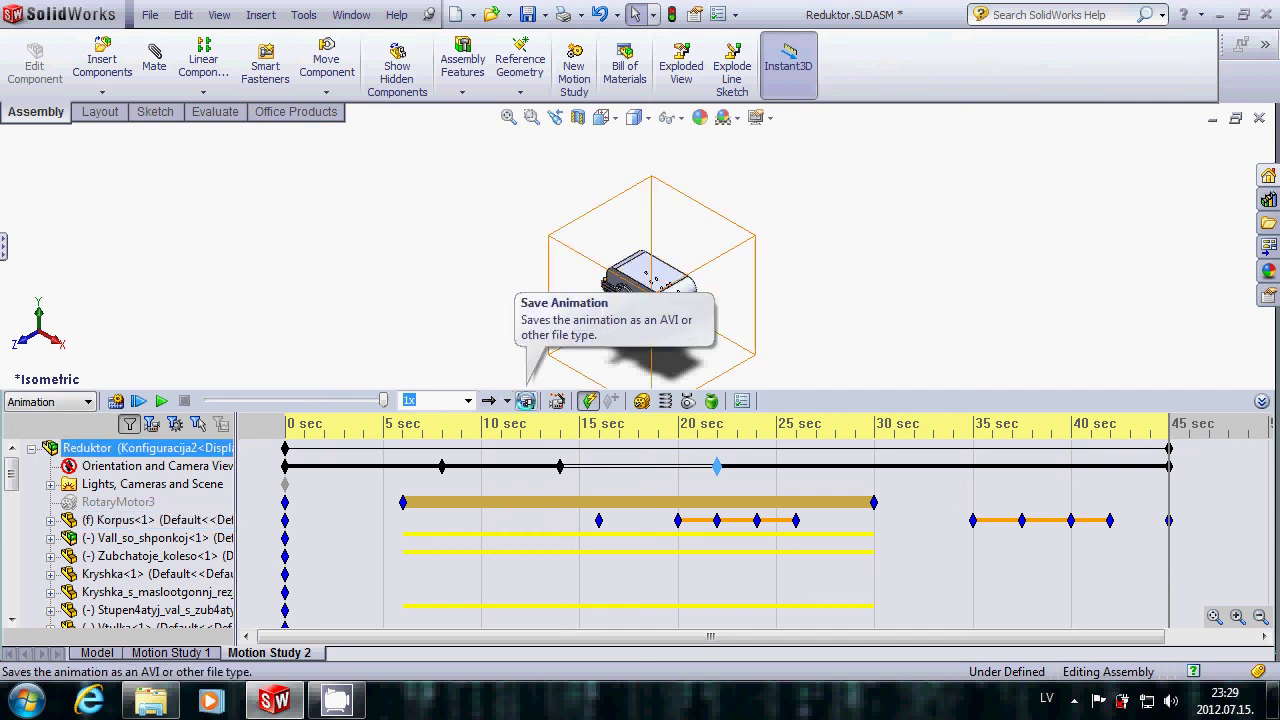
# Step: Collapse the MotionManager and reopen Save Animation for Reduktors_animacija2.avi at 1276 × 520
pyautogui.click(526, 401)
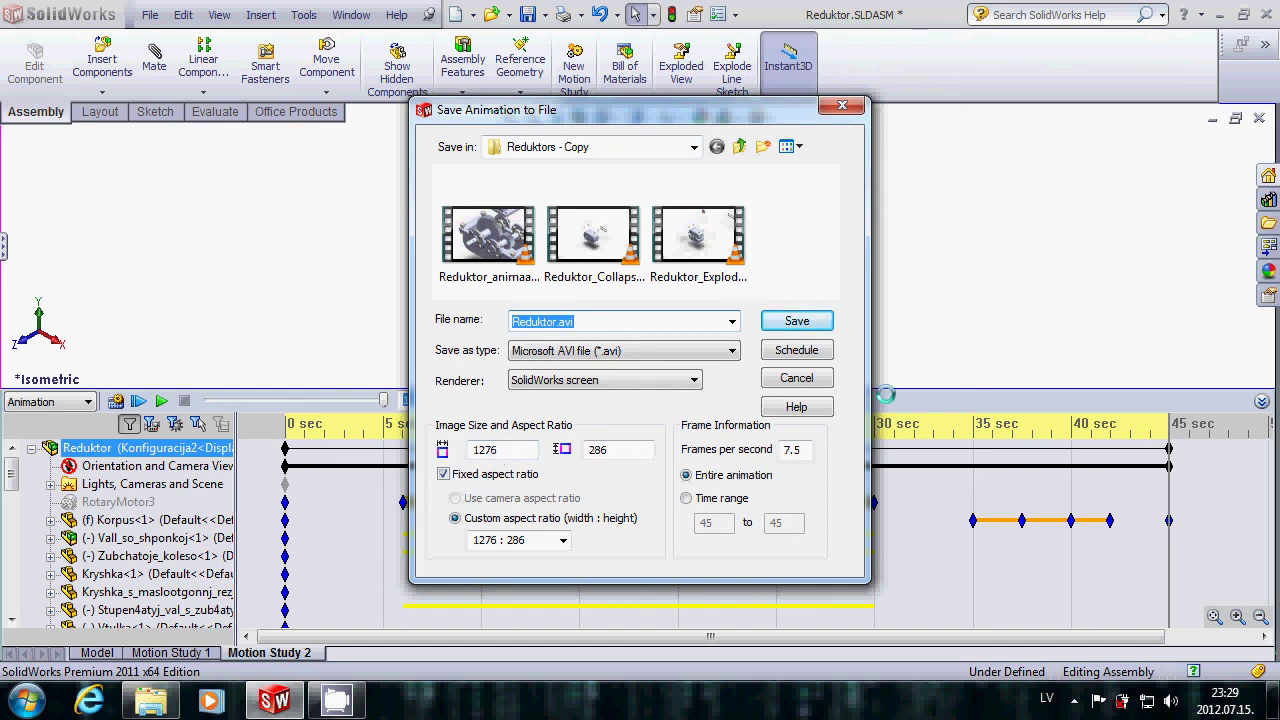
pyautogui.click(785, 378)
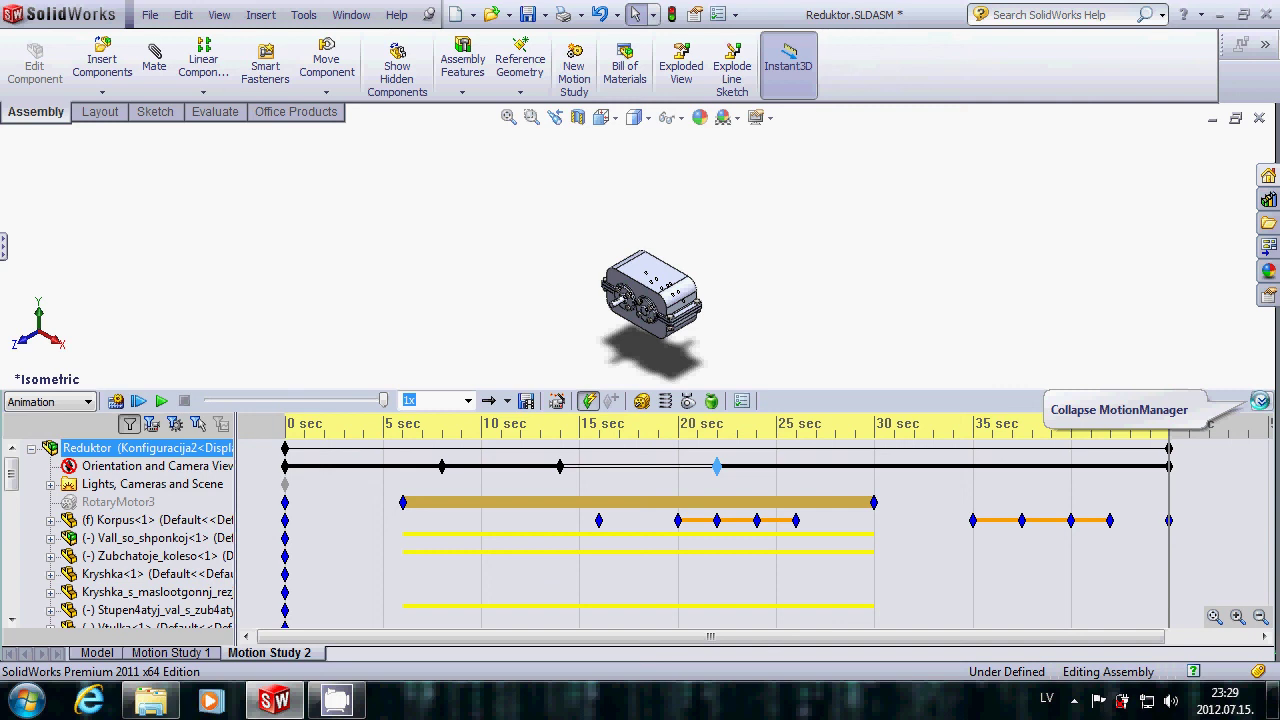
pyautogui.click(1260, 401)
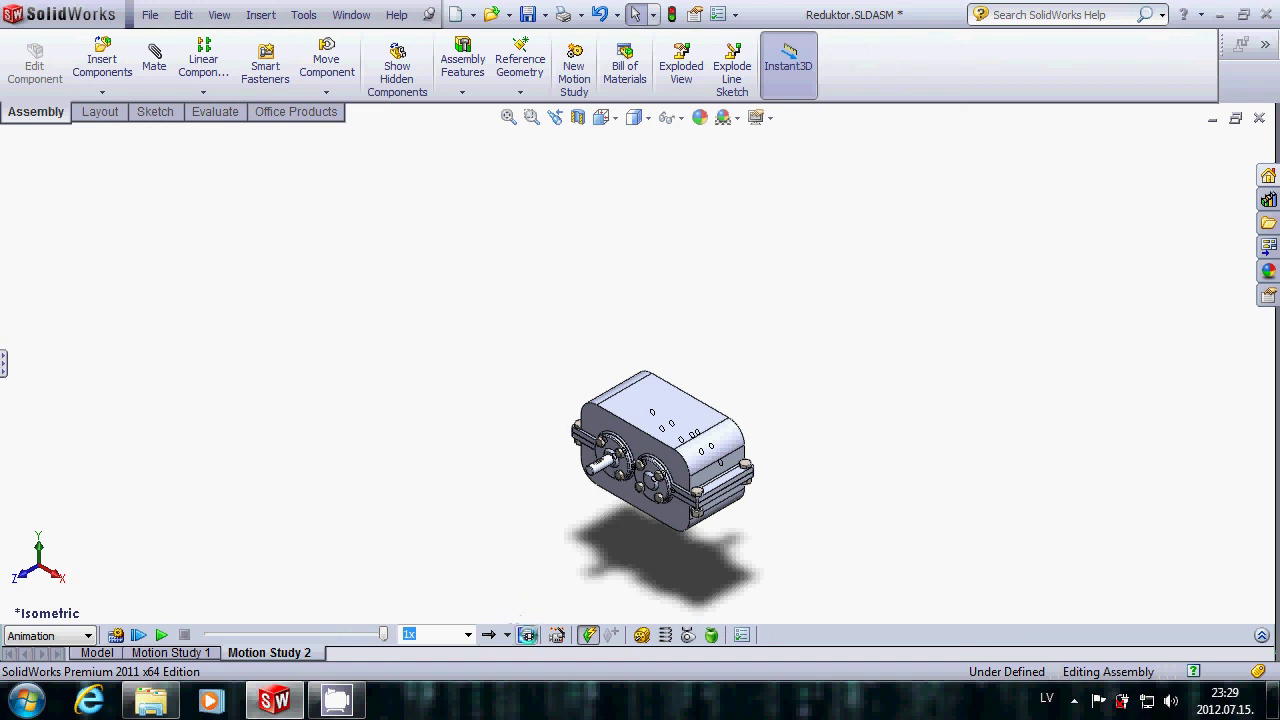
pyautogui.click(528, 635)
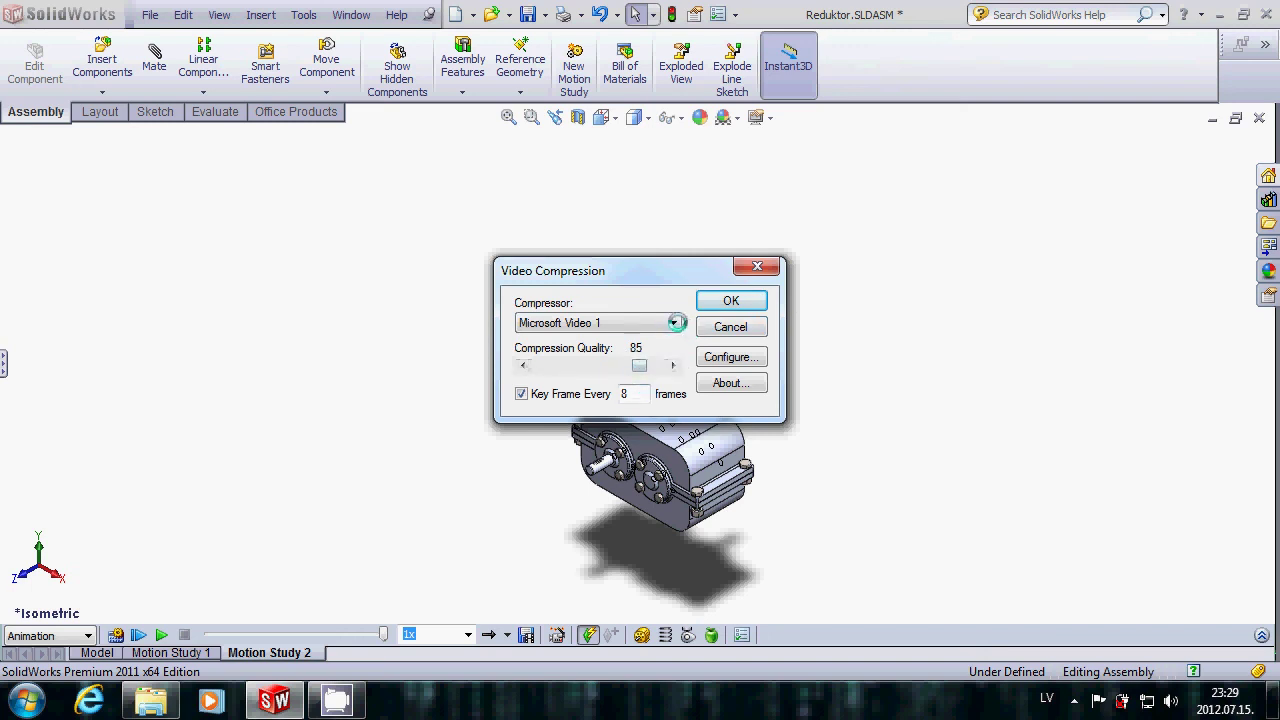
# Step: Render the AVI with the Microsoft Video 1 compressor at quality 100
pyautogui.click(674, 322)
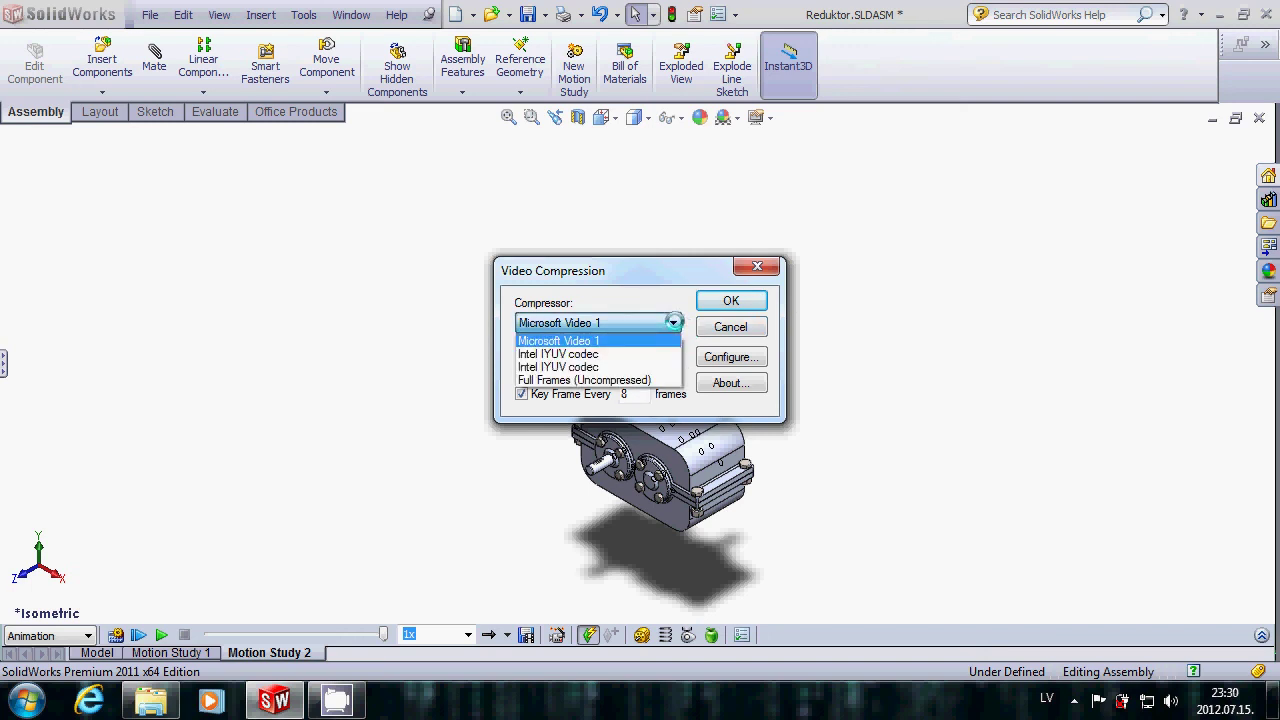
pyautogui.click(588, 341)
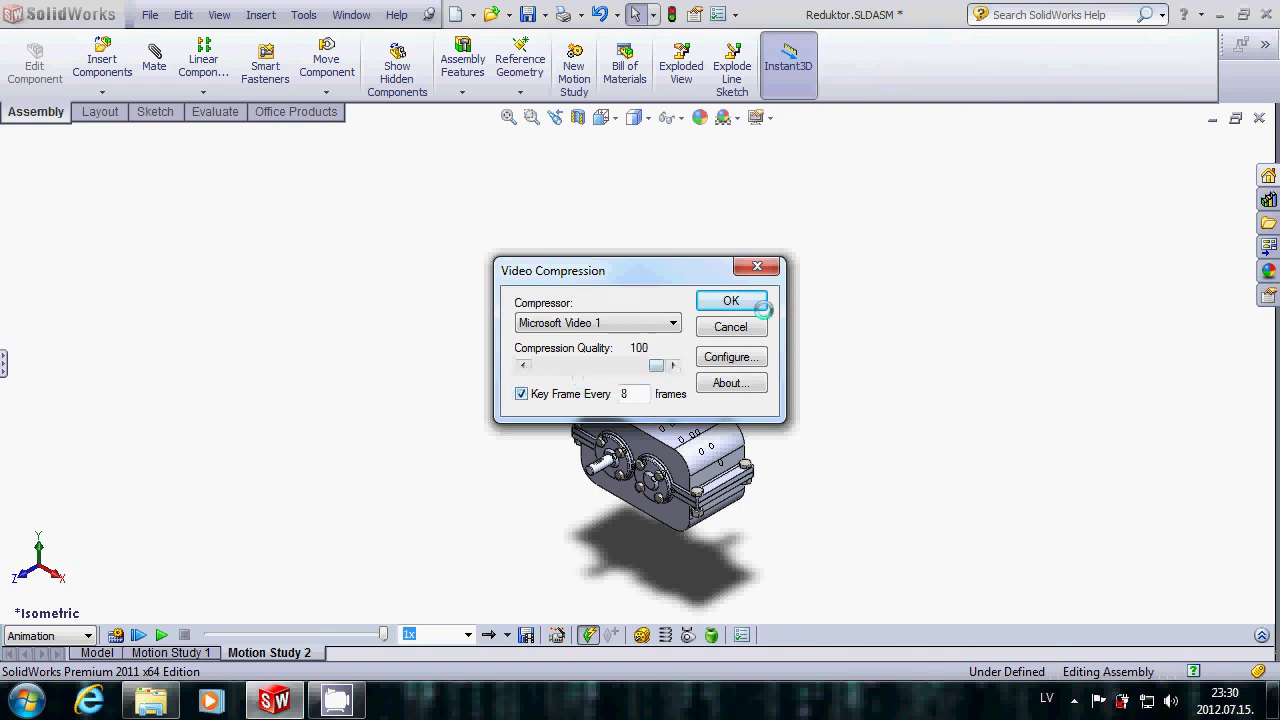
pyautogui.click(733, 300)
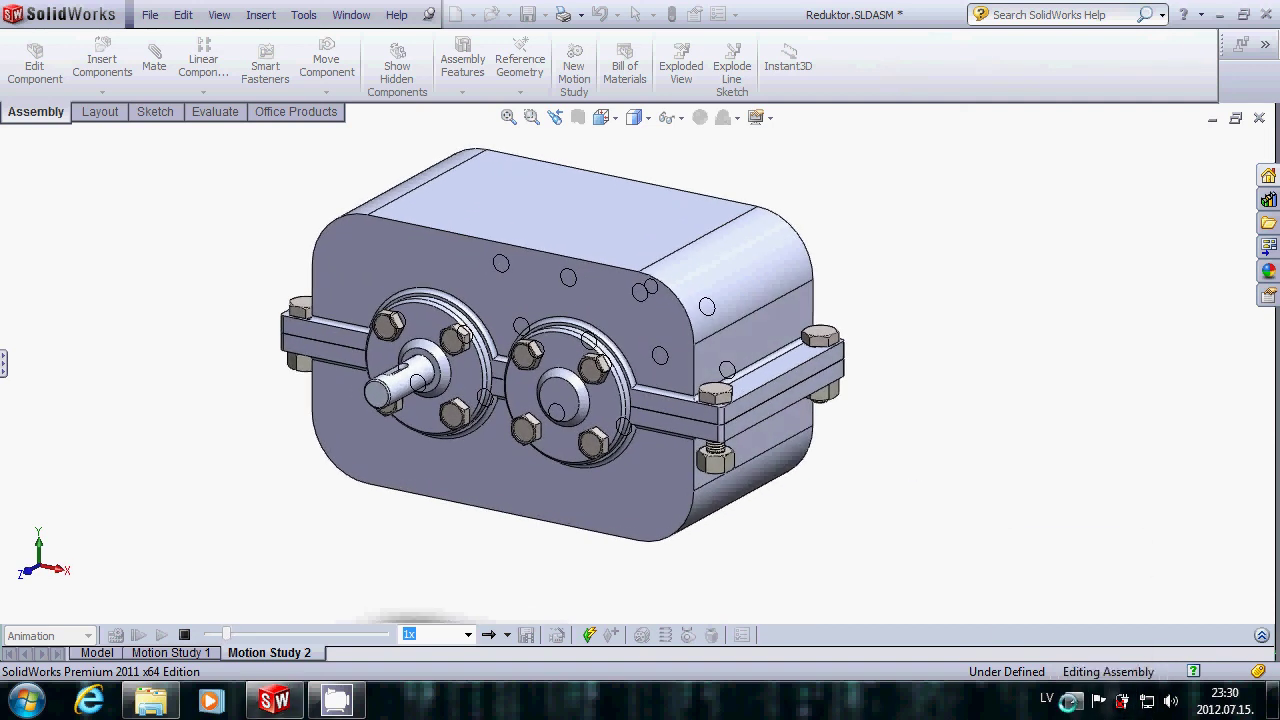
# Step: Open Reduktors_animacija2.avi from the Reduktors - Copy folder to play it in VLC
pyautogui.click(1073, 700)
pyautogui.rightClick(1104, 597)
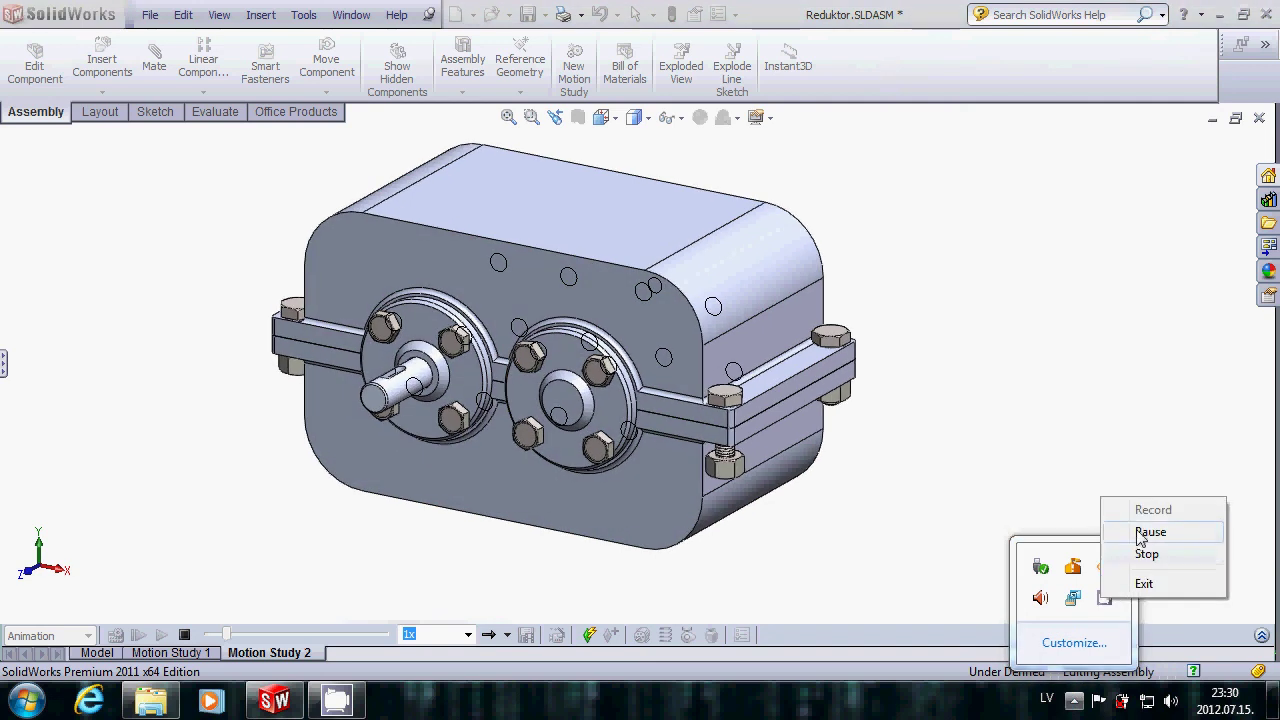
pyautogui.click(1141, 539)
pyautogui.click(1148, 512)
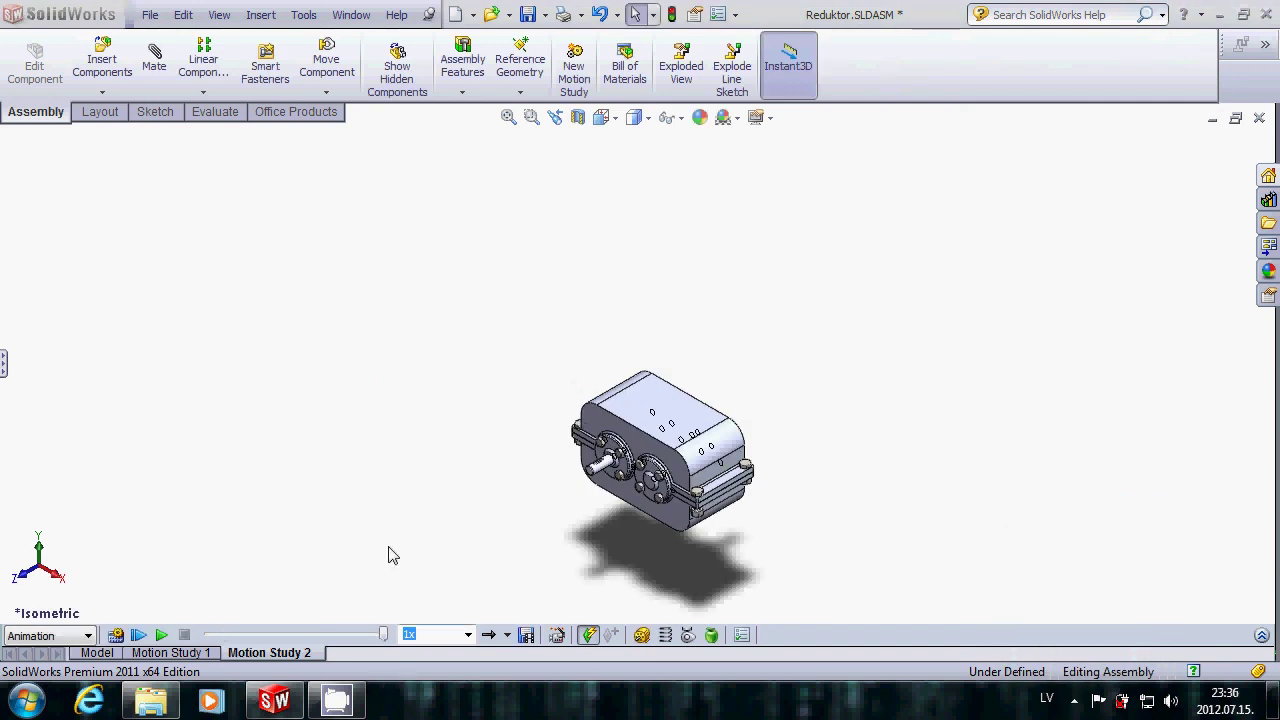
pyautogui.click(148, 708)
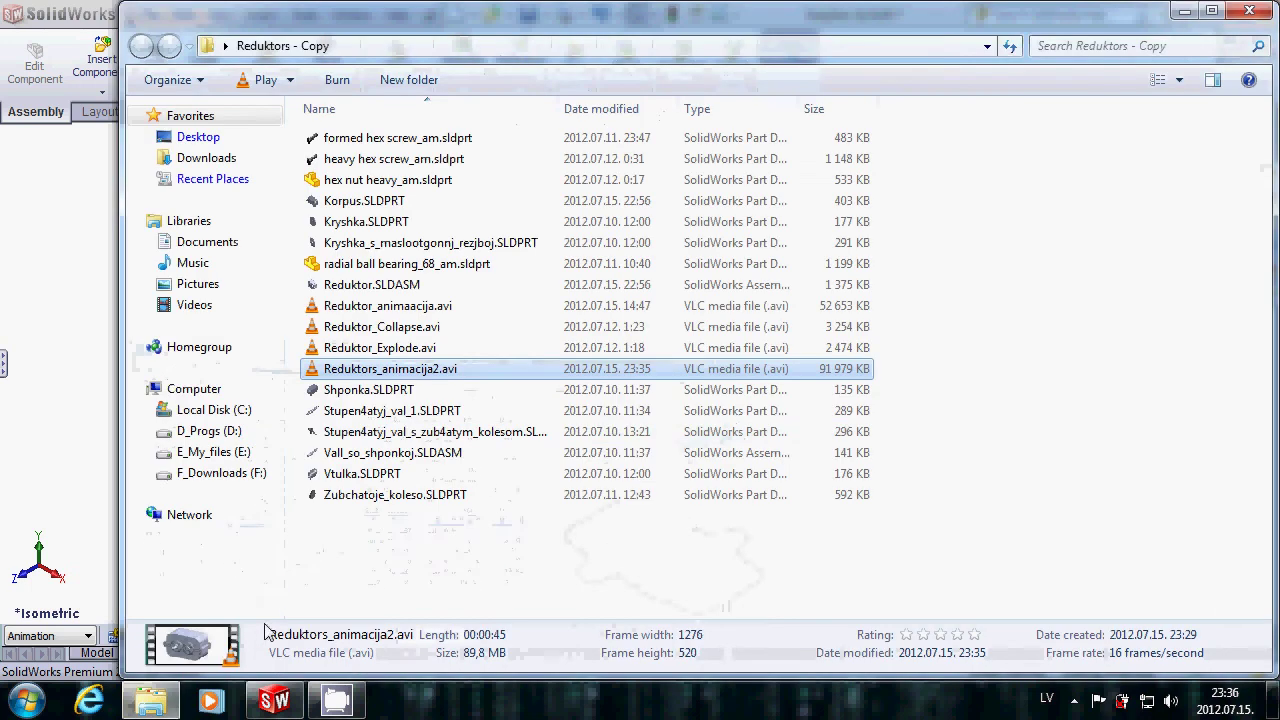
pyautogui.doubleClick(403, 370)
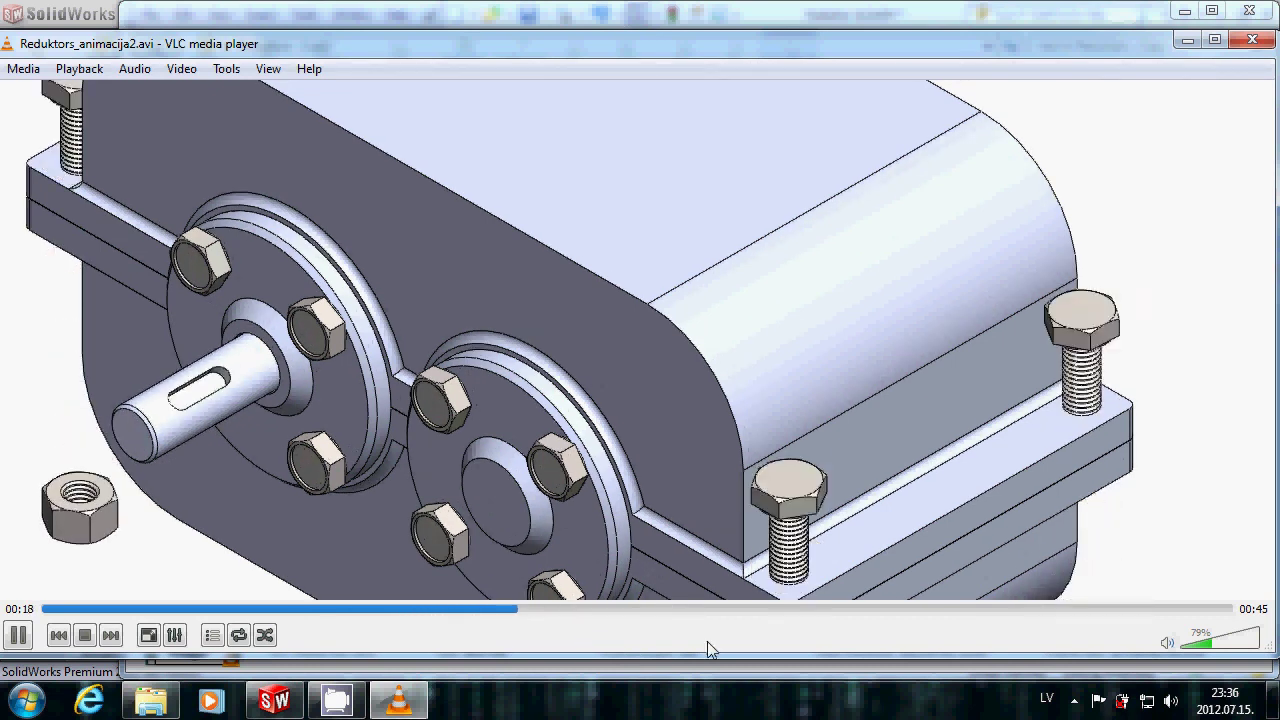
# Step: Play Reduktors_animacija2.avi in VLC to review the gearbox opening with gears and bearings exposed
pyautogui.click(1074, 702)
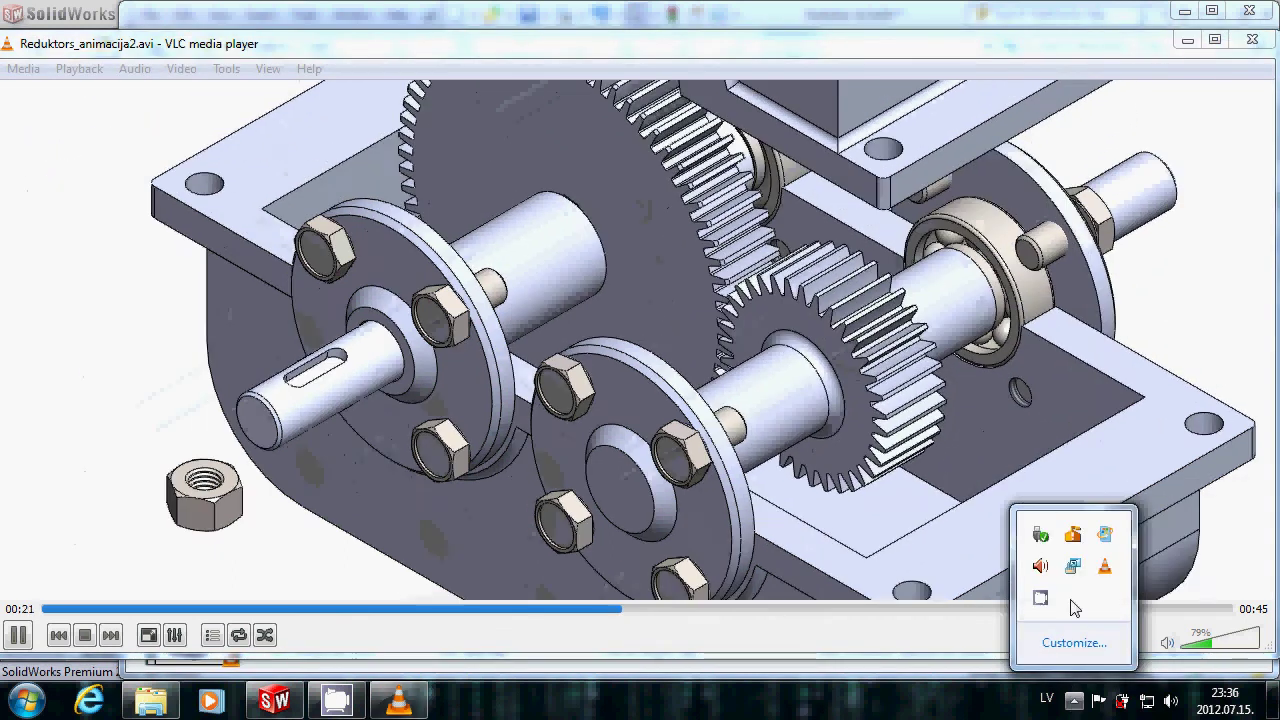
pyautogui.rightClick(1040, 597)
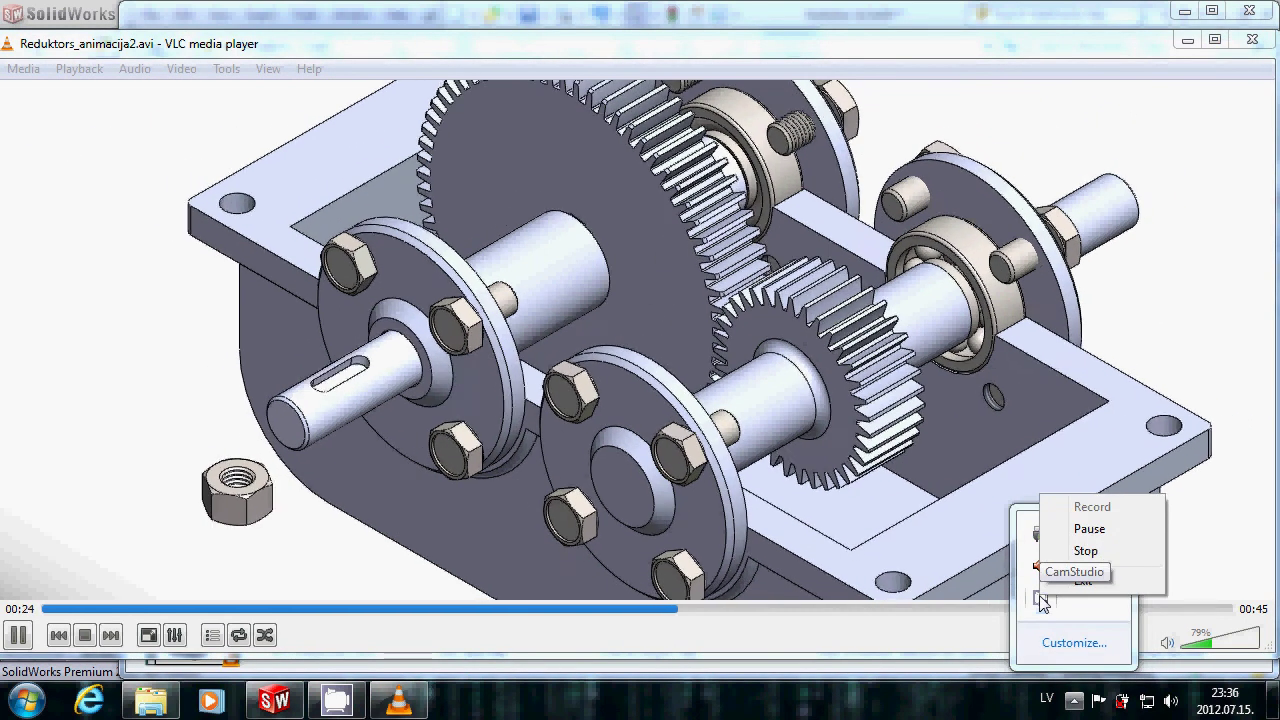